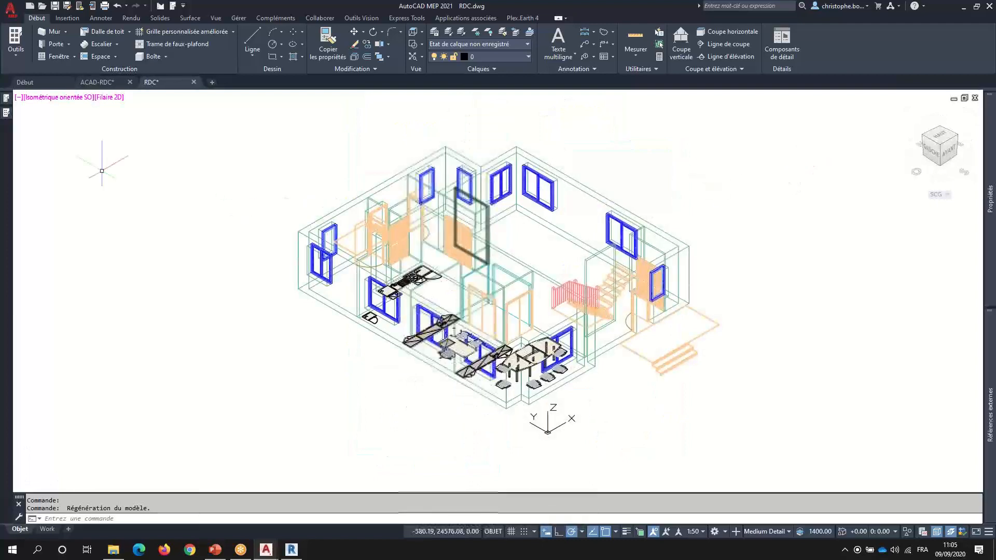
- Apply the Ombré visual style to the isometric house model and view it from a slightly different angle
{"action": "left_click", "coordinate": [110, 98]}
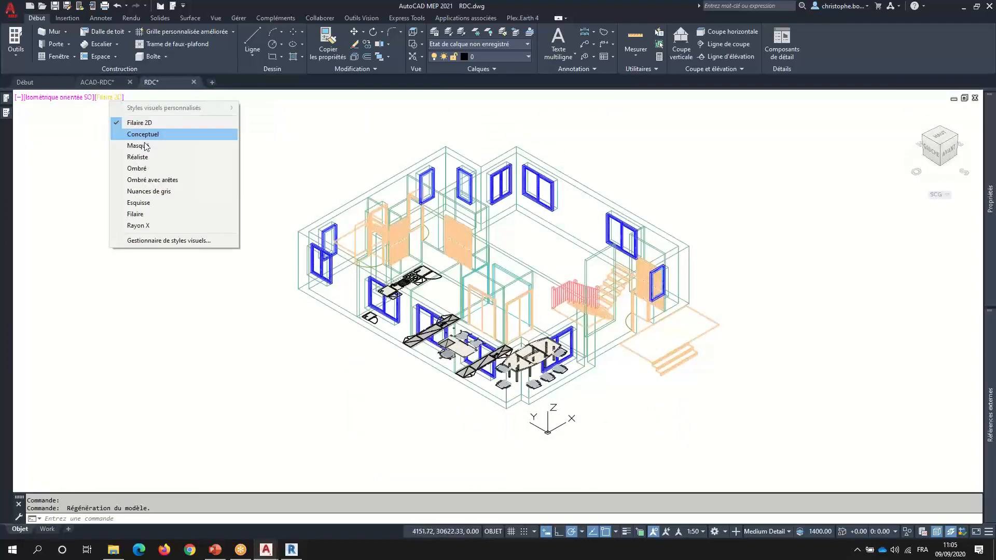
{"action": "left_click", "coordinate": [138, 169]}
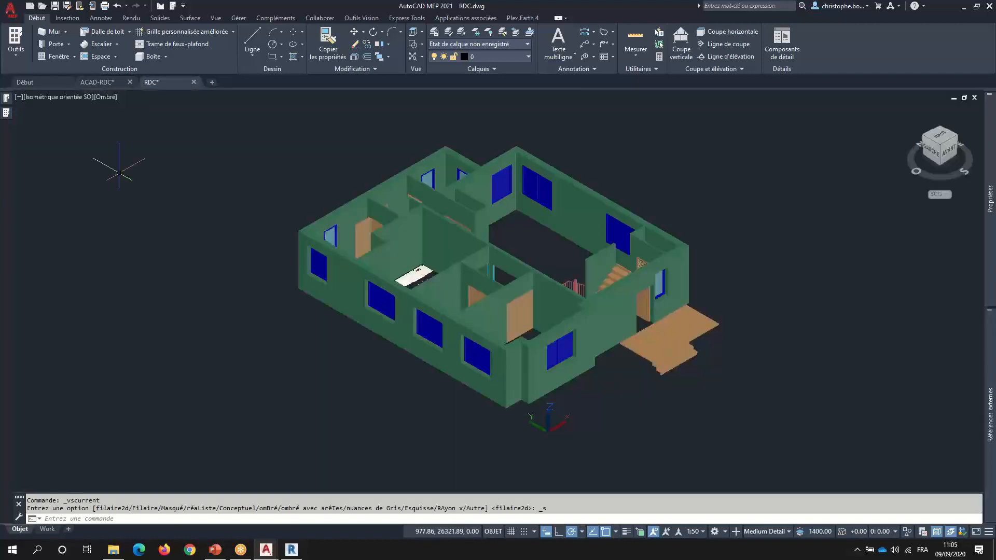
{"action": "mouse_move", "coordinate": [620, 358]}
{"action": "middle_mouse_down", "text": "shift"}
{"action": "mouse_move", "coordinate": [277, 348]}
{"action": "mouse_move", "coordinate": [607, 348]}
{"action": "middle_mouse_up", "text": "shift"}
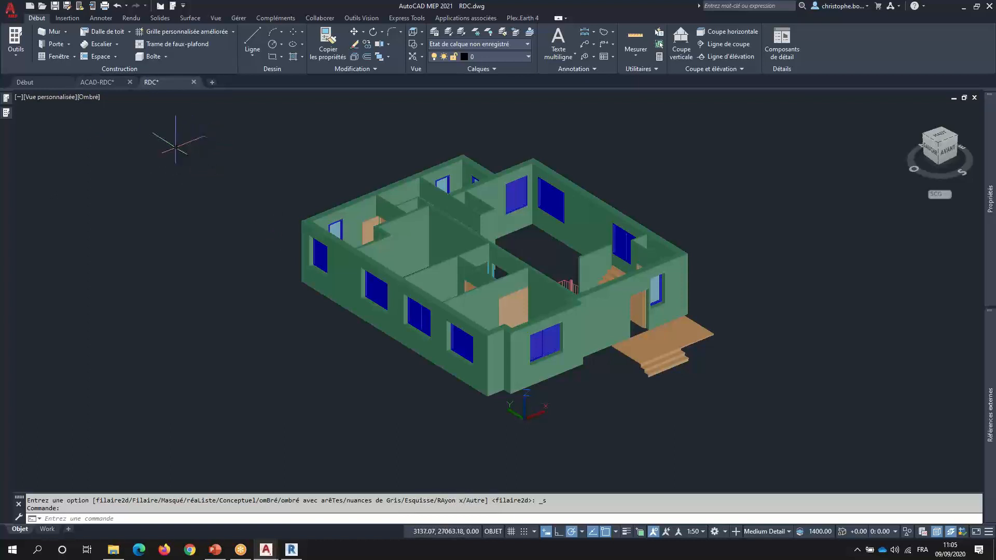
- Set the RDC drawing to the Haut view with the Filaire 2D visual style
{"action": "left_click", "coordinate": [52, 101]}
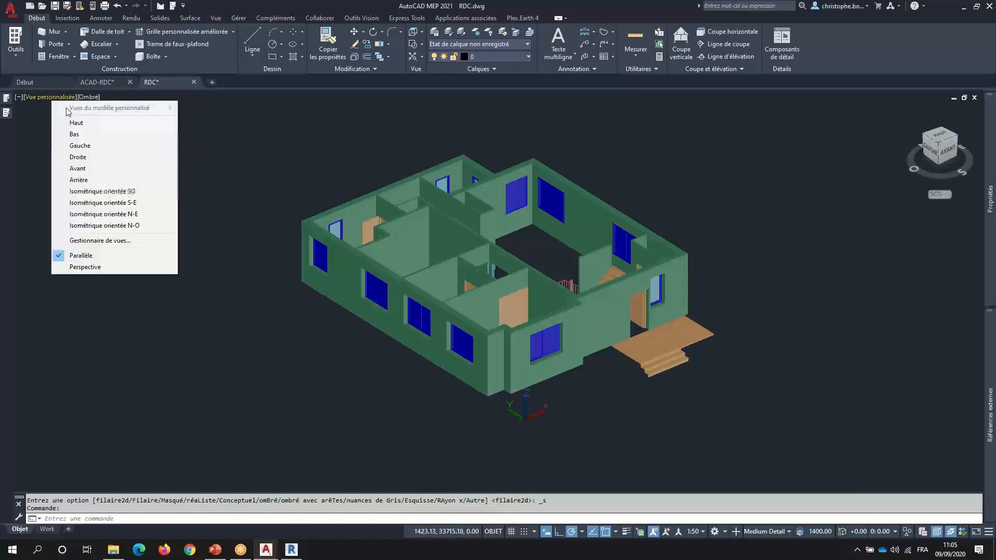
{"action": "left_click", "coordinate": [77, 121]}
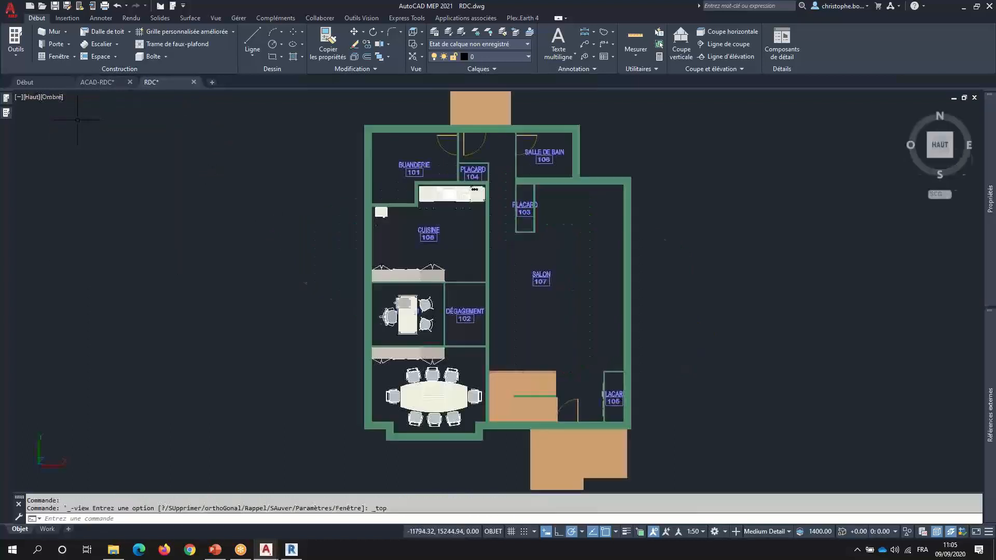
{"action": "left_click", "coordinate": [51, 99]}
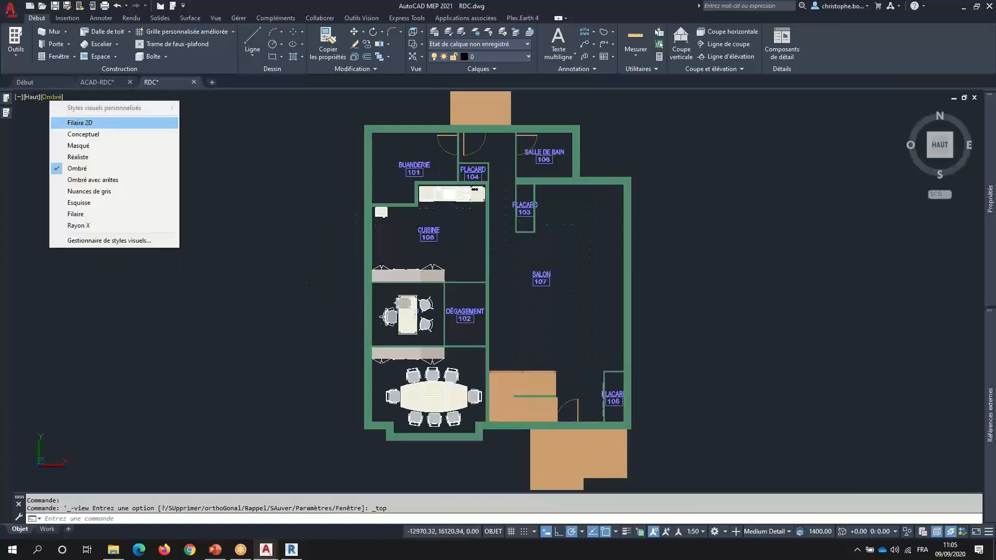
{"action": "left_click", "coordinate": [80, 122]}
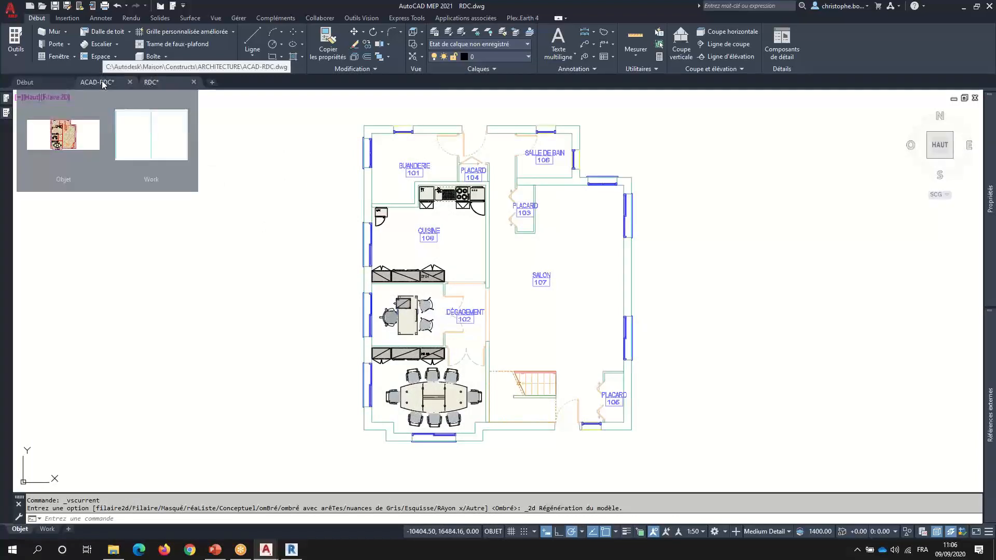
- In the ACAD-RDC drawing, inspect the properties of the BUANDERIE space, then deselect it
{"action": "left_click", "coordinate": [103, 84]}
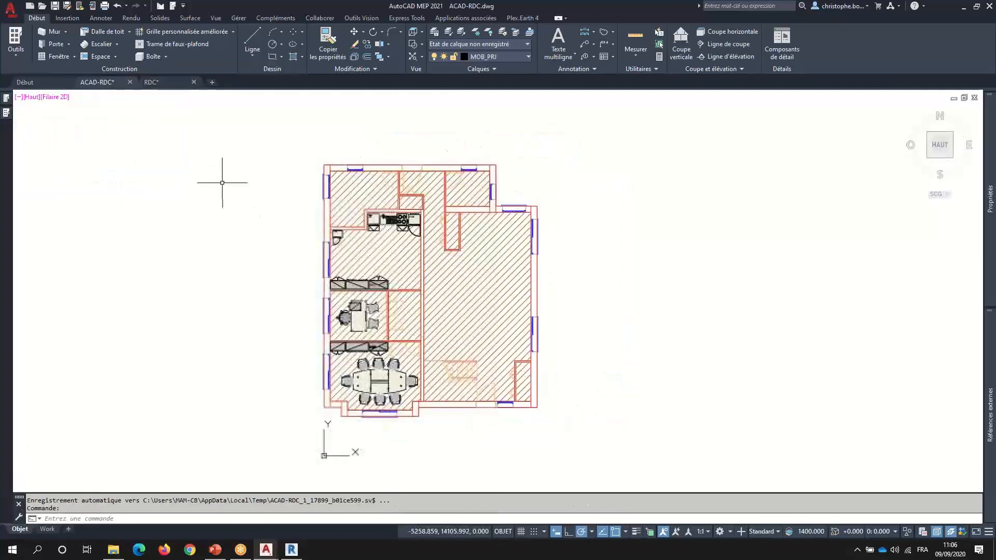
{"action": "scroll", "coordinate": [357, 192], "scroll_direction": "up", "scroll_amount": 4}
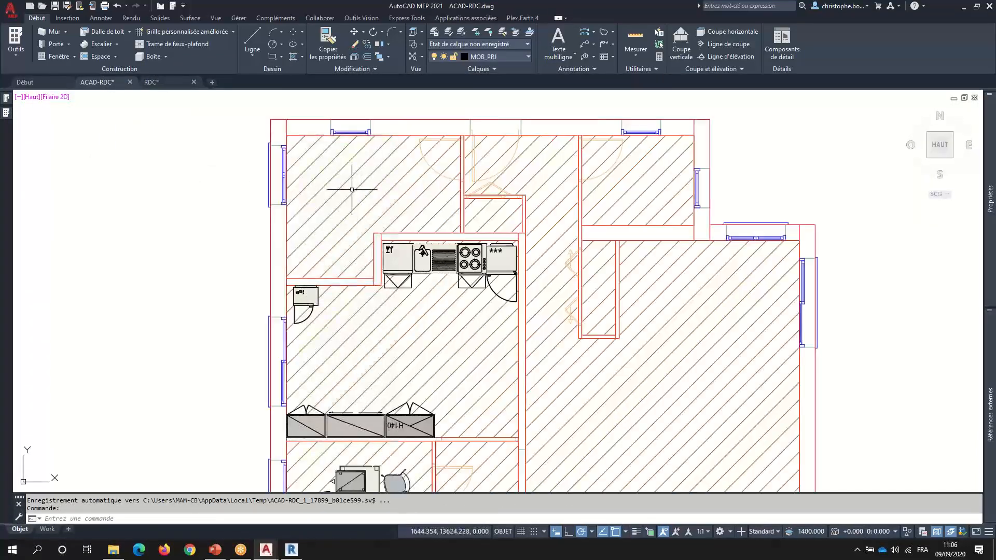
{"action": "left_click", "coordinate": [355, 191]}
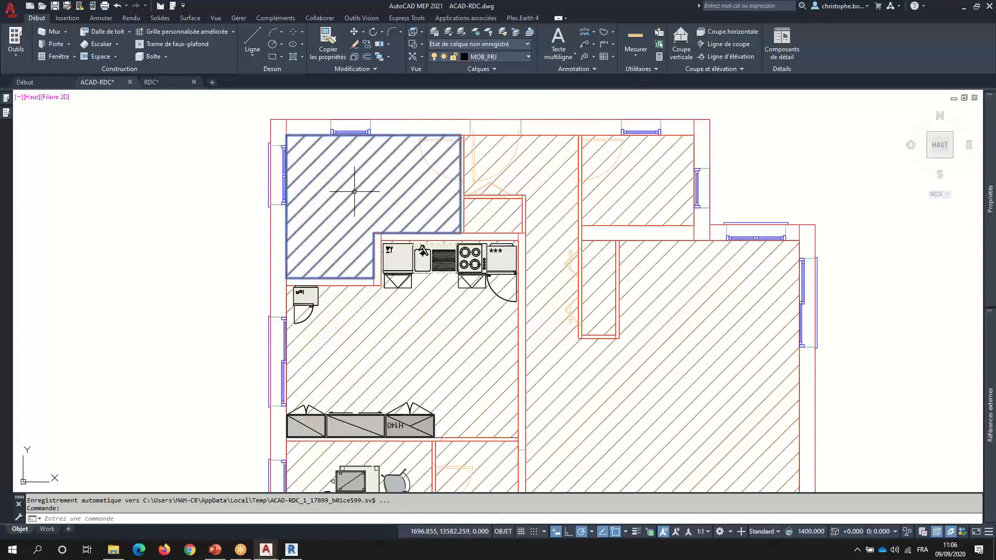
{"action": "mouse_move", "coordinate": [988, 181]}
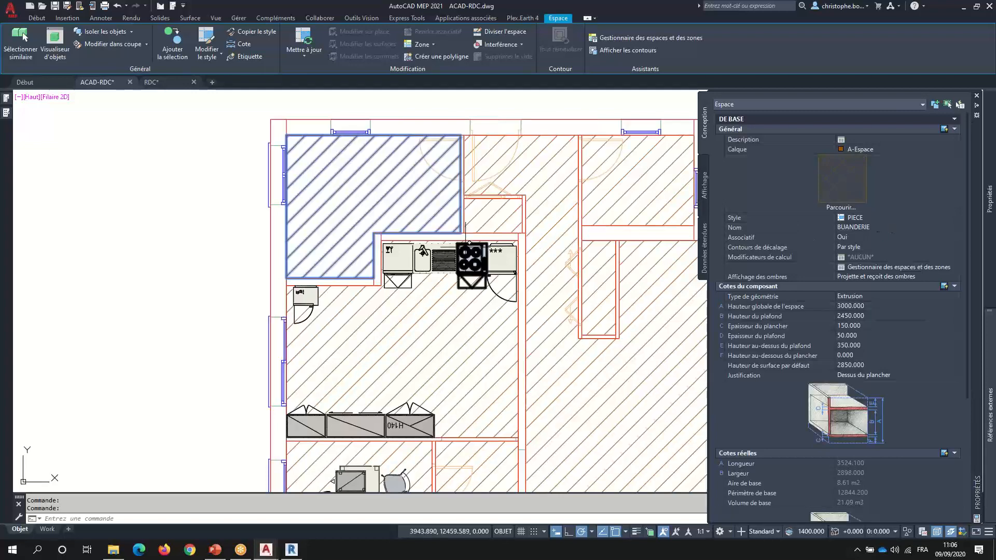
{"action": "key", "text": "Escape"}
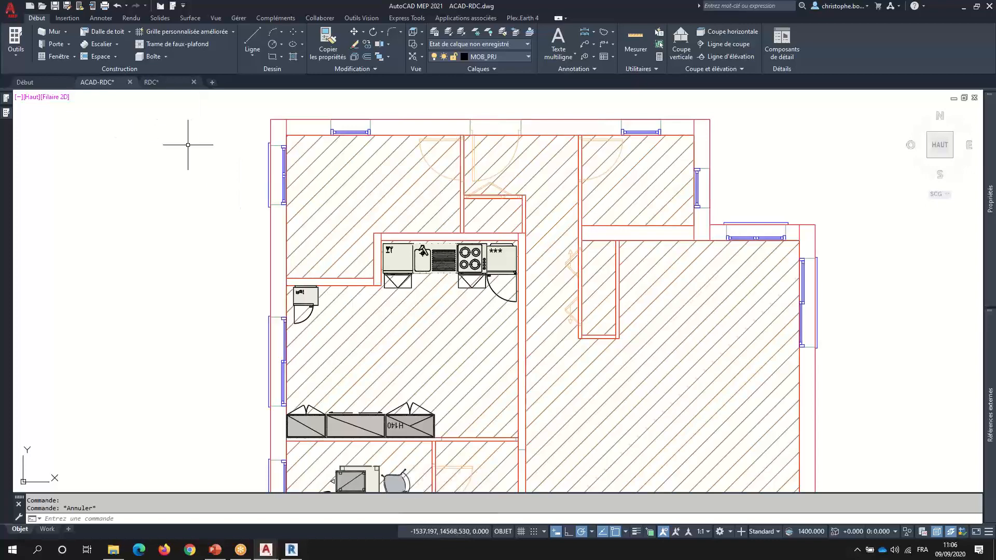
- Return to the RDC drawing and examine the walls, windows and doors around the BUANDERIE and CUISINE rooms
{"action": "left_click", "coordinate": [159, 84]}
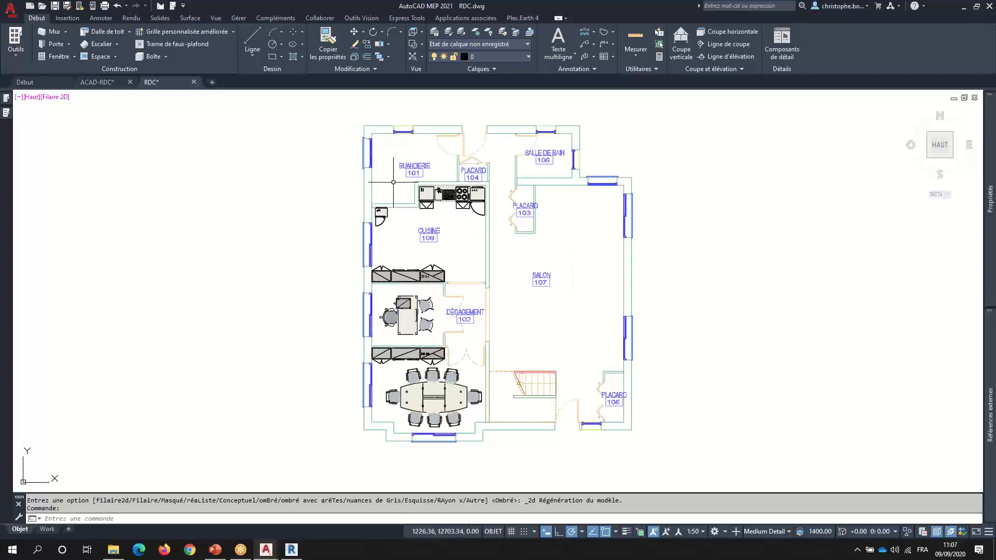
{"action": "scroll", "coordinate": [391, 206], "scroll_direction": "up", "scroll_amount": 8}
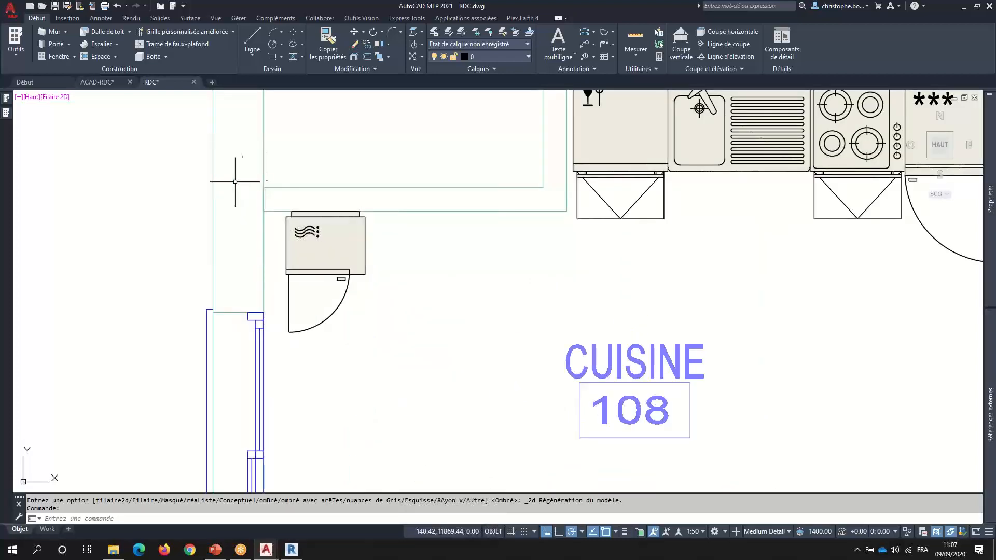
{"action": "scroll", "coordinate": [235, 181], "scroll_direction": "down", "scroll_amount": 7}
{"action": "scroll", "coordinate": [267, 203], "scroll_direction": "up", "scroll_amount": 1}
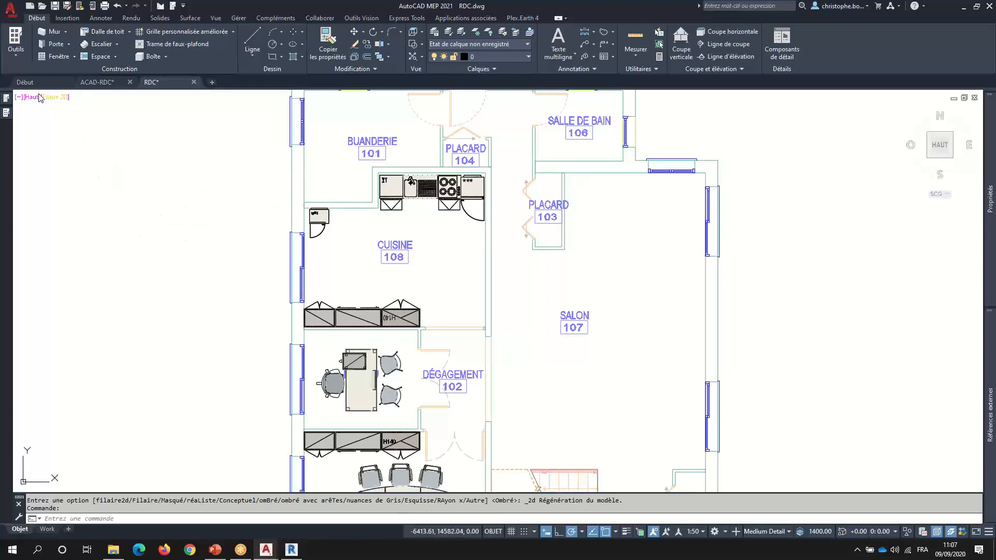
{"action": "scroll", "coordinate": [300, 212], "scroll_direction": "up", "scroll_amount": 7}
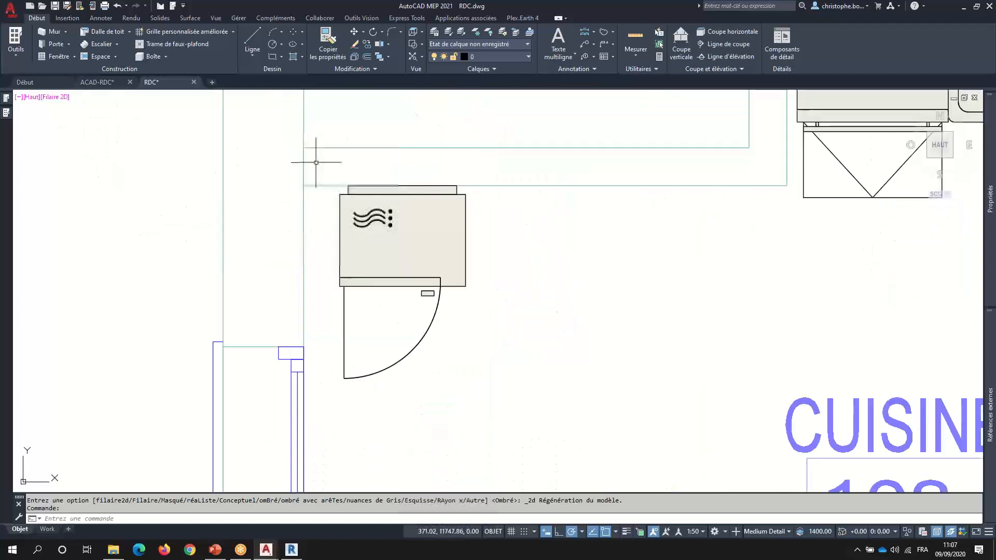
{"action": "scroll", "coordinate": [266, 184], "scroll_direction": "down", "scroll_amount": 5}
{"action": "scroll", "coordinate": [266, 185], "scroll_direction": "down", "scroll_amount": 6}
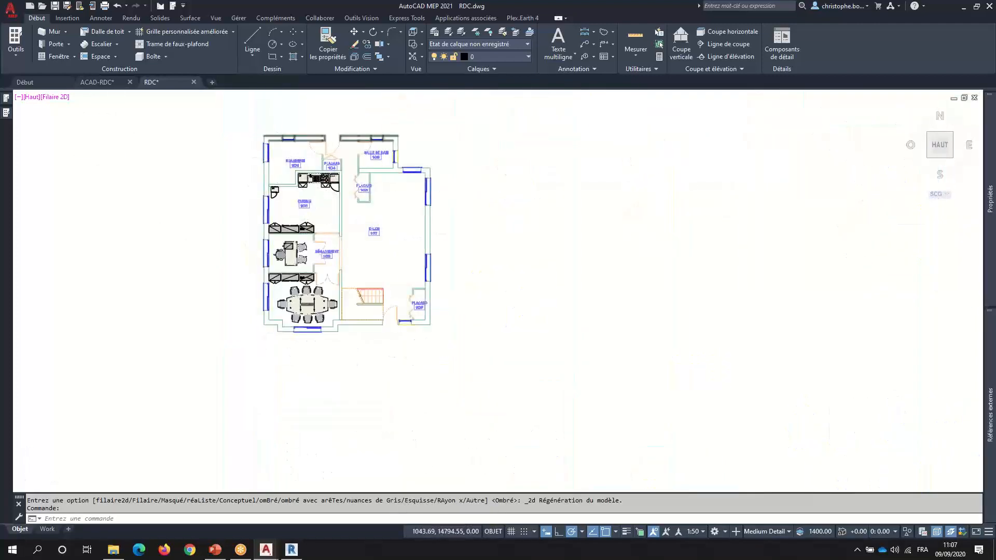
{"action": "scroll", "coordinate": [283, 141], "scroll_direction": "up", "scroll_amount": 8}
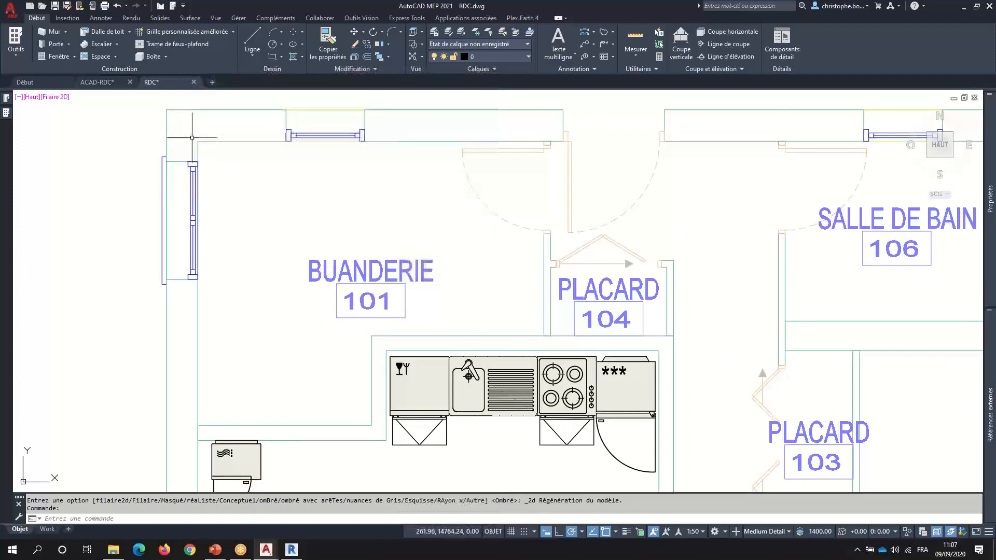
{"action": "scroll", "coordinate": [191, 137], "scroll_direction": "down", "scroll_amount": 4}
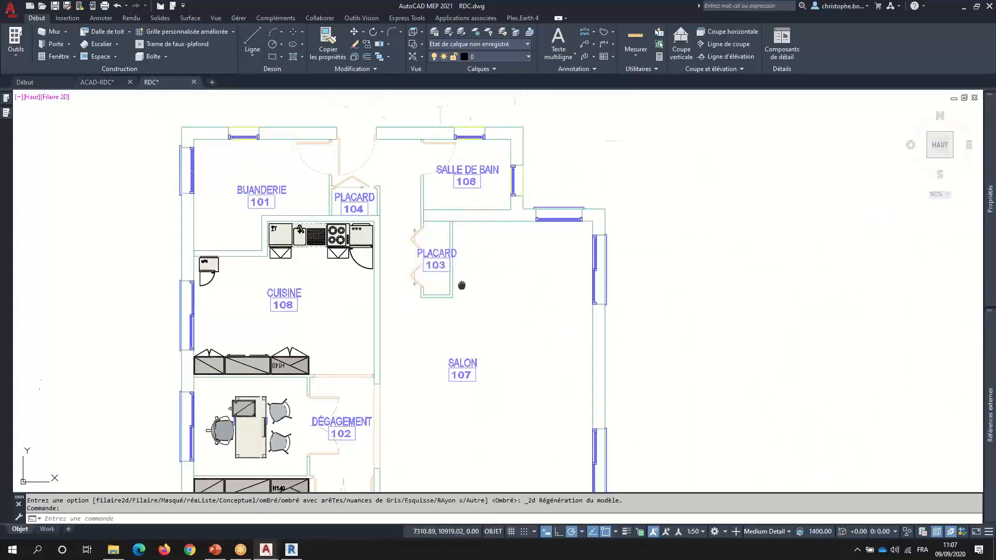
- Examine PLACARD 103, the SALON, the staircase and the DÉGAGEMENT, then fit the whole floor plan in view
{"action": "middle_click_drag", "start_coordinate": [461, 284], "coordinate": [477, 215]}
{"action": "scroll", "coordinate": [433, 160], "scroll_direction": "up", "scroll_amount": 6}
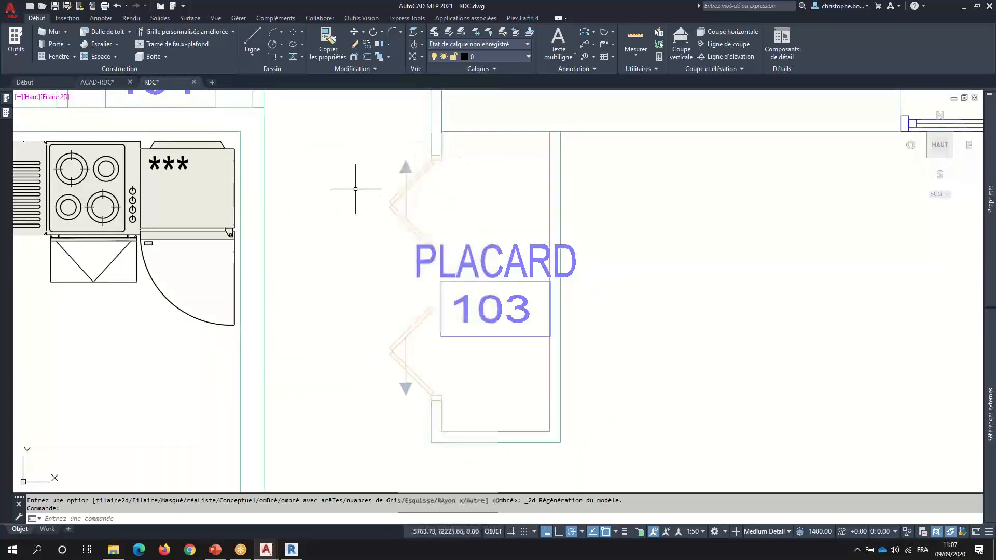
{"action": "scroll", "coordinate": [340, 181], "scroll_direction": "down", "scroll_amount": 7}
{"action": "middle_click_drag", "start_coordinate": [366, 277], "coordinate": [426, 258]}
{"action": "scroll", "coordinate": [433, 333], "scroll_direction": "up", "scroll_amount": 4}
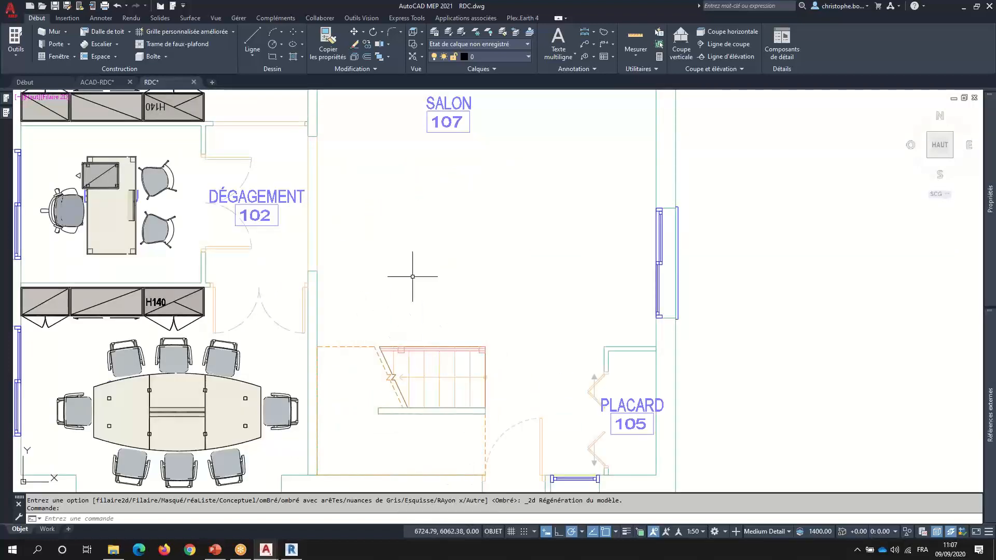
{"action": "scroll", "coordinate": [396, 267], "scroll_direction": "down", "scroll_amount": 2}
{"action": "middle_click_drag", "start_coordinate": [396, 267], "coordinate": [460, 289]}
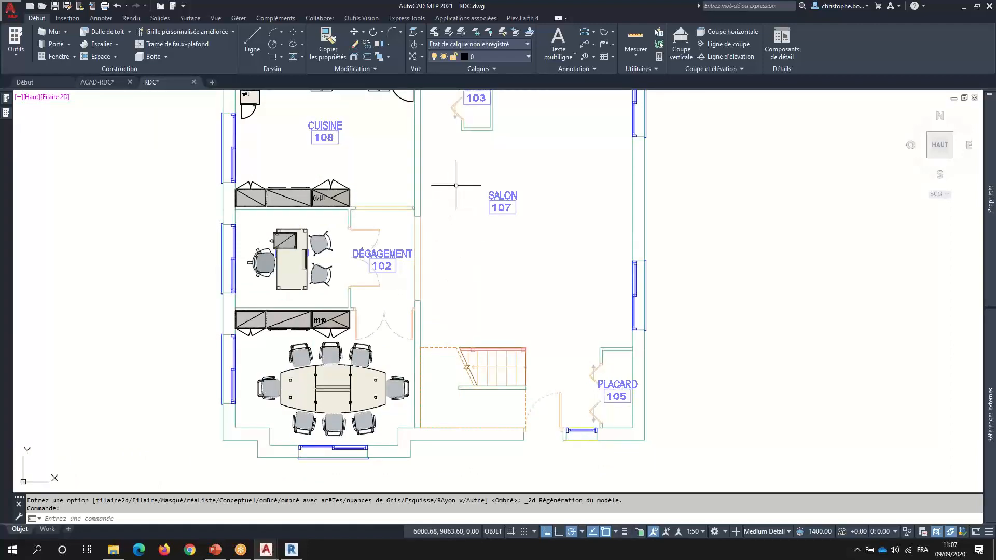
{"action": "middle_click_drag", "start_coordinate": [457, 183], "coordinate": [450, 214]}
{"action": "scroll", "coordinate": [451, 228], "scroll_direction": "down", "scroll_amount": 2}
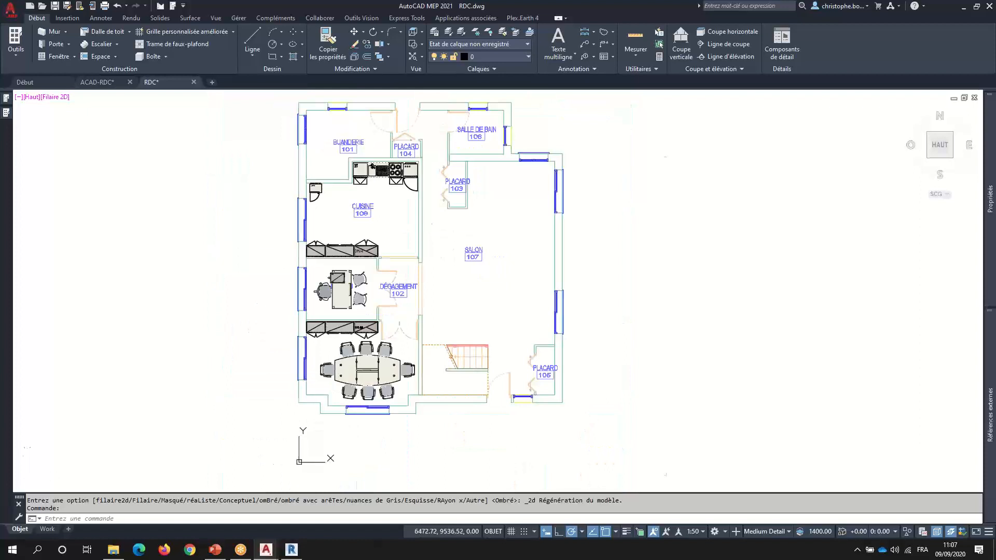
{"action": "middle_click", "coordinate": [454, 234]}
{"action": "middle_click", "coordinate": [453, 234]}
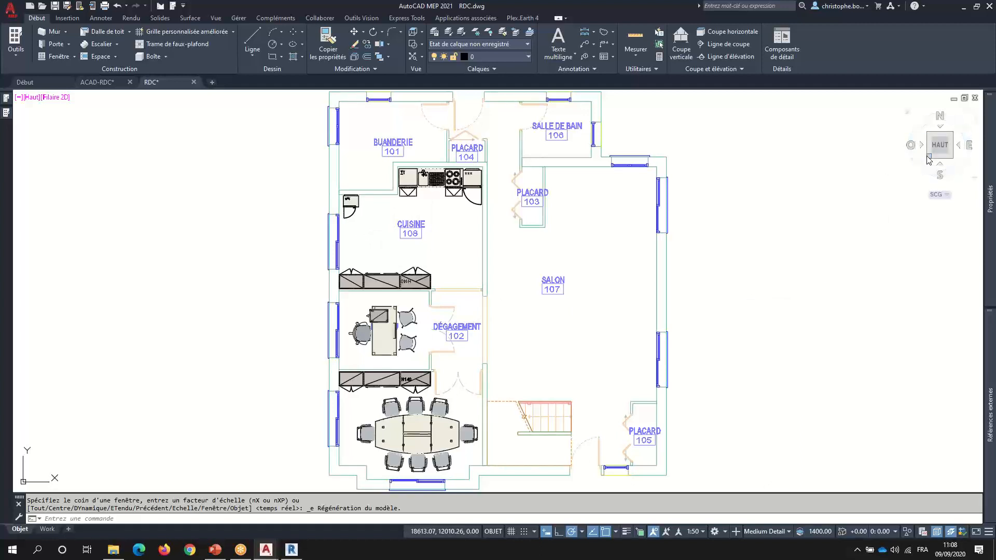
- Show the RDC model in the Isométrique orientée SO view with the Ombré visual style
{"action": "left_click", "coordinate": [927, 156]}
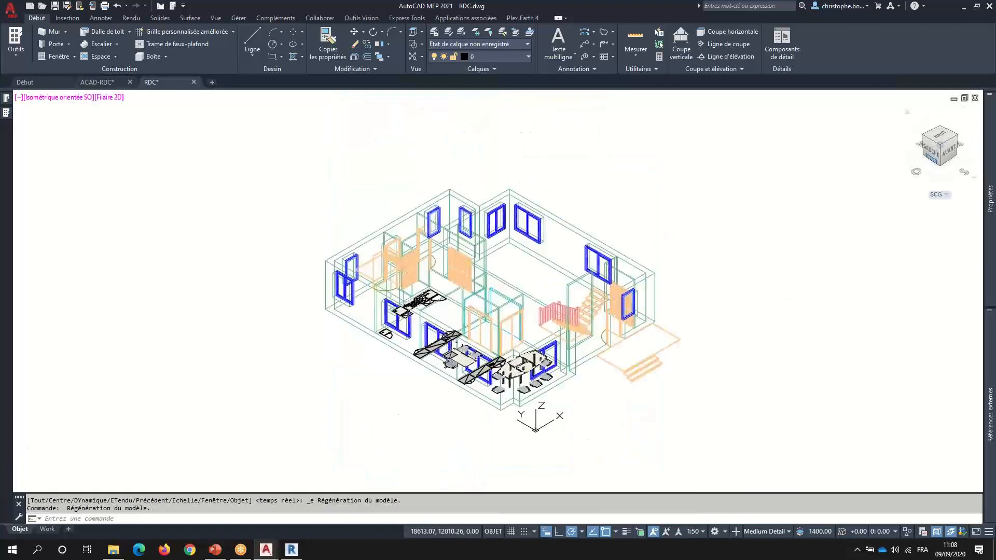
{"action": "left_click", "coordinate": [105, 98]}
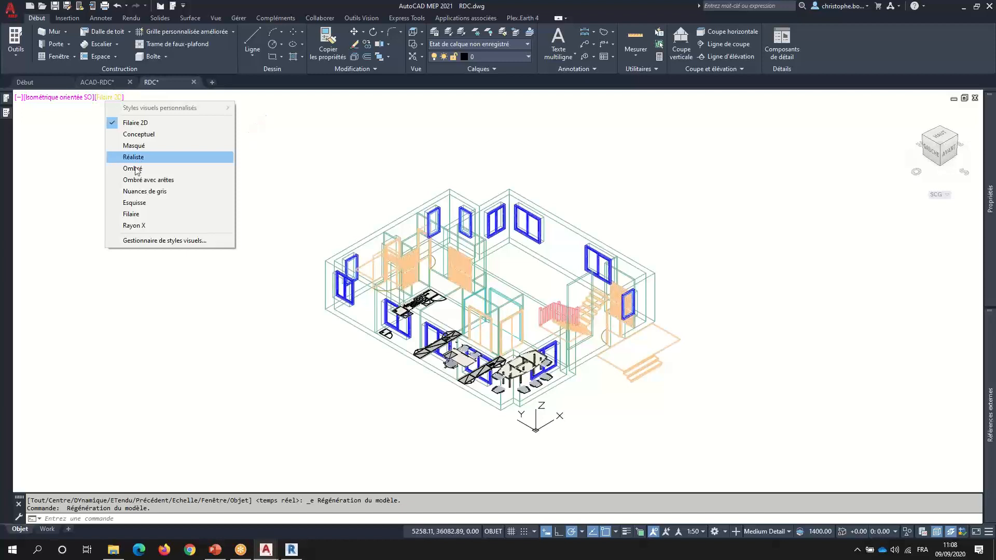
{"action": "left_click", "coordinate": [134, 169]}
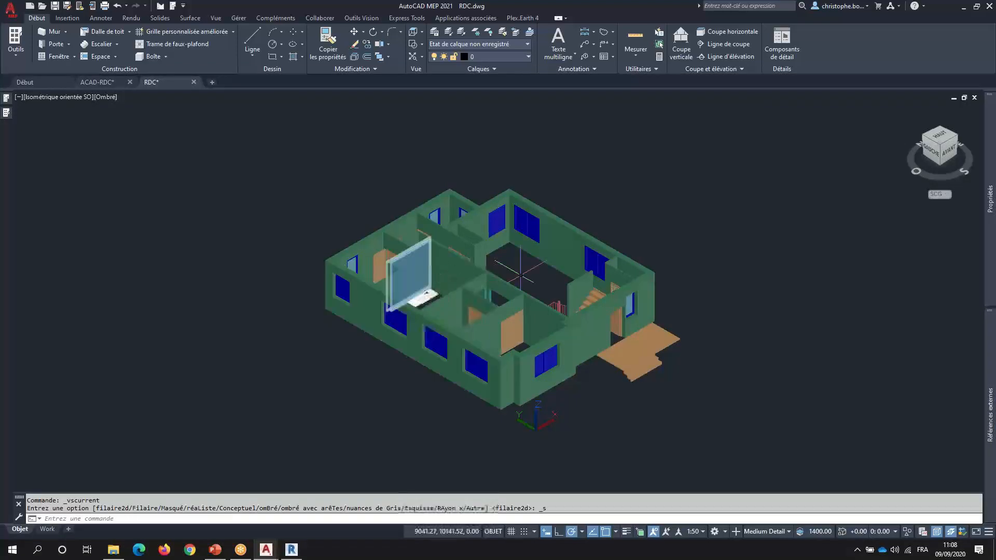
- Examine the shaded 3D house model from several angles, including the walls and openings around the laundry and kitchen
{"action": "middle_click_drag", "start_coordinate": [470, 295], "coordinate": [377, 273], "text": "shift"}
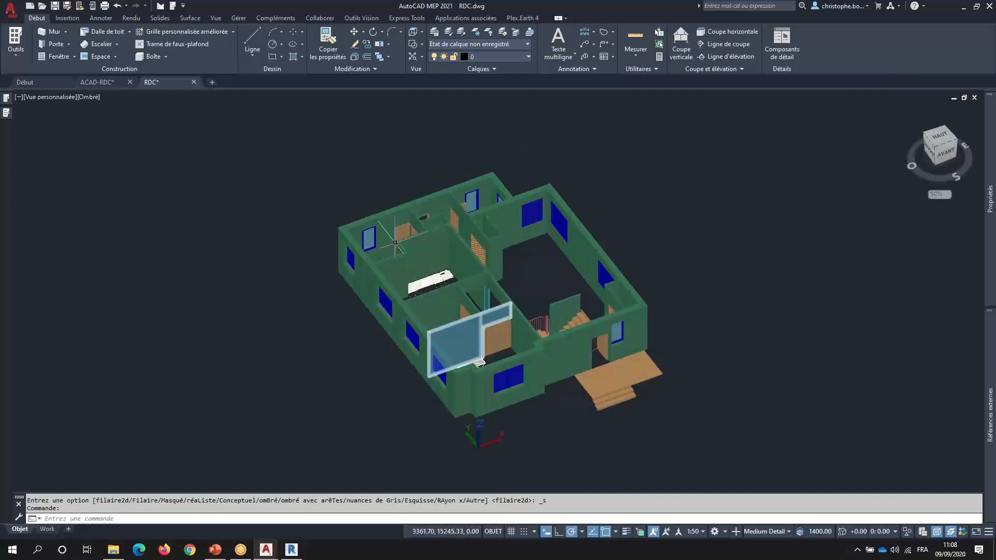
{"action": "scroll", "coordinate": [395, 242], "scroll_direction": "up", "scroll_amount": 5}
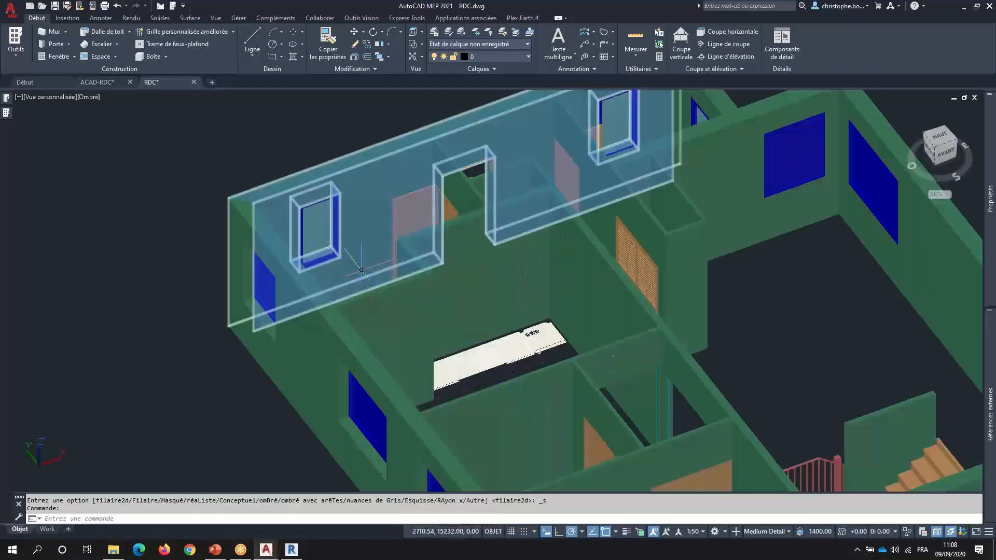
{"action": "middle_click_drag", "start_coordinate": [362, 269], "coordinate": [384, 299], "text": "shift"}
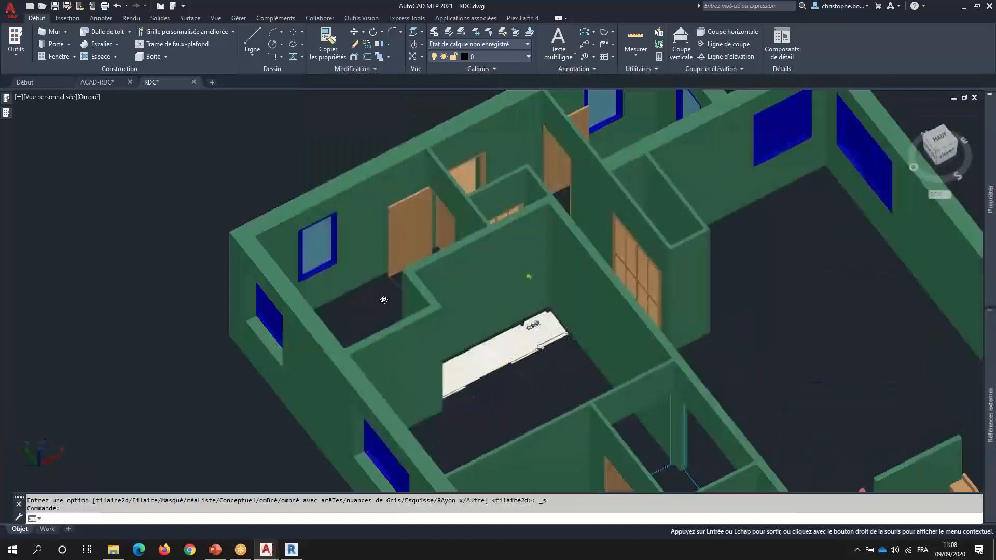
{"action": "scroll", "coordinate": [384, 300], "scroll_direction": "down", "scroll_amount": 2}
{"action": "scroll", "coordinate": [358, 218], "scroll_direction": "up", "scroll_amount": 3}
{"action": "scroll", "coordinate": [358, 218], "scroll_direction": "down", "scroll_amount": 4}
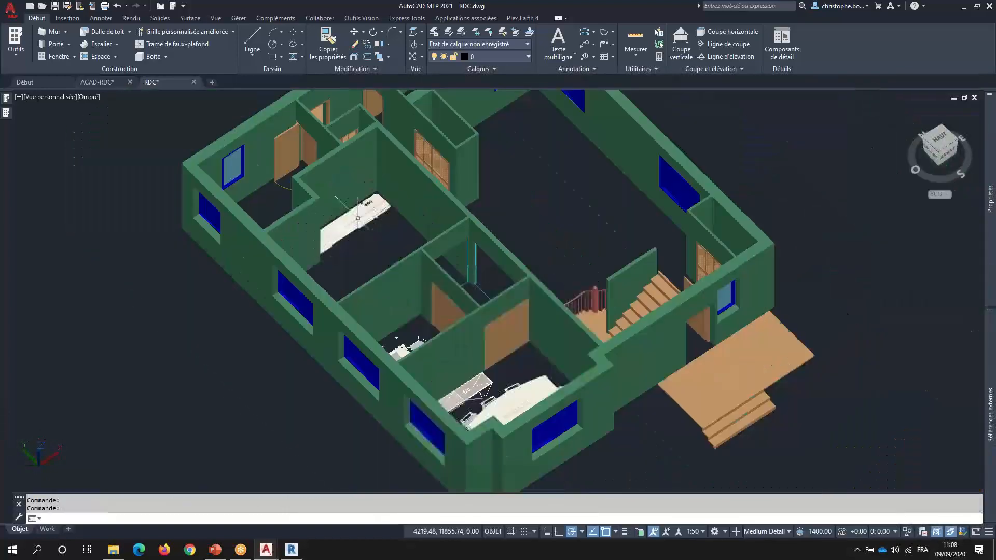
{"action": "scroll", "coordinate": [358, 218], "scroll_direction": "down", "scroll_amount": 2}
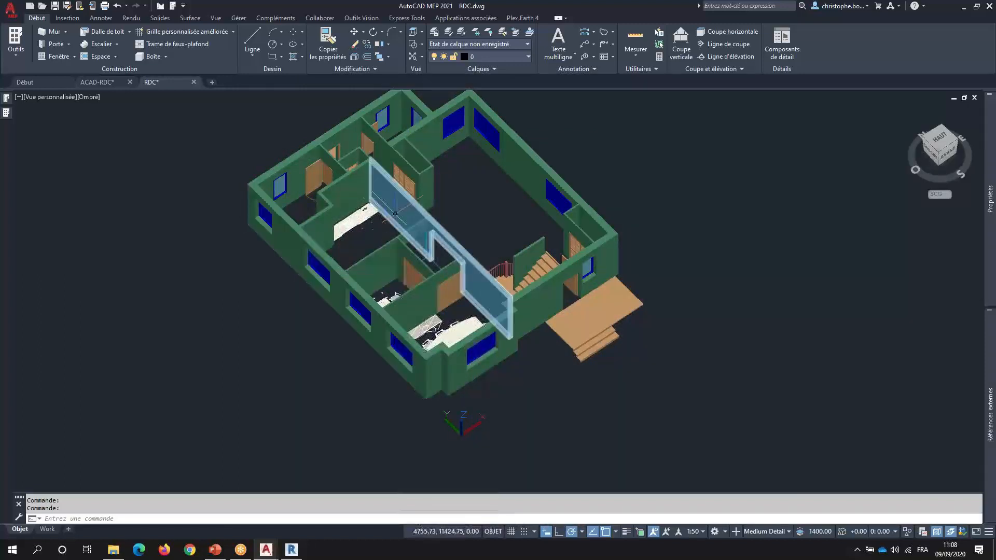
{"action": "middle_click_drag", "start_coordinate": [459, 196], "coordinate": [445, 243]}
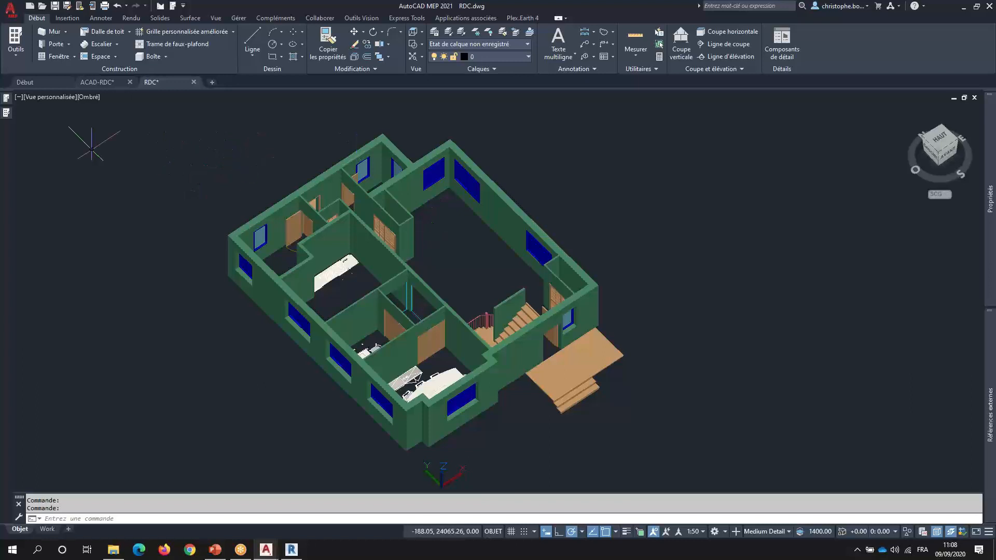
- Display the active project's information and levels in the Project Navigator
{"action": "mouse_move", "coordinate": [6, 99]}
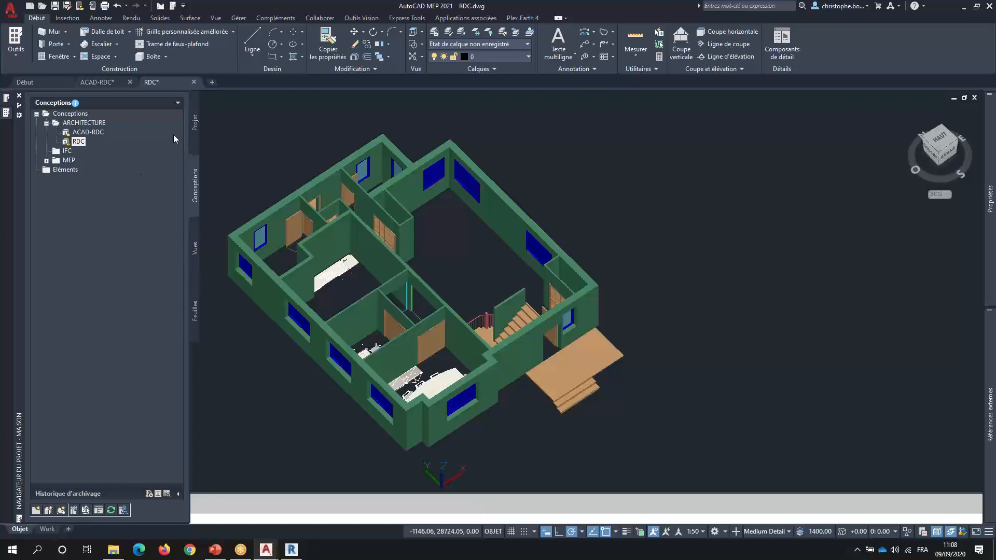
{"action": "left_click", "coordinate": [196, 126]}
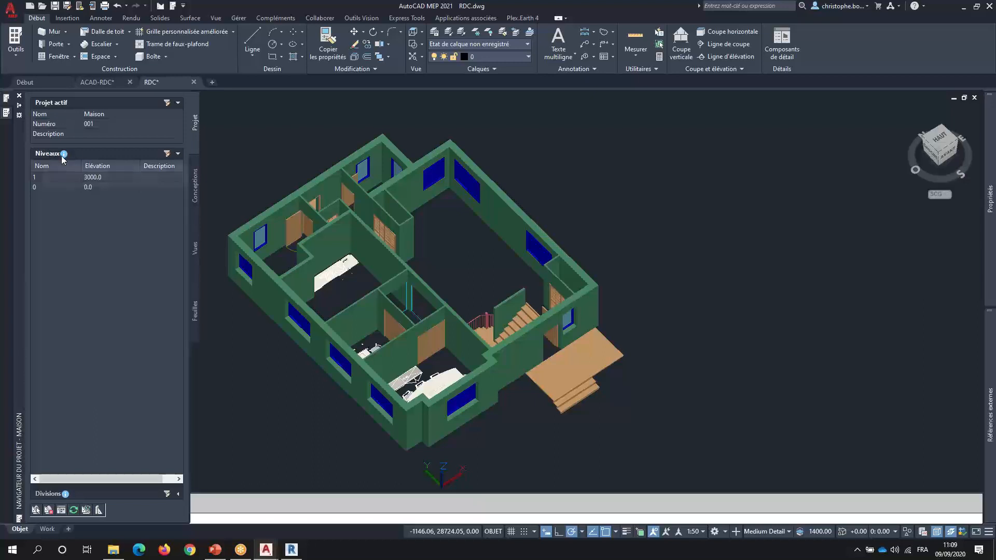
- Start an IFC export of the RDC drawing and check the project number and project name fields
{"action": "mouse_move", "coordinate": [63, 154]}
{"action": "left_click", "coordinate": [103, 180]}
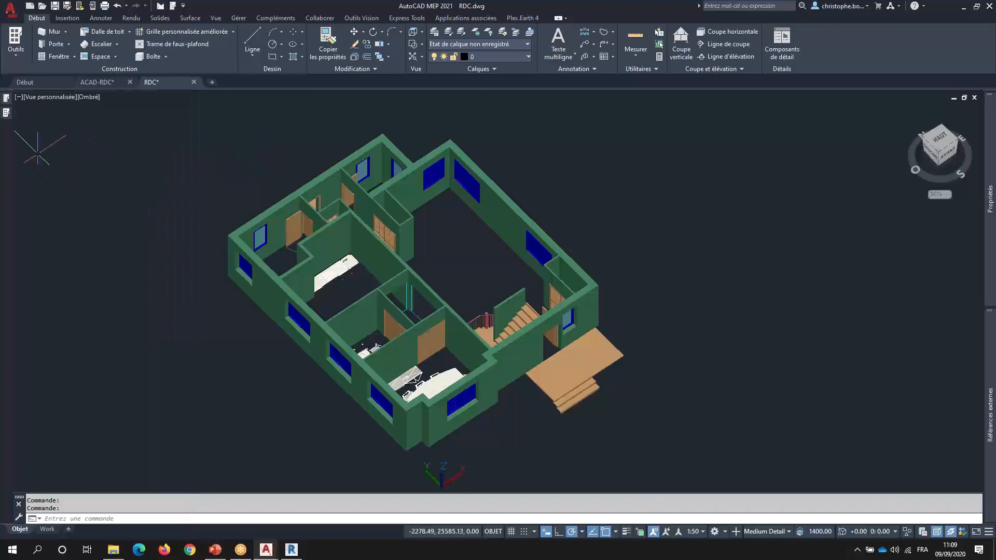
{"action": "left_click", "coordinate": [10, 10]}
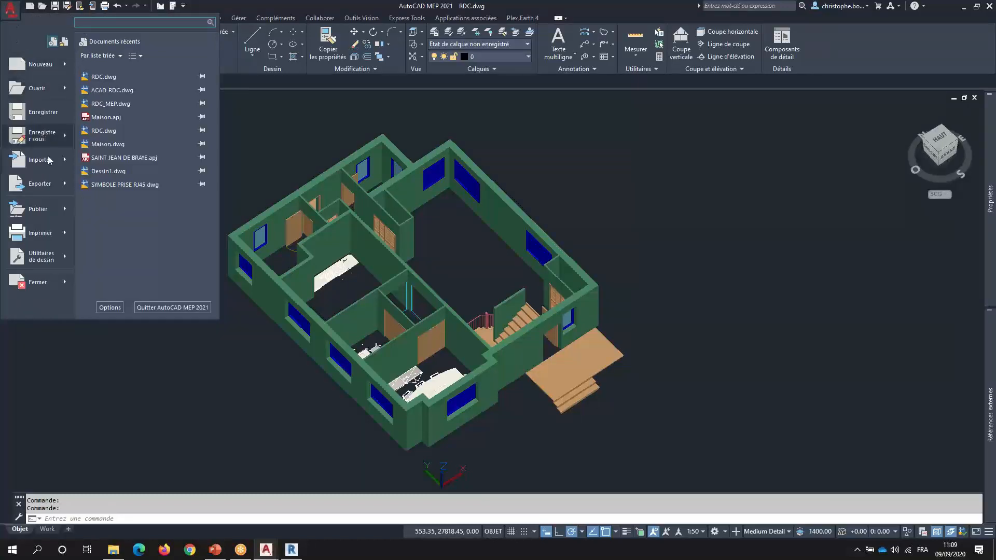
{"action": "mouse_move", "coordinate": [42, 188]}
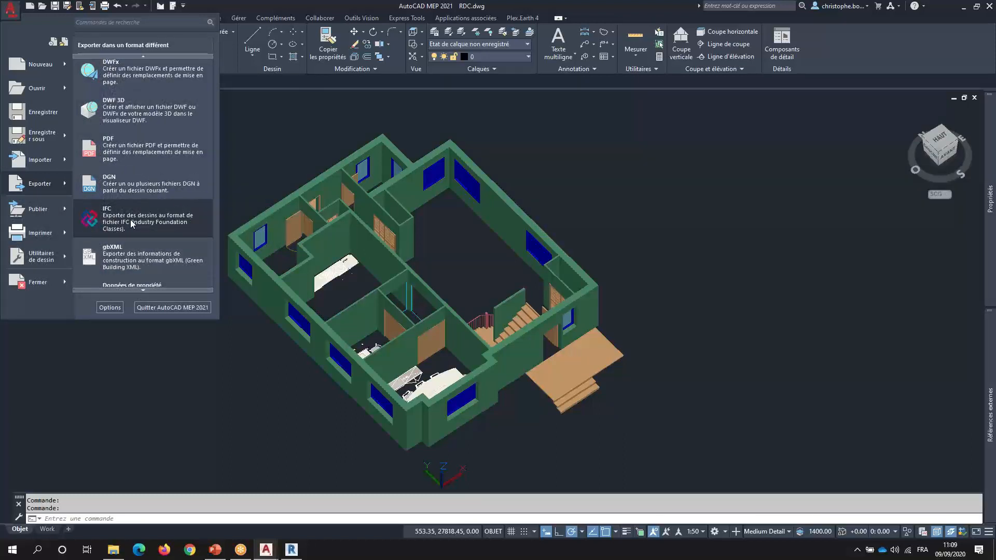
{"action": "left_click", "coordinate": [132, 223]}
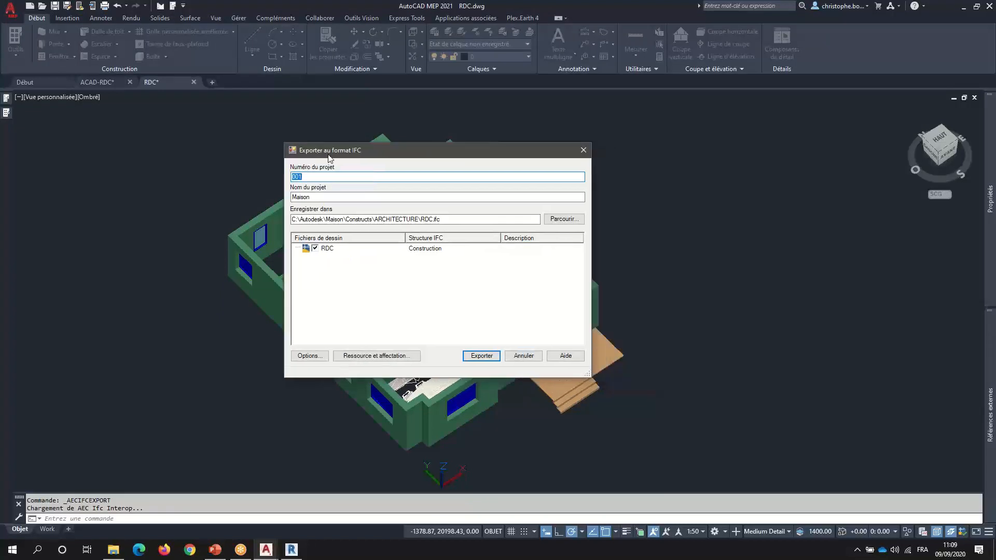
{"action": "left_click_drag", "start_coordinate": [391, 162], "coordinate": [330, 154]}
{"action": "left_click", "coordinate": [320, 196]}
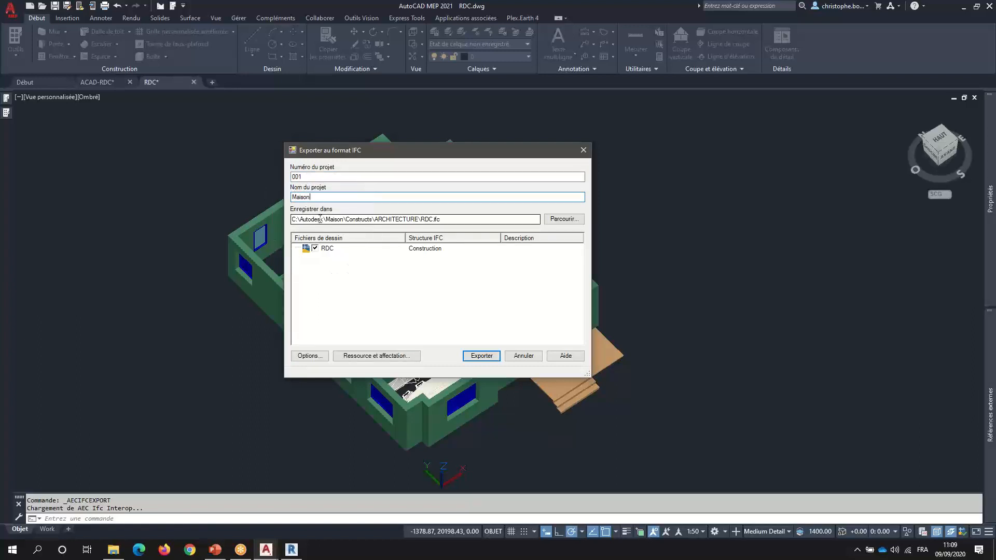
- Set the export destination to RDC.ifc in the Maison\Constructs\IFC folder, replacing the existing file
{"action": "left_click", "coordinate": [555, 219]}
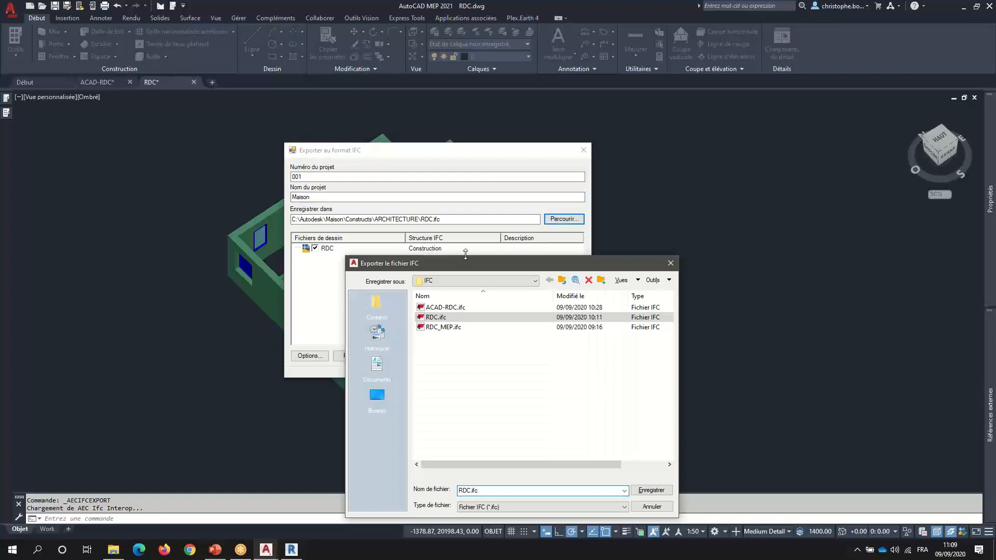
{"action": "left_click", "coordinate": [454, 284]}
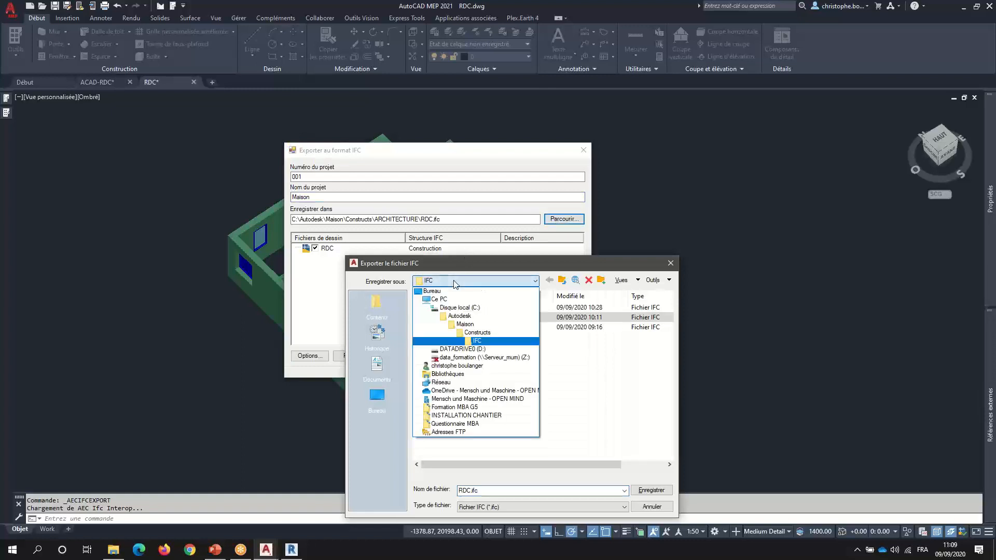
{"action": "left_click", "coordinate": [483, 342]}
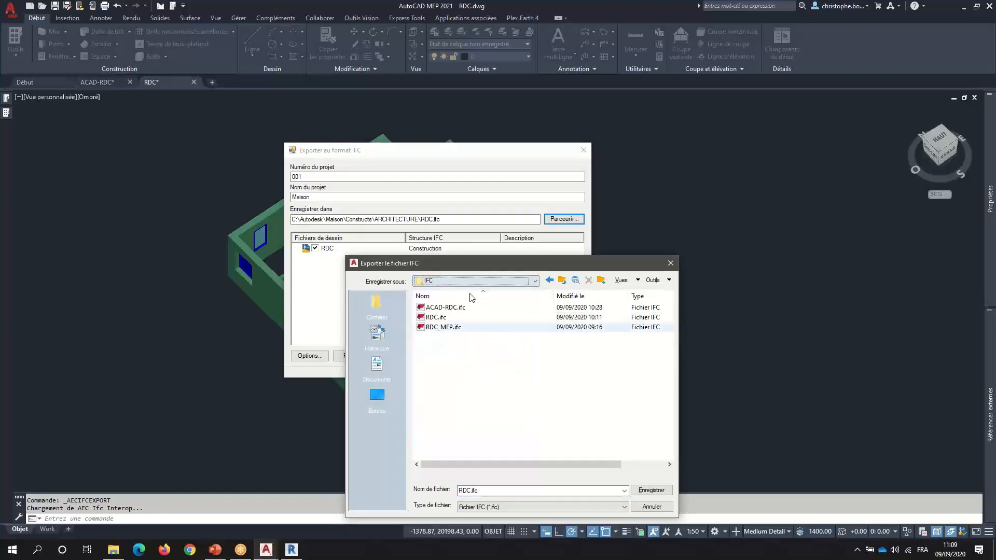
{"action": "left_click_drag", "start_coordinate": [452, 263], "coordinate": [411, 160]}
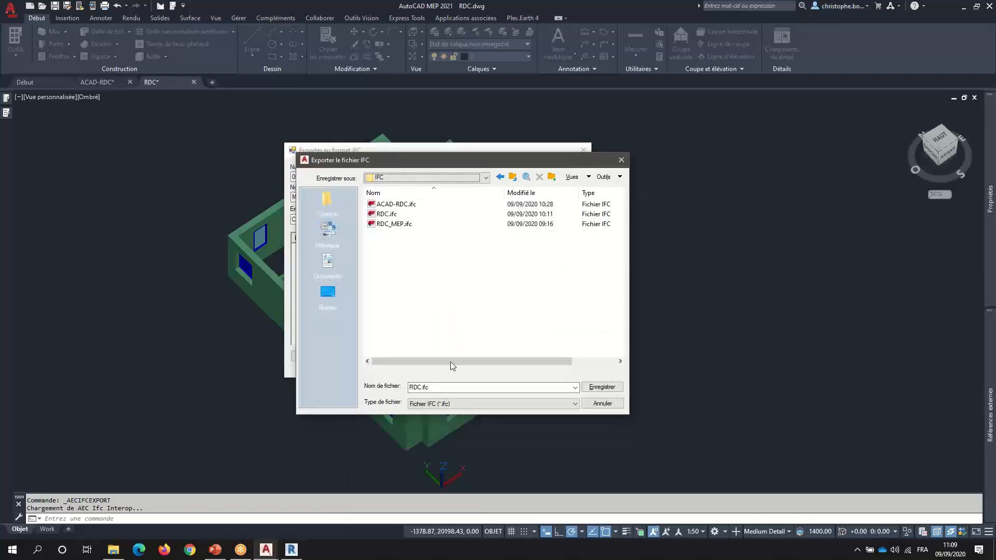
{"action": "left_click", "coordinate": [611, 389]}
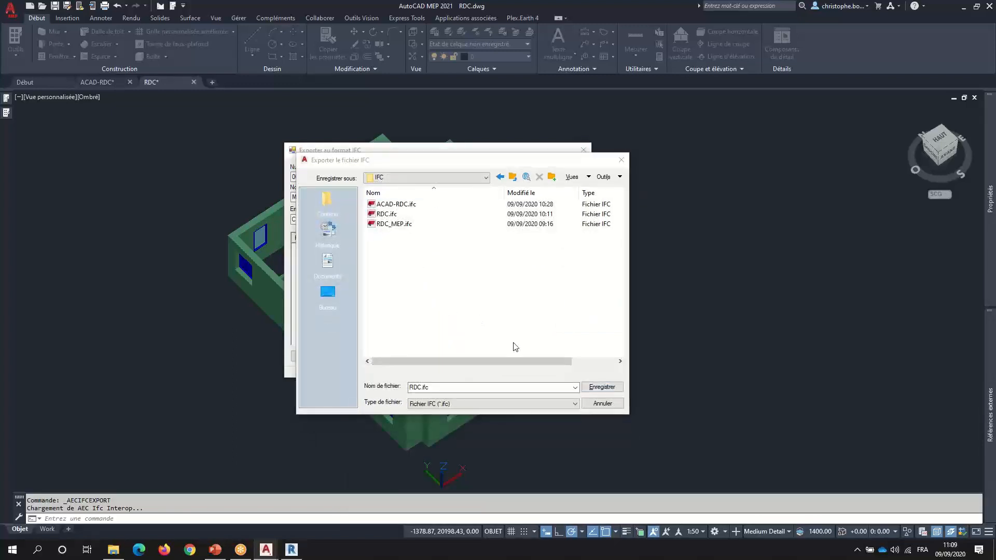
{"action": "left_click", "coordinate": [438, 312]}
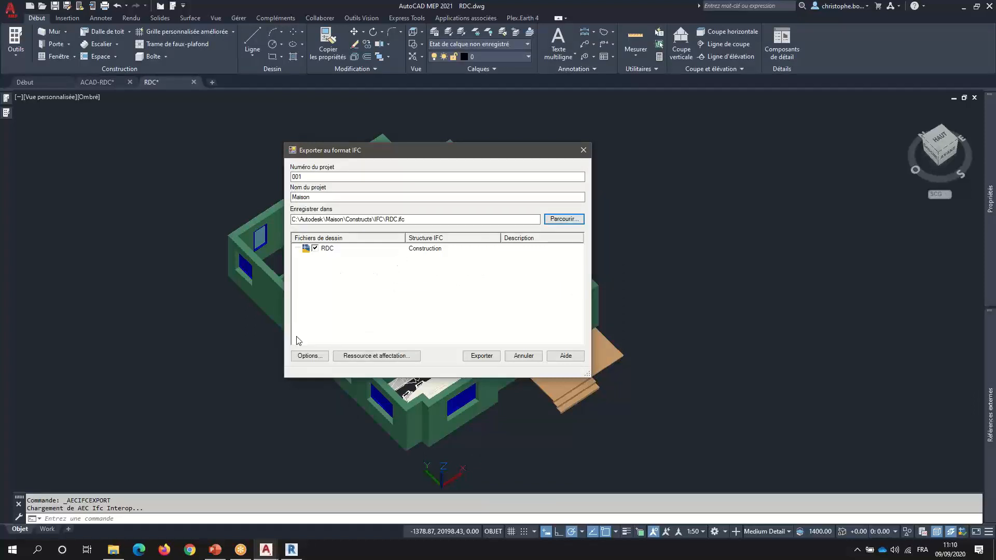
- Choose IFC 4 as the schema in the IFC export options
{"action": "left_click", "coordinate": [309, 358]}
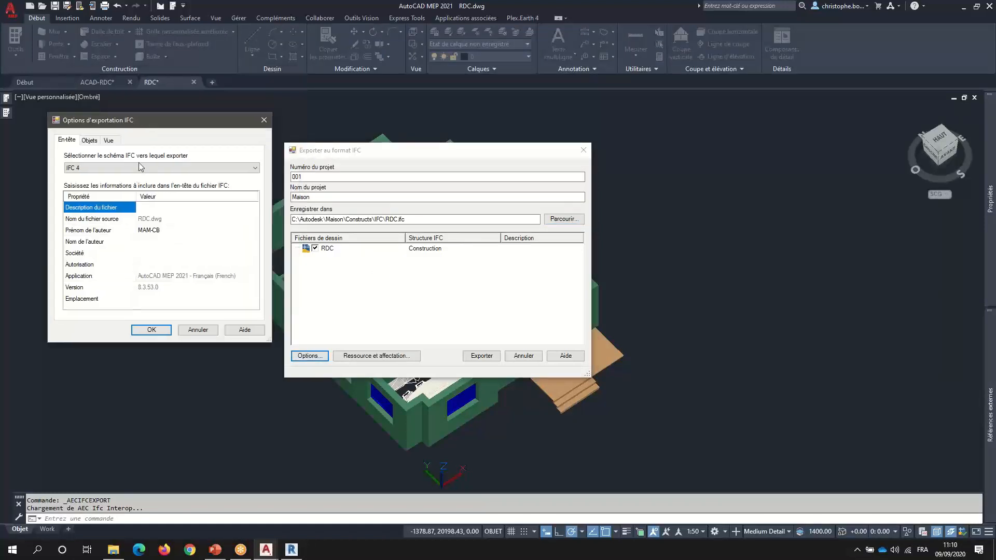
{"action": "left_click", "coordinate": [137, 166]}
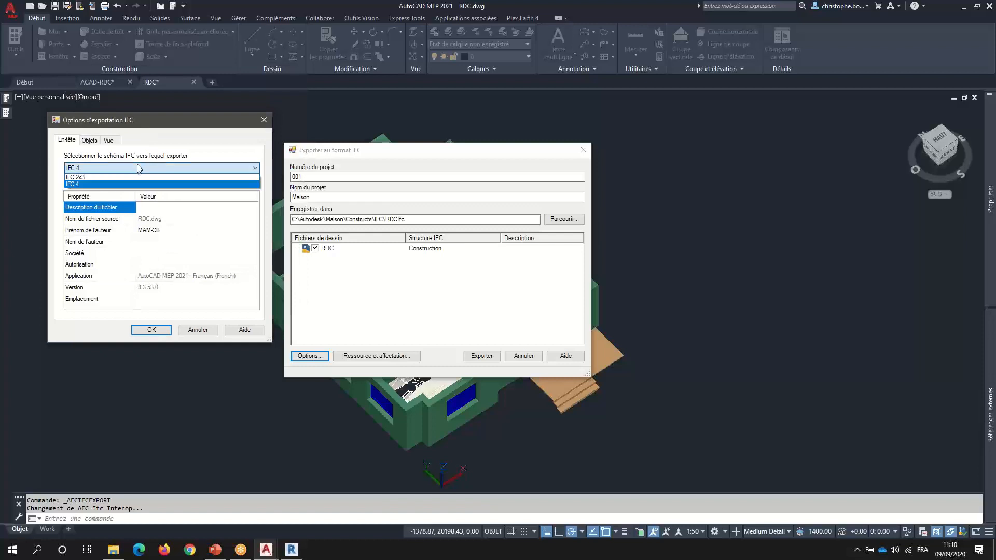
{"action": "left_click", "coordinate": [115, 184]}
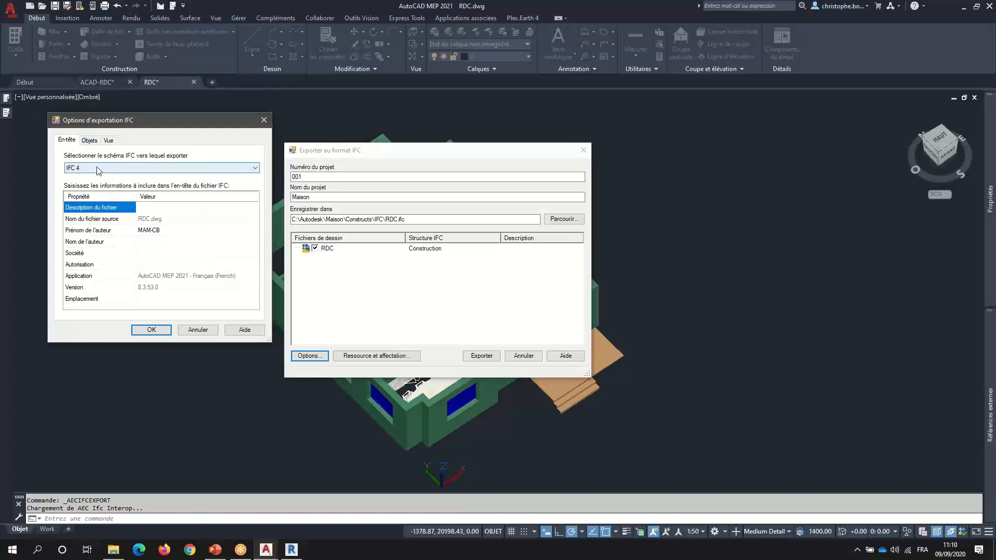
{"action": "left_click", "coordinate": [98, 170]}
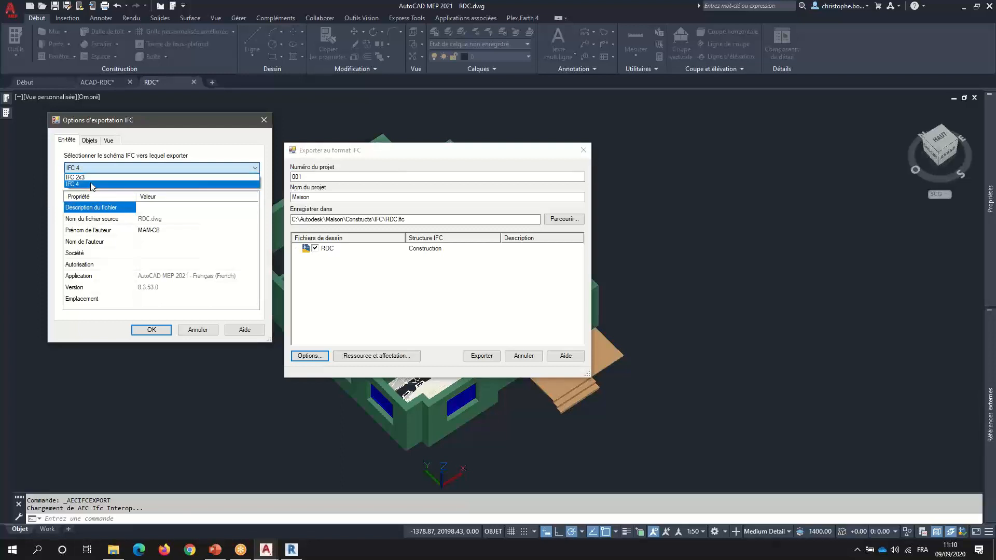
{"action": "left_click", "coordinate": [92, 185]}
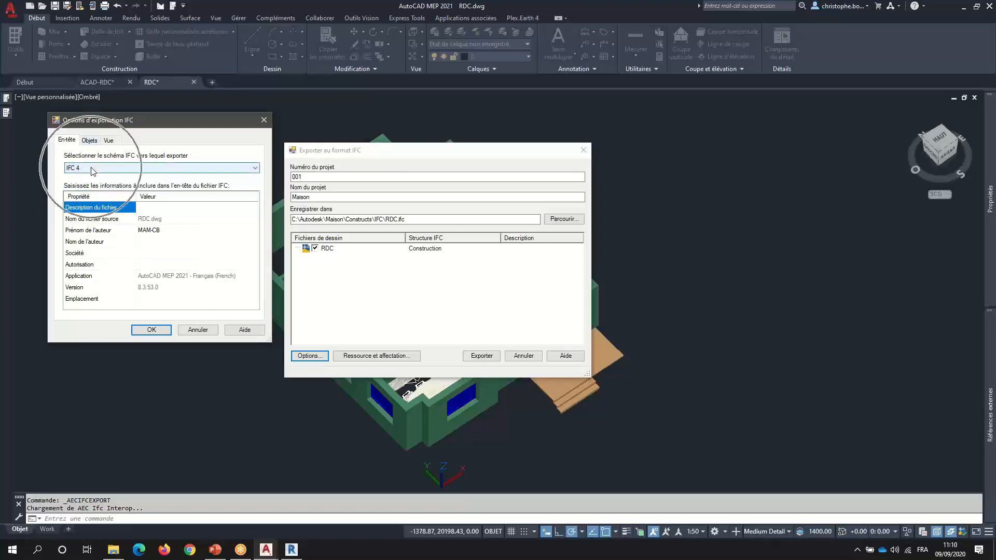
{"action": "key", "text": "ctrl"}
{"action": "key", "text": "ctrl"}
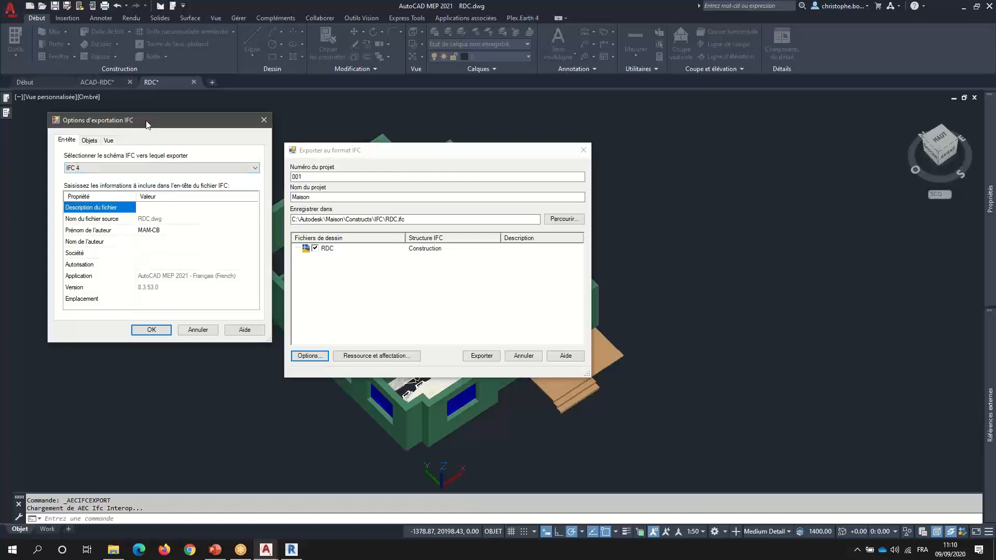
- Review the object types and view definition contents included in the IFC file, and accept the export options
{"action": "left_click", "coordinate": [90, 144]}
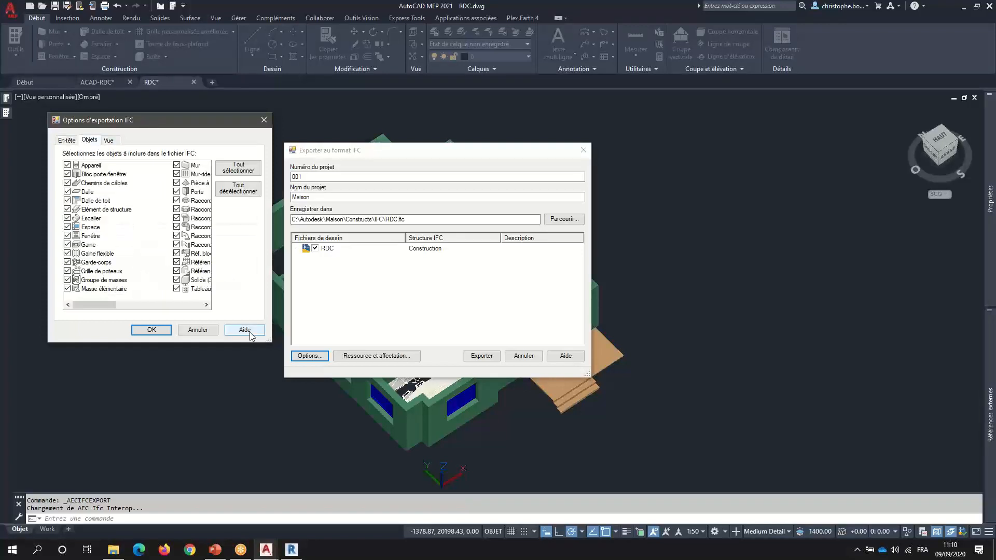
{"action": "left_click_drag", "start_coordinate": [271, 343], "coordinate": [366, 383]}
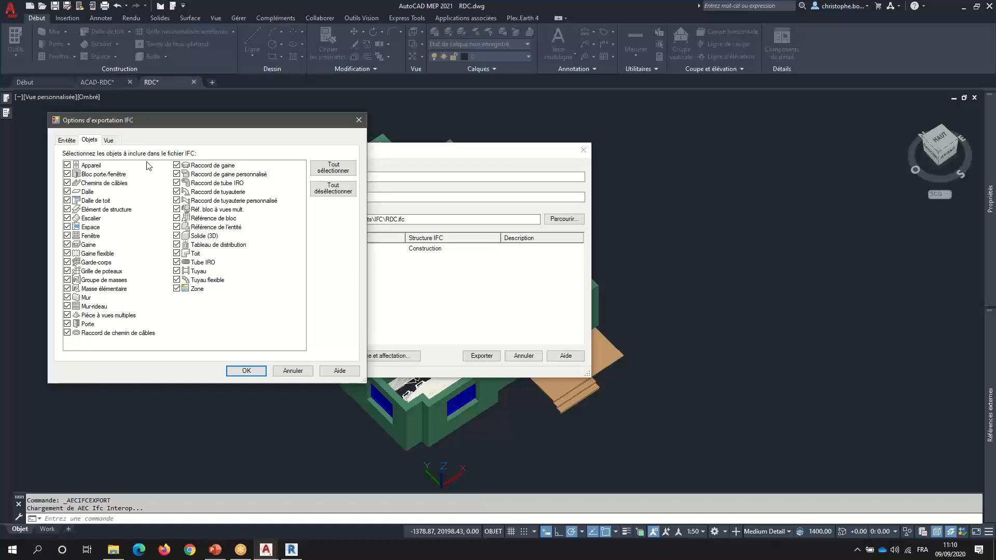
{"action": "left_click", "coordinate": [111, 143]}
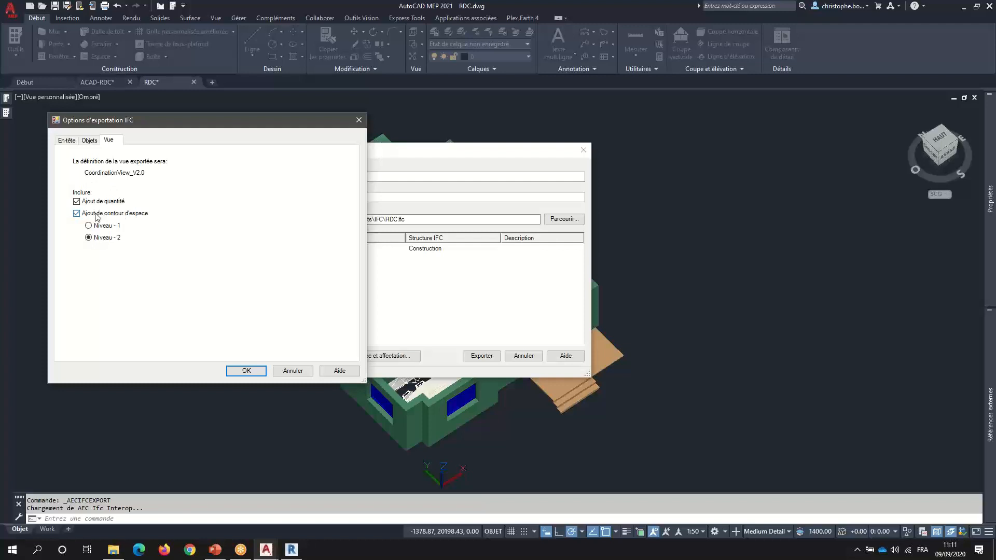
{"action": "left_click", "coordinate": [245, 371]}
- Examine the IFC actor resources, the assignments and the IfcBuilding property sets, including Pset_BuildingUse
{"action": "left_click", "coordinate": [373, 357]}
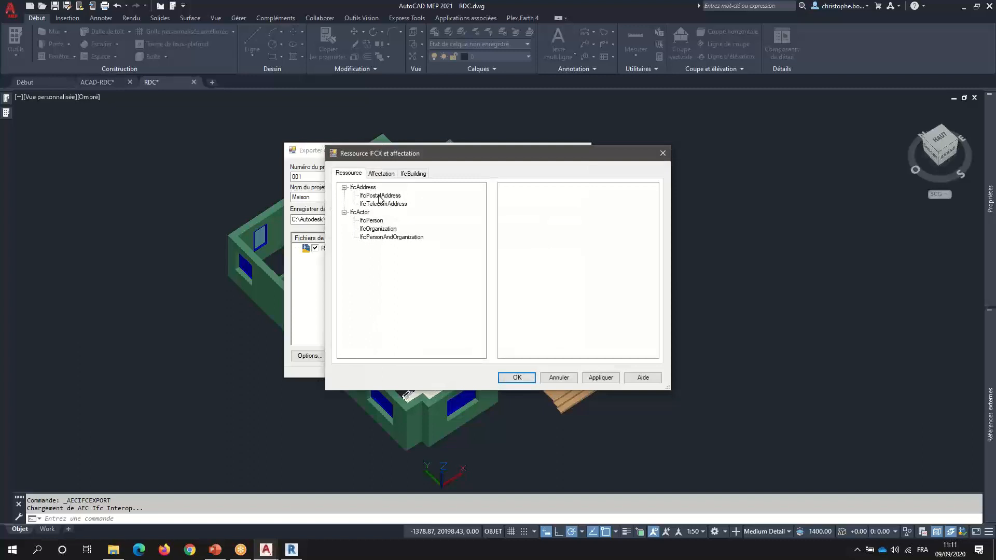
{"action": "left_click", "coordinate": [371, 221]}
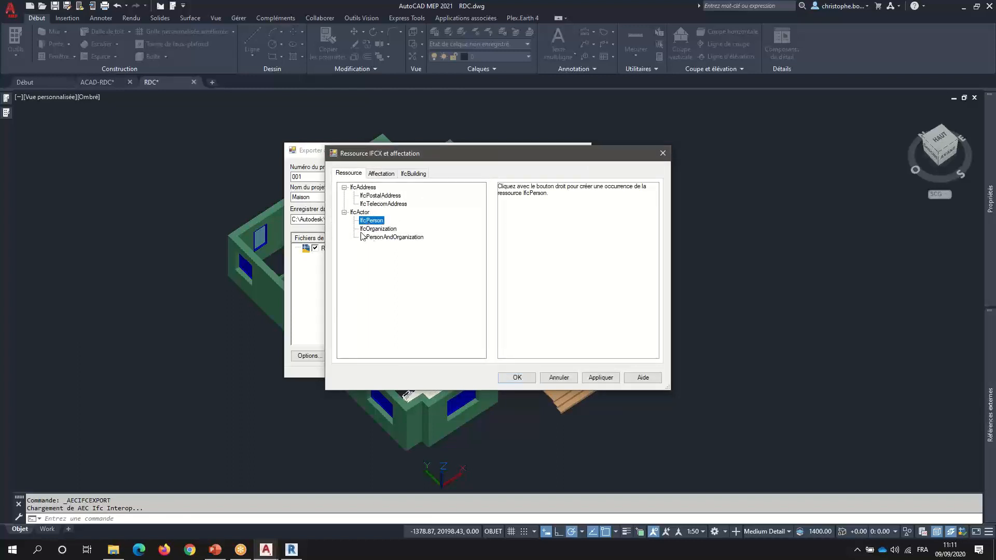
{"action": "left_click", "coordinate": [387, 229]}
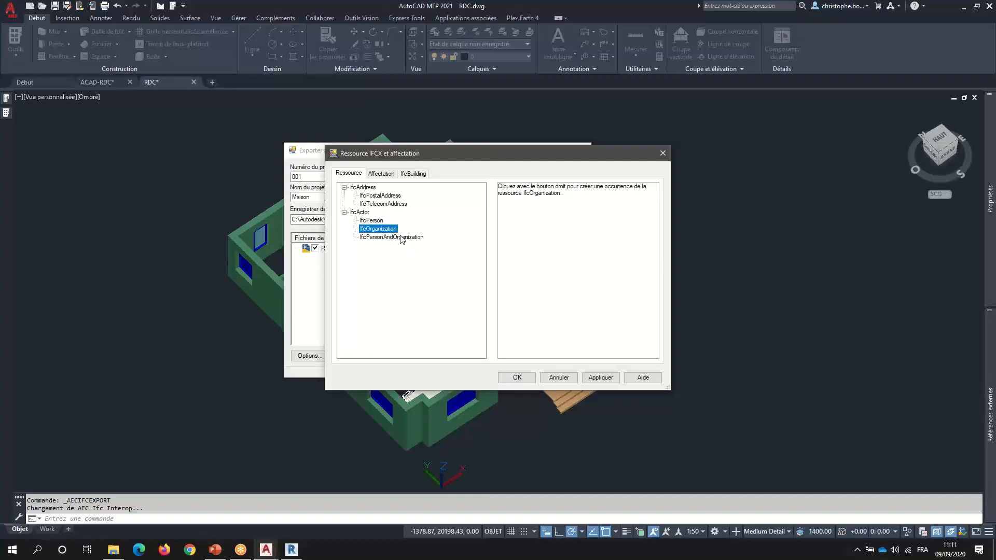
{"action": "left_click", "coordinate": [400, 237]}
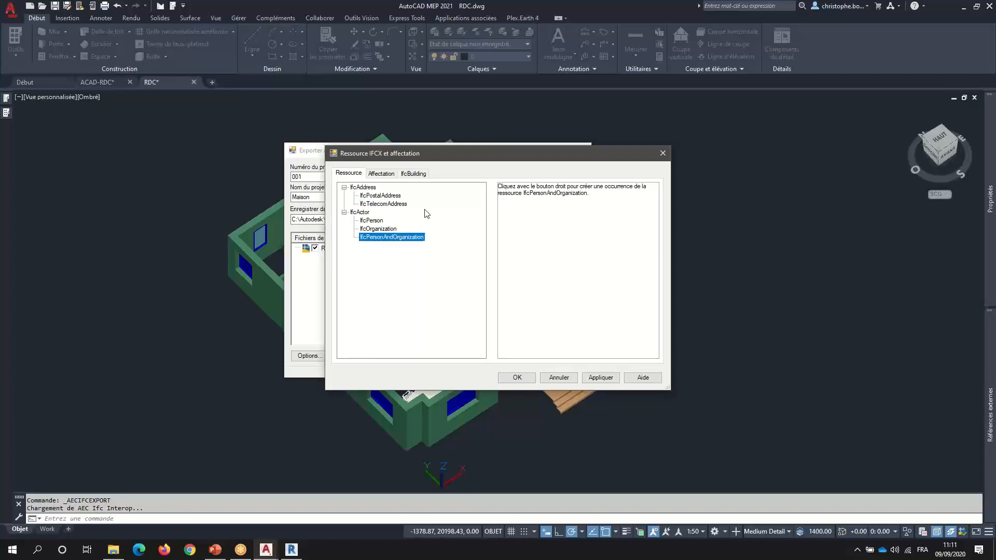
{"action": "left_click", "coordinate": [386, 177]}
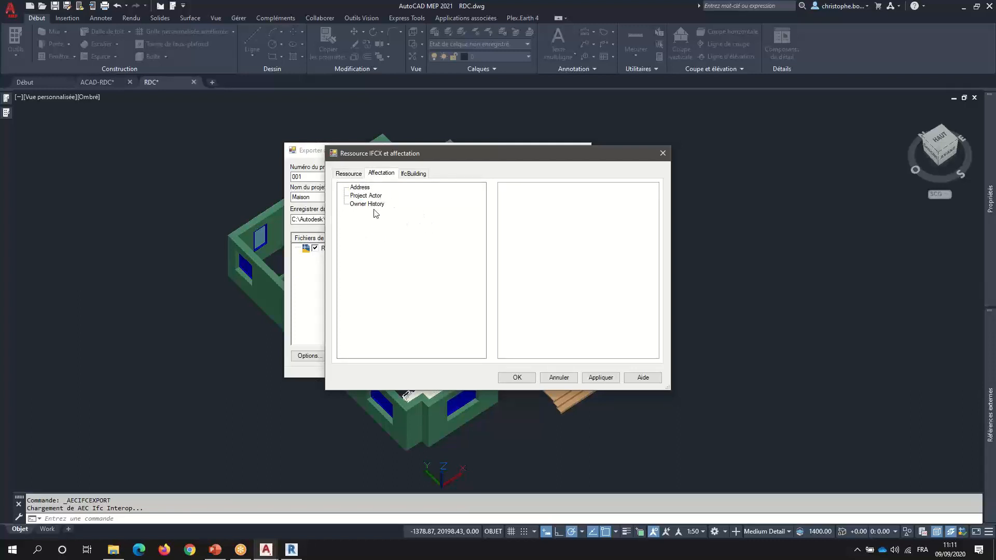
{"action": "left_click", "coordinate": [415, 174]}
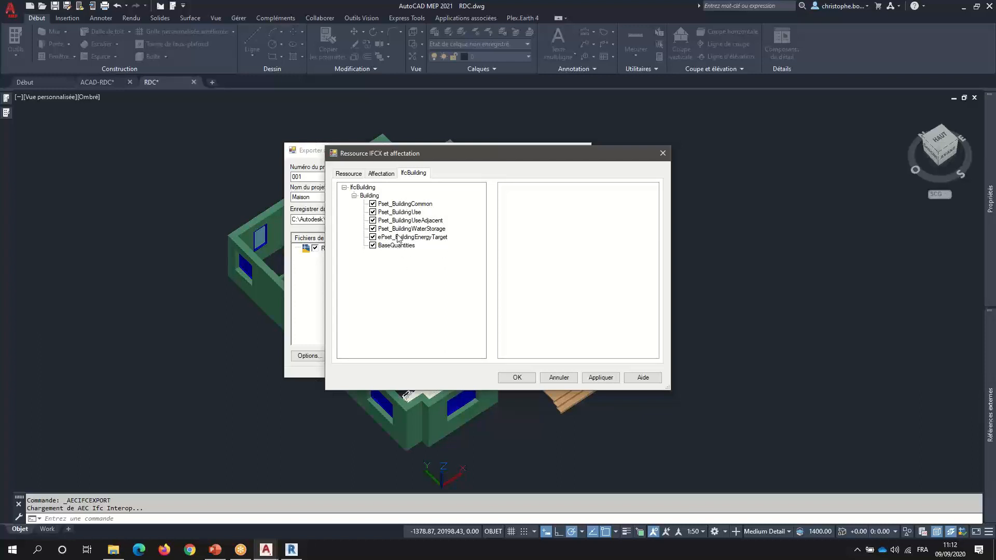
{"action": "left_click", "coordinate": [408, 217]}
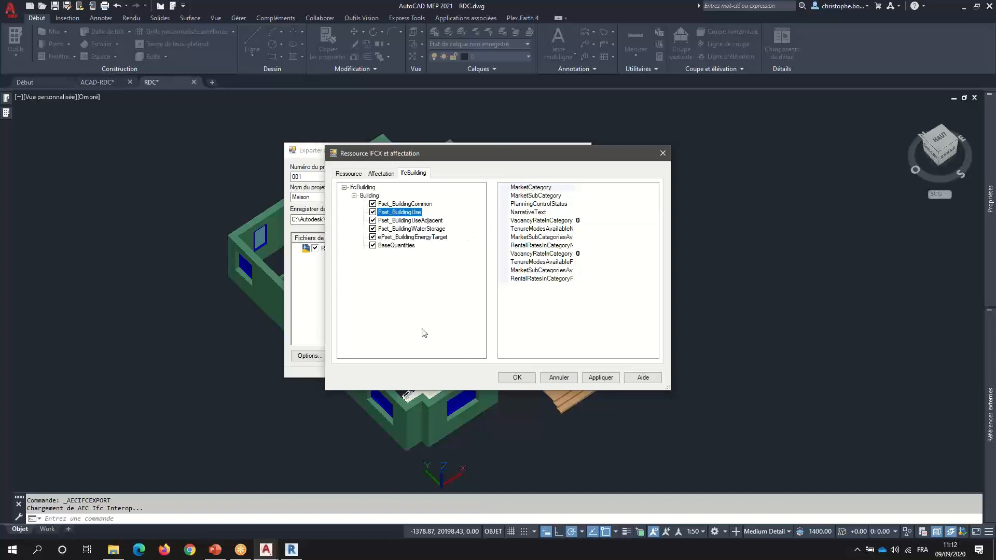
{"action": "left_click", "coordinate": [517, 378]}
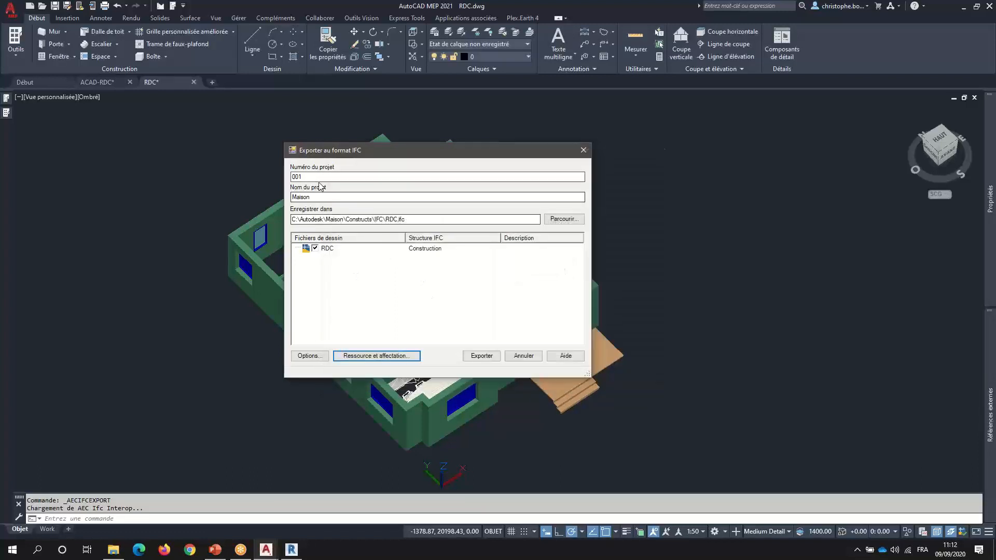
- Export the RDC model to the IFC file with the chosen settings
{"action": "left_click", "coordinate": [480, 359]}
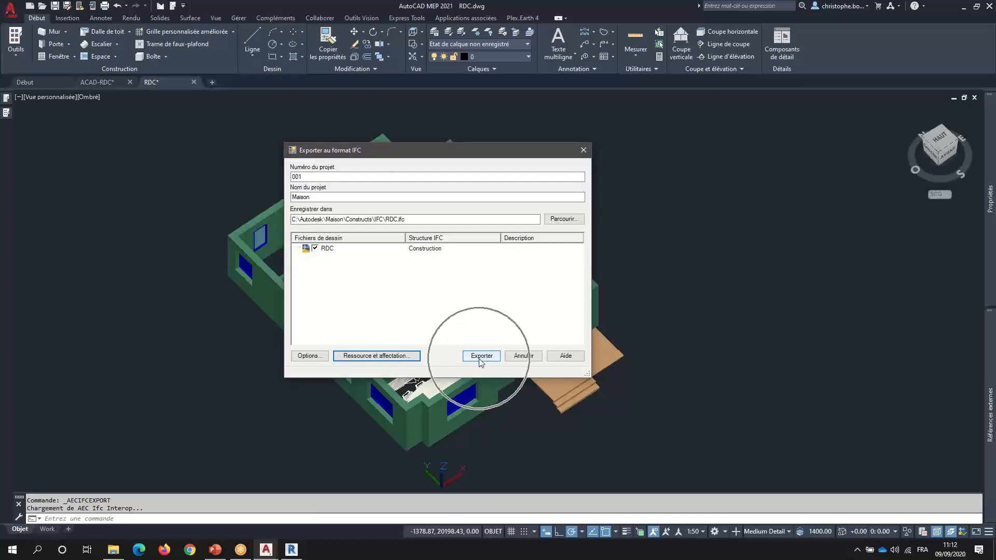
{"action": "left_click", "coordinate": [480, 359]}
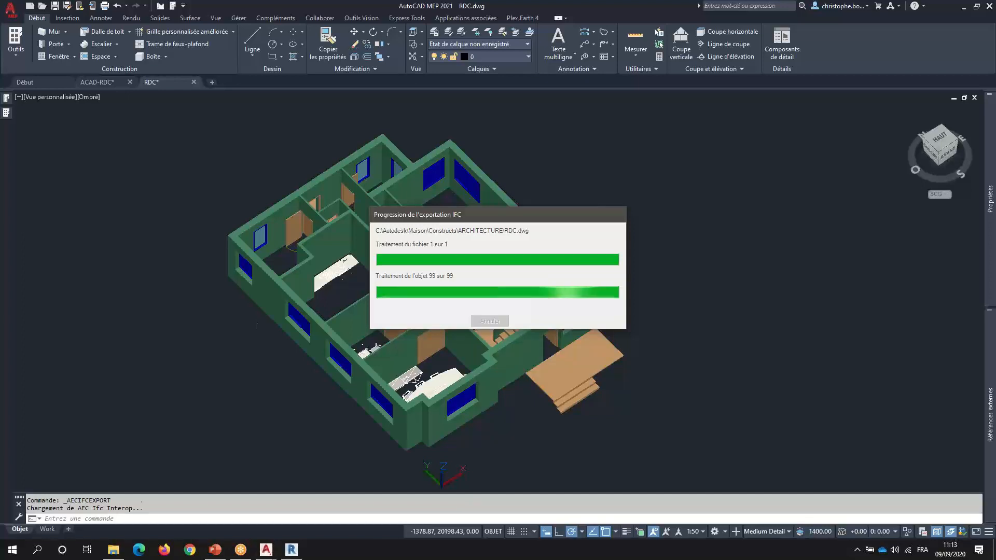
- Switch to Revit and link the RDC.ifc file from the Maison project's Constructs\IFC folder
{"action": "left_click", "coordinate": [292, 551]}
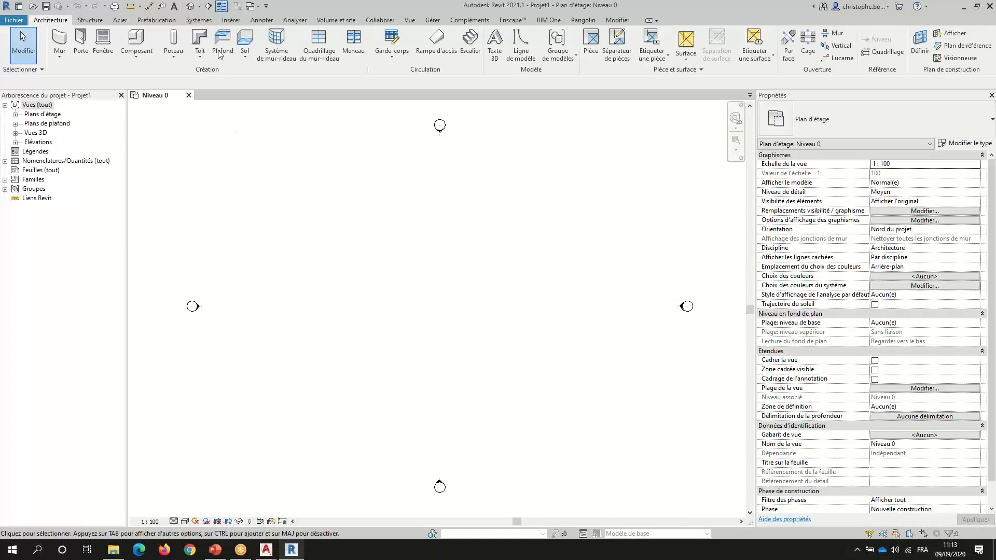
{"action": "left_click", "coordinate": [232, 20]}
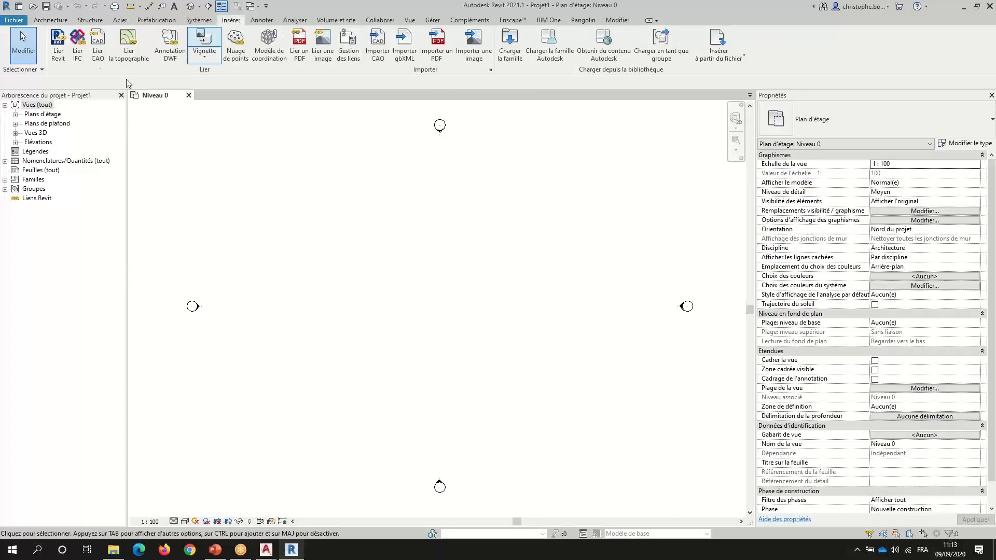
{"action": "left_click", "coordinate": [78, 52]}
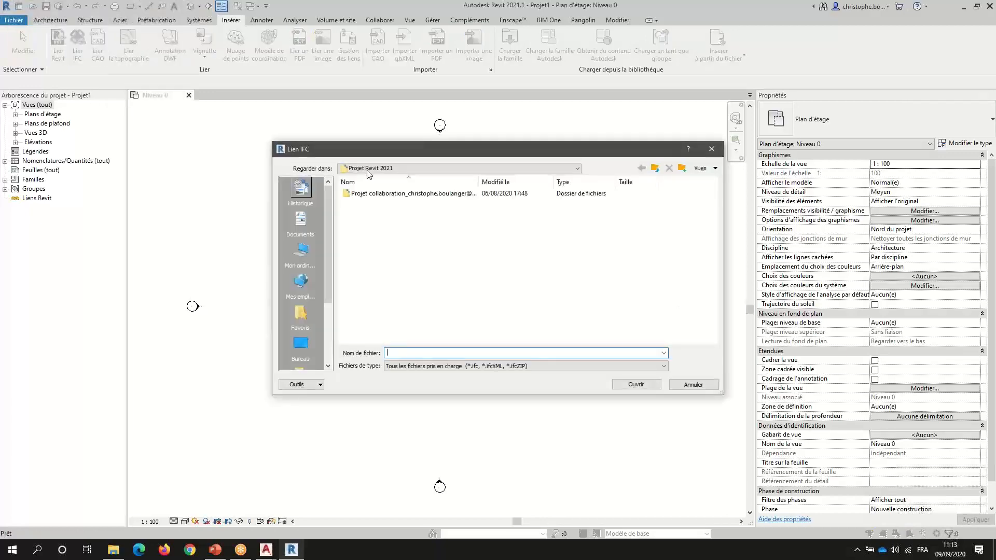
{"action": "left_click", "coordinate": [368, 169]}
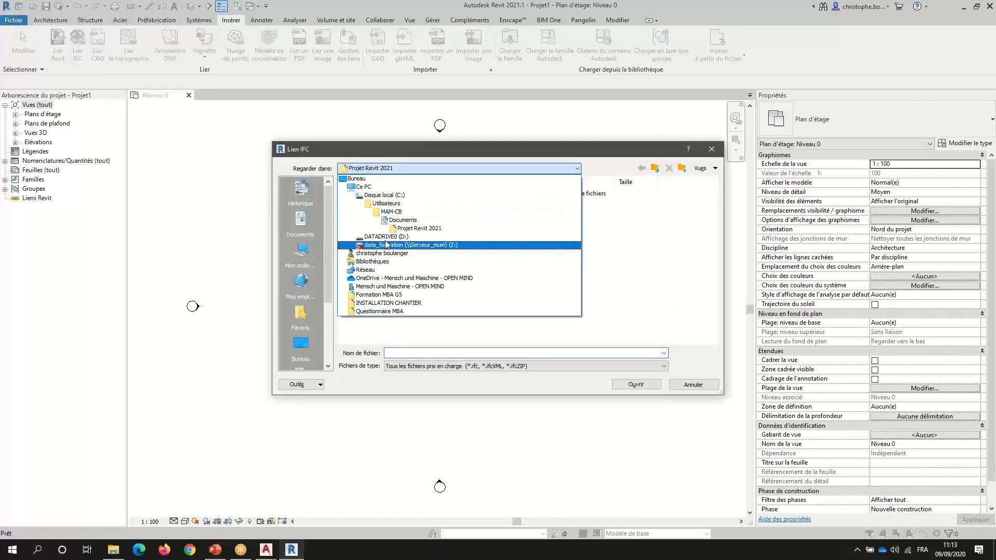
{"action": "left_click", "coordinate": [390, 197]}
{"action": "double_click", "coordinate": [367, 204]}
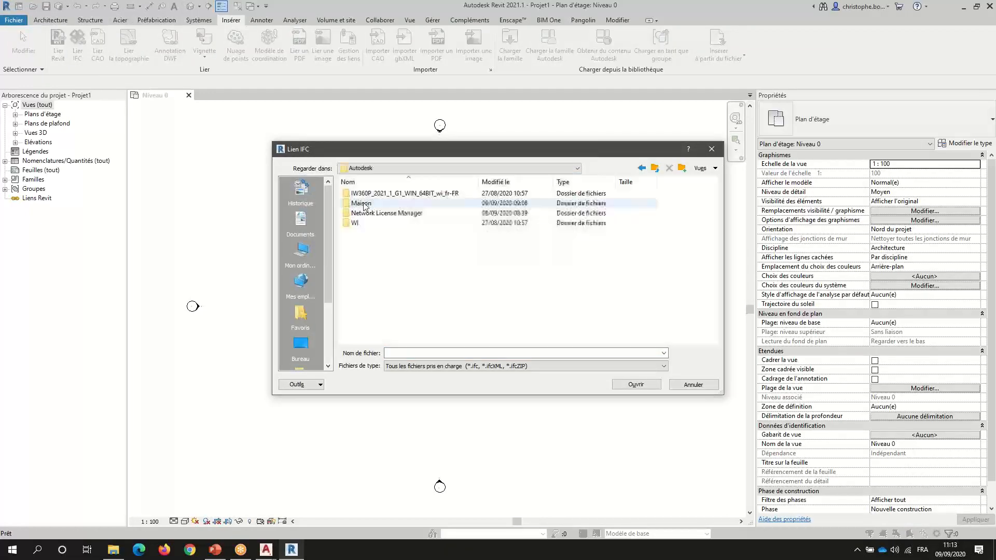
{"action": "double_click", "coordinate": [363, 203]}
{"action": "double_click", "coordinate": [360, 213]}
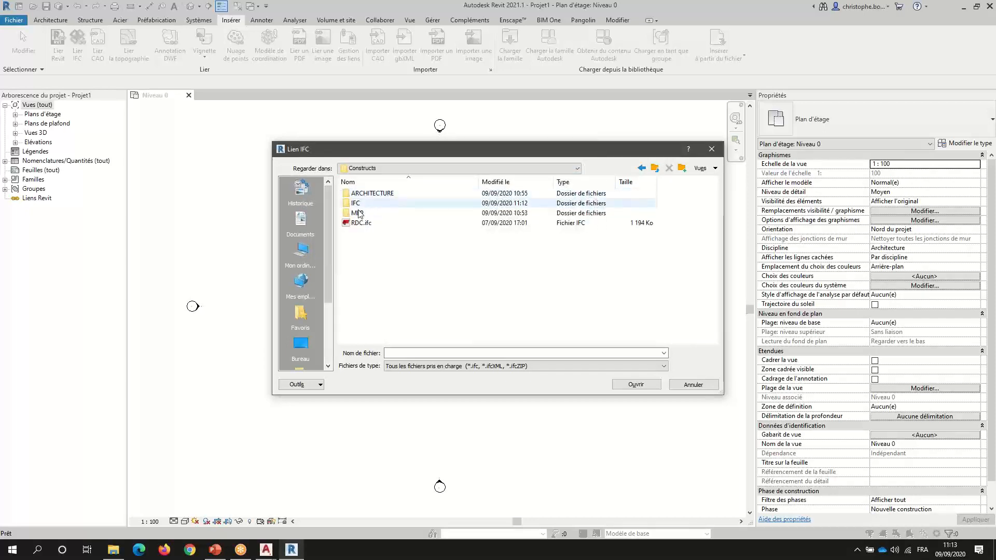
{"action": "double_click", "coordinate": [357, 204]}
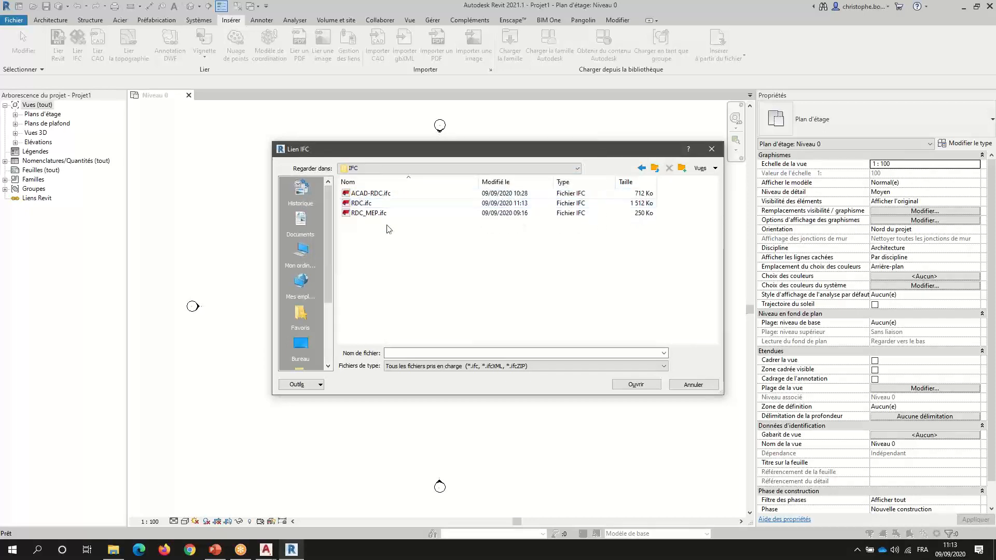
{"action": "left_click", "coordinate": [363, 204]}
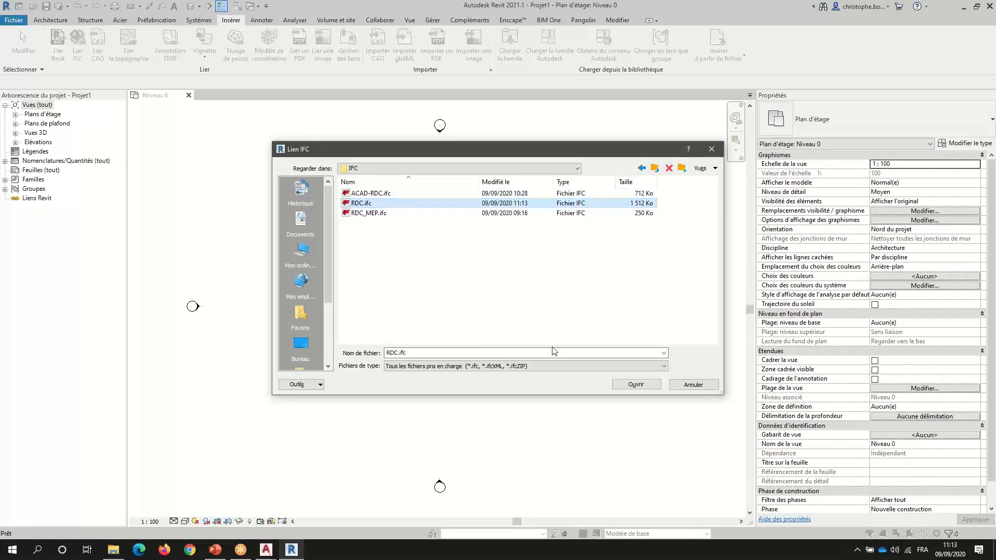
{"action": "left_click", "coordinate": [643, 387]}
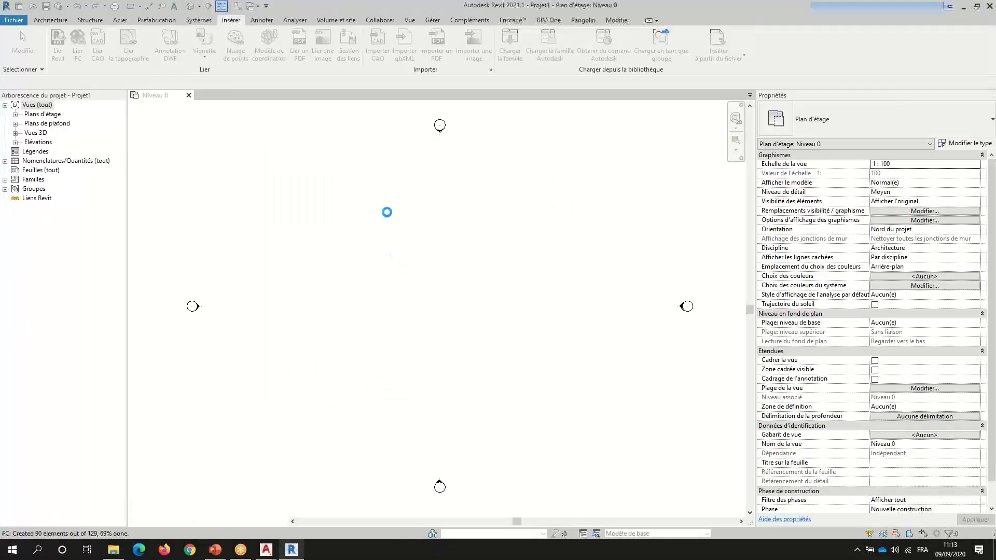
- Examine the IFC properties of the Buanderie space and the adjacent exterior wall in the linked RDC plan
{"action": "scroll", "coordinate": [474, 178], "scroll_direction": "up", "scroll_amount": 5}
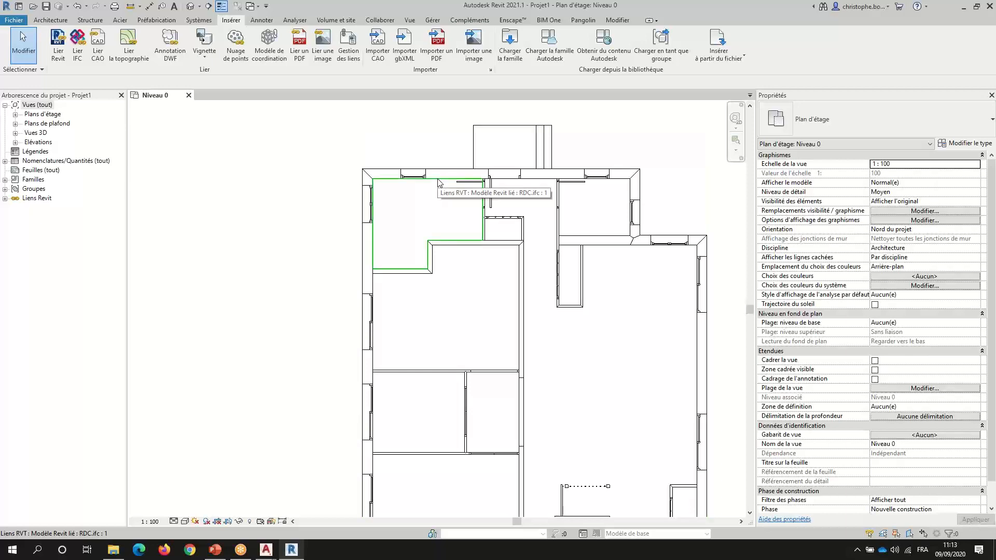
{"action": "left_click", "coordinate": [438, 181]}
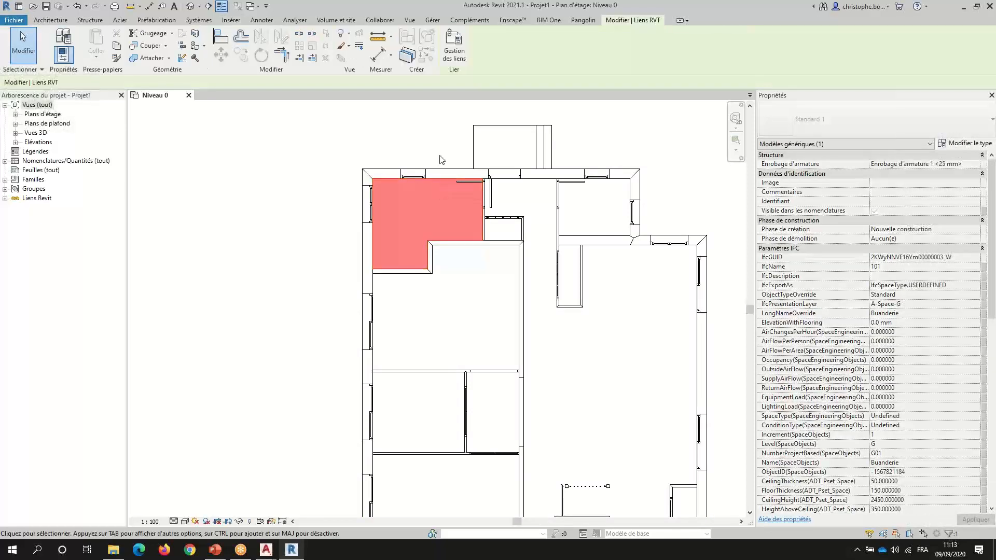
{"action": "left_click", "coordinate": [439, 160]}
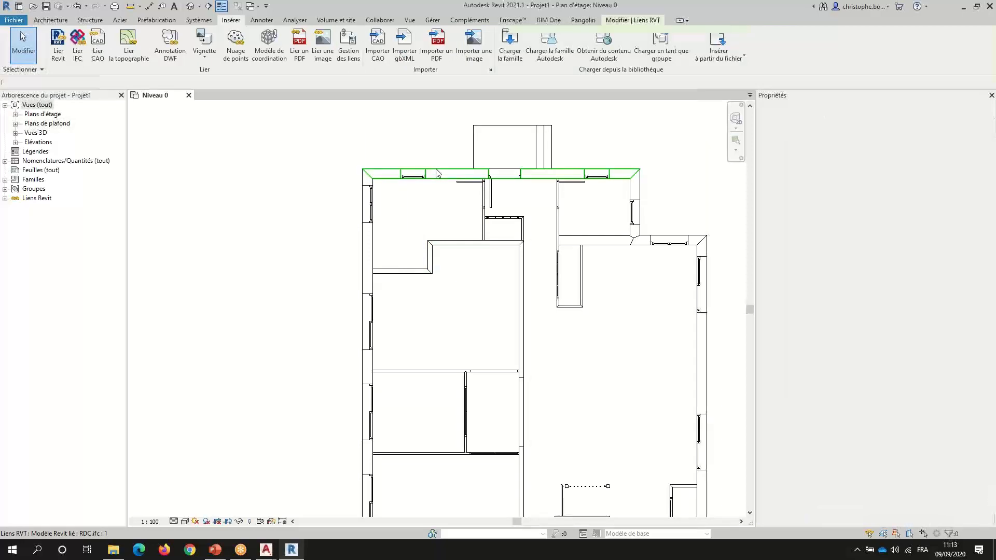
{"action": "left_click", "coordinate": [439, 172]}
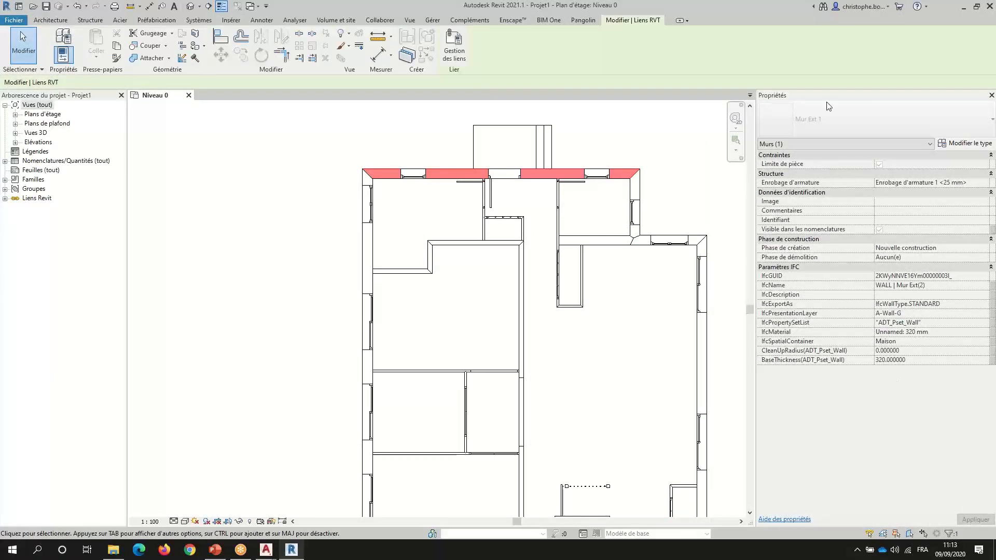
{"action": "key", "text": "Escape"}
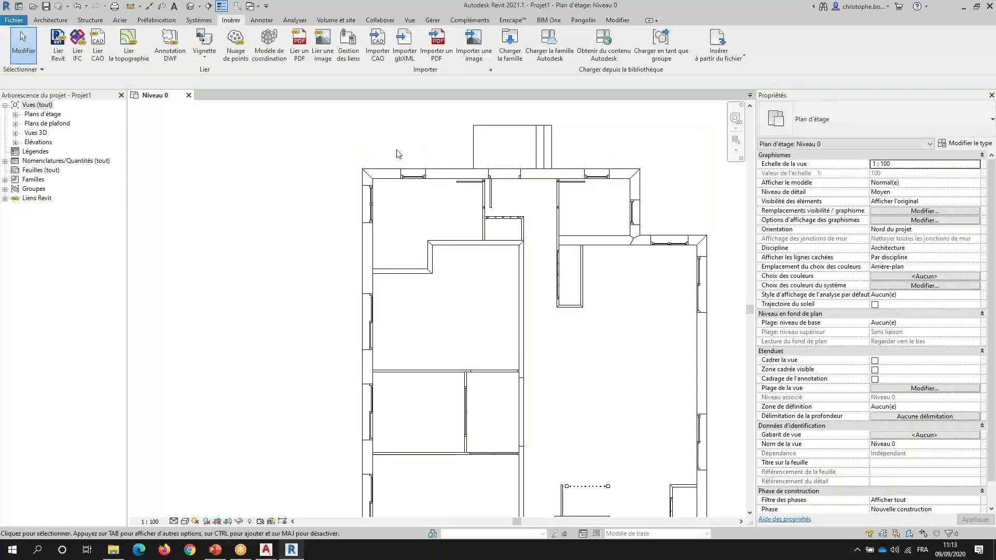
- Inspect the linked plan and check the properties of the whole RDC.ifc link
{"action": "scroll", "coordinate": [281, 179], "scroll_direction": "down", "scroll_amount": 1}
{"action": "middle_click_drag", "start_coordinate": [432, 258], "coordinate": [344, 230]}
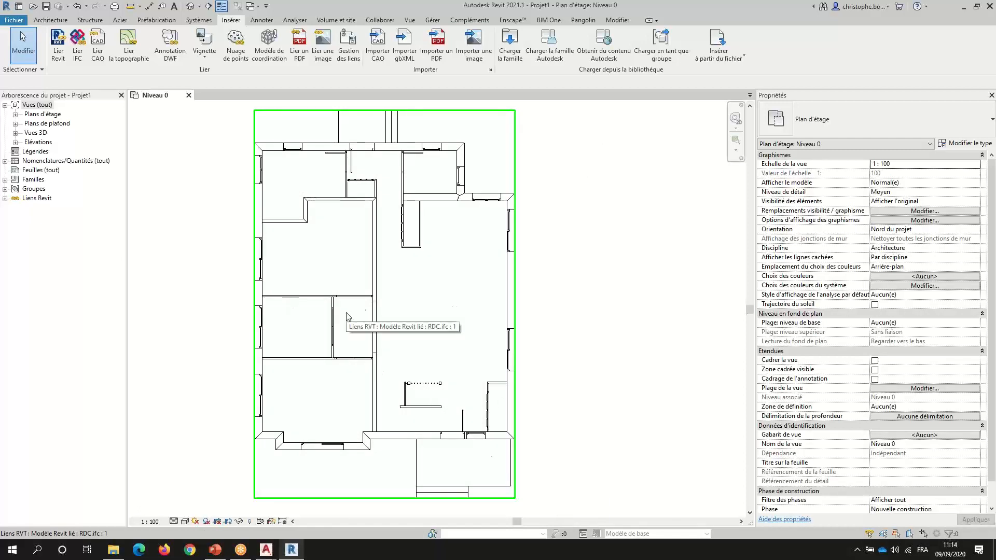
{"action": "scroll", "coordinate": [273, 145], "scroll_direction": "up", "scroll_amount": 5}
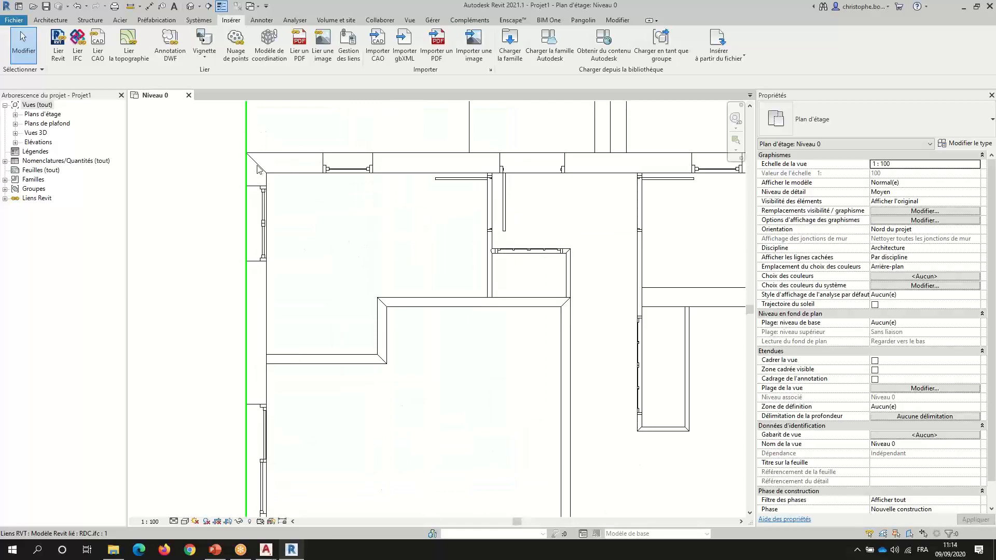
{"action": "left_click", "coordinate": [261, 202]}
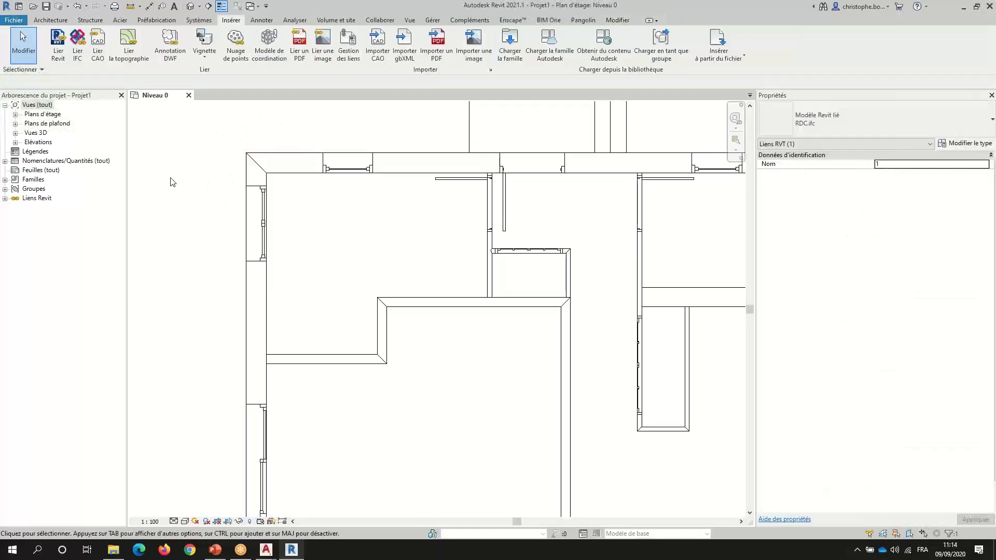
{"action": "left_click", "coordinate": [172, 181]}
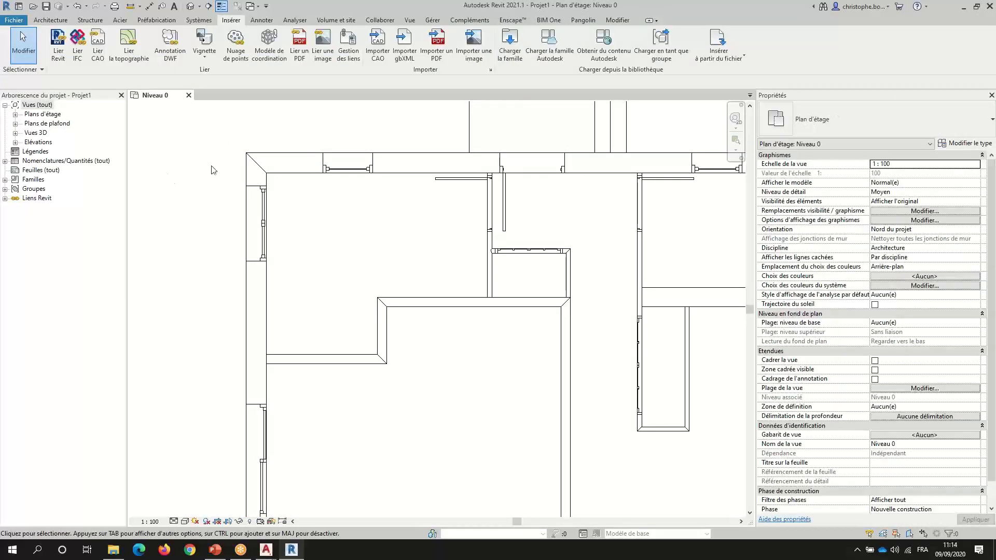
{"action": "scroll", "coordinate": [194, 182], "scroll_direction": "down", "scroll_amount": 2}
{"action": "scroll", "coordinate": [194, 185], "scroll_direction": "down", "scroll_amount": 2}
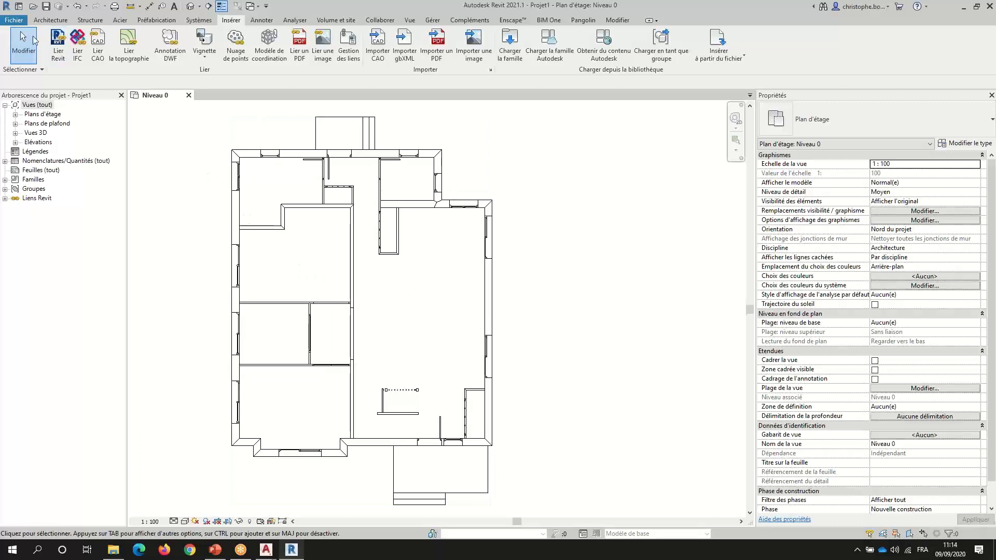
- Open RDC.ifc directly as a Revit project with automatic attachment of elements enabled
{"action": "key", "text": "ctrl"}
{"action": "left_click", "coordinate": [16, 20]}
{"action": "mouse_move", "coordinate": [36, 96]}
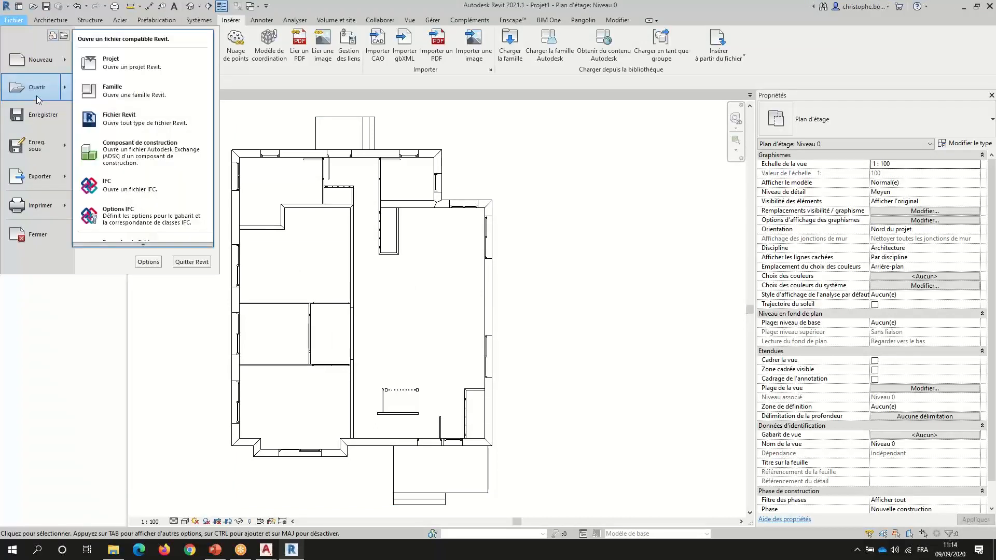
{"action": "left_click", "coordinate": [117, 186]}
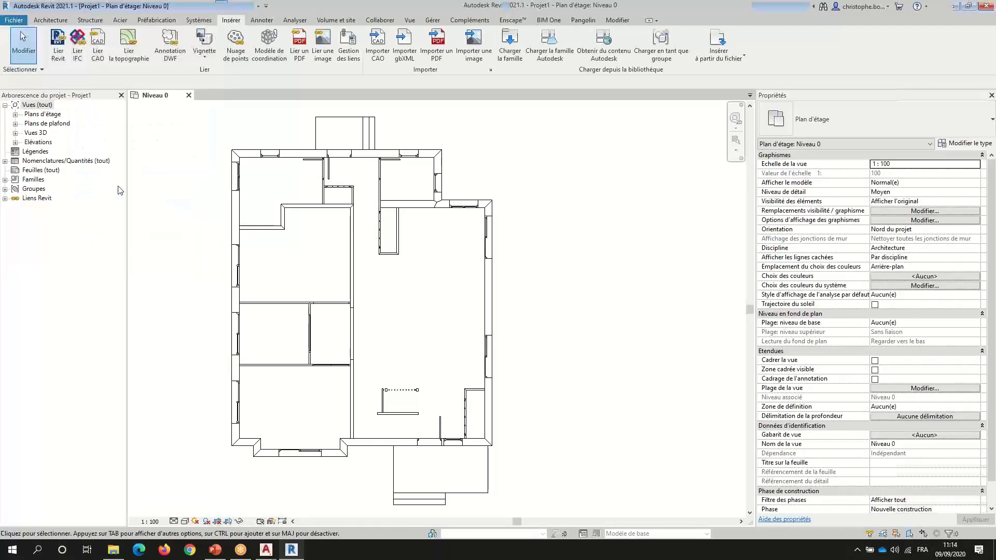
{"action": "left_click", "coordinate": [362, 205]}
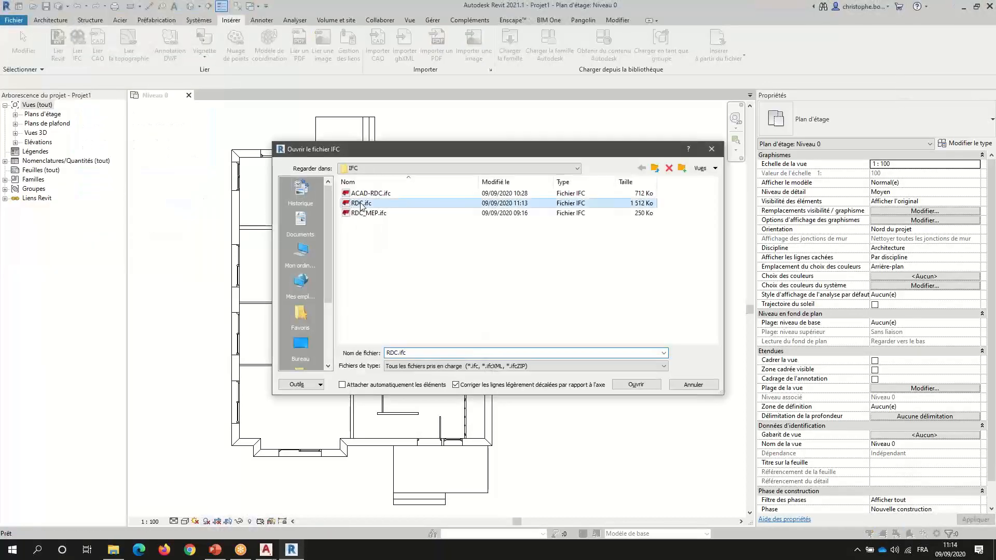
{"action": "left_click", "coordinate": [625, 384]}
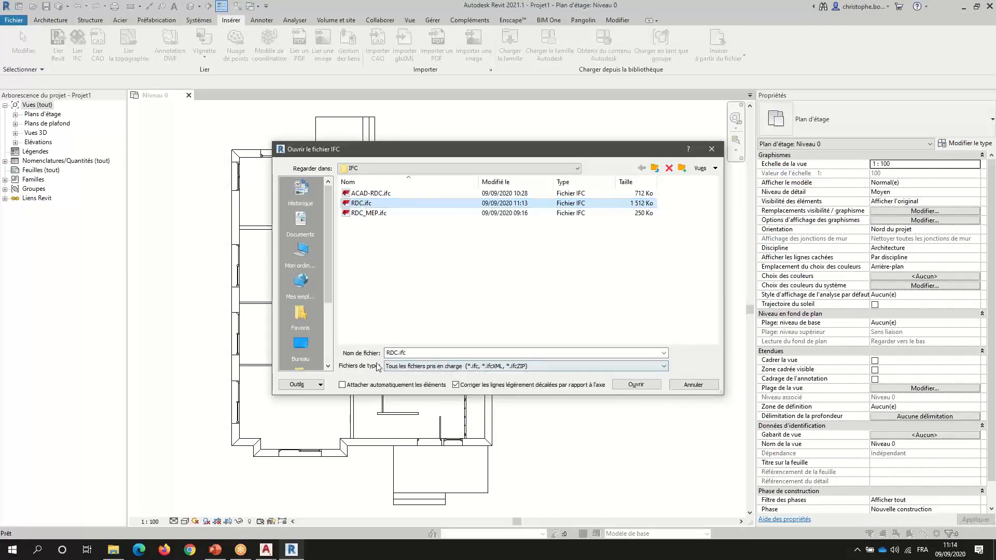
{"action": "left_click", "coordinate": [352, 385]}
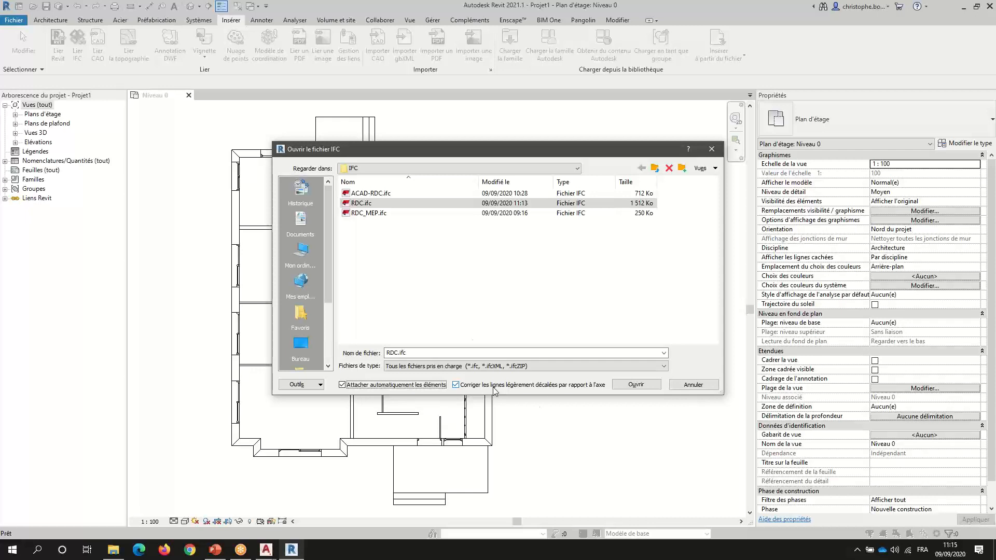
{"action": "left_click", "coordinate": [641, 389]}
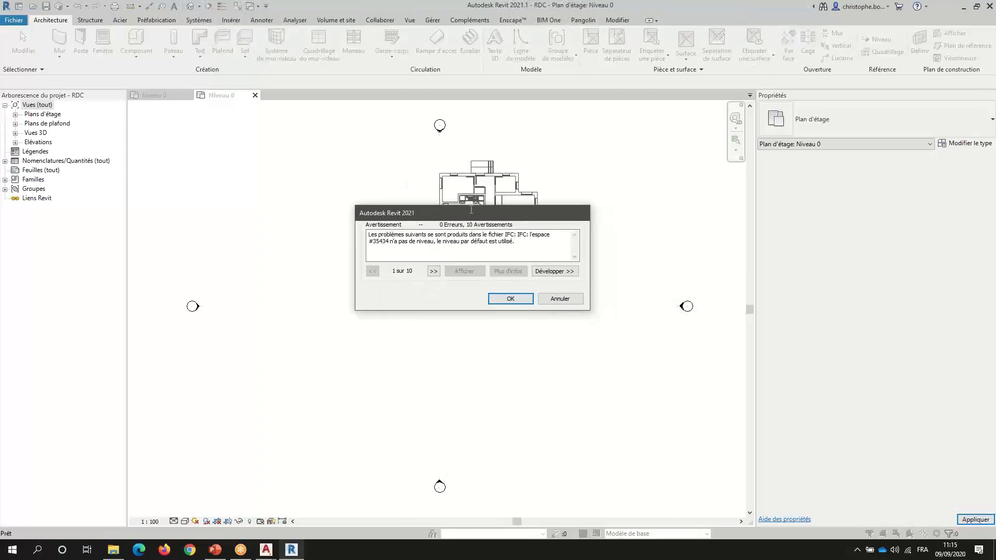
{"action": "left_click", "coordinate": [510, 300]}
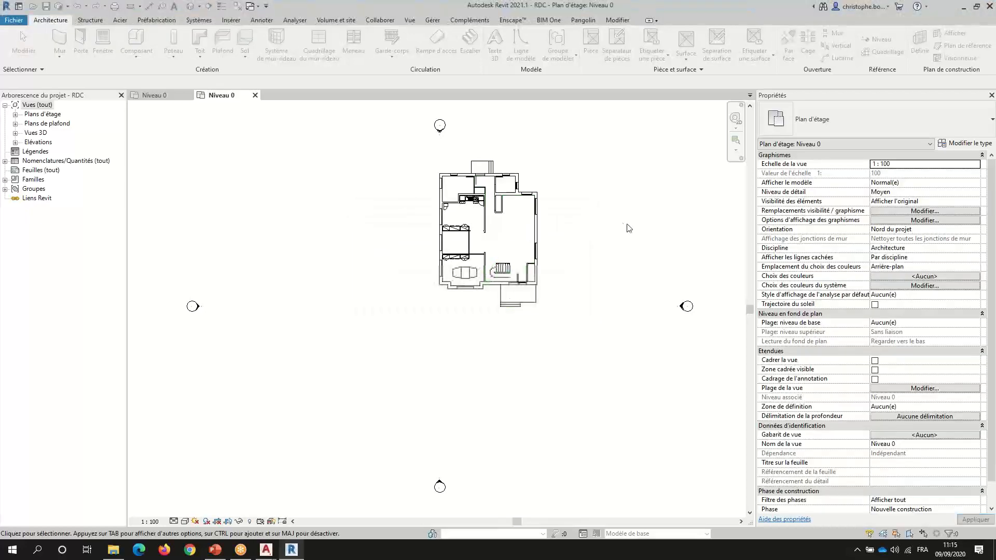
- Examine the type, constraints, dimensions and IFC parameters of the exterior wall above the kitchen in the opened RDC plan
{"action": "scroll", "coordinate": [541, 240], "scroll_direction": "up", "scroll_amount": 3}
{"action": "middle_click_drag", "start_coordinate": [297, 256], "coordinate": [500, 271]}
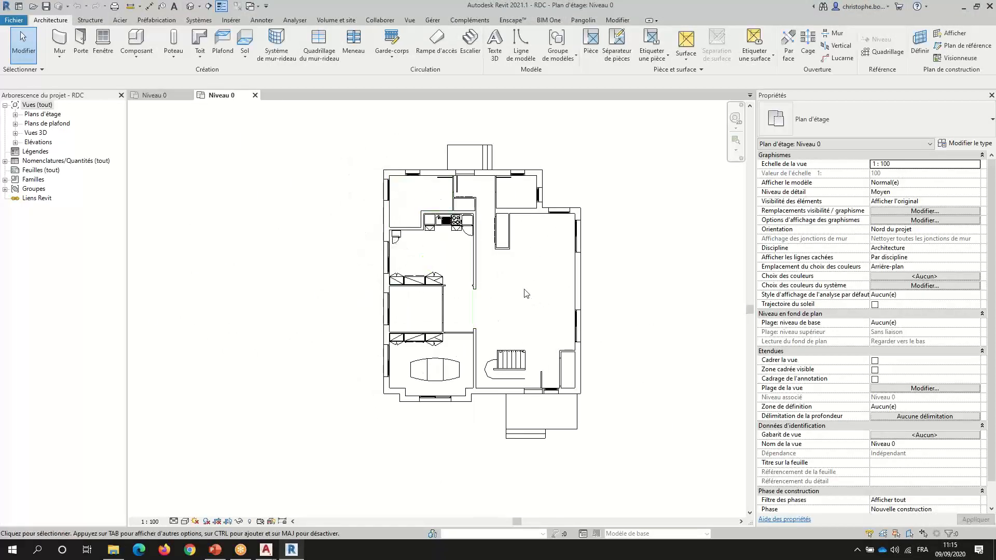
{"action": "scroll", "coordinate": [394, 172], "scroll_direction": "up", "scroll_amount": 5}
{"action": "left_click", "coordinate": [394, 171]}
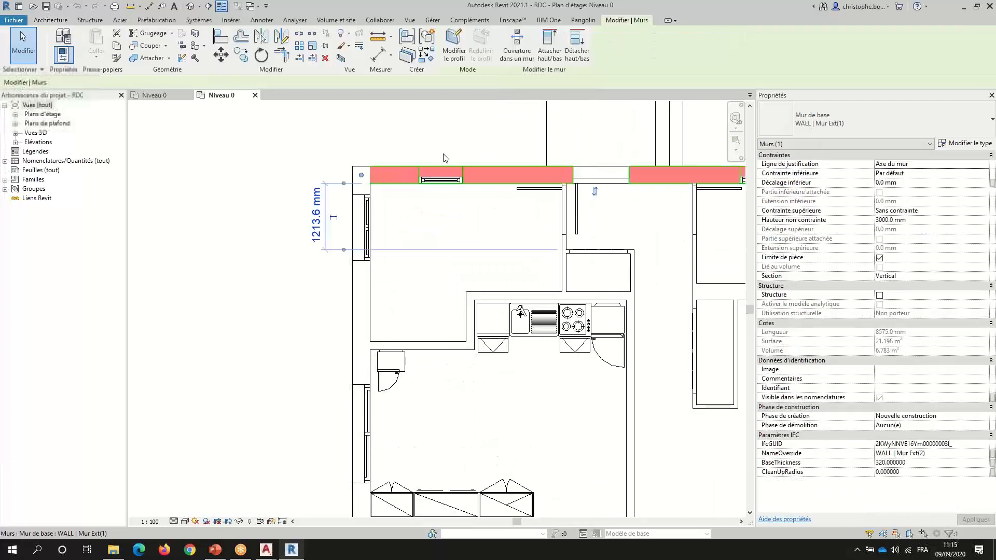
{"action": "middle_click_drag", "start_coordinate": [467, 147], "coordinate": [369, 148]}
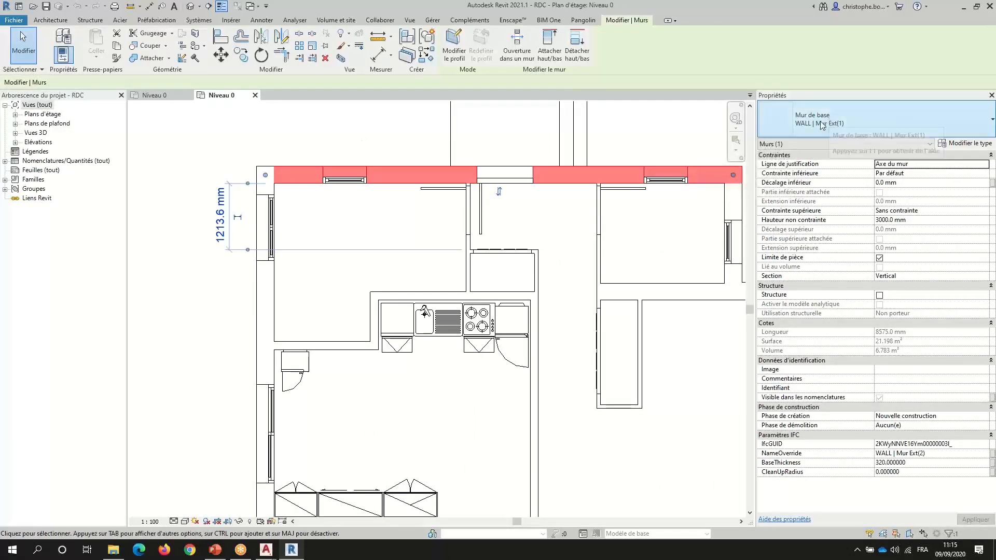
{"action": "key", "text": "ctrl"}
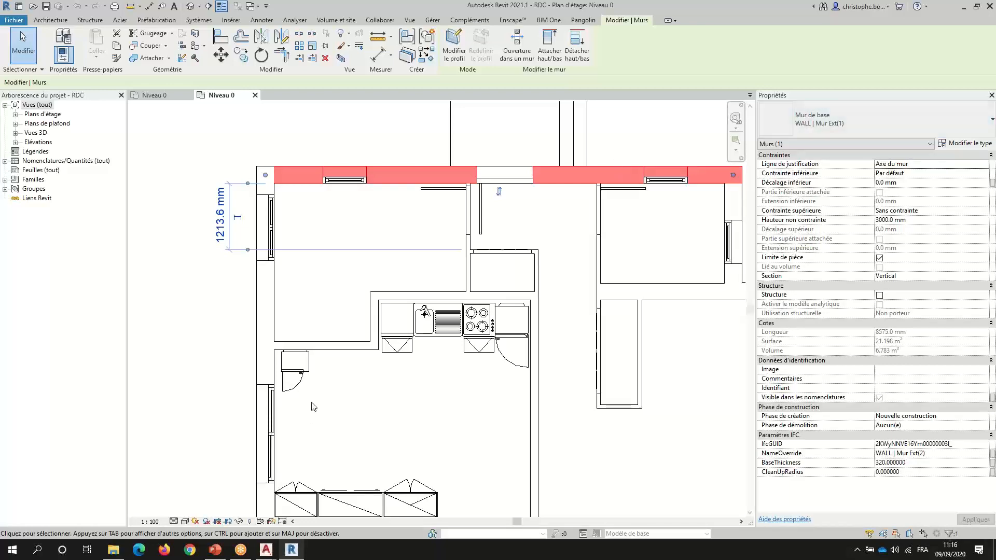
- Switch to RDC.dwg in AutoCAD and examine the same exterior wall's style and dimensions in its properties
{"action": "mouse_move", "coordinate": [270, 551]}
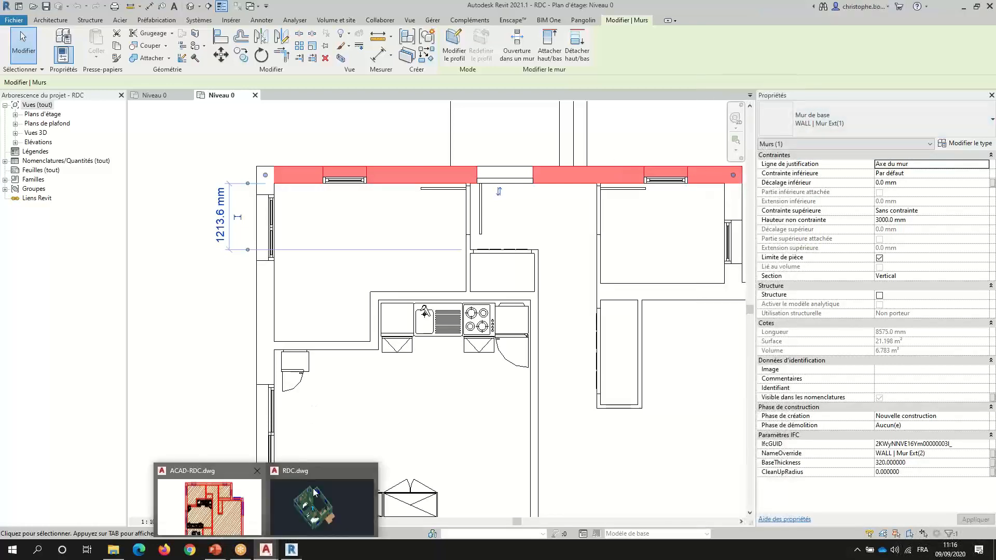
{"action": "left_click", "coordinate": [299, 493]}
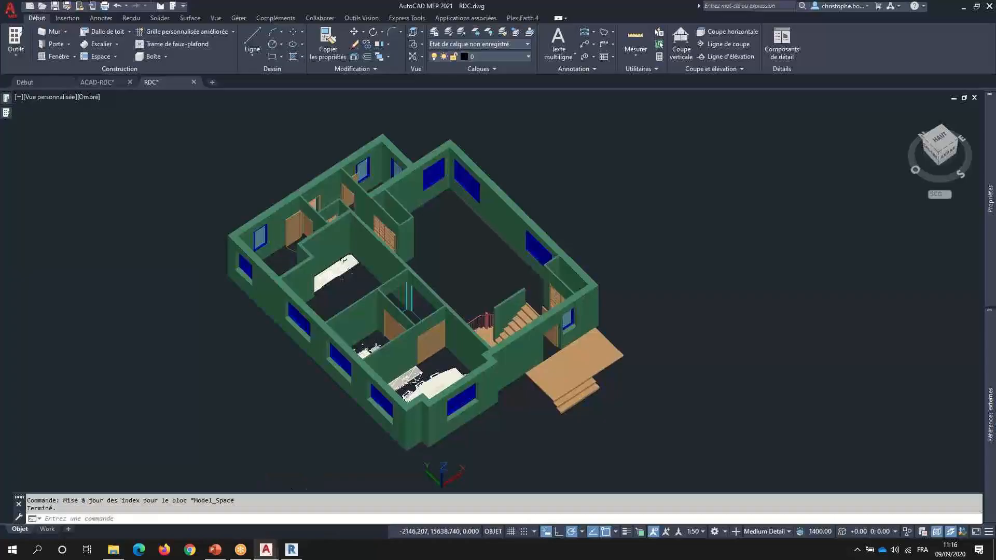
{"action": "left_click", "coordinate": [283, 205]}
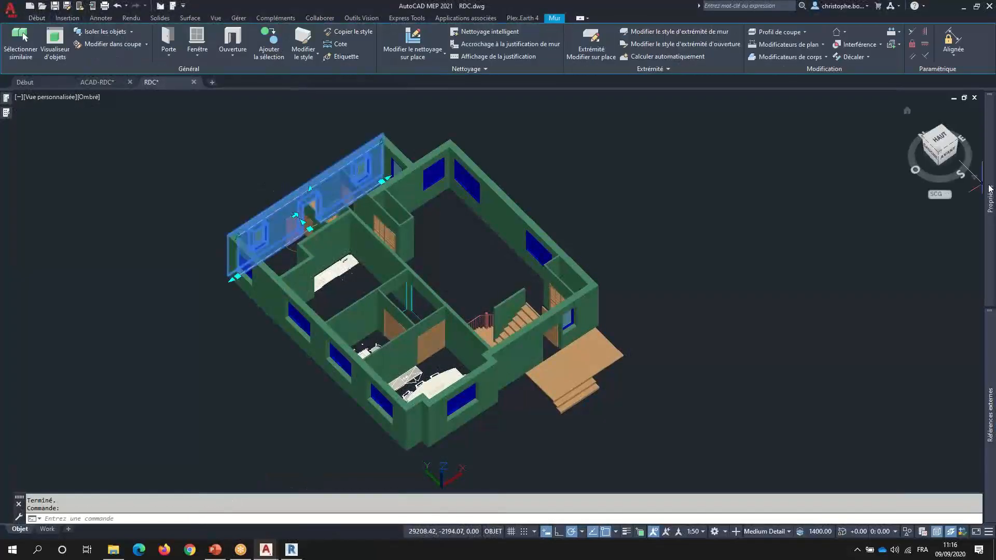
{"action": "mouse_move", "coordinate": [989, 190]}
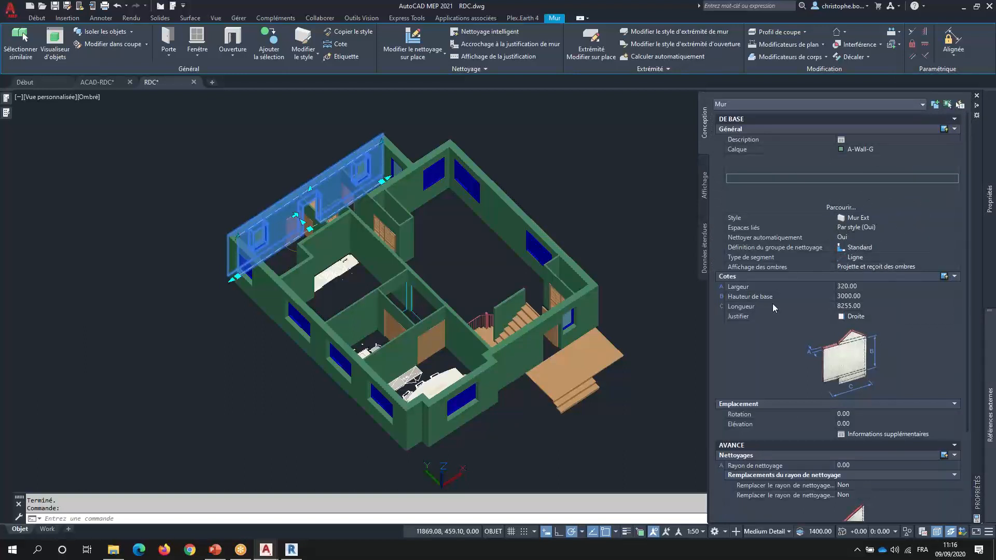
{"action": "mouse_move", "coordinate": [291, 551]}
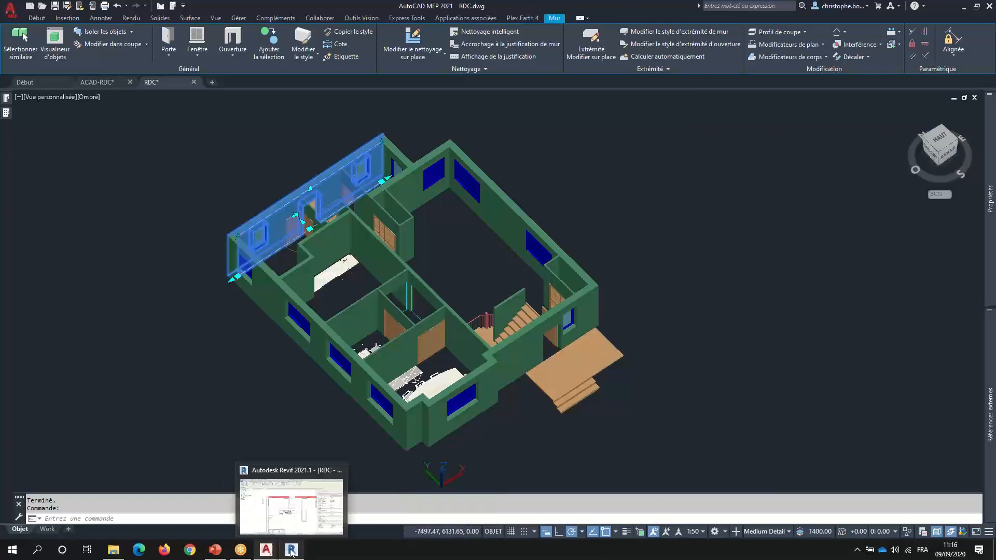
- Compare the exterior wall's height and other dimensions between the Revit project and RDC.dwg in AutoCAD, and clear the wall selection
{"action": "left_click", "coordinate": [294, 516]}
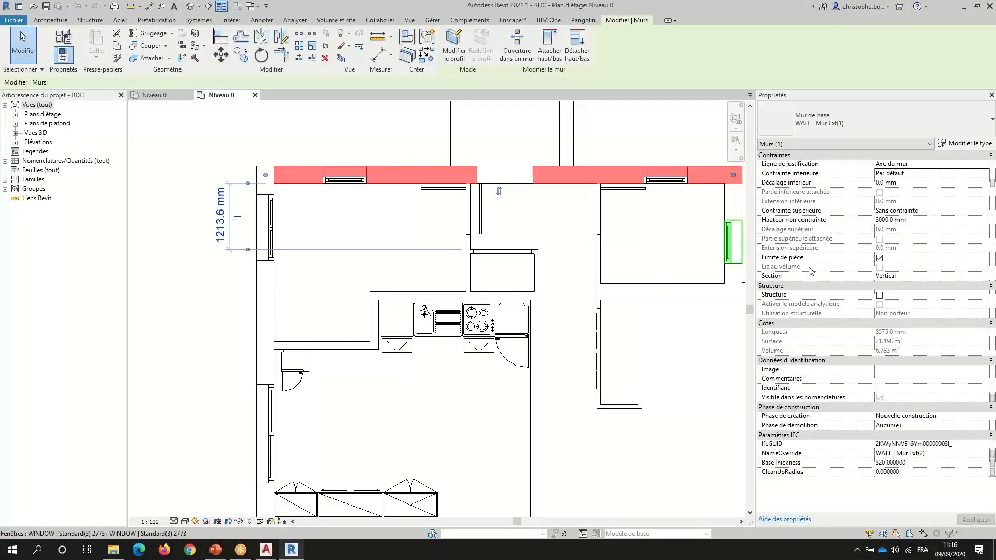
{"action": "mouse_move", "coordinate": [266, 550]}
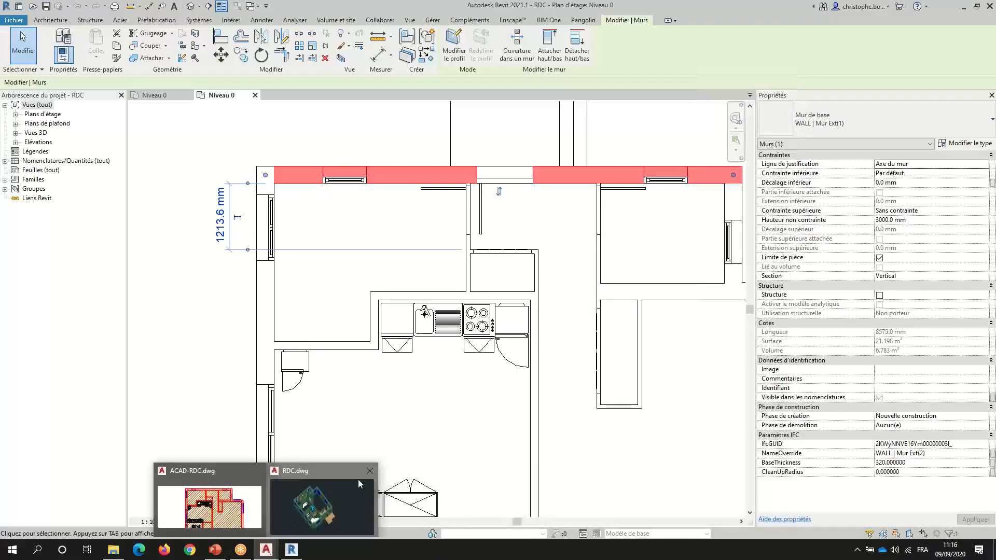
{"action": "left_click", "coordinate": [322, 506]}
{"action": "mouse_move", "coordinate": [990, 238]}
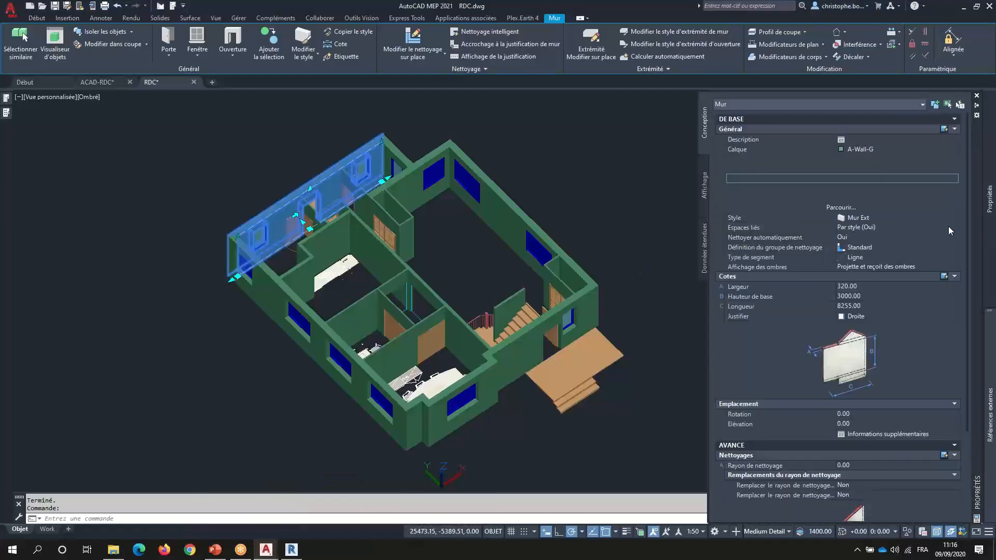
{"action": "left_click", "coordinate": [816, 299]}
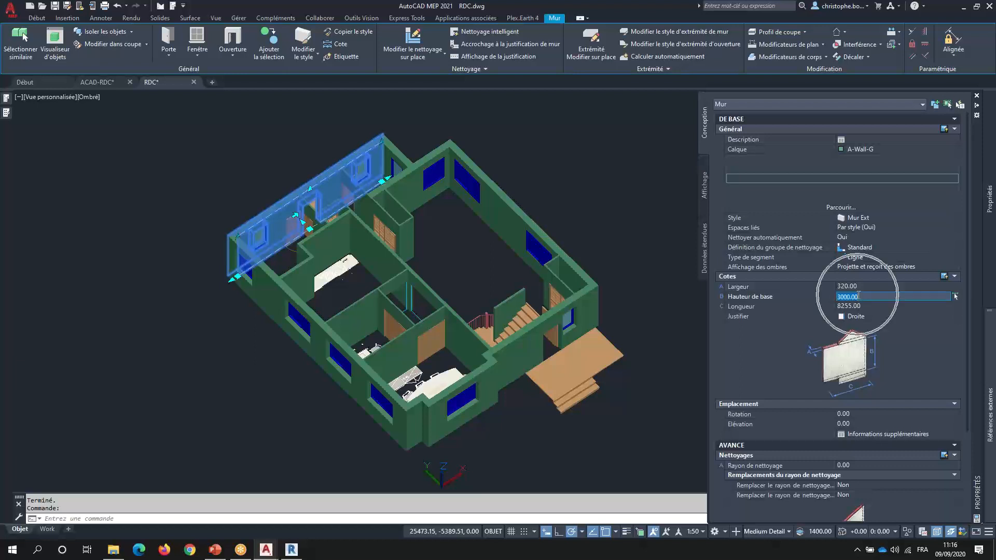
{"action": "key", "text": "BackSpace"}
{"action": "key", "text": "ctrl+z"}
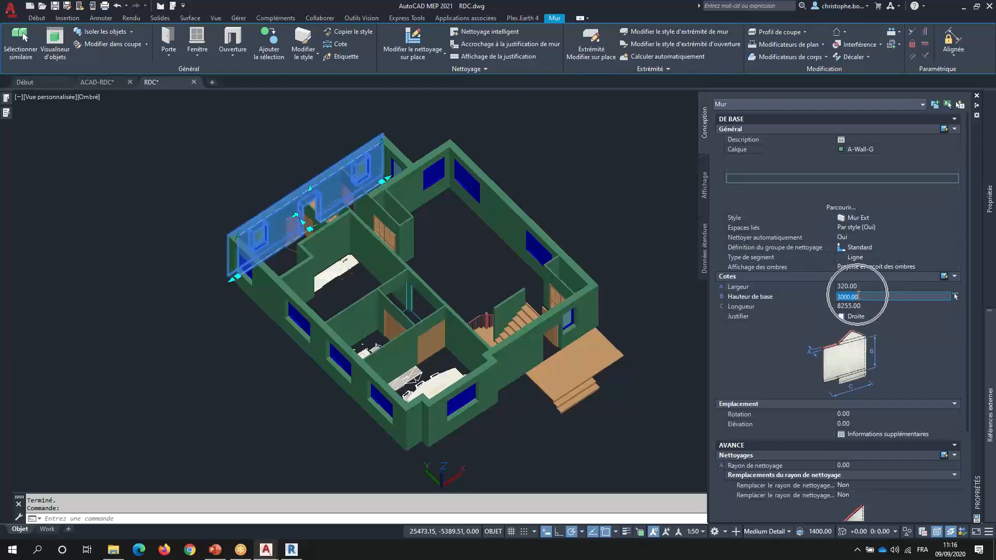
{"action": "key", "text": "Escape"}
{"action": "key", "text": "Escape"}
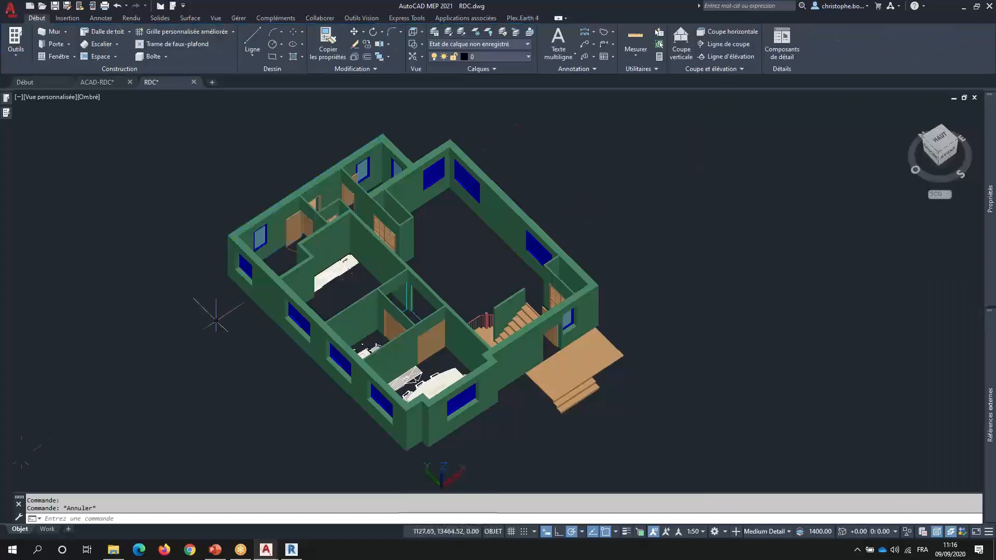
- Switch to the Revit plan Niveau 0 and inspect the double-leaf window in the exterior wall of the corner room beside the kitchen
{"action": "left_click", "coordinate": [291, 549]}
{"action": "left_click", "coordinate": [336, 220]}
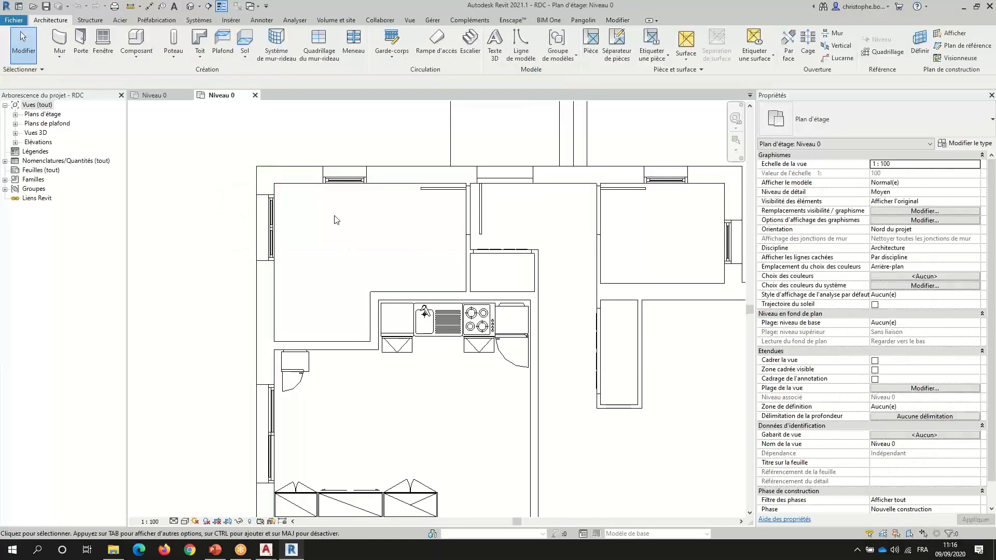
{"action": "scroll", "coordinate": [275, 217], "scroll_direction": "up", "scroll_amount": 3}
{"action": "left_click", "coordinate": [273, 283]}
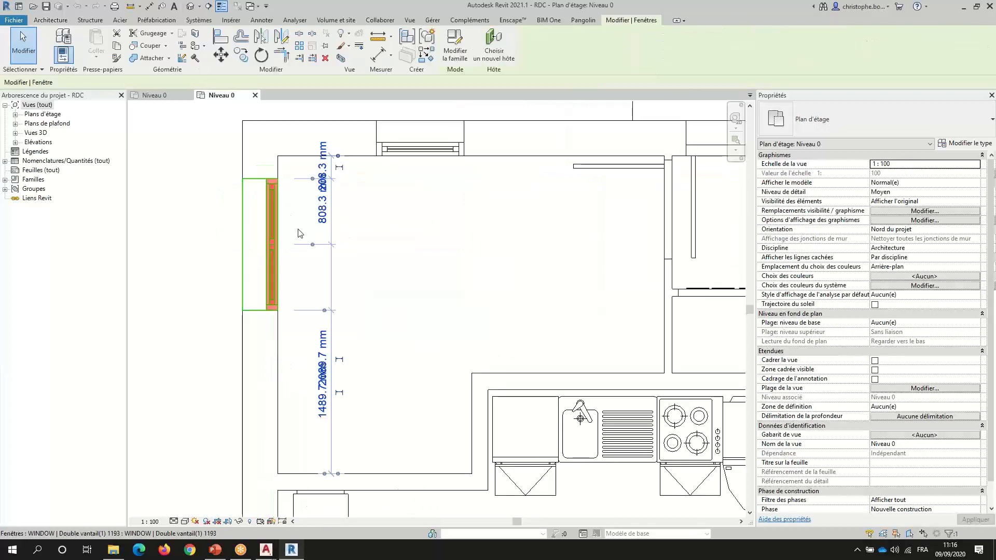
{"action": "left_click", "coordinate": [469, 222]}
- Examine how the interior doors and the closet doors around the kitchen and hallway are drawn in the Niveau 0 plan
{"action": "scroll", "coordinate": [451, 223], "scroll_direction": "down", "scroll_amount": 3}
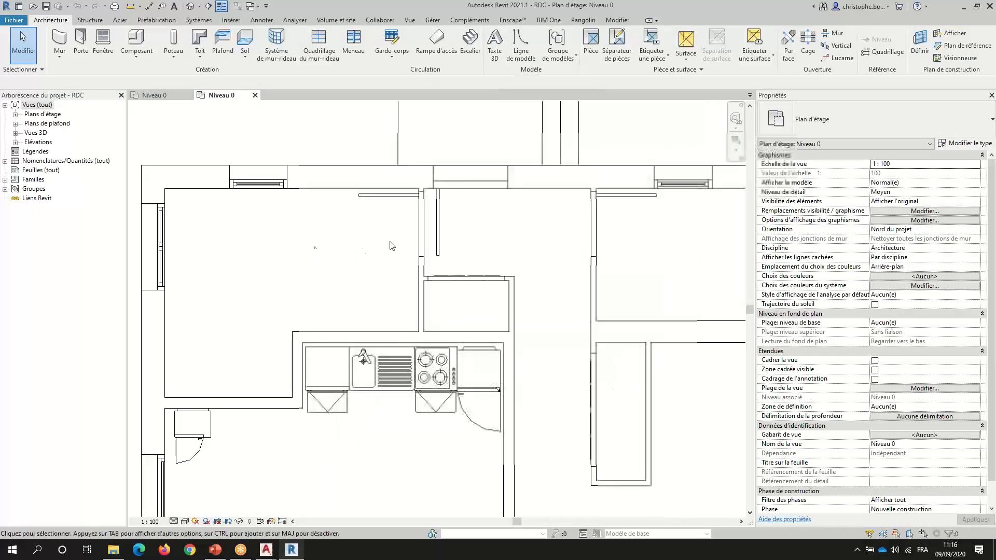
{"action": "scroll", "coordinate": [462, 207], "scroll_direction": "up", "scroll_amount": 2}
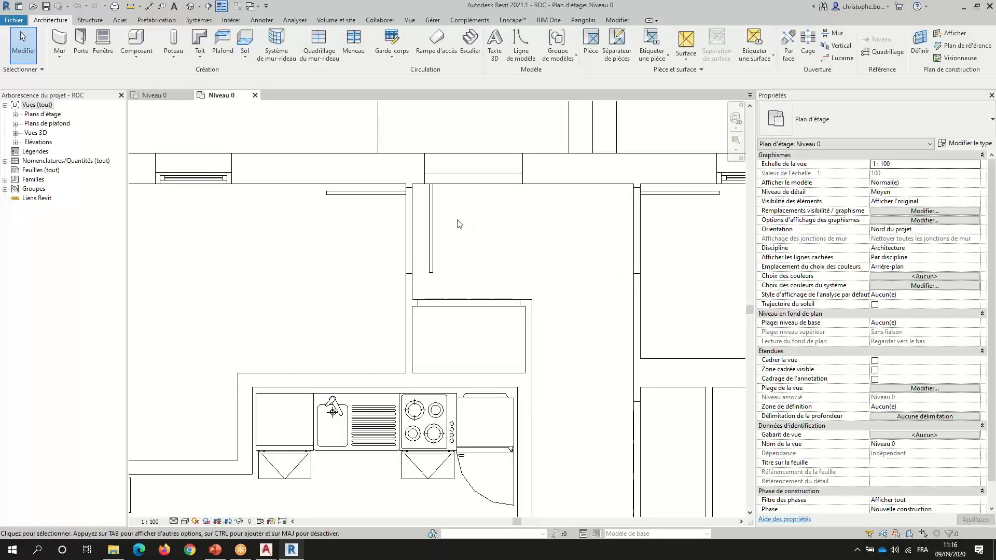
{"action": "scroll", "coordinate": [502, 237], "scroll_direction": "down", "scroll_amount": 2}
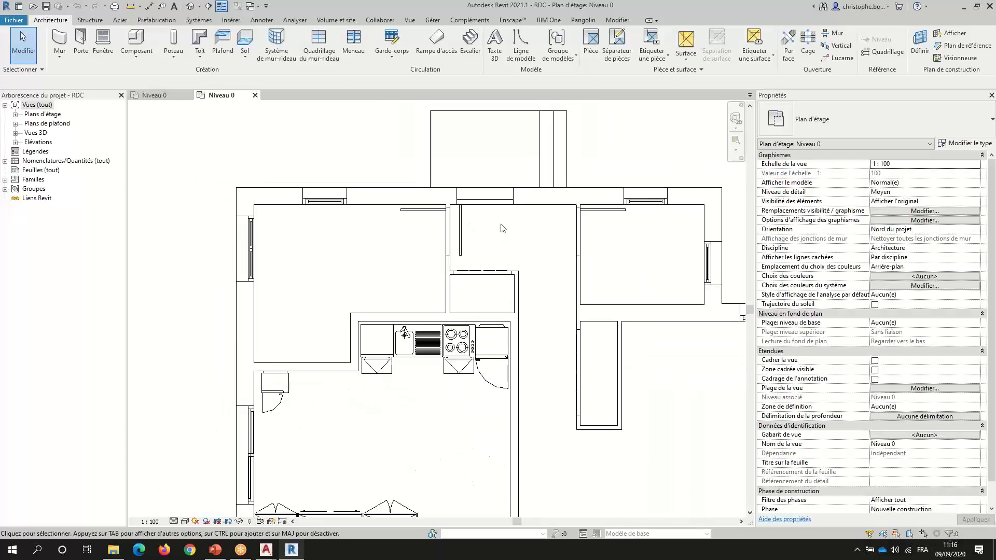
{"action": "scroll", "coordinate": [444, 212], "scroll_direction": "up", "scroll_amount": 2}
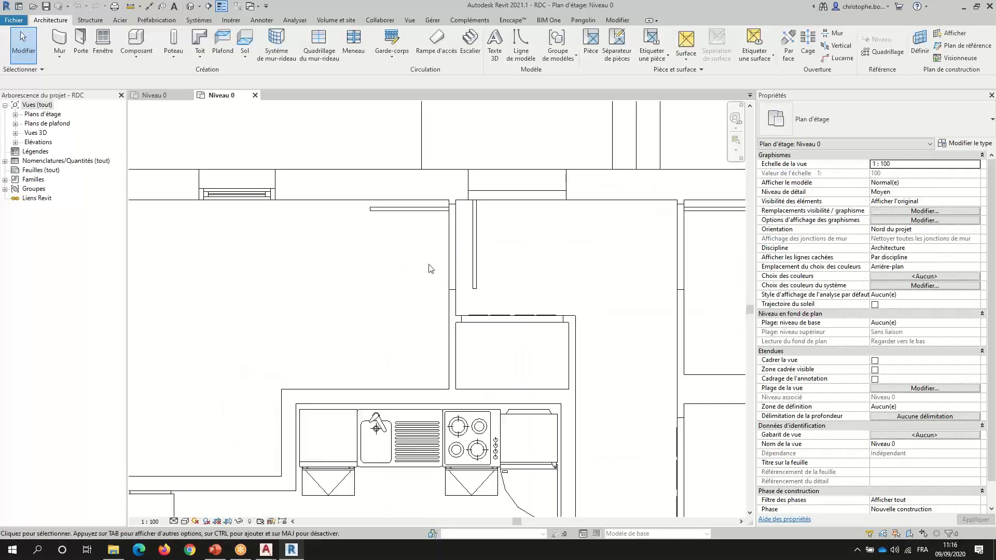
{"action": "scroll", "coordinate": [418, 259], "scroll_direction": "down", "scroll_amount": 5}
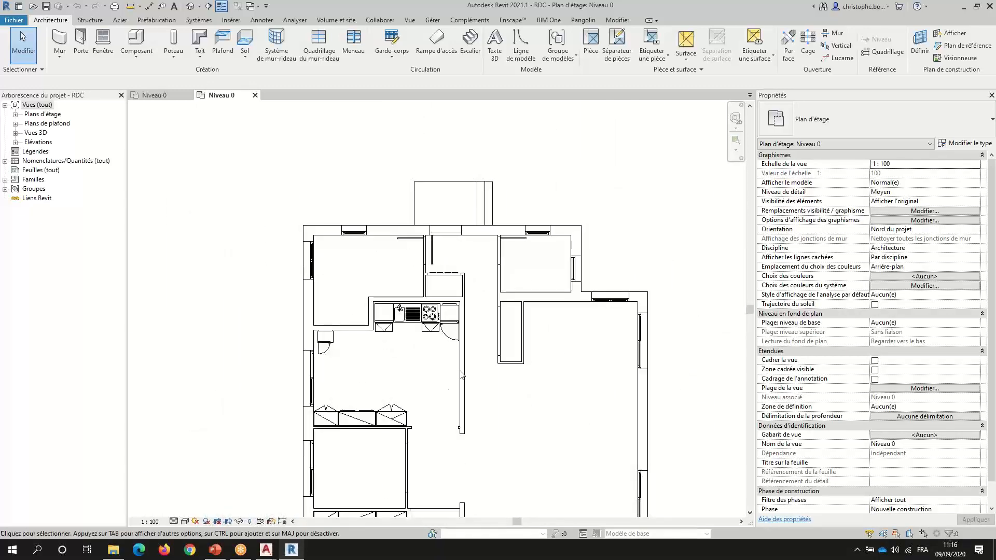
{"action": "scroll", "coordinate": [494, 350], "scroll_direction": "up", "scroll_amount": 5}
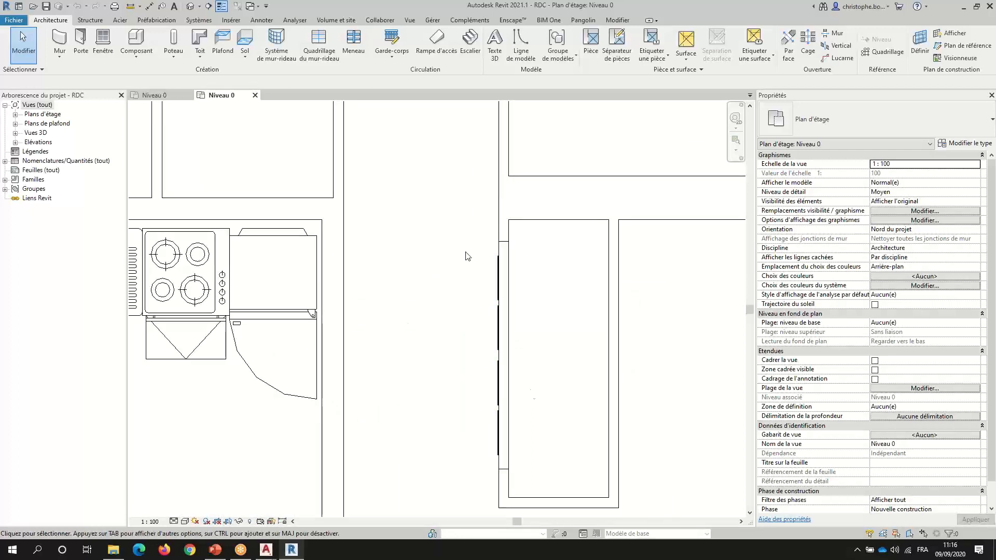
{"action": "scroll", "coordinate": [458, 297], "scroll_direction": "down", "scroll_amount": 3}
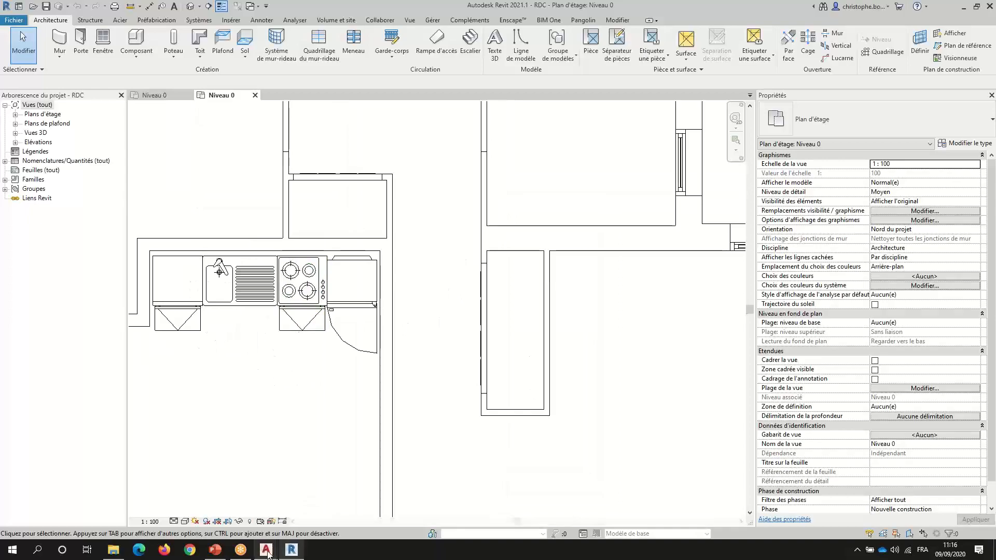
- Compare the open hinged door and closet doors in AutoCAD's RDC.dwg 3D model with their representation in the Revit plan
{"action": "mouse_move", "coordinate": [266, 549]}
{"action": "left_click", "coordinate": [287, 510]}
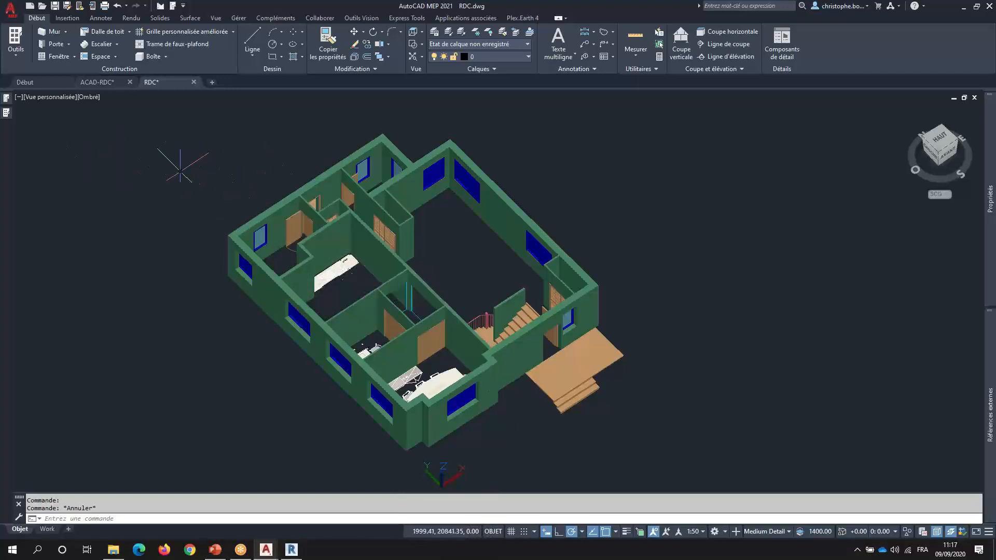
{"action": "scroll", "coordinate": [305, 237], "scroll_direction": "up", "scroll_amount": 5}
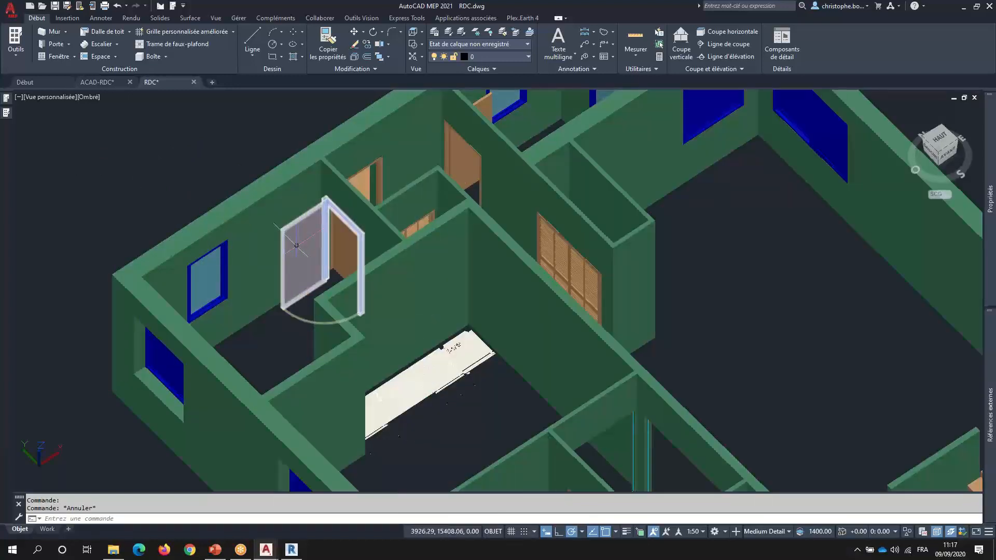
{"action": "left_click", "coordinate": [297, 549]}
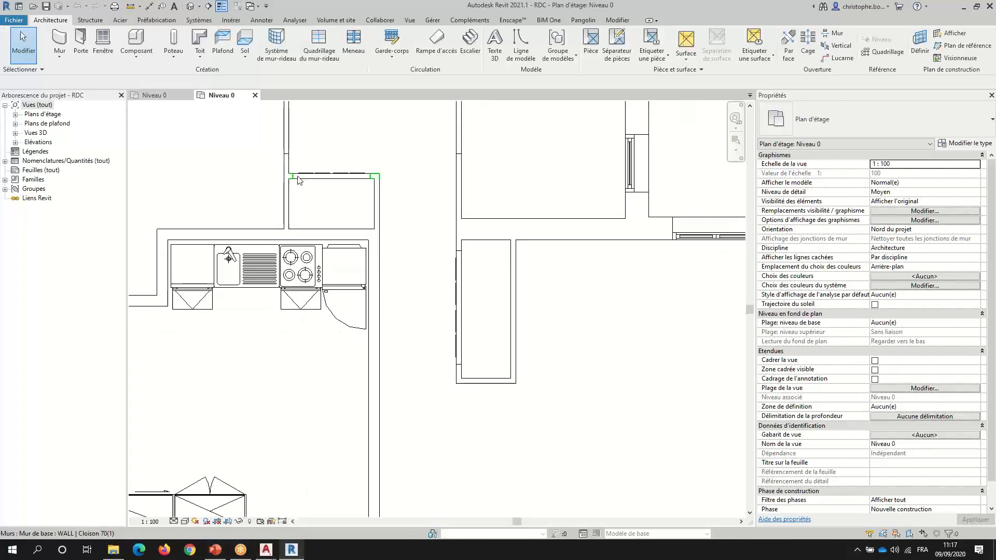
{"action": "scroll", "coordinate": [298, 176], "scroll_direction": "down", "scroll_amount": 1}
{"action": "scroll", "coordinate": [271, 117], "scroll_direction": "up", "scroll_amount": 2}
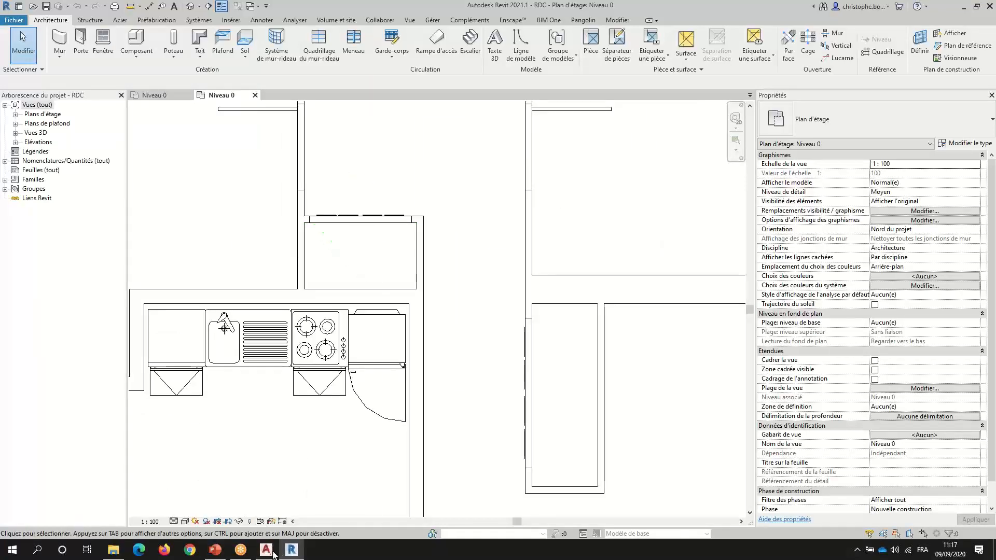
- Return to RDC.dwg in AutoCAD and examine the large doors of the two furnished rooms near the staircase
{"action": "mouse_move", "coordinate": [274, 554]}
{"action": "left_click", "coordinate": [307, 502]}
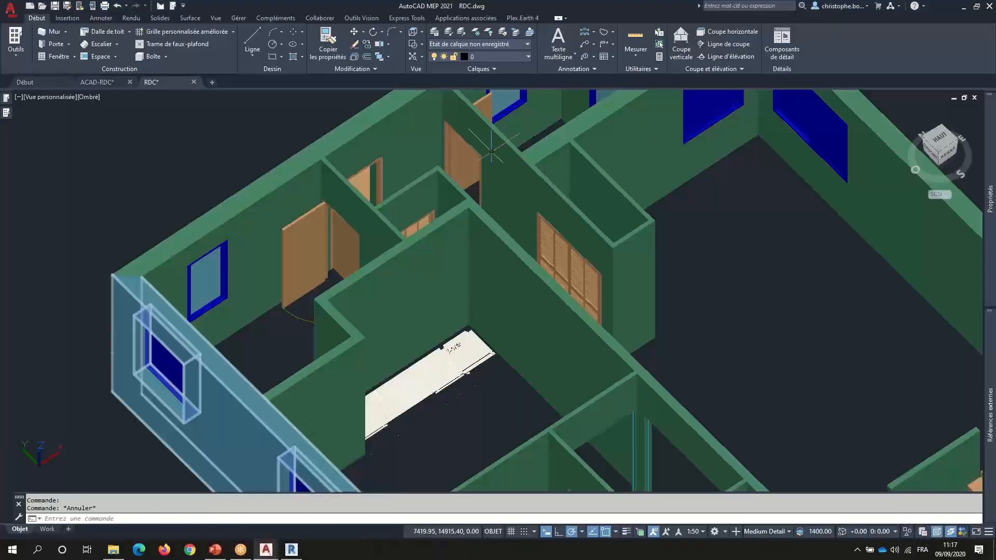
{"action": "scroll", "coordinate": [491, 150], "scroll_direction": "down", "scroll_amount": 3}
{"action": "scroll", "coordinate": [619, 343], "scroll_direction": "down", "scroll_amount": 5}
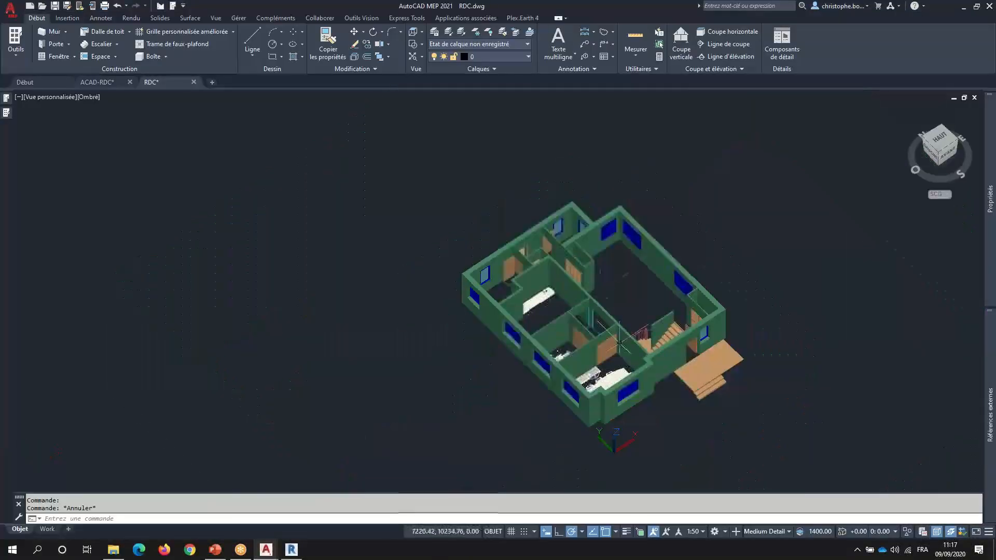
{"action": "scroll", "coordinate": [619, 343], "scroll_direction": "up", "scroll_amount": 8}
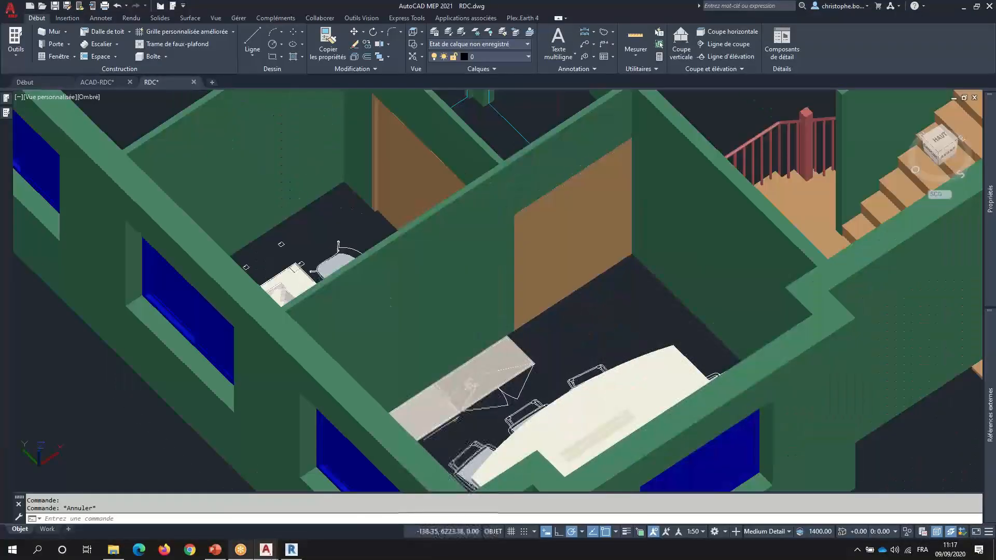
- Switch to the Revit plan and check the properties of the double door in the room between the two rows of cabinets
{"action": "mouse_move", "coordinate": [292, 549]}
{"action": "left_click", "coordinate": [300, 498]}
{"action": "scroll", "coordinate": [360, 342], "scroll_direction": "down", "scroll_amount": 4}
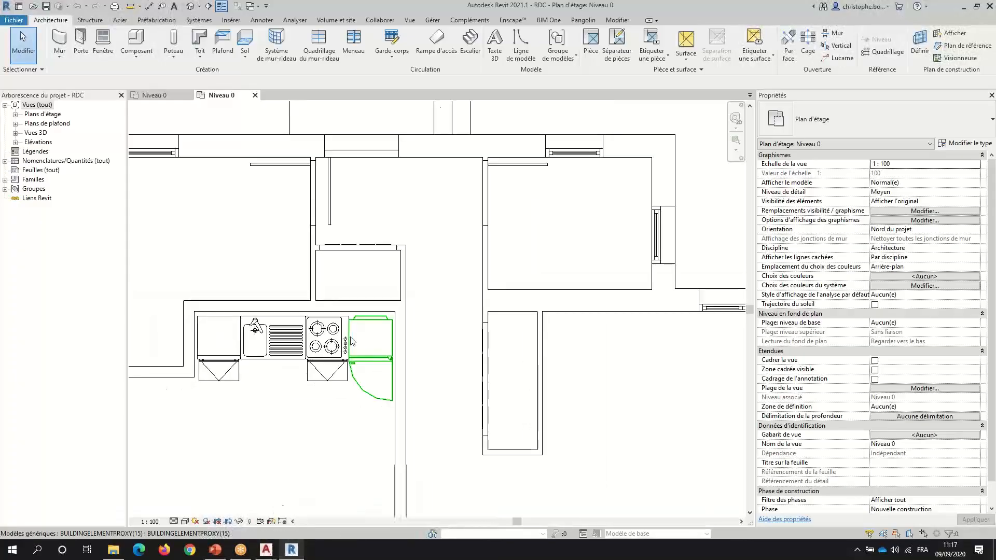
{"action": "scroll", "coordinate": [362, 349], "scroll_direction": "down", "scroll_amount": 2}
{"action": "scroll", "coordinate": [310, 271], "scroll_direction": "up", "scroll_amount": 4}
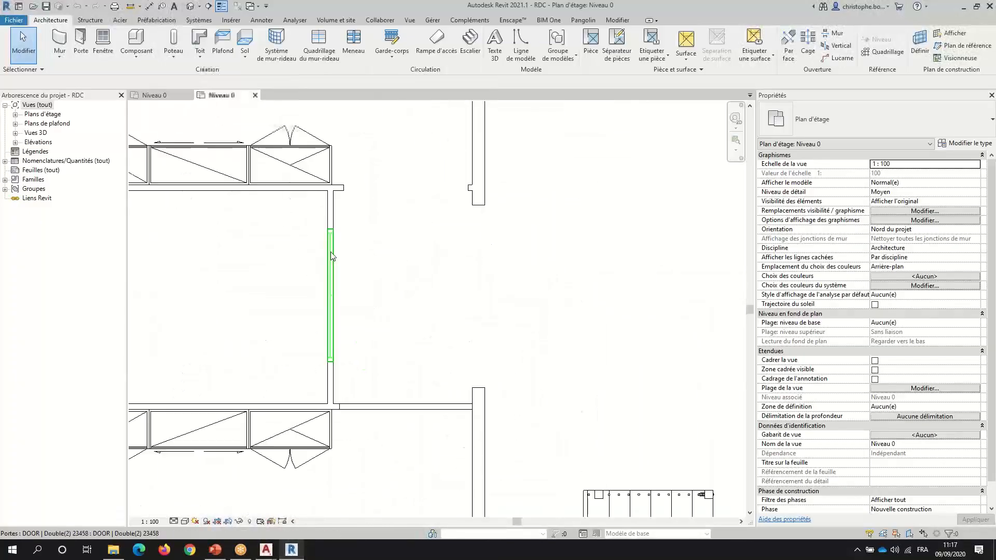
{"action": "left_click", "coordinate": [331, 279]}
{"action": "scroll", "coordinate": [310, 254], "scroll_direction": "up", "scroll_amount": 3}
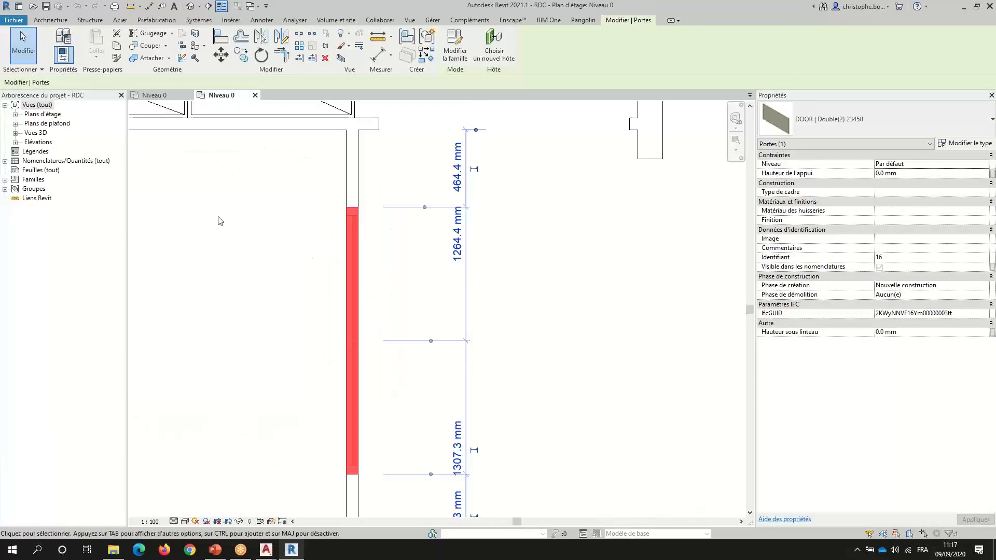
{"action": "left_click", "coordinate": [301, 246]}
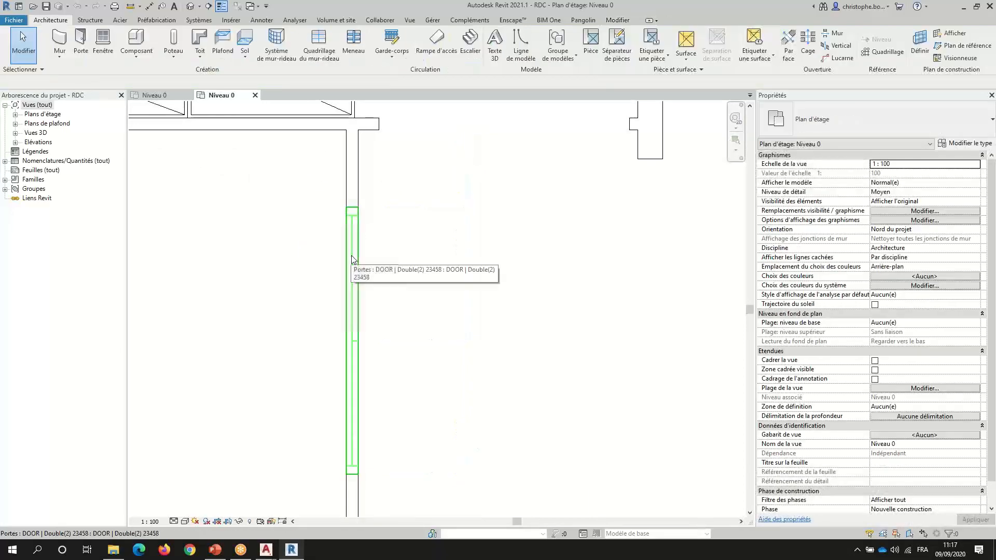
- Open the default 3D view of the RDC project showing the whole ground-floor building
{"action": "left_click", "coordinate": [191, 5]}
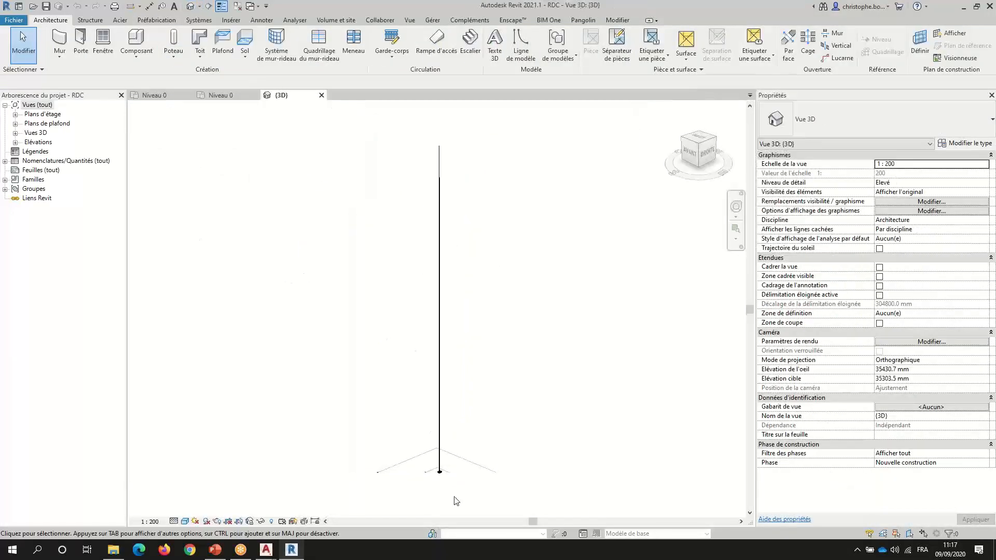
{"action": "scroll", "coordinate": [437, 481], "scroll_direction": "up", "scroll_amount": 5}
{"action": "middle_click_drag", "start_coordinate": [438, 479], "coordinate": [409, 421]}
{"action": "scroll", "coordinate": [410, 412], "scroll_direction": "up", "scroll_amount": 5}
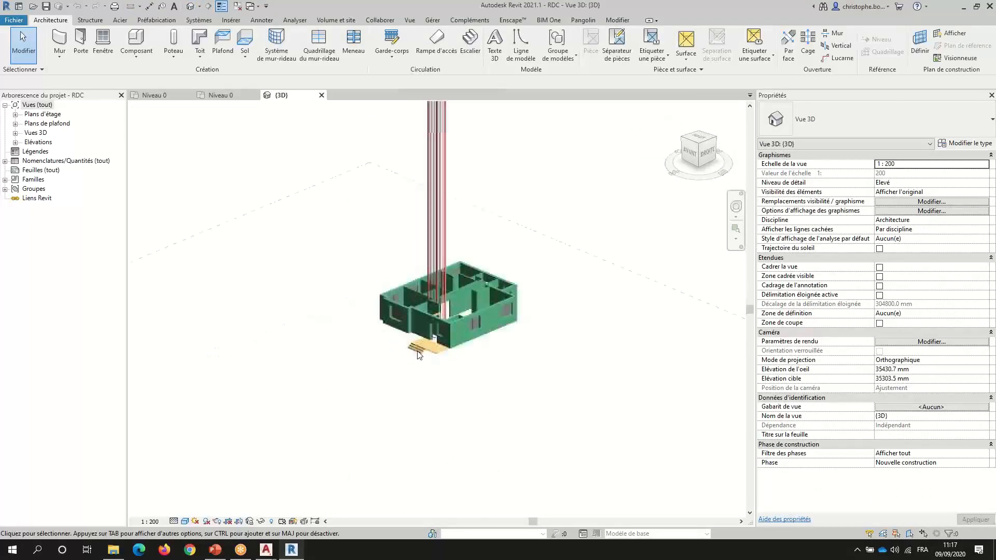
{"action": "scroll", "coordinate": [445, 217], "scroll_direction": "up", "scroll_amount": 2}
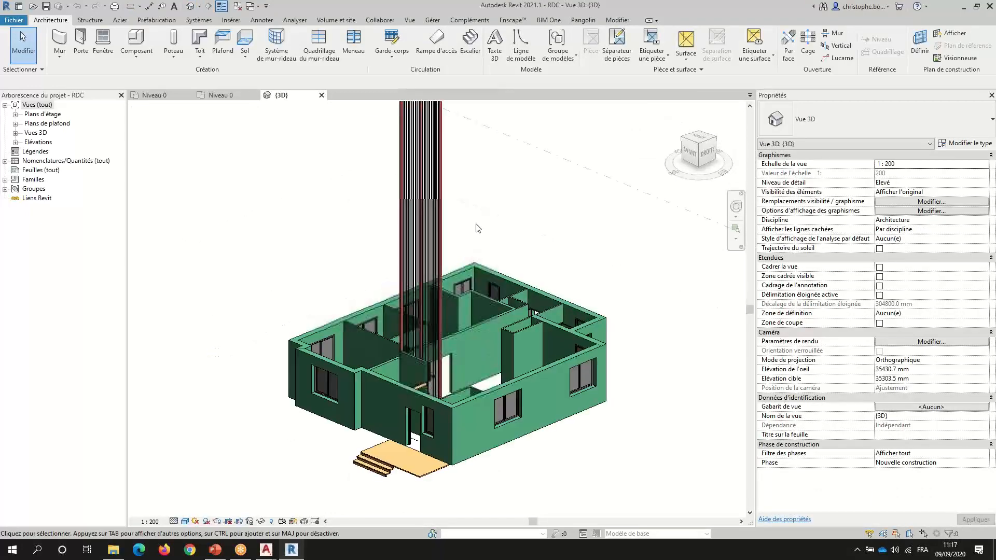
- Delete the excessively tall staircase railing from the 3D model
{"action": "left_click", "coordinate": [442, 213]}
{"action": "scroll", "coordinate": [343, 217], "scroll_direction": "down", "scroll_amount": 5}
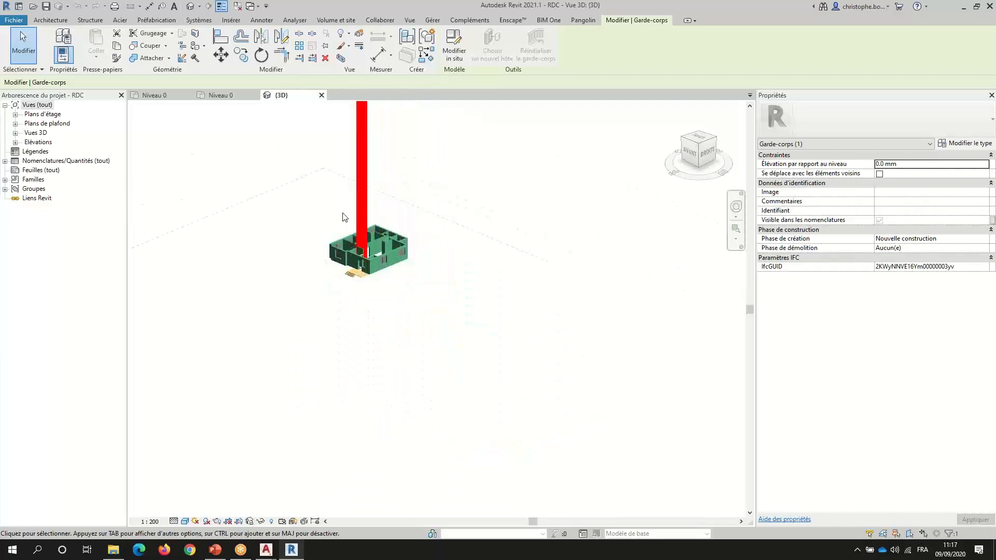
{"action": "middle_click_drag", "start_coordinate": [337, 185], "coordinate": [370, 363]}
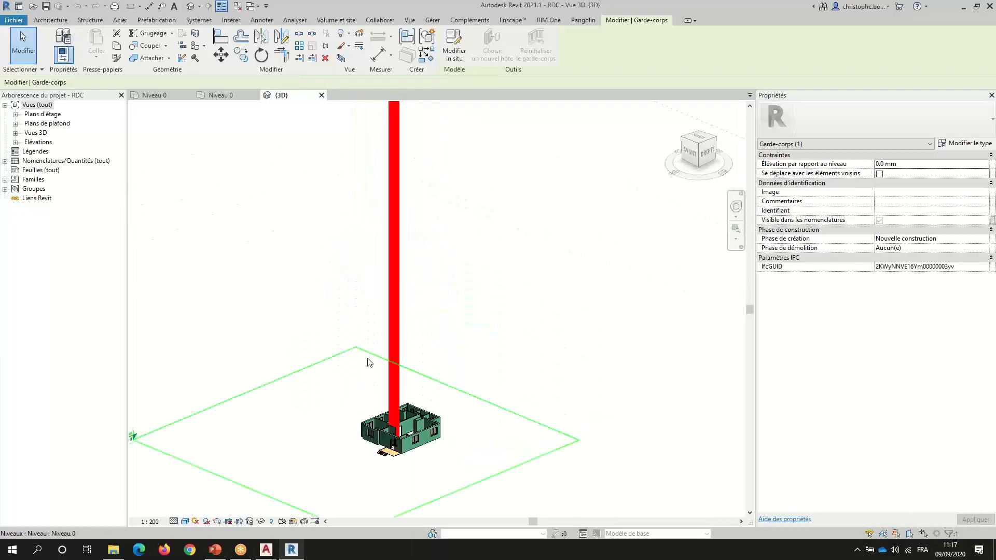
{"action": "key", "text": "Escape"}
- Examine the interior double door between the rooms in the 3D model, looking down from above
{"action": "scroll", "coordinate": [369, 368], "scroll_direction": "up", "scroll_amount": 5}
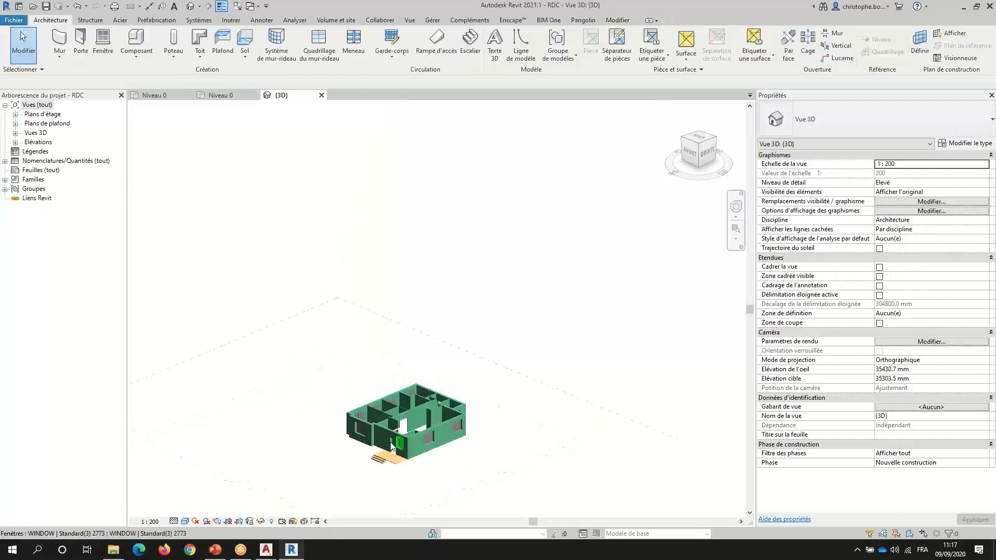
{"action": "middle_click_drag", "start_coordinate": [356, 360], "coordinate": [358, 457], "text": "shift"}
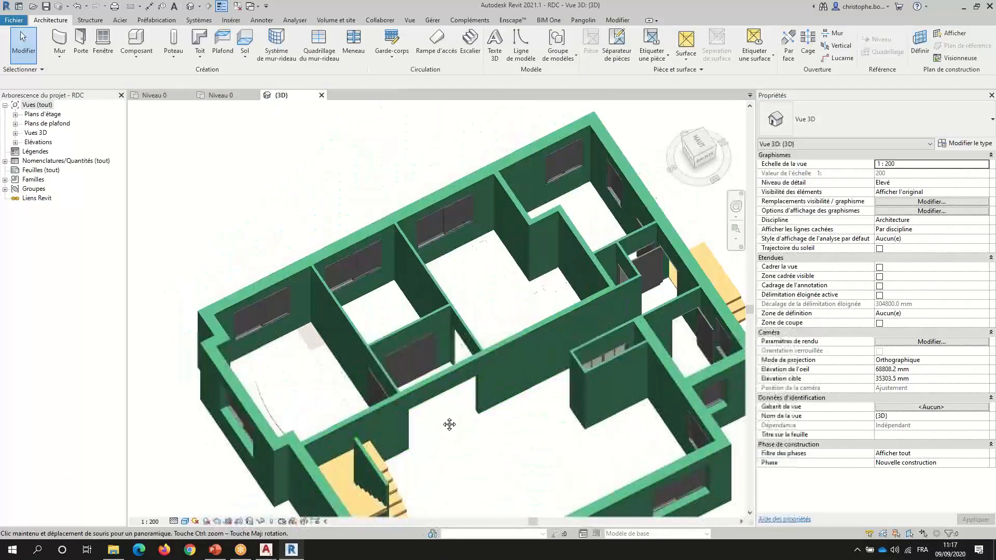
{"action": "middle_click_drag", "start_coordinate": [450, 424], "coordinate": [433, 332]}
{"action": "scroll", "coordinate": [388, 220], "scroll_direction": "up", "scroll_amount": 8}
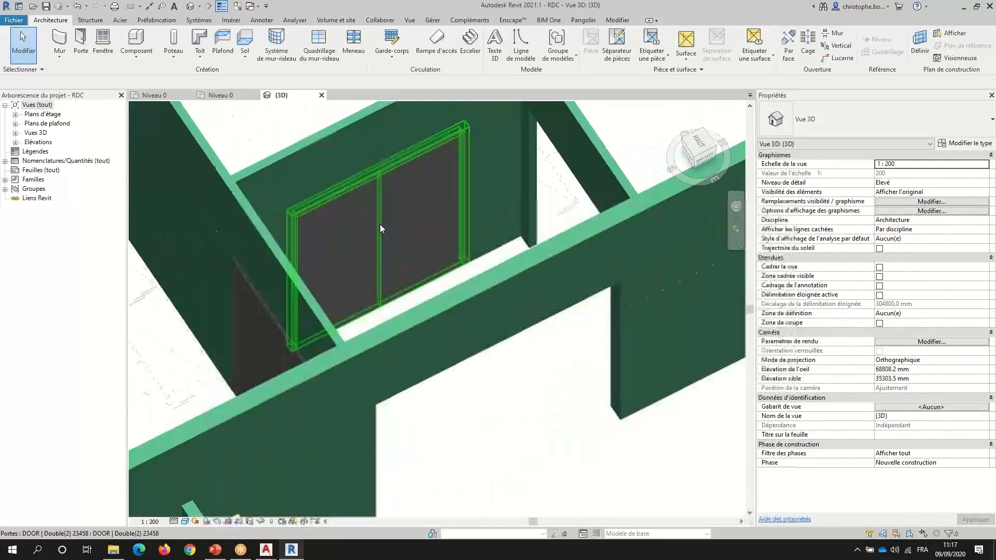
{"action": "scroll", "coordinate": [364, 184], "scroll_direction": "up", "scroll_amount": 4}
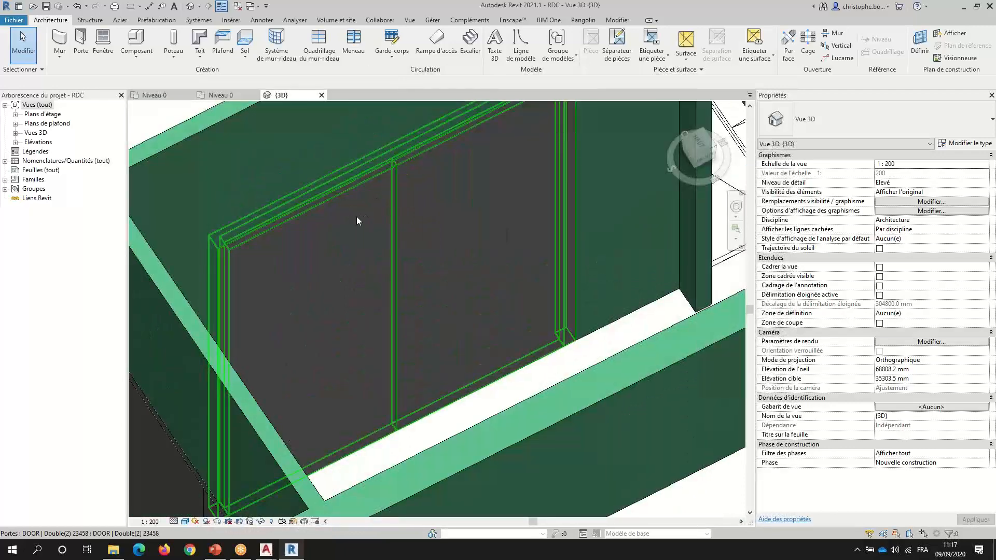
- Examine the louvered folding closet door and the surrounding interior doors in the 3D model from several angles
{"action": "scroll", "coordinate": [355, 217], "scroll_direction": "down", "scroll_amount": 8}
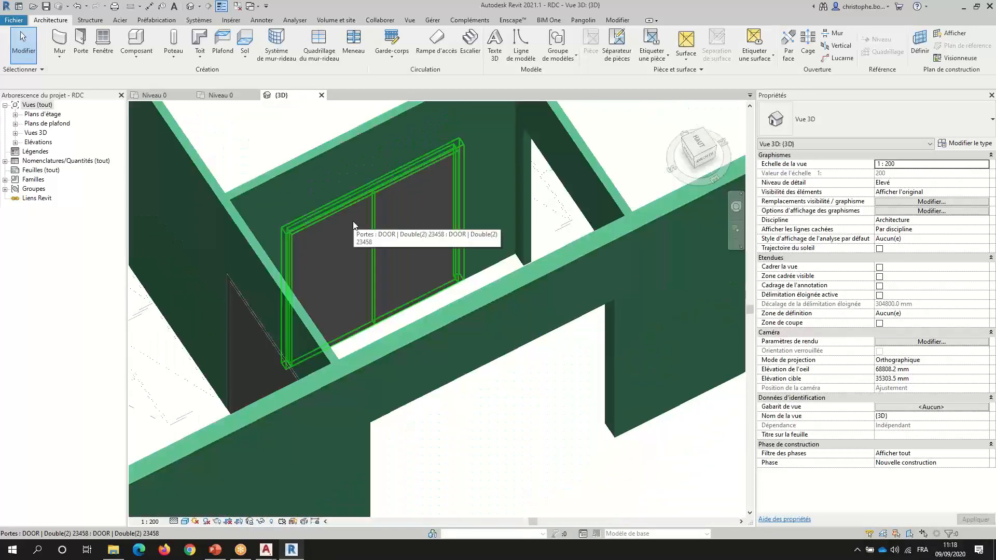
{"action": "scroll", "coordinate": [361, 207], "scroll_direction": "down", "scroll_amount": 8}
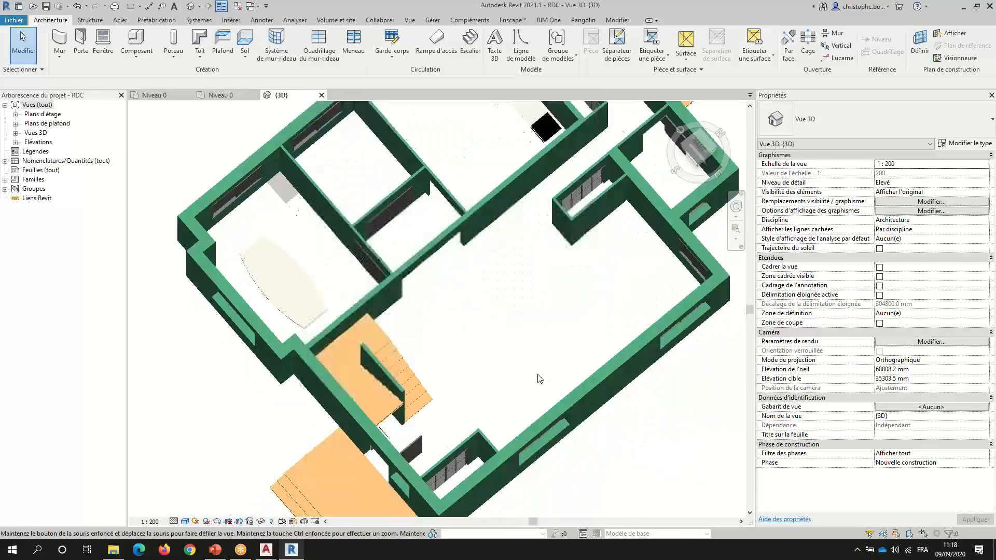
{"action": "scroll", "coordinate": [591, 224], "scroll_direction": "up", "scroll_amount": 10}
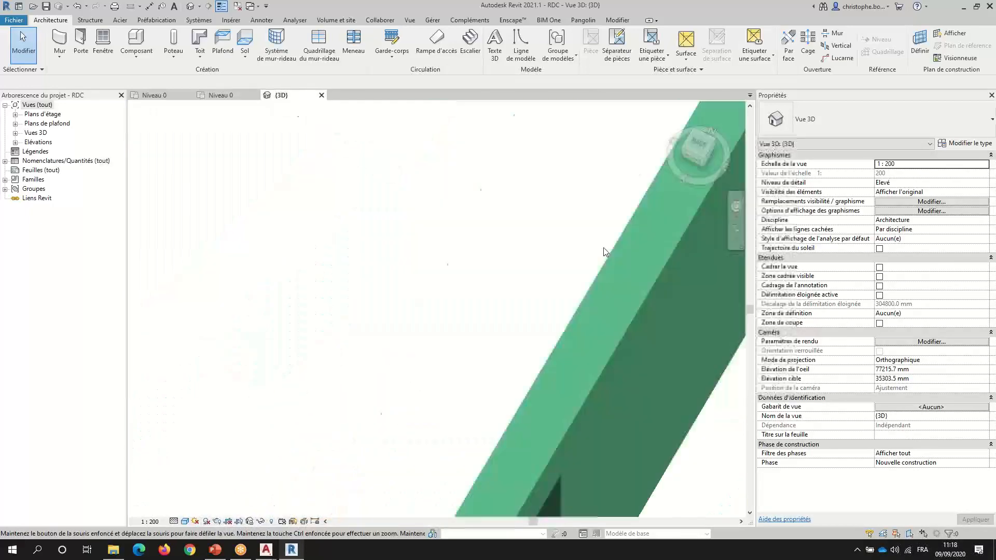
{"action": "scroll", "coordinate": [446, 208], "scroll_direction": "down", "scroll_amount": 6}
{"action": "scroll", "coordinate": [518, 249], "scroll_direction": "up", "scroll_amount": 3}
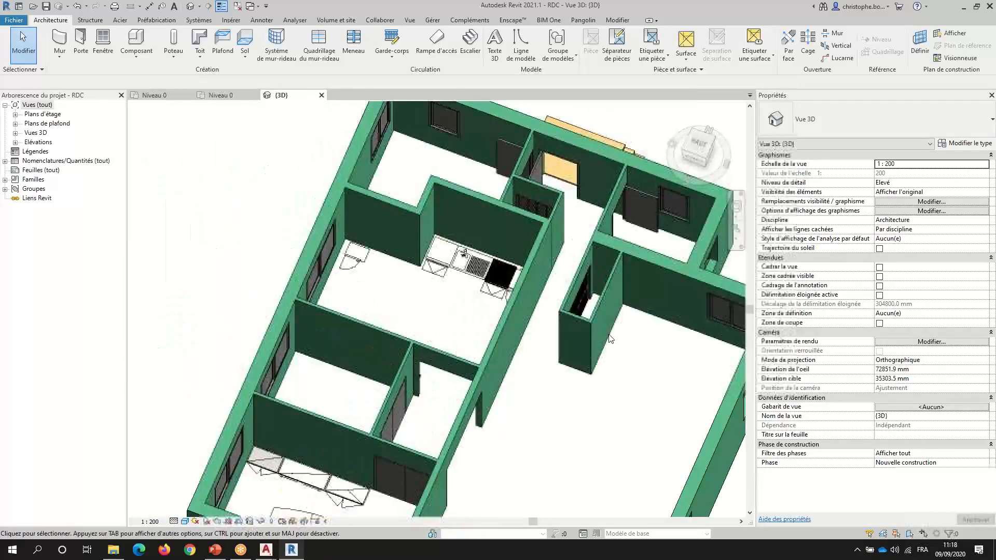
{"action": "left_click", "coordinate": [584, 297]}
{"action": "scroll", "coordinate": [586, 301], "scroll_direction": "up", "scroll_amount": 8}
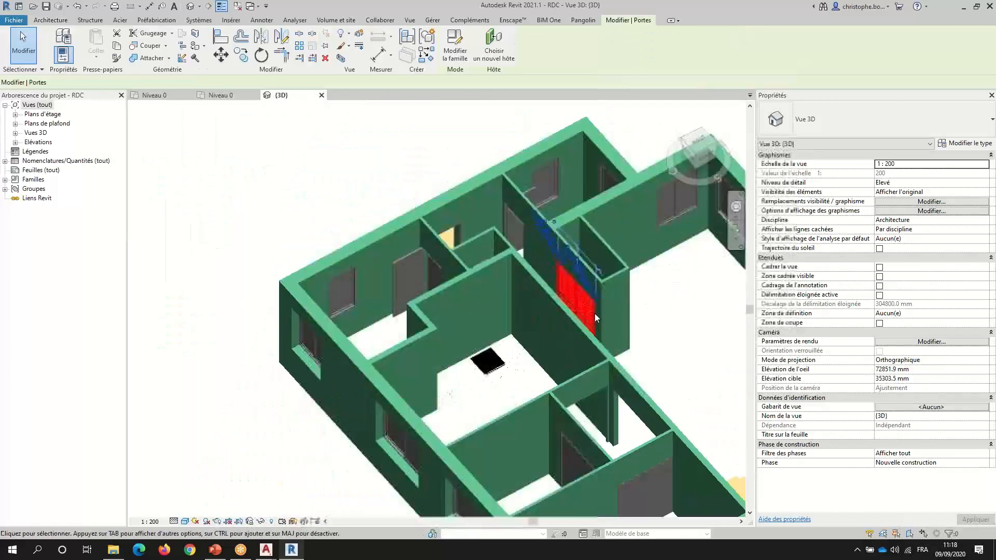
{"action": "key", "text": "Escape"}
{"action": "scroll", "coordinate": [543, 287], "scroll_direction": "up", "scroll_amount": 4}
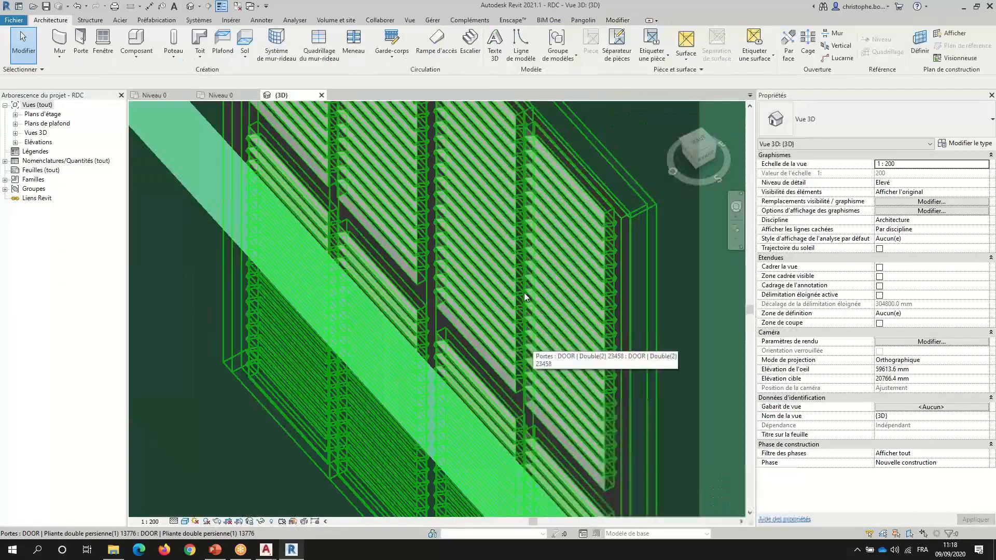
{"action": "scroll", "coordinate": [485, 292], "scroll_direction": "down", "scroll_amount": 5}
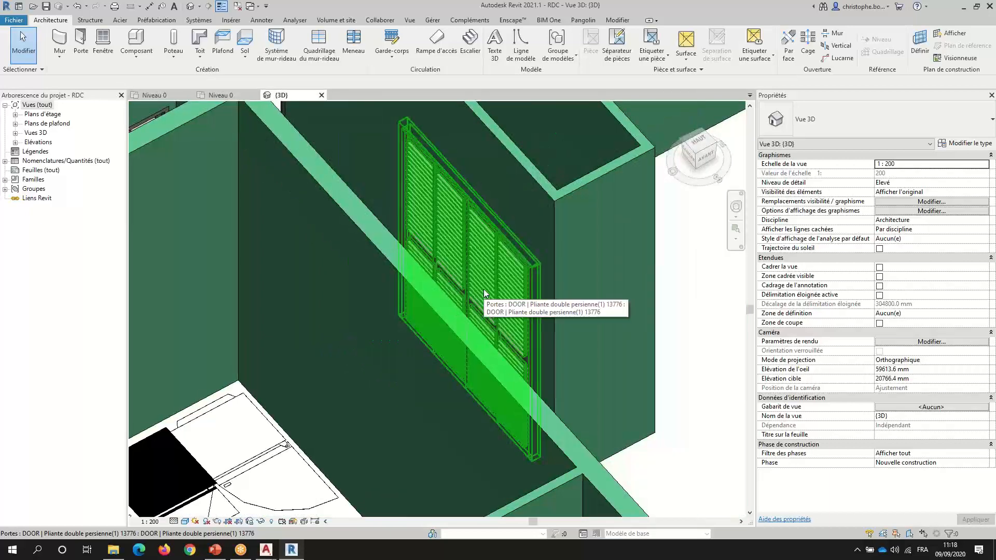
{"action": "scroll", "coordinate": [484, 292], "scroll_direction": "down", "scroll_amount": 1}
{"action": "scroll", "coordinate": [484, 293], "scroll_direction": "down", "scroll_amount": 3}
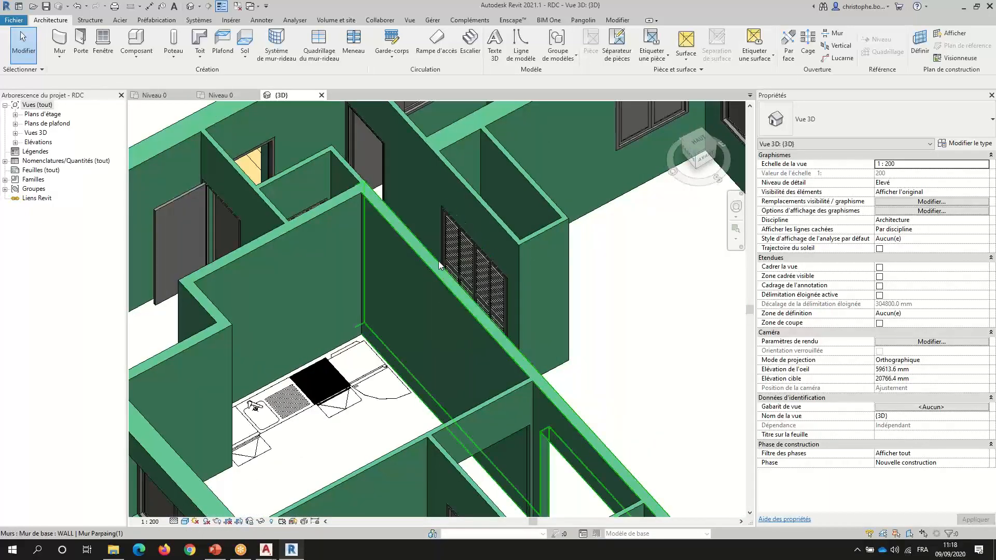
{"action": "scroll", "coordinate": [440, 266], "scroll_direction": "down", "scroll_amount": 4}
{"action": "middle_click_drag", "start_coordinate": [545, 356], "coordinate": [469, 281]}
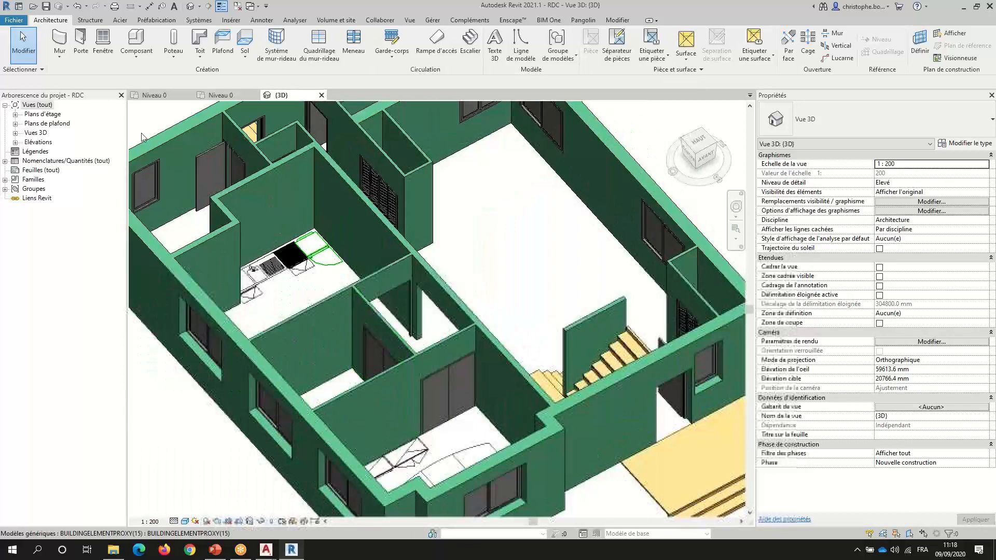
- Switch to the Niveau 0 floor plan and inspect the room between the two rows of cabinets
{"action": "left_click", "coordinate": [217, 94]}
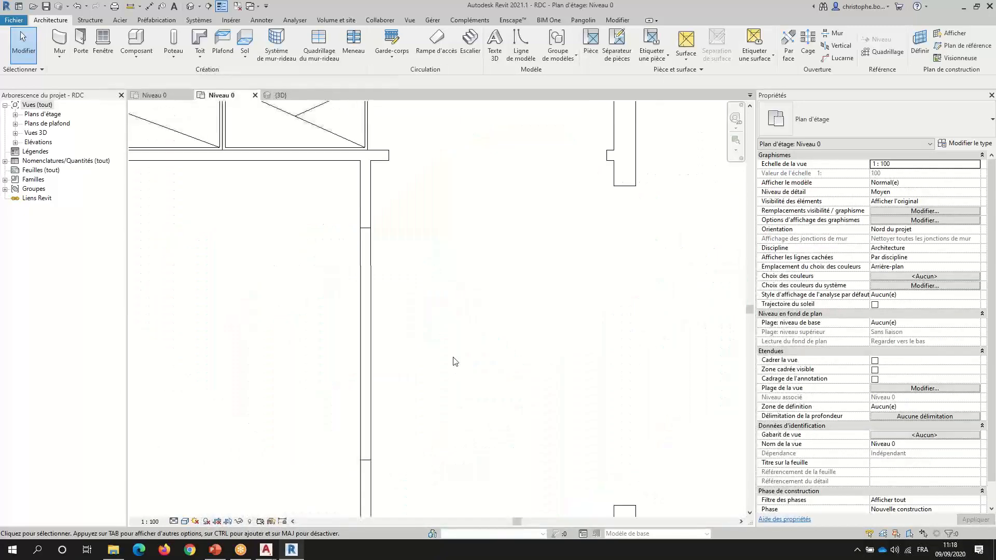
{"action": "scroll", "coordinate": [453, 361], "scroll_direction": "down", "scroll_amount": 4}
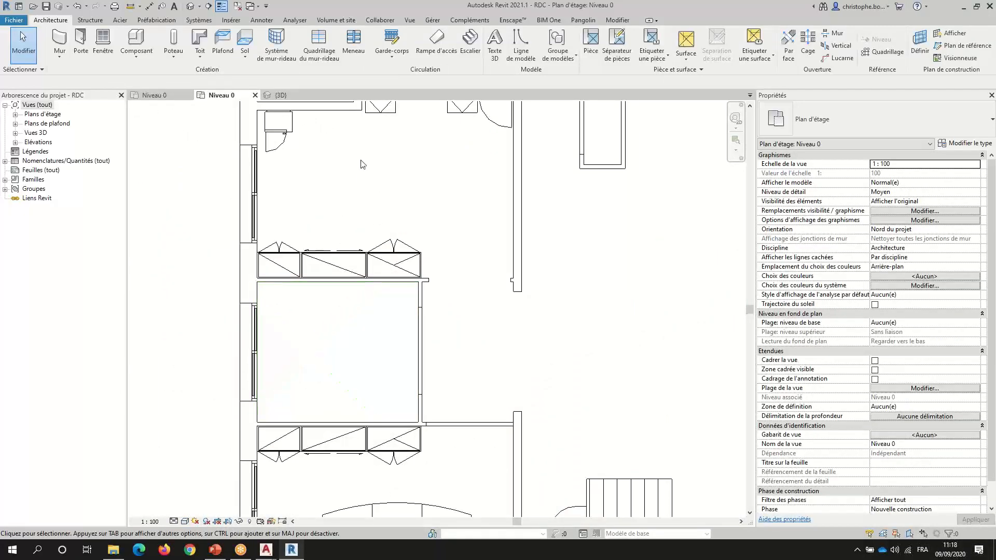
{"action": "mouse_move", "coordinate": [362, 165]}
{"action": "middle_mouse_down"}
{"action": "mouse_move", "coordinate": [362, 251]}
{"action": "mouse_move", "coordinate": [347, 296]}
{"action": "mouse_move", "coordinate": [369, 166]}
{"action": "middle_mouse_up"}
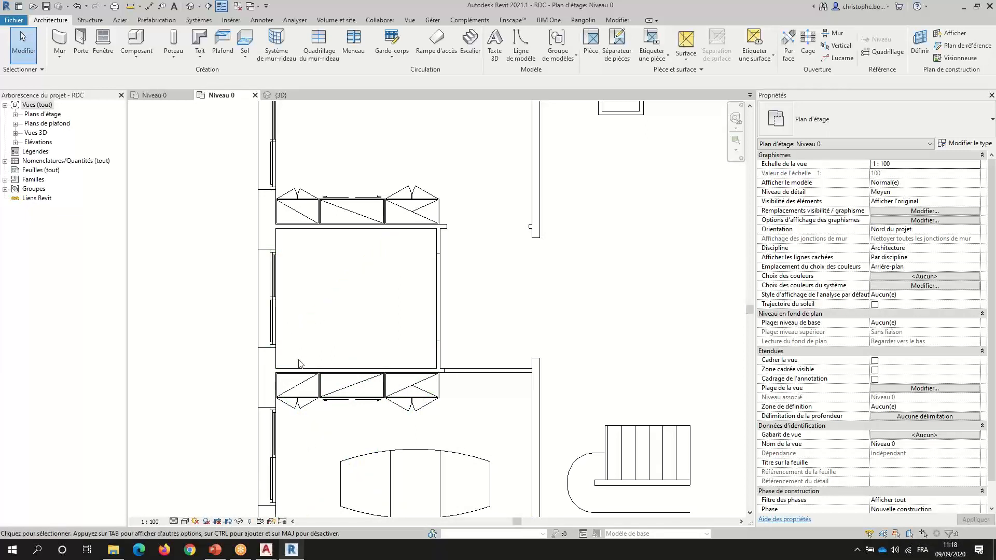
- Switch to RDC.dwg in AutoCAD and examine the oval meeting table and its chairs in the shaded 3D model
{"action": "mouse_move", "coordinate": [266, 550]}
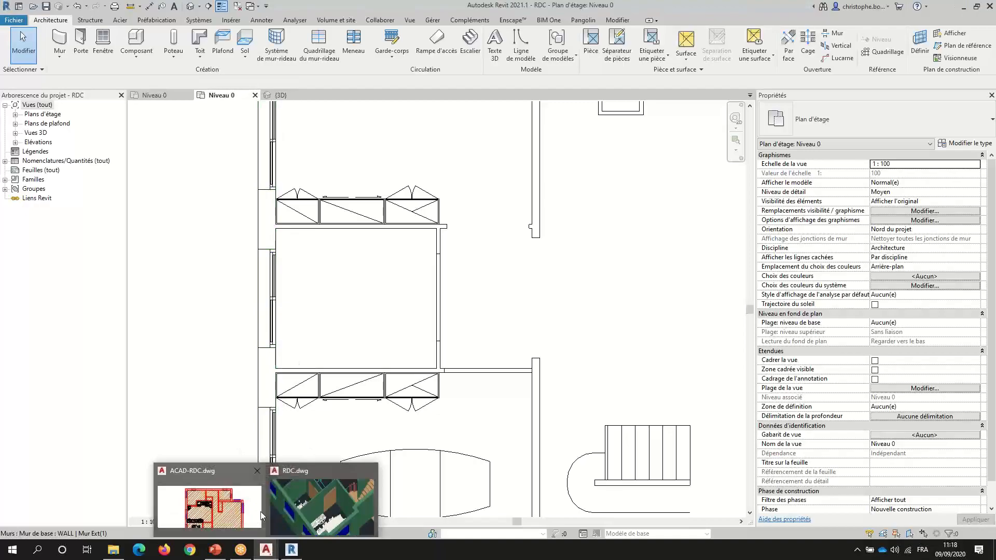
{"action": "left_click", "coordinate": [306, 508]}
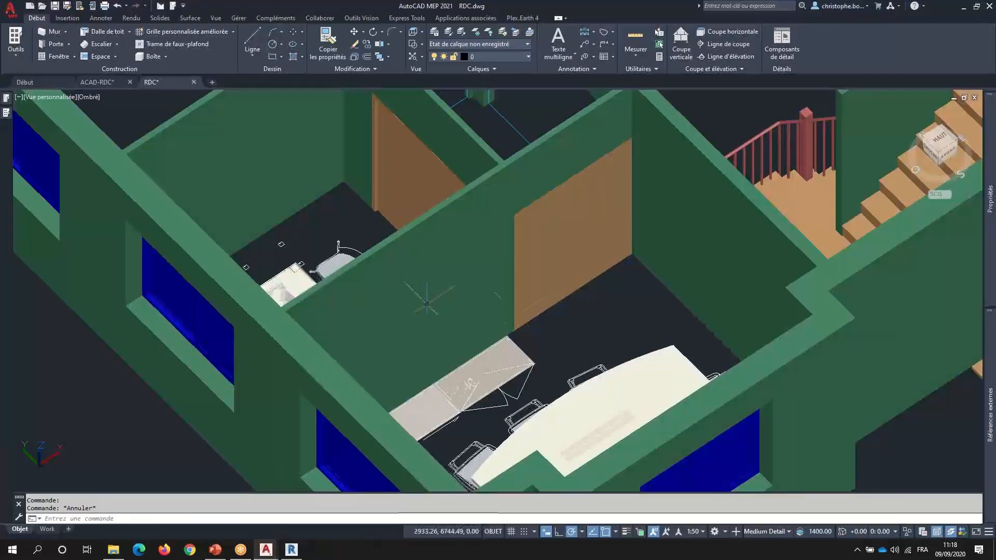
{"action": "scroll", "coordinate": [518, 314], "scroll_direction": "down", "scroll_amount": 5}
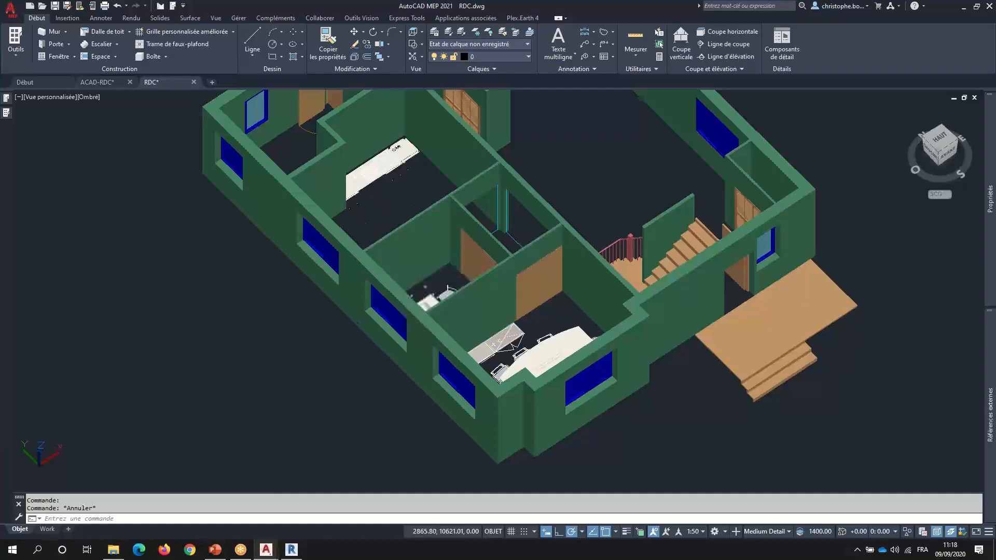
{"action": "middle_click_drag", "start_coordinate": [395, 259], "coordinate": [394, 339]}
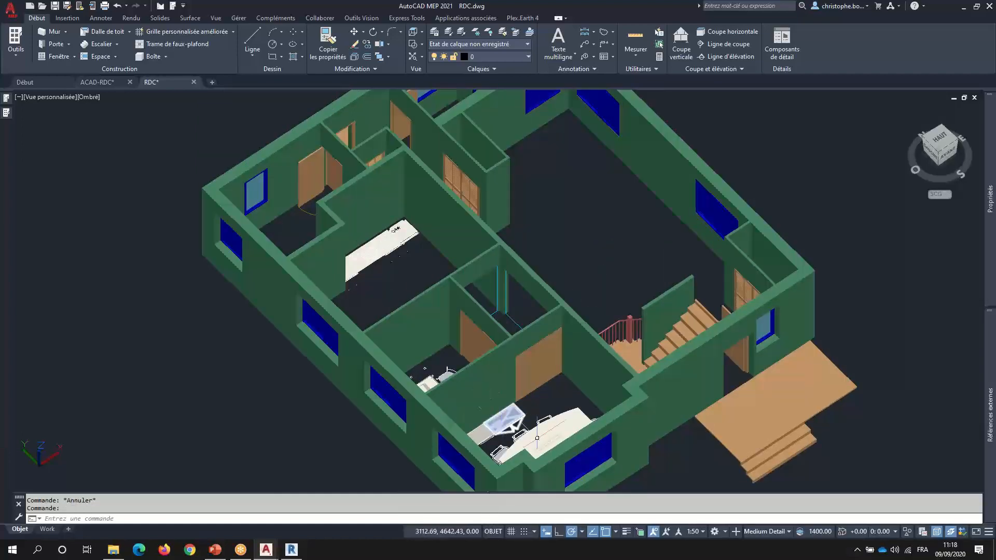
{"action": "middle_click_drag", "start_coordinate": [528, 415], "coordinate": [688, 422], "text": "shift"}
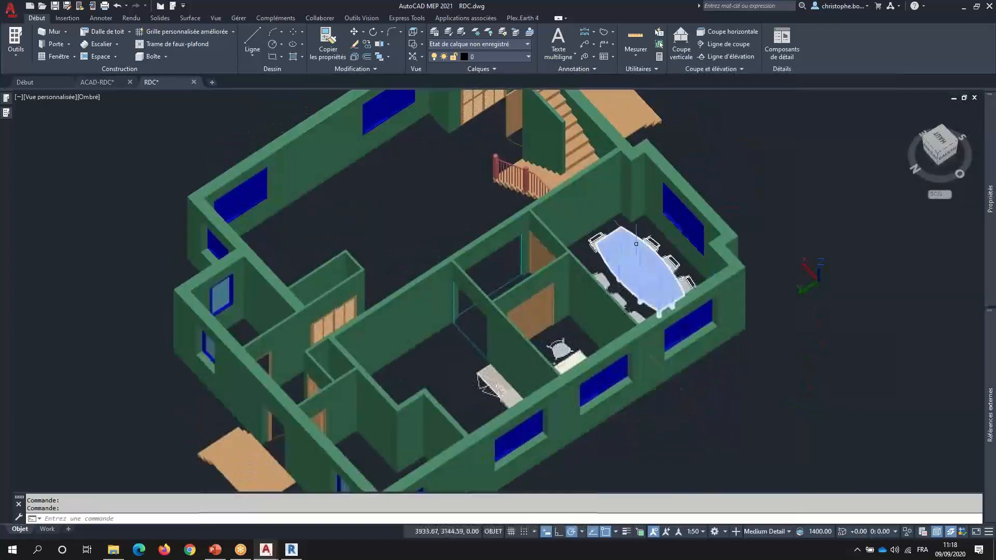
{"action": "scroll", "coordinate": [622, 406], "scroll_direction": "up", "scroll_amount": 5}
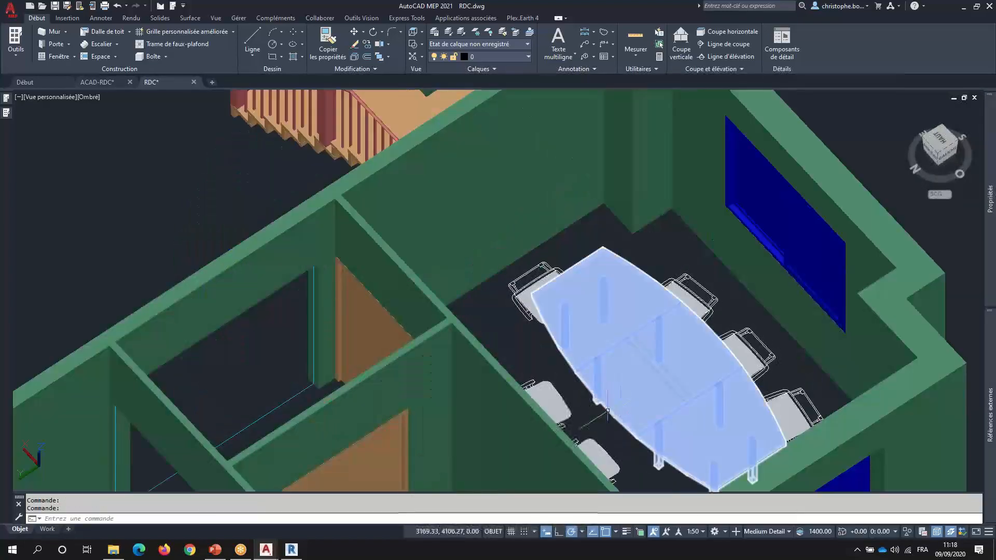
{"action": "middle_click_drag", "start_coordinate": [614, 415], "coordinate": [614, 415], "text": "shift"}
{"action": "middle_click_drag", "start_coordinate": [616, 387], "coordinate": [552, 285], "text": "shift"}
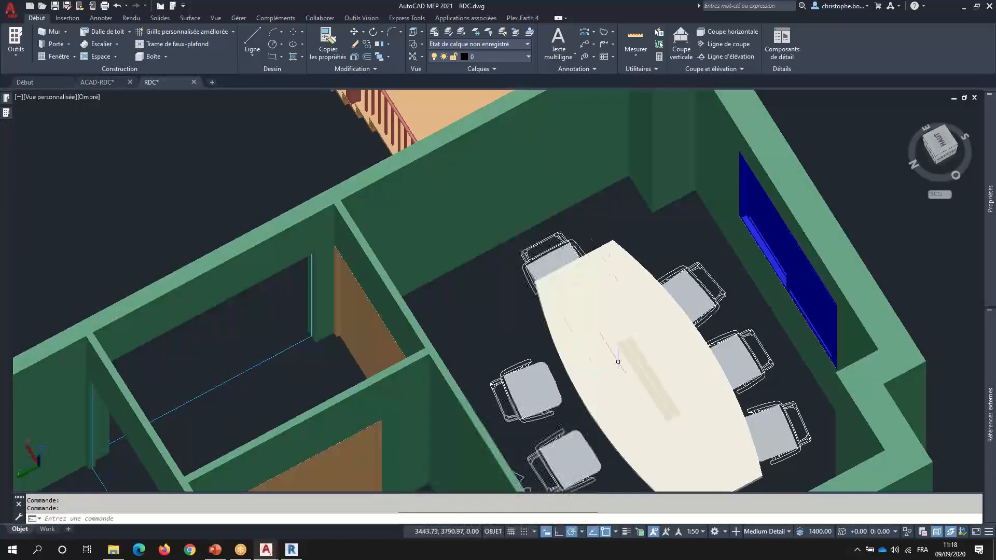
{"action": "scroll", "coordinate": [581, 345], "scroll_direction": "down", "scroll_amount": 6}
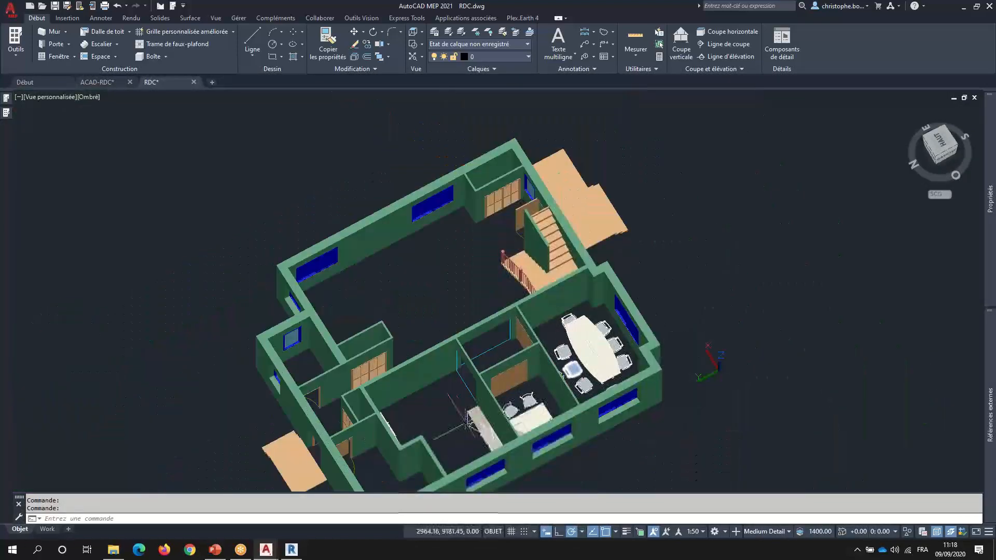
- Inspect the corner of the kitchen cabinet block up close to check how its symbol lines are modelled in 3D
{"action": "scroll", "coordinate": [476, 417], "scroll_direction": "up", "scroll_amount": 10}
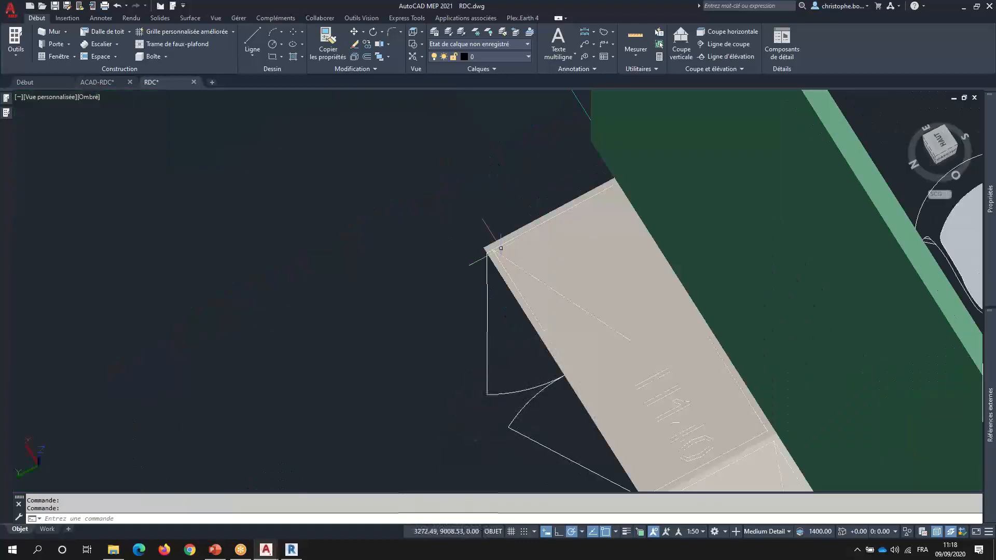
{"action": "scroll", "coordinate": [493, 260], "scroll_direction": "up", "scroll_amount": 5}
{"action": "middle_click_drag", "start_coordinate": [514, 337], "coordinate": [548, 288], "text": "shift"}
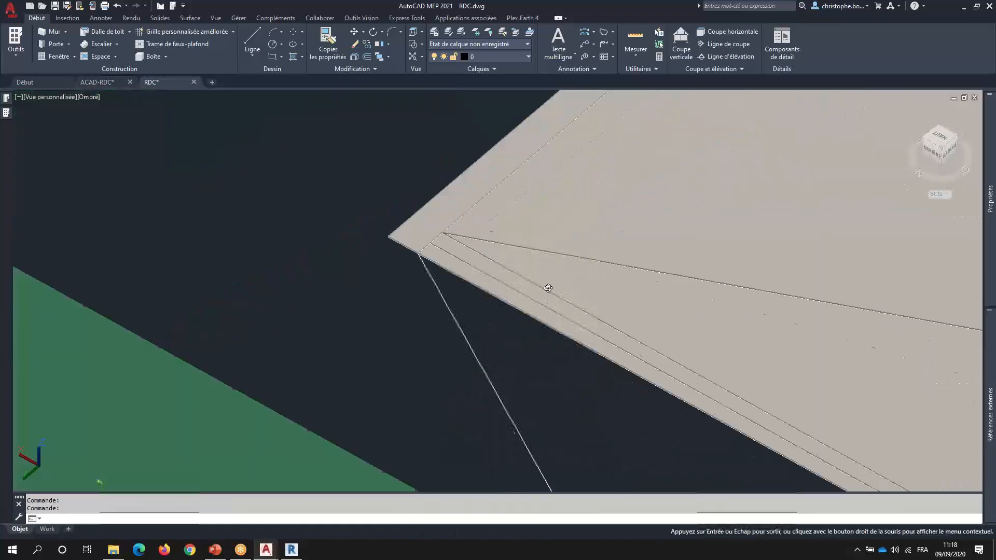
{"action": "key", "text": "Escape"}
{"action": "scroll", "coordinate": [413, 244], "scroll_direction": "up", "scroll_amount": 3}
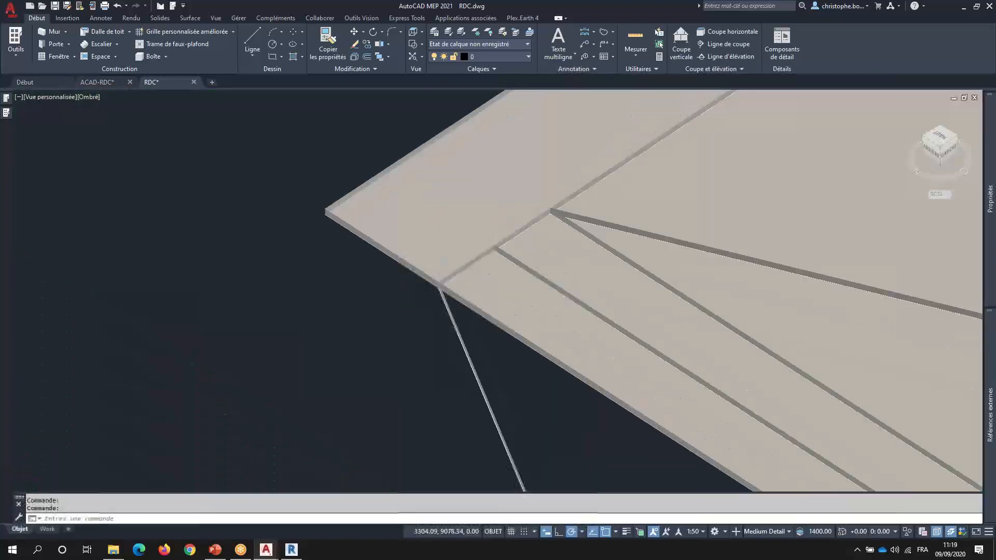
{"action": "scroll", "coordinate": [538, 301], "scroll_direction": "up", "scroll_amount": 5}
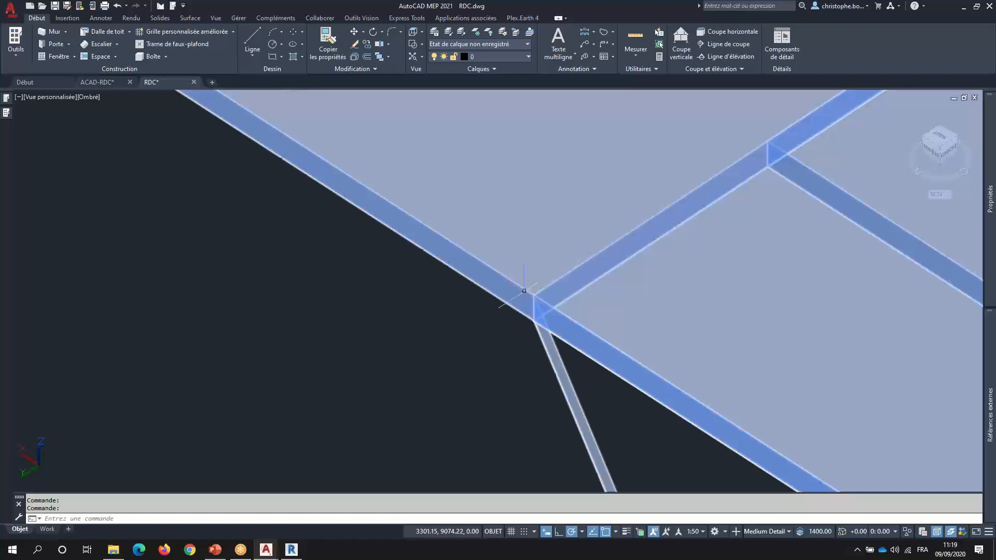
{"action": "scroll", "coordinate": [524, 291], "scroll_direction": "down", "scroll_amount": 8}
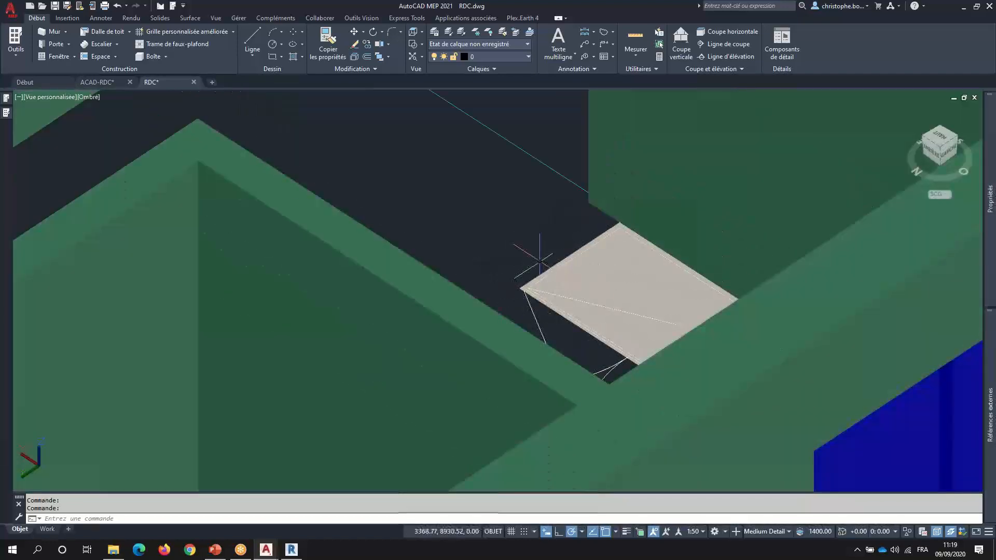
- Examine the desk and chairs in the office between the cabinet walls from above
{"action": "scroll", "coordinate": [540, 260], "scroll_direction": "down", "scroll_amount": 10}
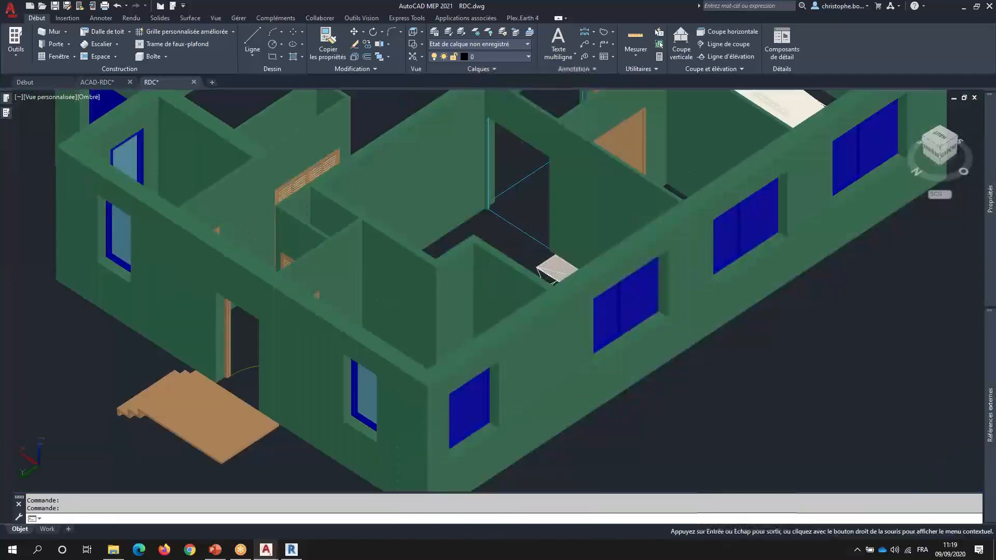
{"action": "middle_click_drag", "start_coordinate": [509, 277], "coordinate": [302, 264], "text": "shift"}
{"action": "scroll", "coordinate": [461, 355], "scroll_direction": "up", "scroll_amount": 3}
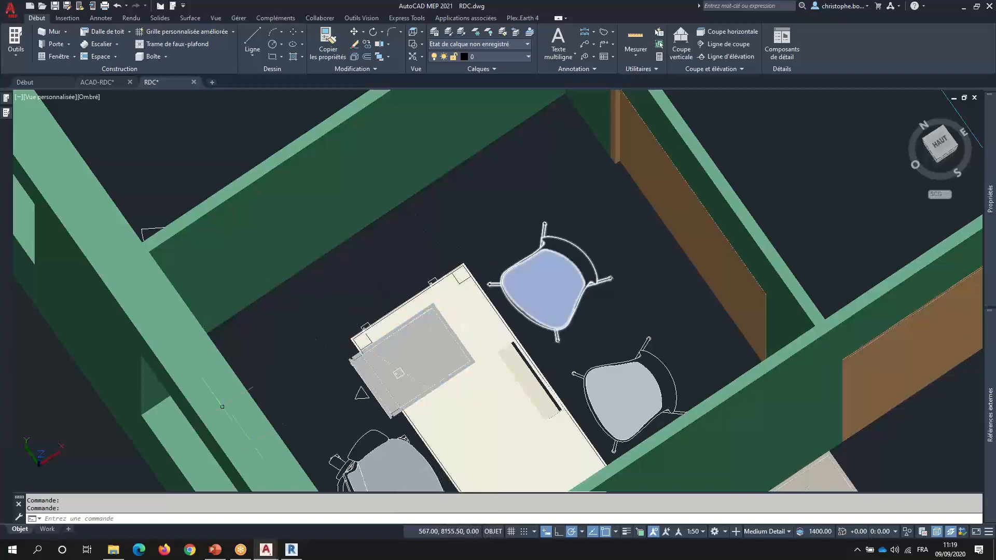
- Set the drawing to the Haut view with the Filaire 2D visual style to show the furnished plan
{"action": "left_click", "coordinate": [47, 98]}
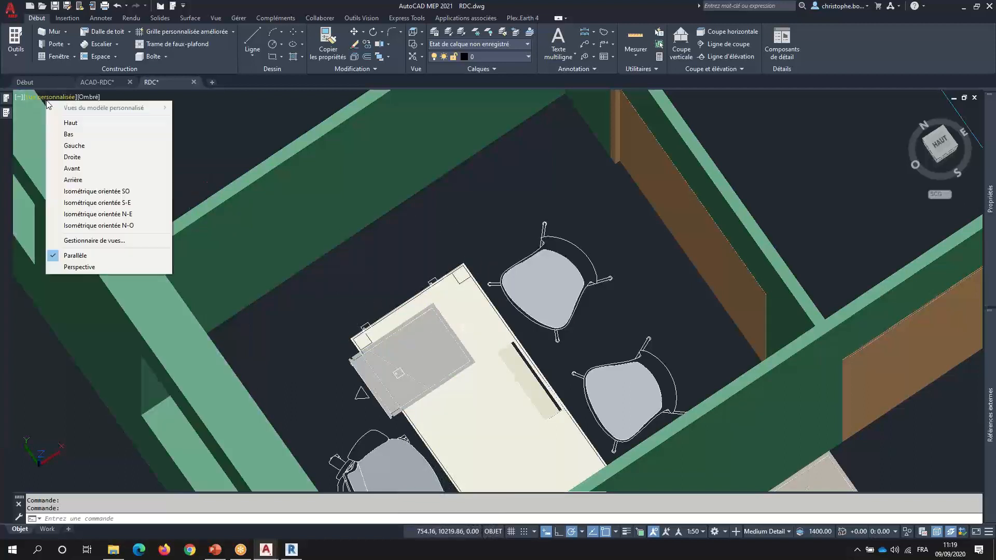
{"action": "left_click", "coordinate": [71, 122]}
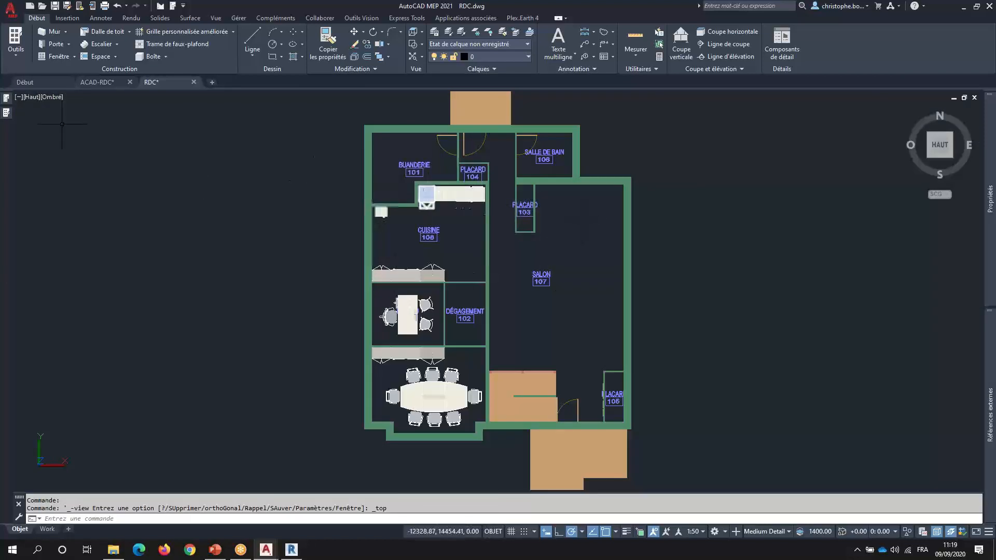
{"action": "left_click", "coordinate": [53, 97]}
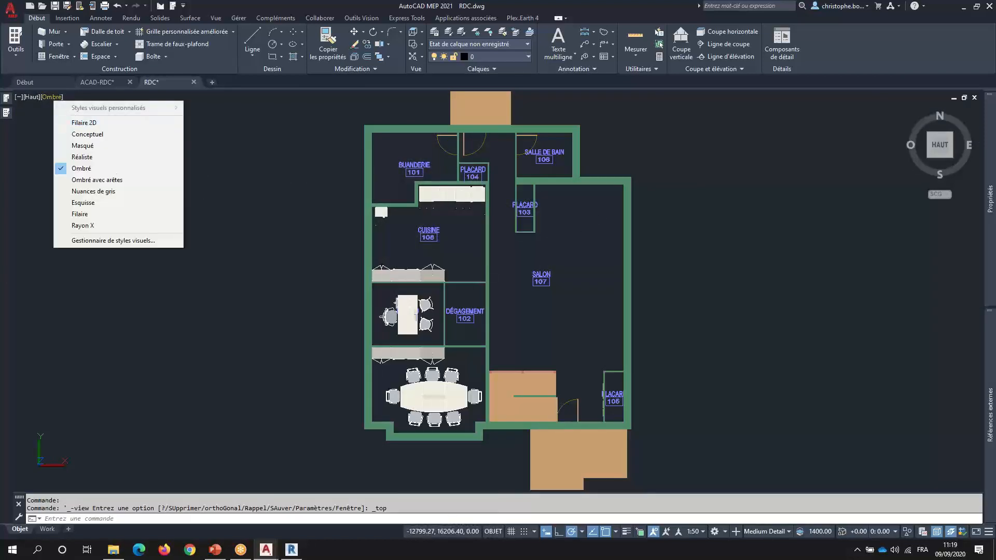
{"action": "left_click", "coordinate": [83, 122]}
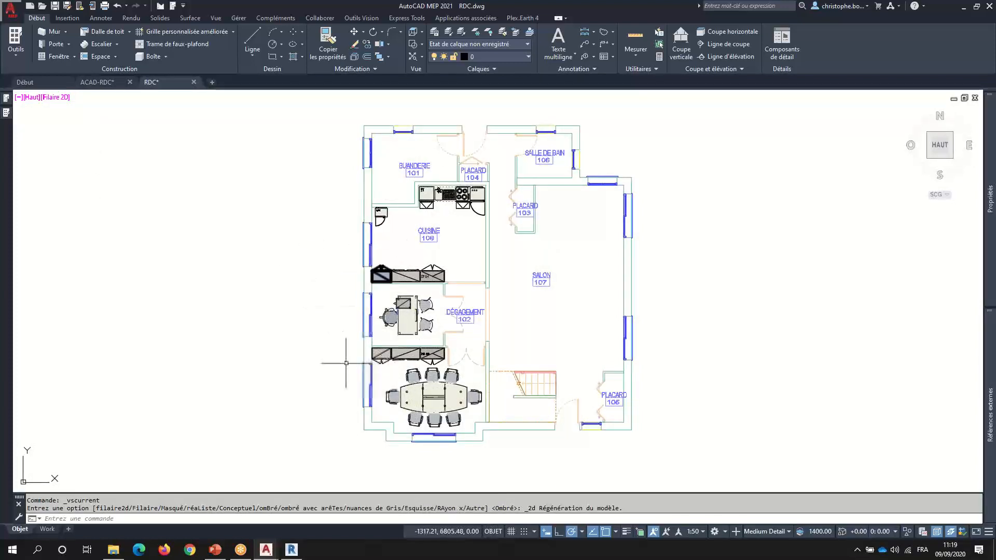
{"action": "left_click", "coordinate": [392, 299]}
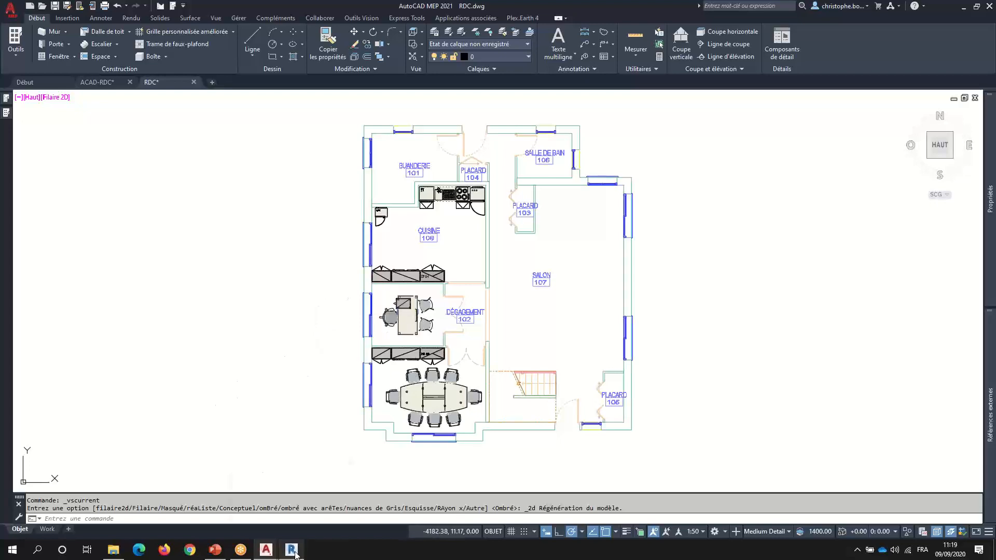
- Switch to the Revit Niveau 0 plan and examine the imported kitchen appliances and cabinets
{"action": "mouse_move", "coordinate": [294, 552]}
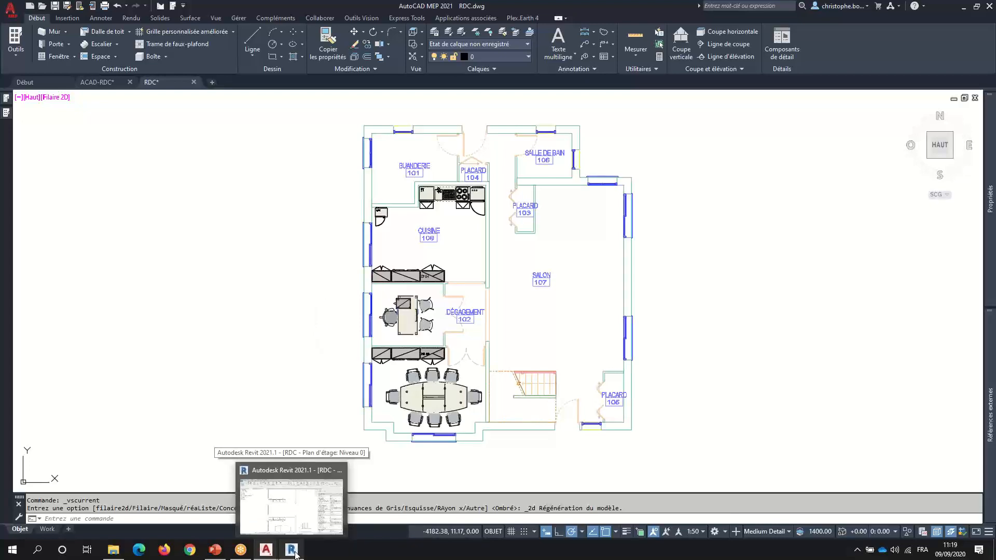
{"action": "left_click", "coordinate": [293, 552]}
{"action": "scroll", "coordinate": [396, 265], "scroll_direction": "down", "scroll_amount": 4}
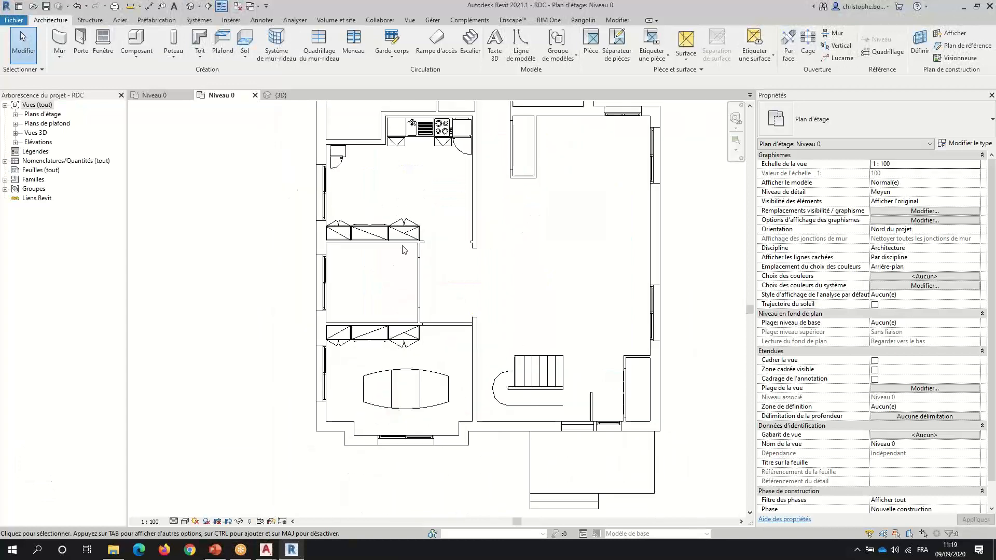
{"action": "scroll", "coordinate": [404, 229], "scroll_direction": "up", "scroll_amount": 5}
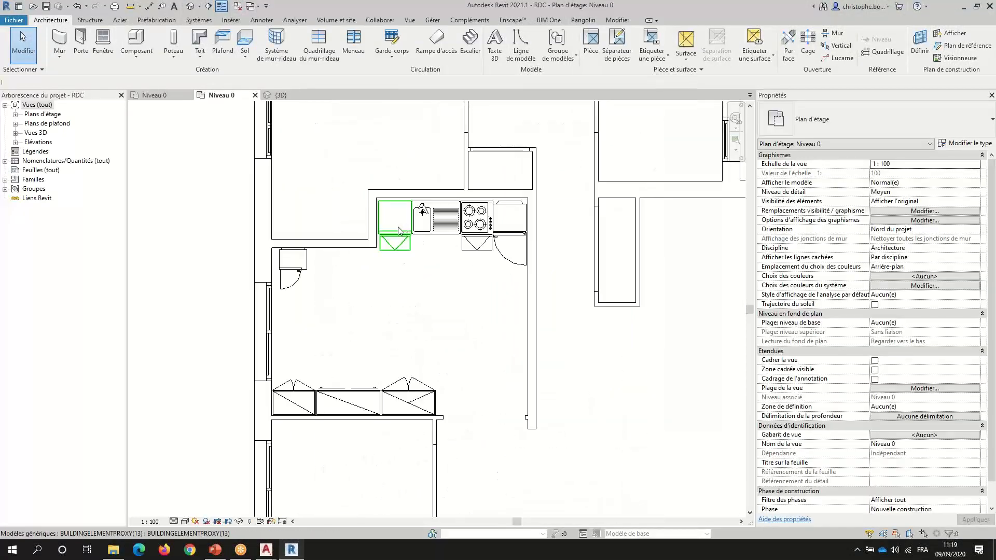
- Check the properties of the imported dishwasher in the Revit plan and switch back to the AutoCAD drawing
{"action": "left_click", "coordinate": [399, 230]}
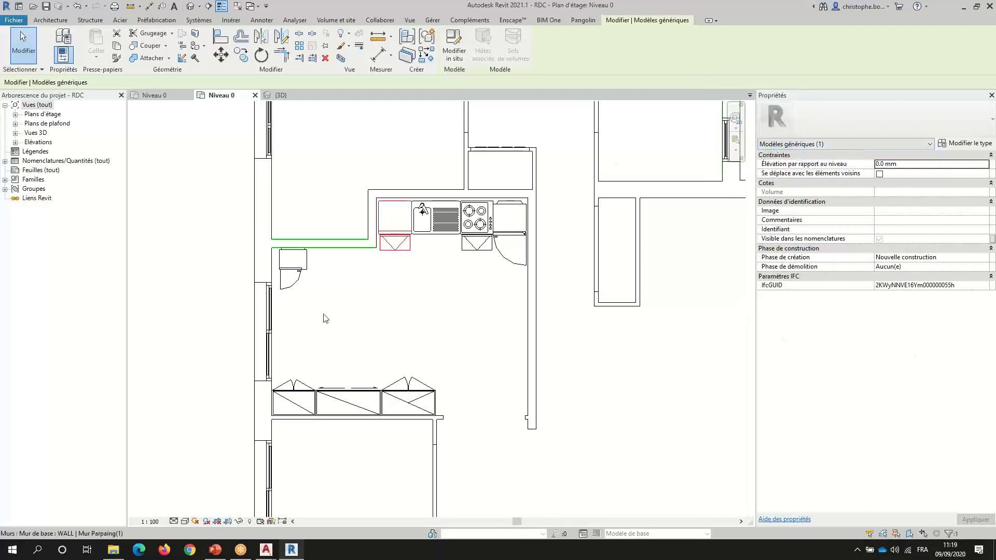
{"action": "mouse_move", "coordinate": [265, 549]}
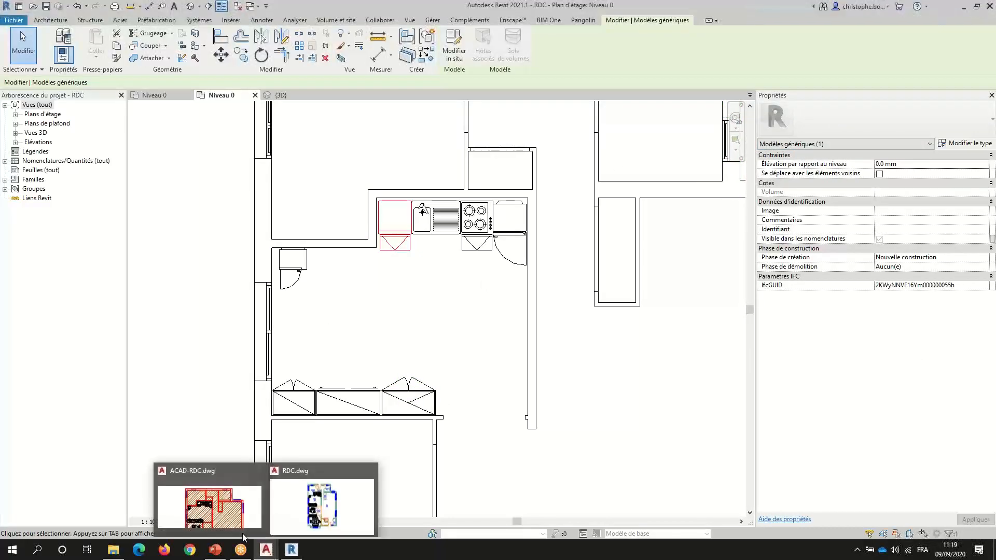
{"action": "left_click", "coordinate": [336, 472]}
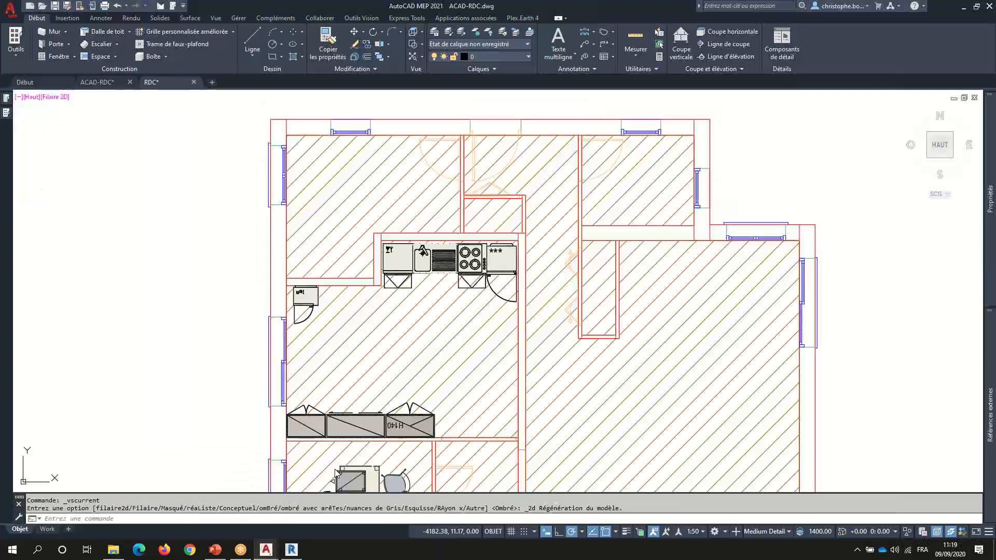
- Start an IFC export of ACAD-RDC and show the object types in its export options
{"action": "left_click", "coordinate": [11, 10]}
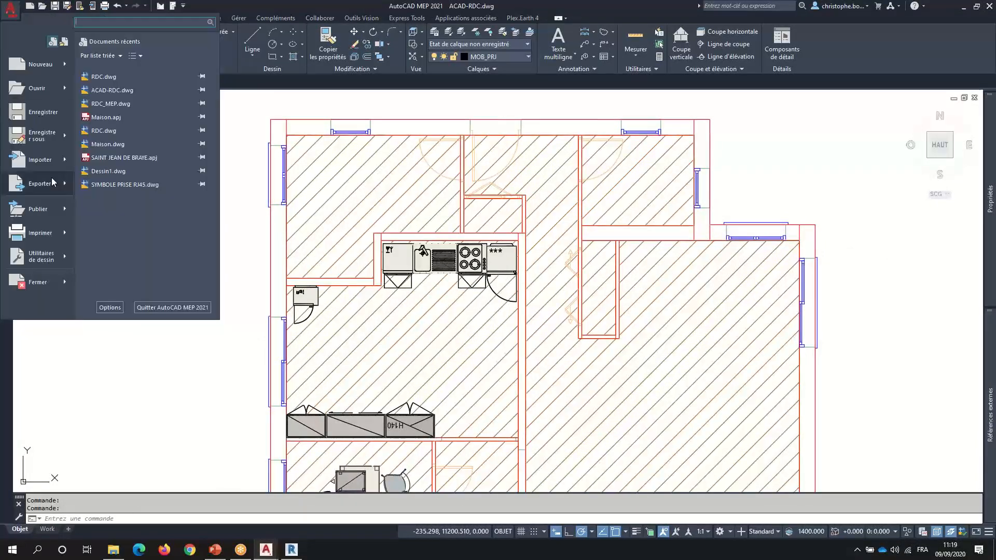
{"action": "mouse_move", "coordinate": [53, 182]}
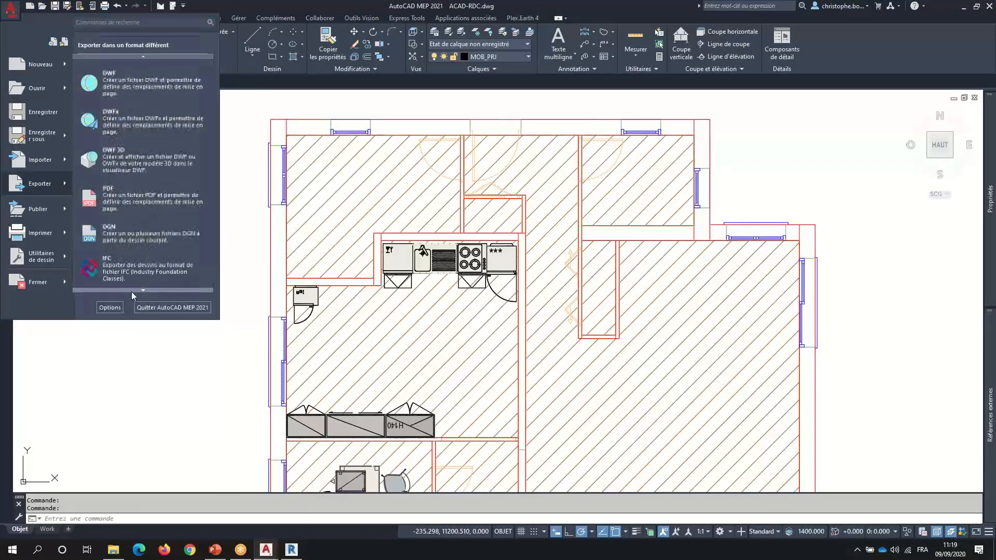
{"action": "mouse_move", "coordinate": [131, 291]}
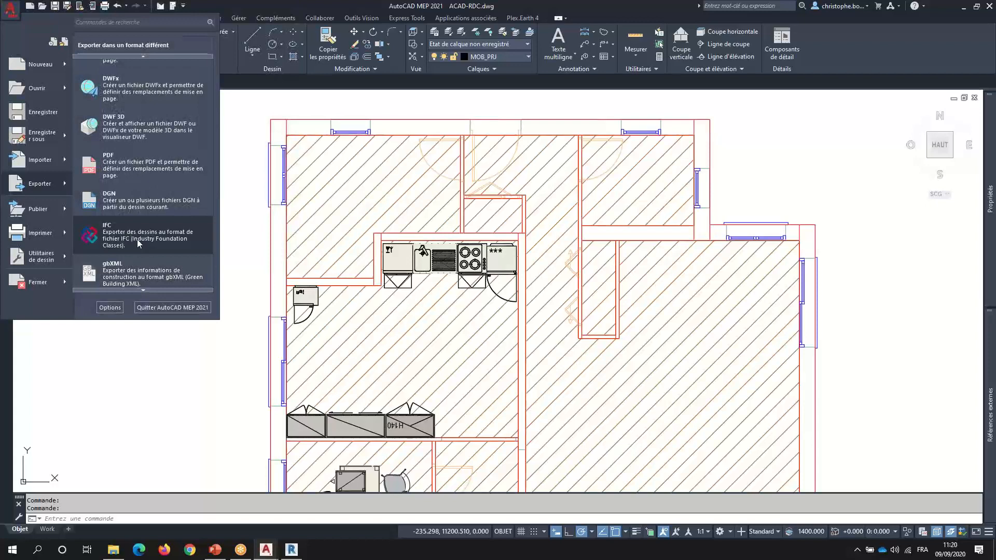
{"action": "left_click", "coordinate": [138, 243]}
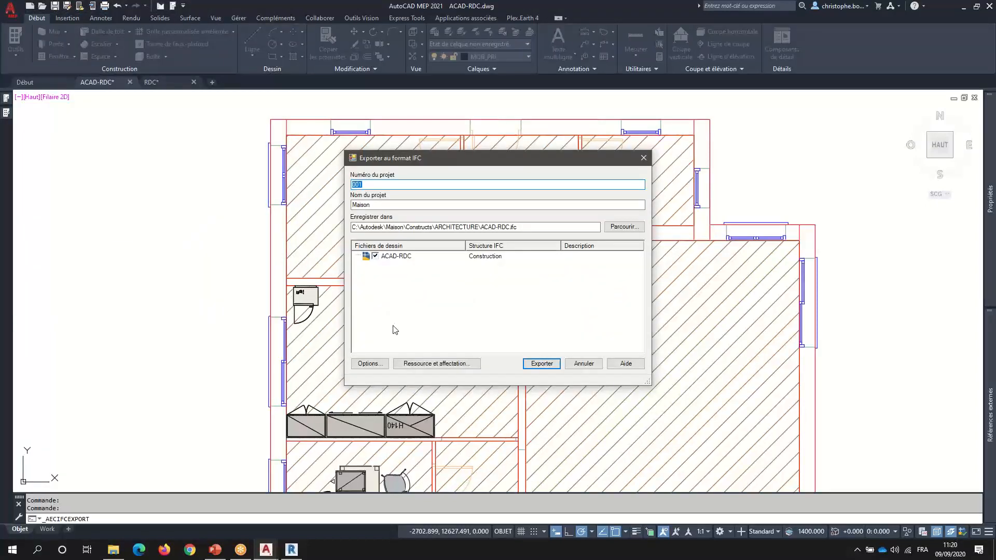
{"action": "left_click", "coordinate": [367, 364]}
{"action": "left_click", "coordinate": [59, 42]}
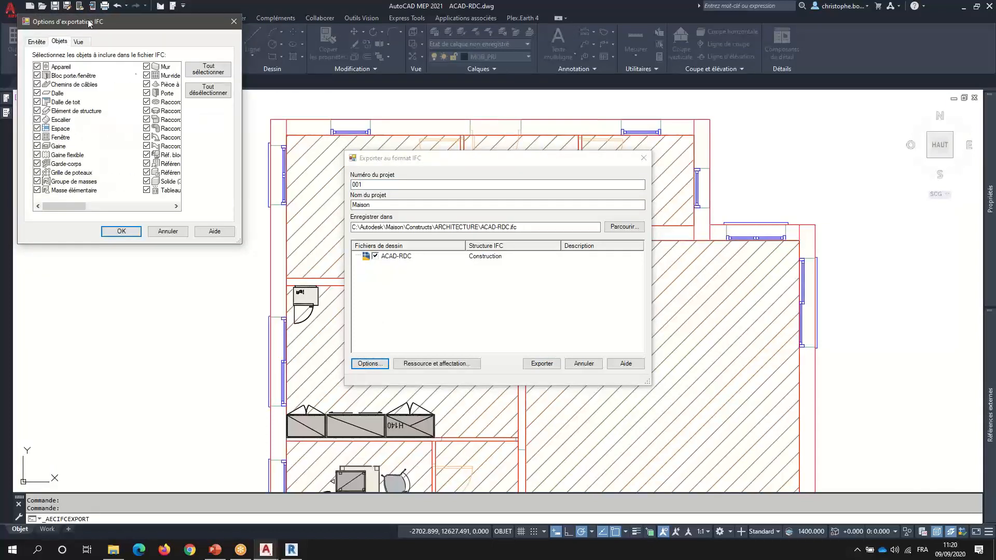
- Enlarge the IFC options to review all exportable object types, highlight Réf. bloc à vues mult., and leave without exporting
{"action": "left_click_drag", "start_coordinate": [89, 22], "coordinate": [165, 111]}
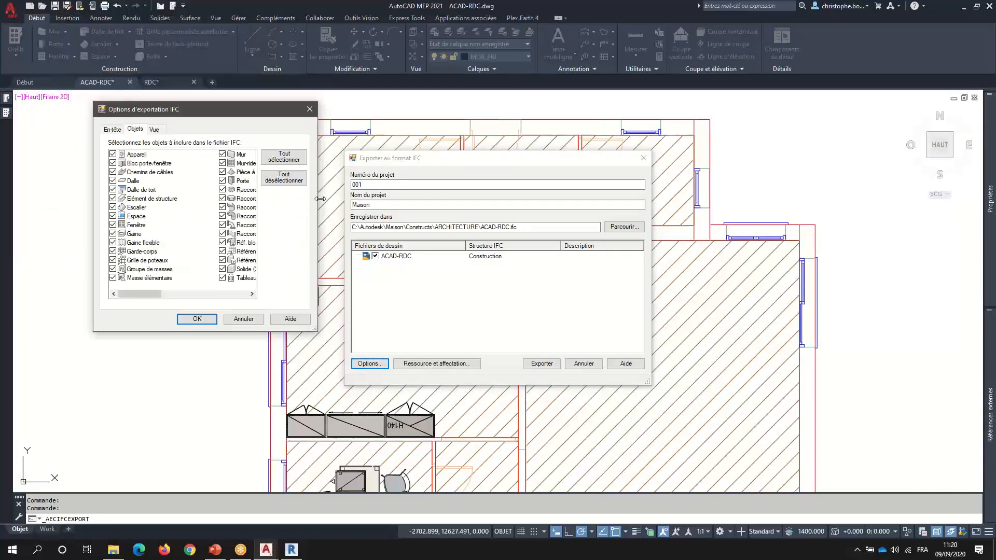
{"action": "left_click_drag", "start_coordinate": [320, 198], "coordinate": [427, 218]}
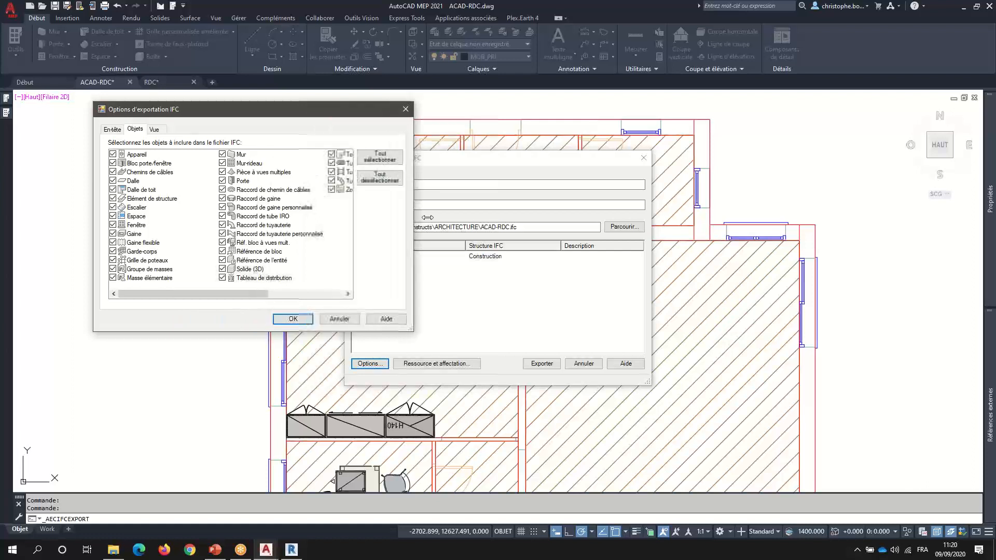
{"action": "left_click_drag", "start_coordinate": [275, 356], "coordinate": [273, 377]}
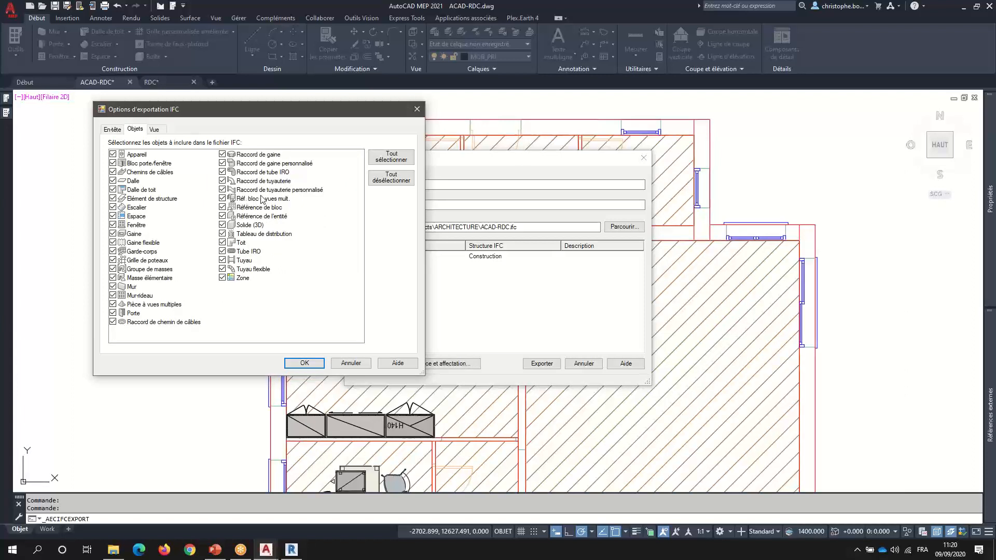
{"action": "left_click", "coordinate": [243, 201]}
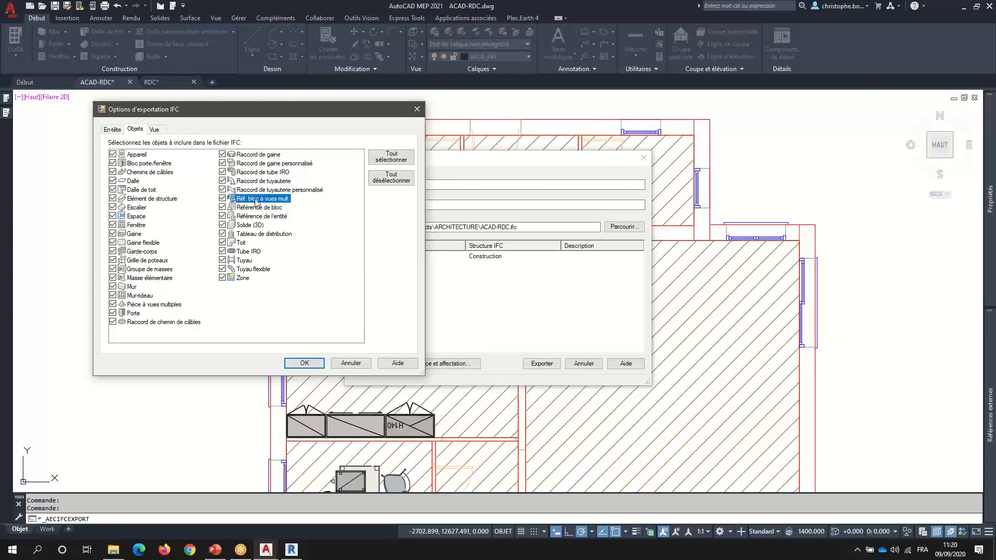
{"action": "left_click_drag", "start_coordinate": [280, 119], "coordinate": [228, 132]}
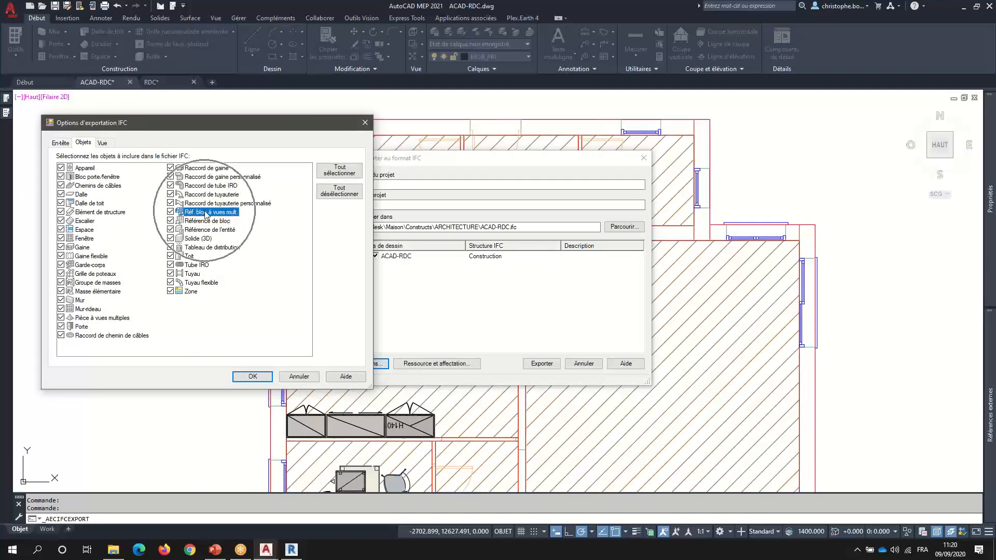
{"action": "left_click", "coordinate": [365, 122]}
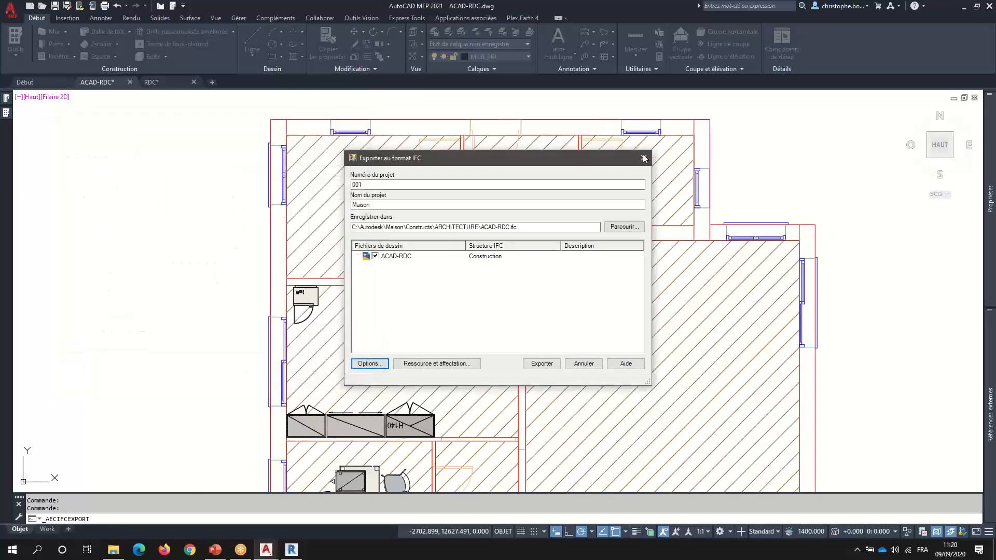
{"action": "left_click", "coordinate": [643, 158]}
- Inspect the extended data and property sets of the kitchen sink's multi-view block, including its definition description and EMPLACEMENT
{"action": "scroll", "coordinate": [404, 264], "scroll_direction": "up", "scroll_amount": 8}
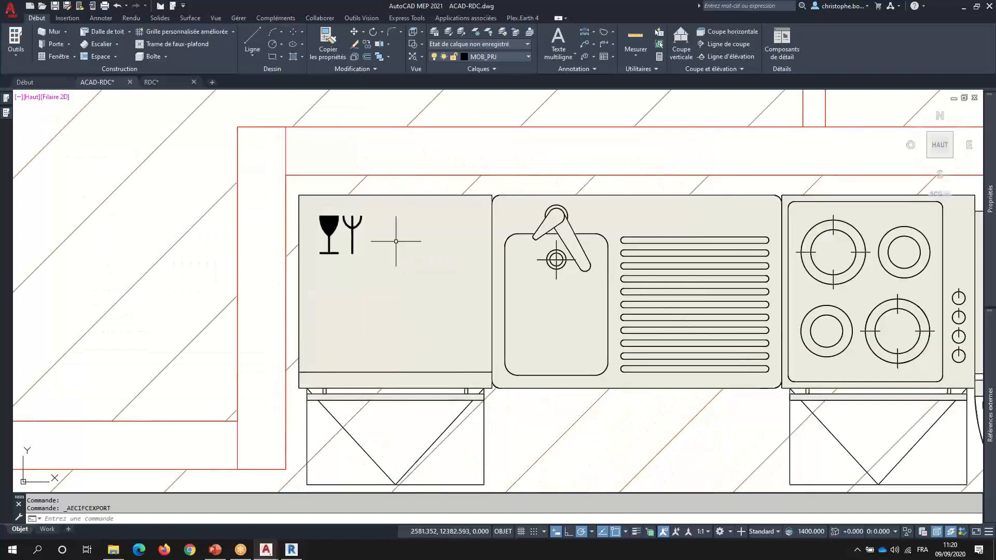
{"action": "left_click", "coordinate": [538, 195]}
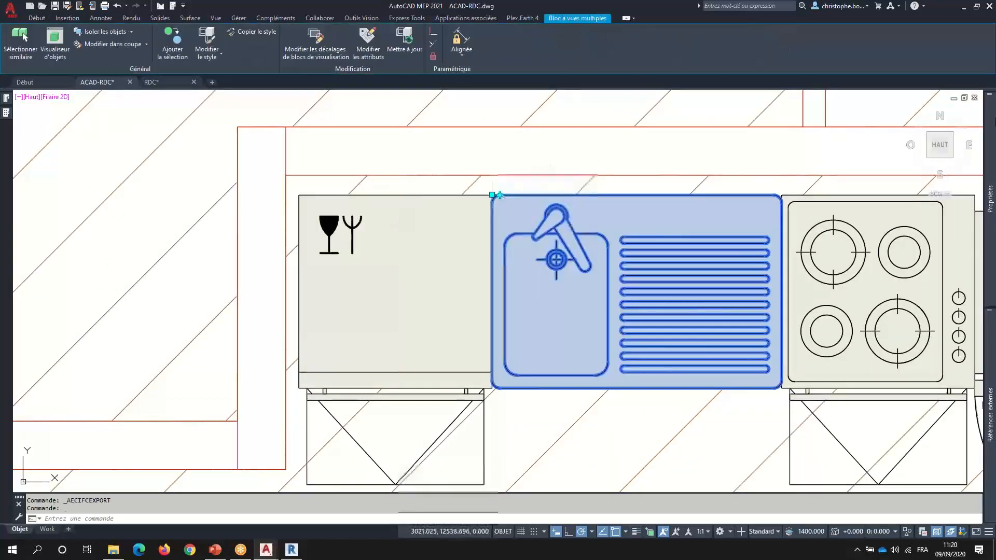
{"action": "mouse_move", "coordinate": [990, 199]}
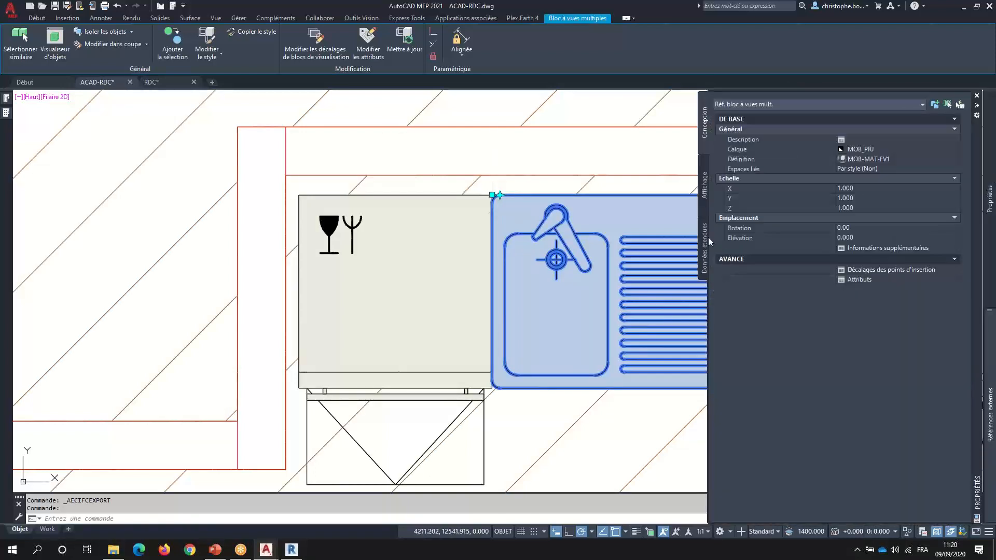
{"action": "left_click", "coordinate": [702, 248]}
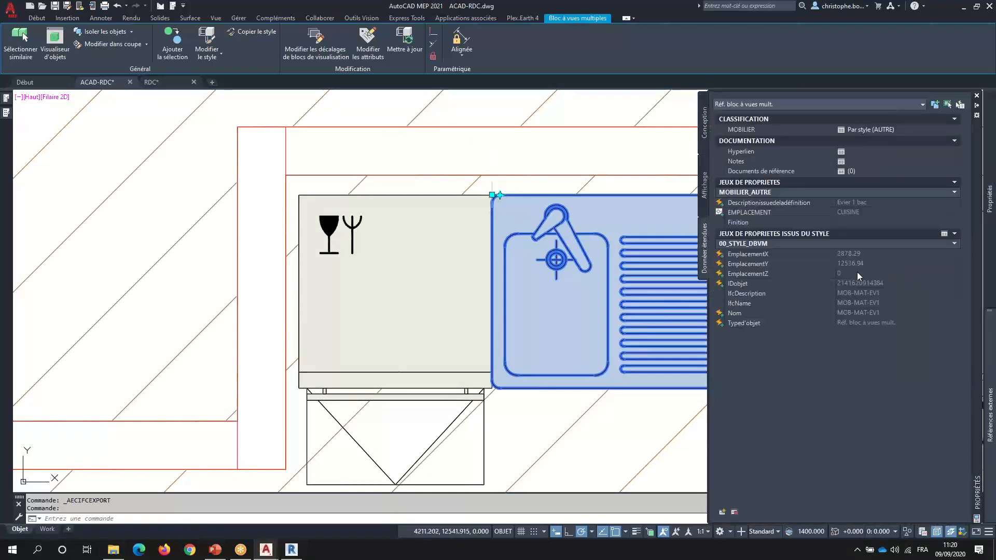
{"action": "left_click", "coordinate": [858, 212]}
{"action": "left_click", "coordinate": [856, 203]}
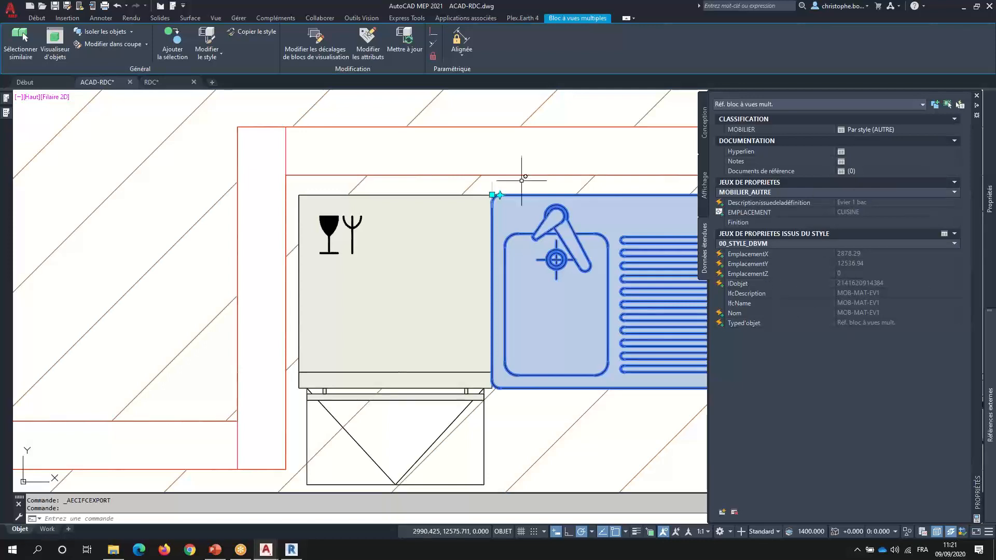
{"action": "key", "text": "Escape"}
- Open the multi-view block definition of the upper visitor chair beside the office desk
{"action": "scroll", "coordinate": [584, 229], "scroll_direction": "down", "scroll_amount": 10}
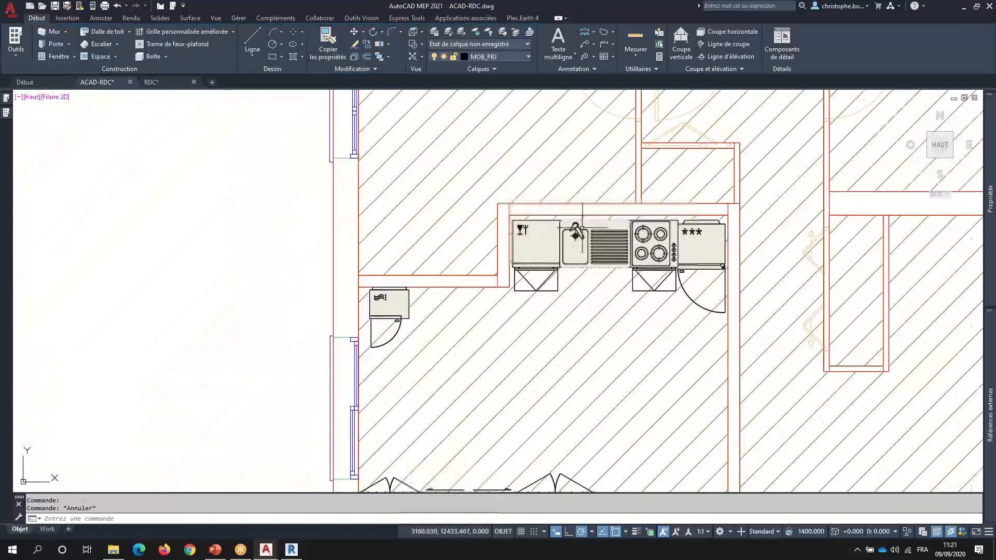
{"action": "scroll", "coordinate": [469, 217], "scroll_direction": "up", "scroll_amount": 9}
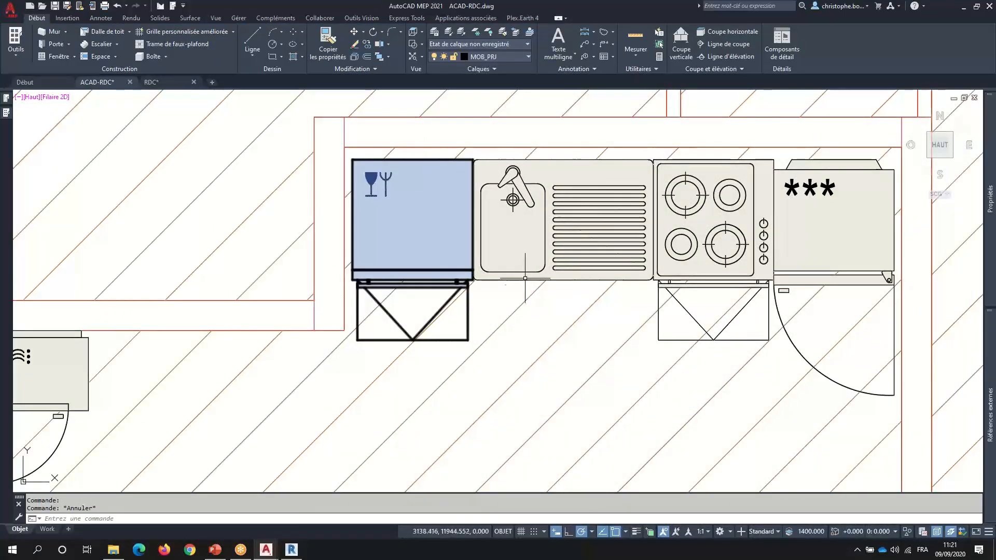
{"action": "scroll", "coordinate": [529, 285], "scroll_direction": "down", "scroll_amount": 8}
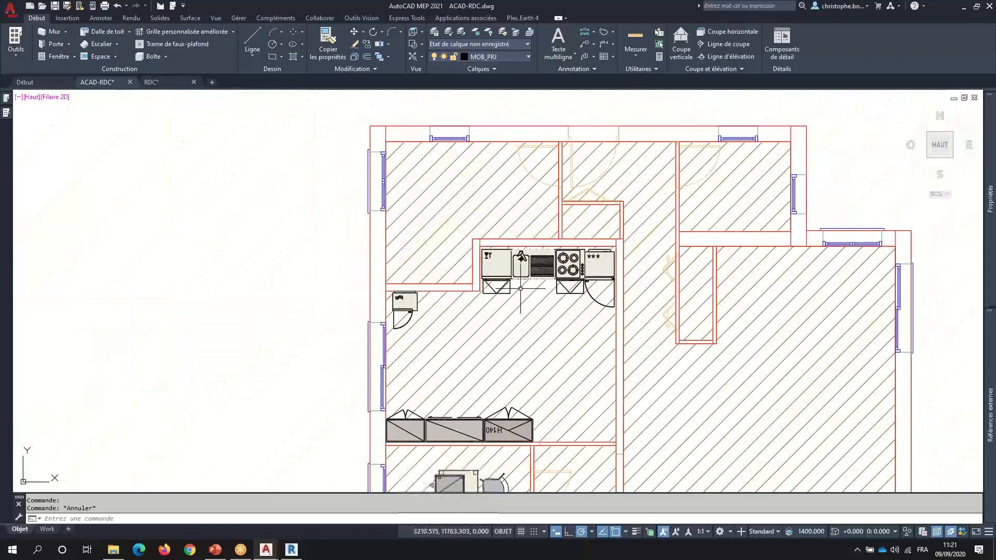
{"action": "middle_click_drag", "start_coordinate": [524, 326], "coordinate": [489, 239]}
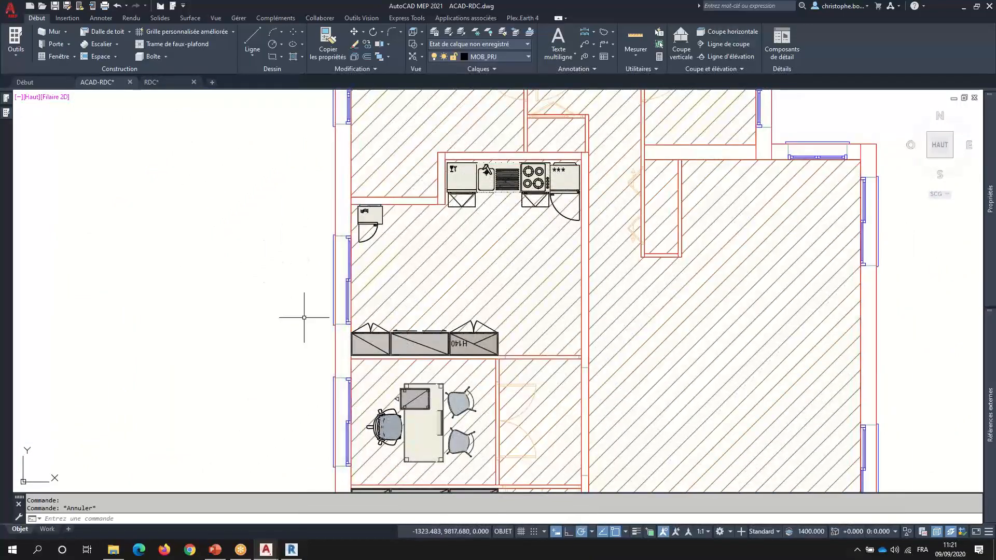
{"action": "middle_click_drag", "start_coordinate": [423, 418], "coordinate": [395, 319]}
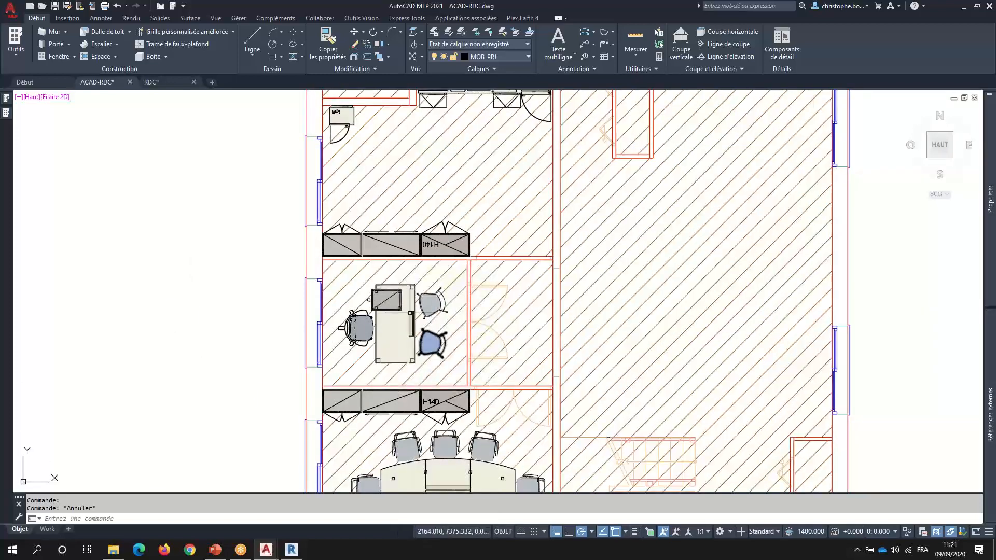
{"action": "scroll", "coordinate": [424, 296], "scroll_direction": "up", "scroll_amount": 8}
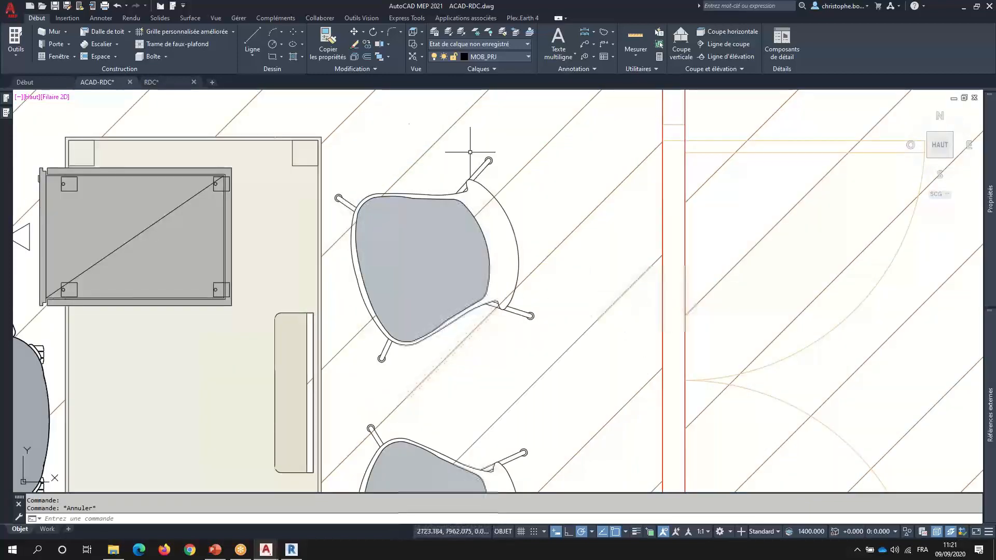
{"action": "left_click", "coordinate": [428, 195]}
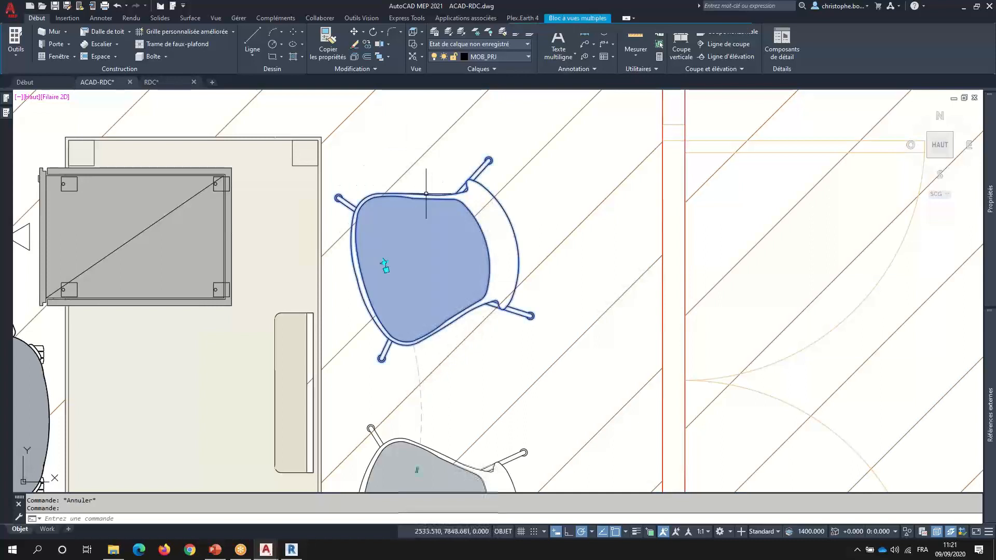
{"action": "right_click", "coordinate": [427, 195]}
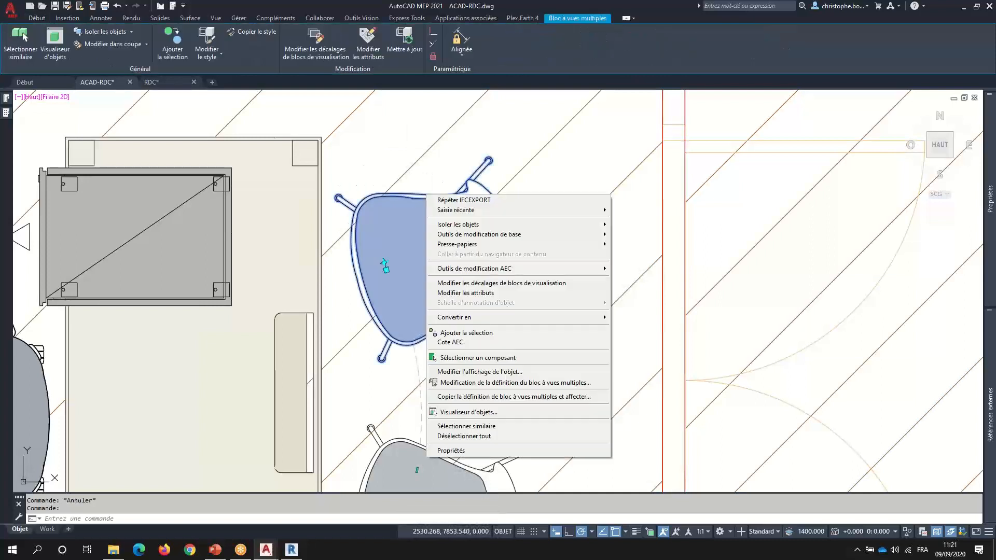
{"action": "left_click", "coordinate": [463, 383]}
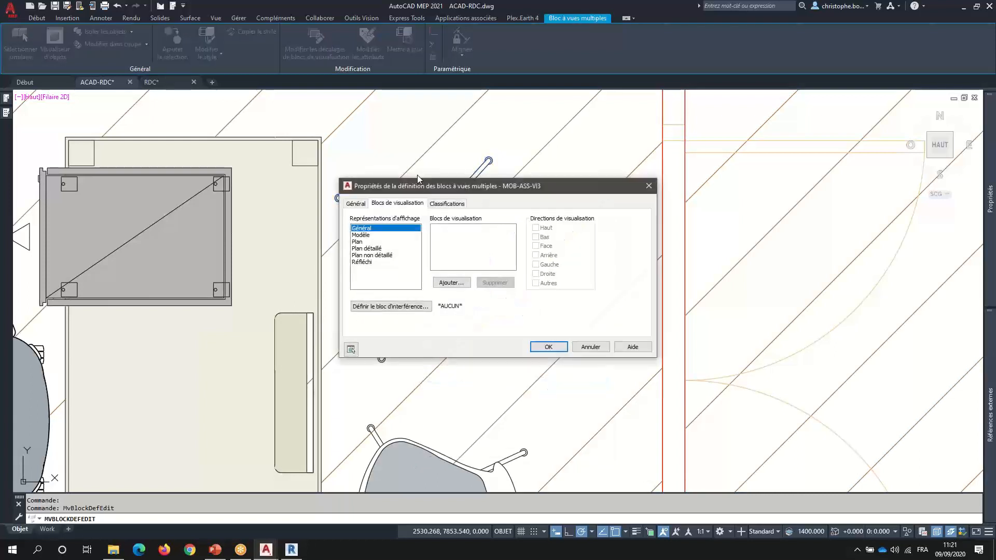
- Review the chair's view blocks for the Modèle, Plan and Plan détaillé display representations, and close the definition without changes
{"action": "left_click", "coordinate": [449, 205]}
{"action": "left_click", "coordinate": [399, 203]}
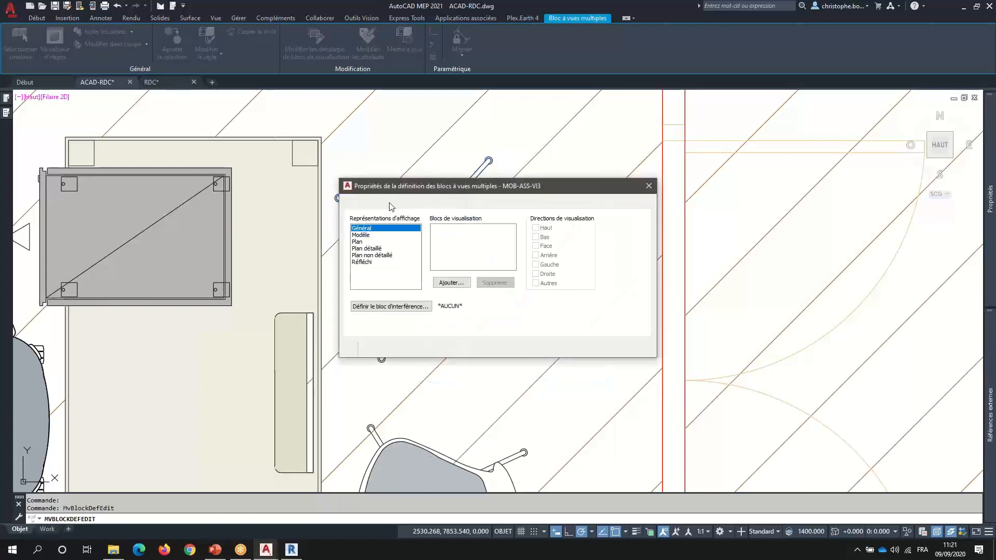
{"action": "left_click", "coordinate": [363, 235]}
{"action": "left_click", "coordinate": [357, 243]}
{"action": "left_click", "coordinate": [363, 249]}
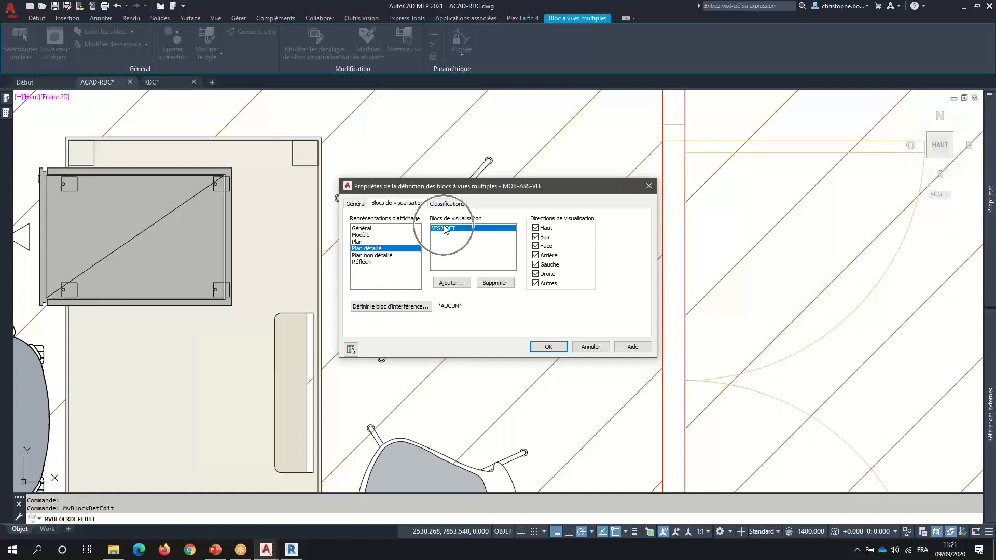
{"action": "left_click", "coordinate": [364, 251]}
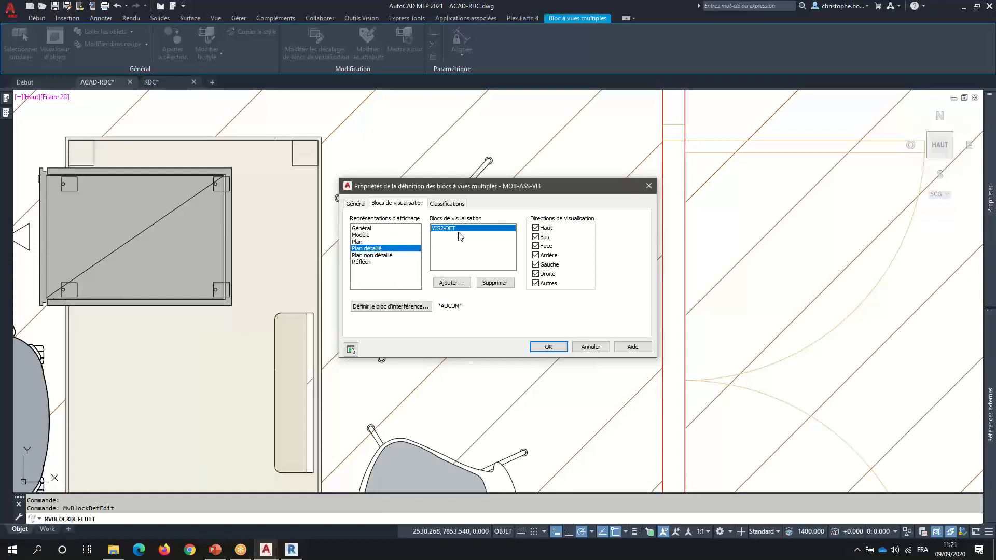
{"action": "left_click", "coordinate": [590, 347]}
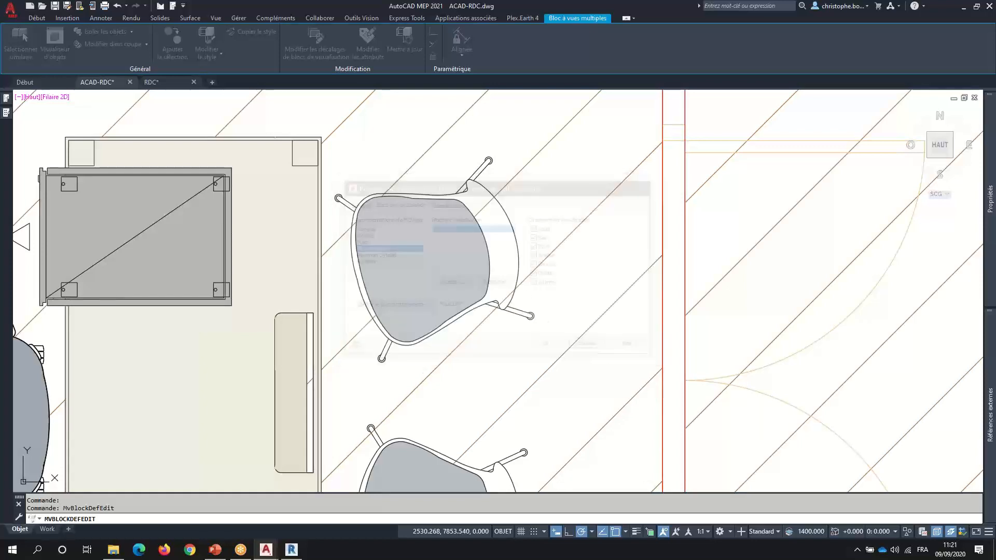
- Choose the chair's detailed view block VIS2-DET as the block definition to edit
{"action": "middle_click_drag", "start_coordinate": [466, 202], "coordinate": [436, 247]}
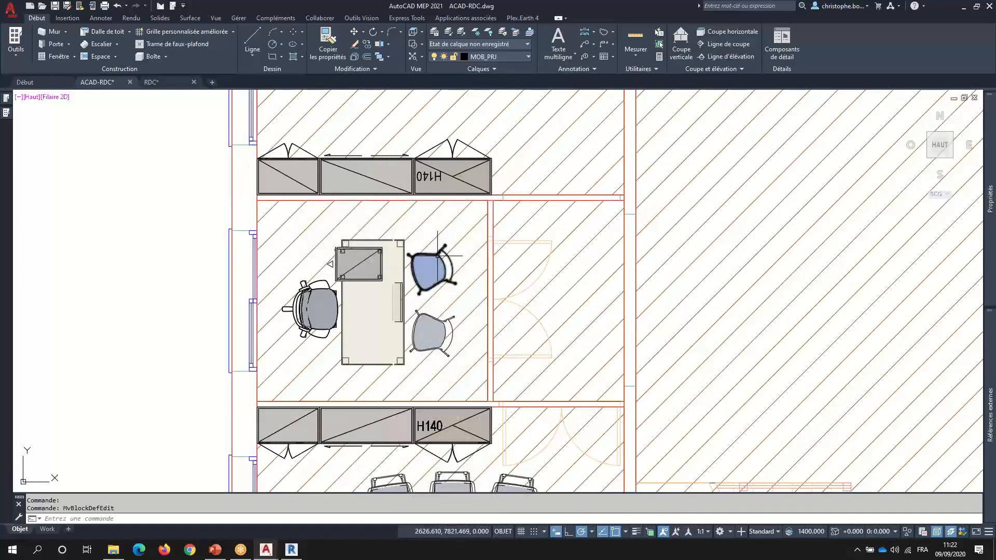
{"action": "left_click", "coordinate": [67, 21]}
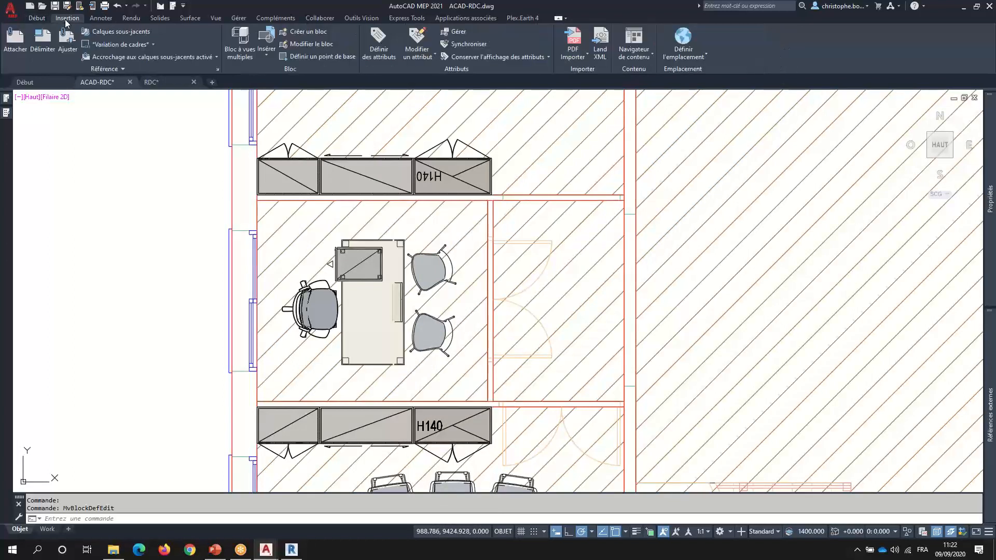
{"action": "left_click", "coordinate": [313, 45]}
{"action": "left_click", "coordinate": [429, 285]}
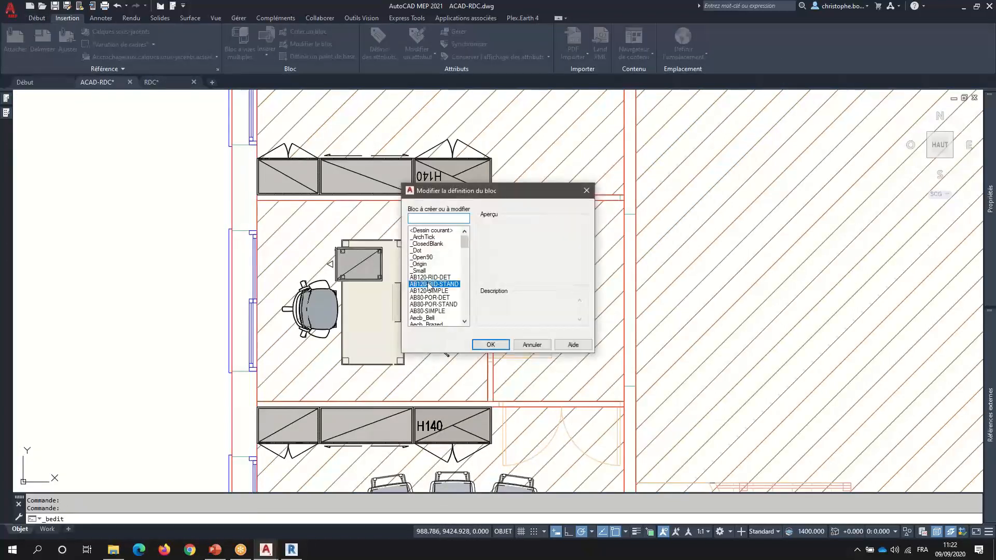
{"action": "scroll", "coordinate": [433, 306], "scroll_direction": "down", "scroll_amount": 15}
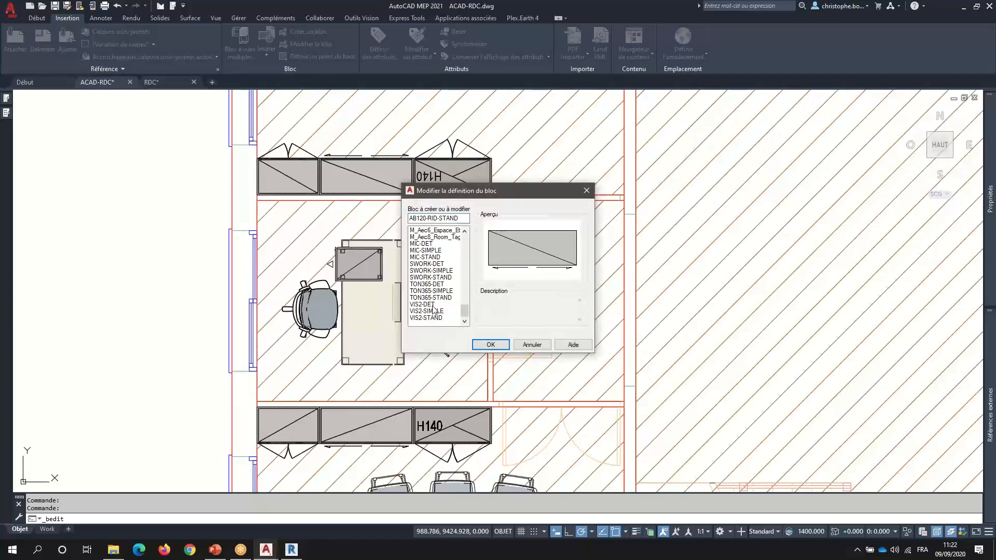
{"action": "left_click", "coordinate": [433, 305]}
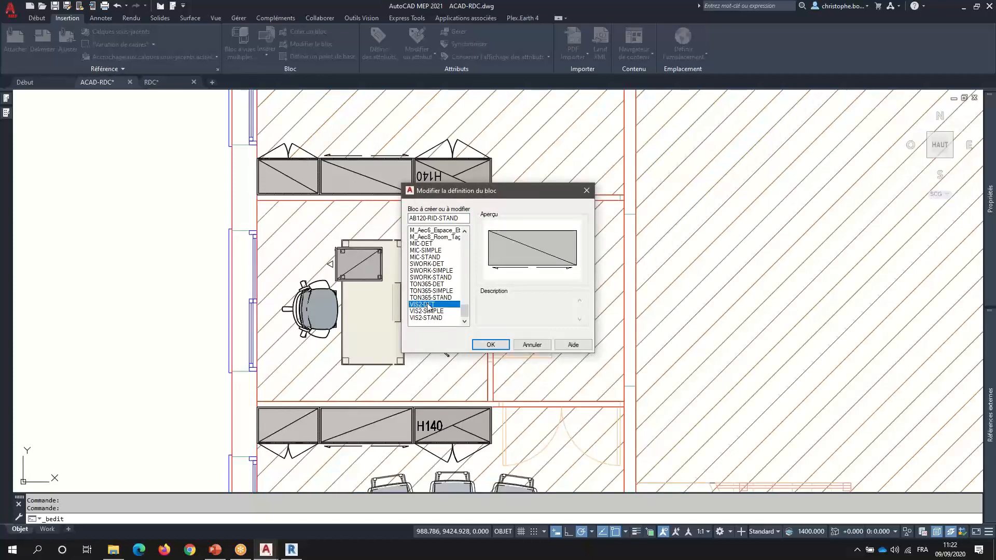
- Open the block VIS2-DET in the block editor and explode all of the chair's geometry
{"action": "left_click", "coordinate": [491, 345]}
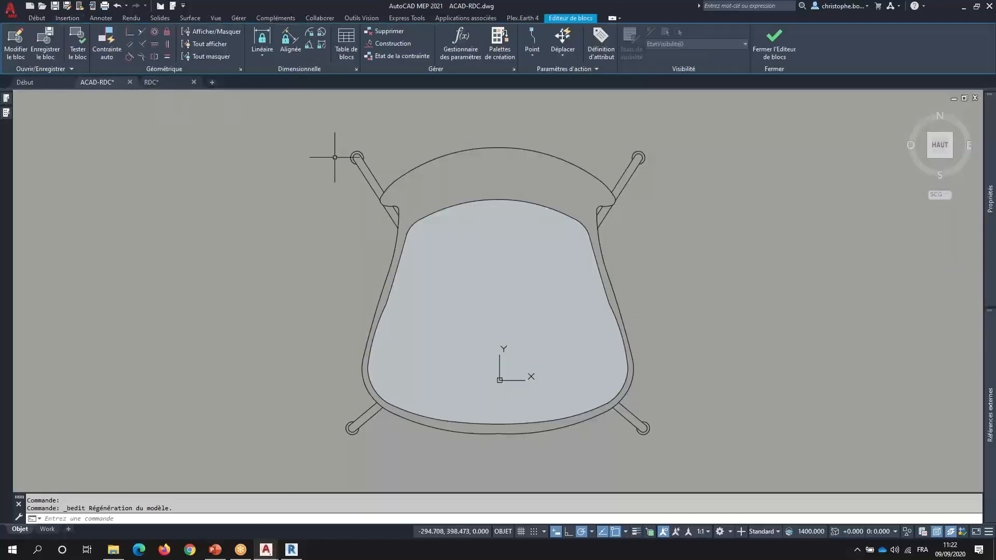
{"action": "scroll", "coordinate": [332, 158], "scroll_direction": "down", "scroll_amount": 6}
{"action": "left_click", "coordinate": [300, 162]}
{"action": "left_click", "coordinate": [475, 283]}
{"action": "scroll", "coordinate": [429, 232], "scroll_direction": "up", "scroll_amount": 4}
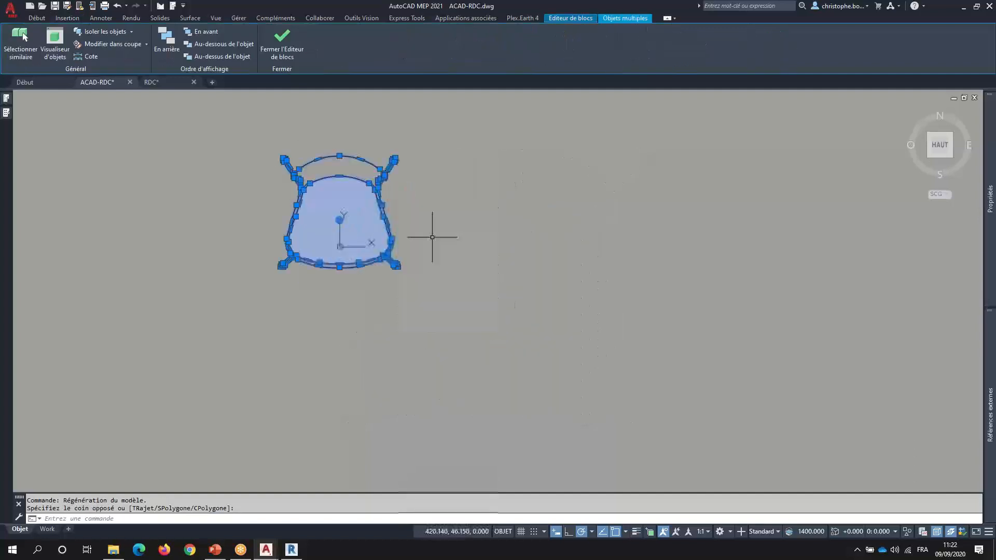
{"action": "middle_click_drag", "start_coordinate": [178, 129], "coordinate": [253, 173]}
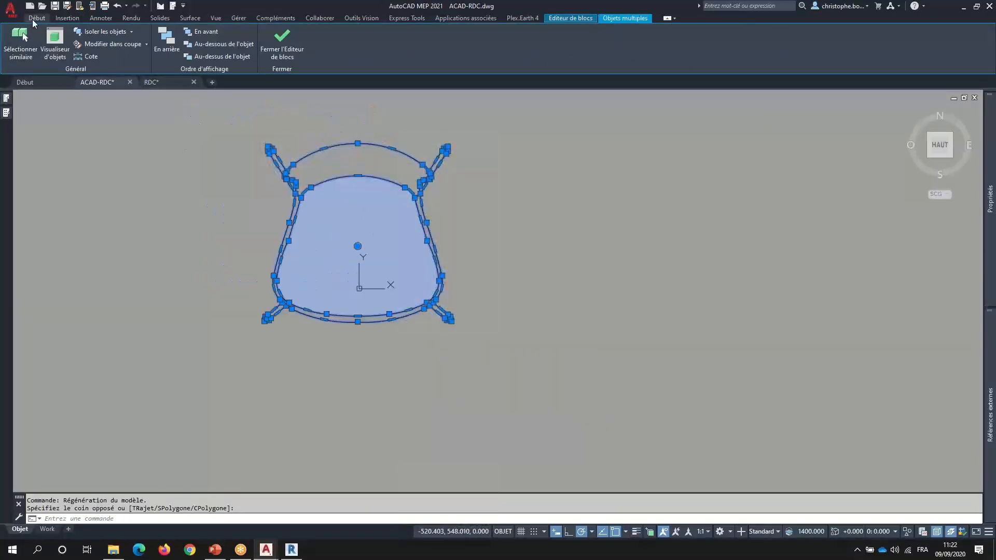
{"action": "left_click", "coordinate": [34, 19]}
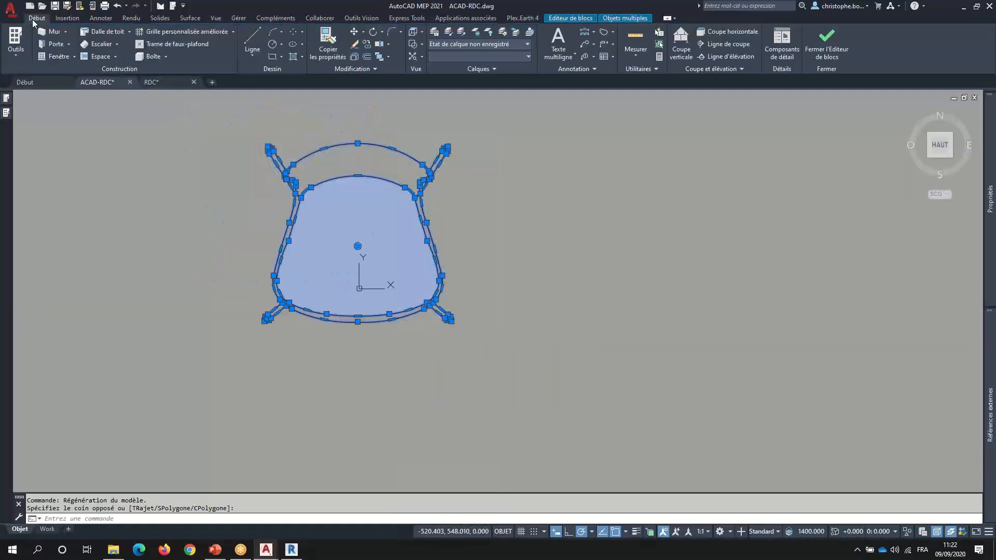
{"action": "left_click", "coordinate": [356, 58]}
- Extrude all of the chair's linework as surfaces with a height of 1
{"action": "left_click", "coordinate": [224, 121]}
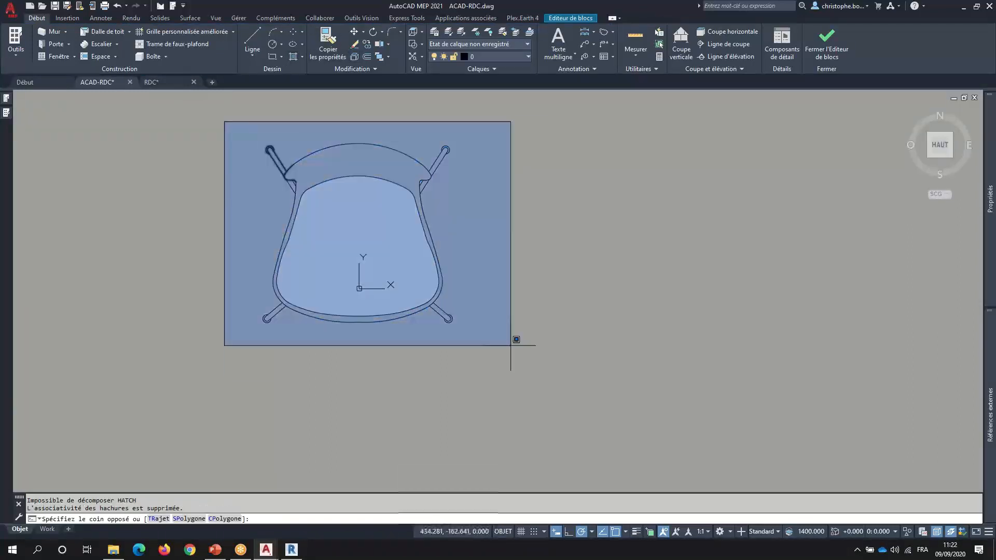
{"action": "left_click", "coordinate": [542, 372]}
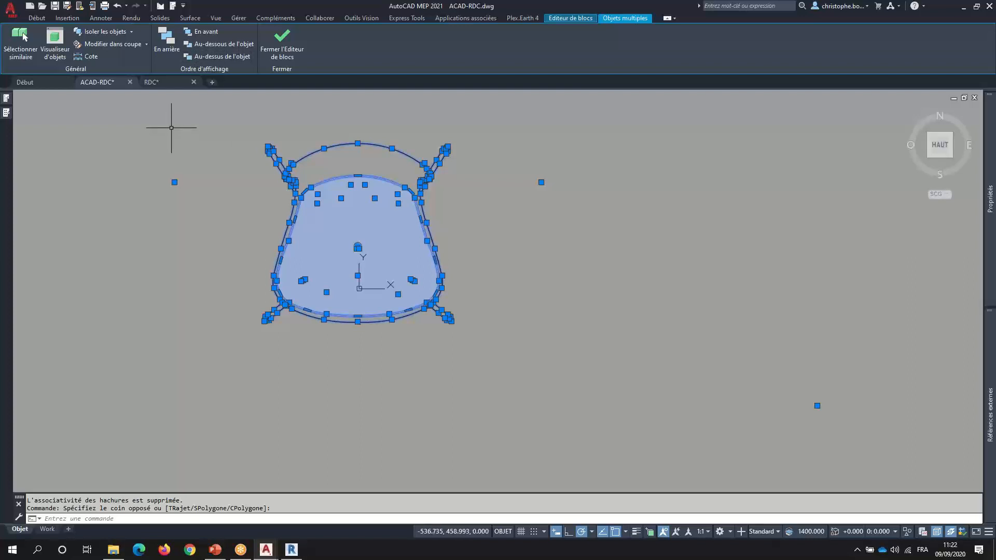
{"action": "left_click", "coordinate": [189, 20]}
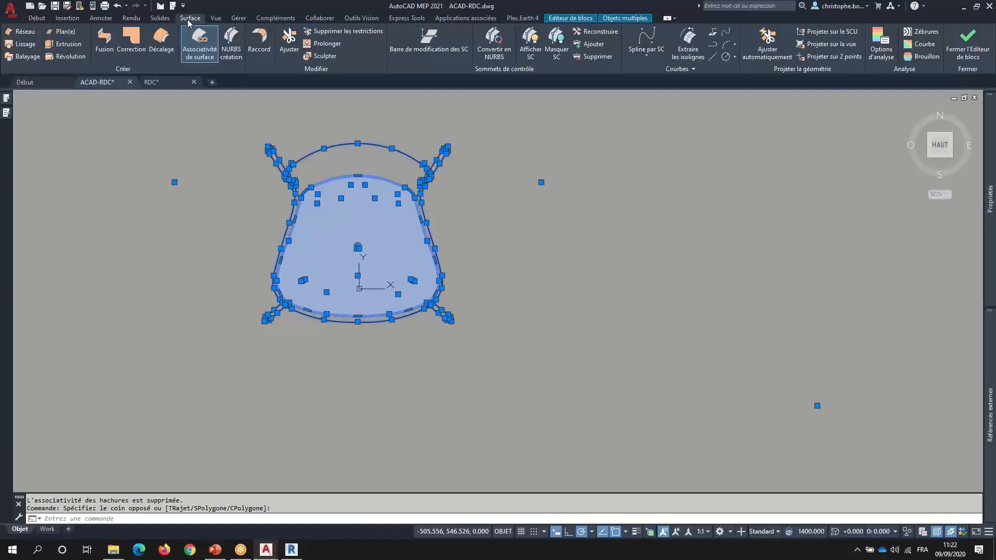
{"action": "key", "text": "ctrl"}
{"action": "right_click", "coordinate": [233, 68]}
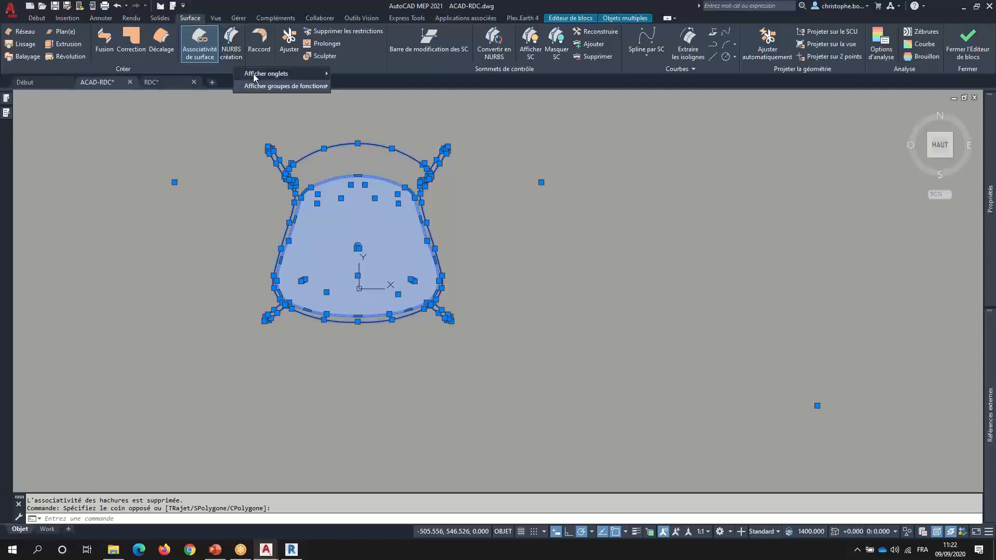
{"action": "mouse_move", "coordinate": [253, 74]}
{"action": "key", "text": "Escape"}
{"action": "key", "text": "Escape"}
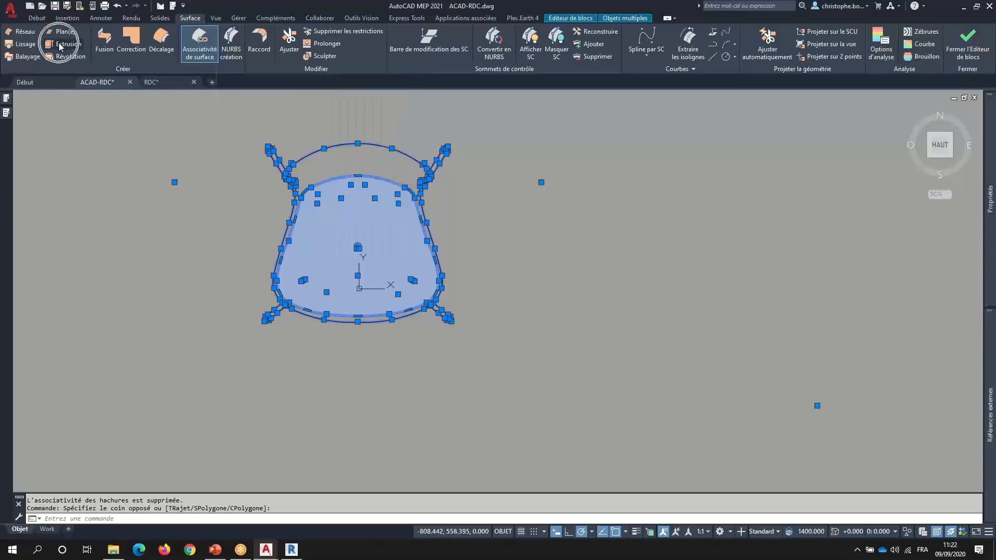
{"action": "key", "text": "Escape"}
{"action": "left_click", "coordinate": [76, 94]}
{"action": "key", "text": "Return"}
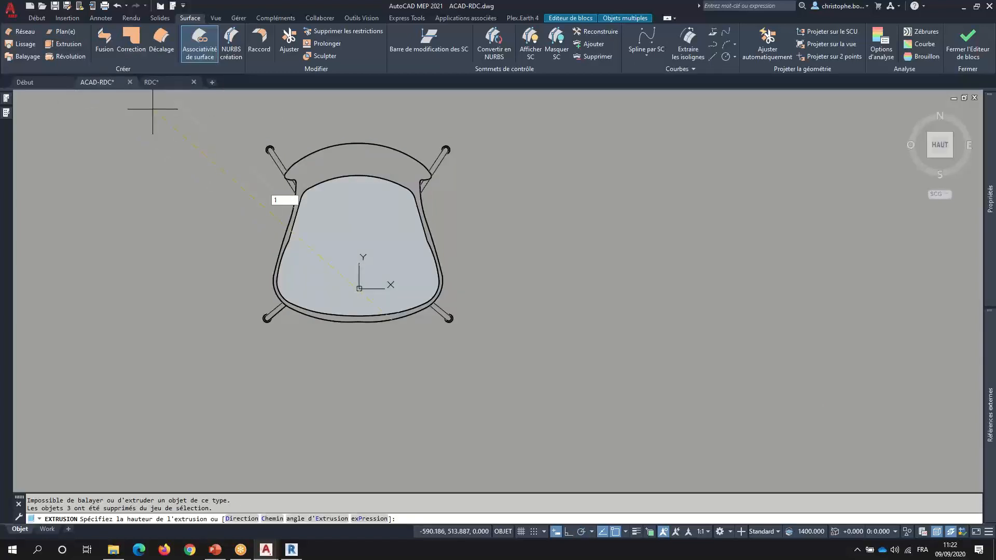
{"action": "type", "text": "1"}
{"action": "key", "text": "Return"}
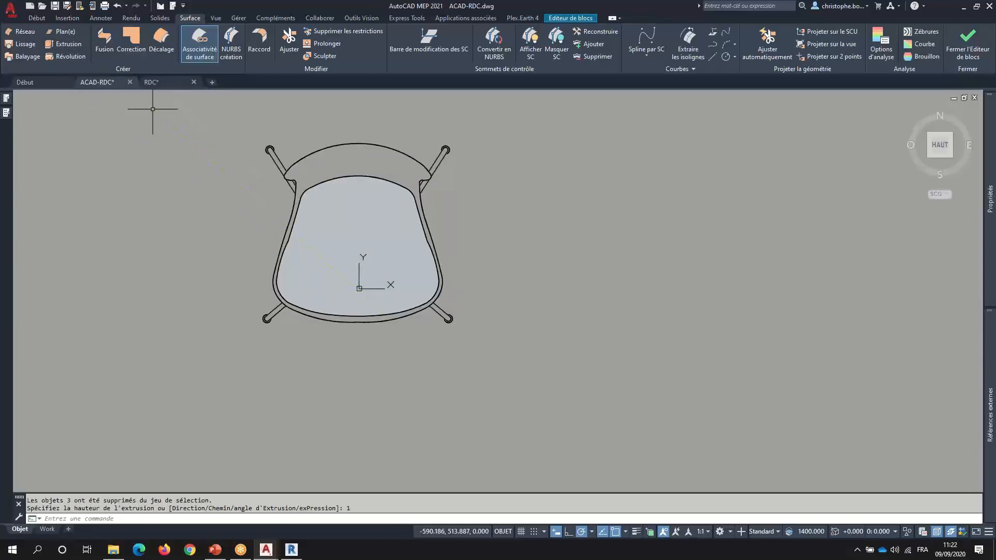
- Examine the extruded seat edges and leg ends of the chair block up close in an isometric view
{"action": "left_click", "coordinate": [929, 156]}
{"action": "scroll", "coordinate": [490, 386], "scroll_direction": "up", "scroll_amount": 10}
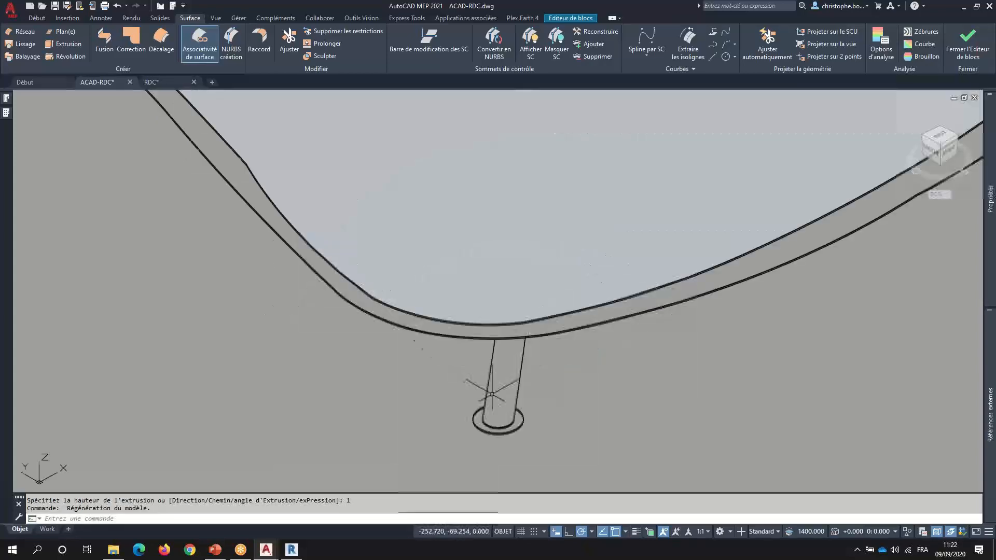
{"action": "scroll", "coordinate": [494, 346], "scroll_direction": "up", "scroll_amount": 2}
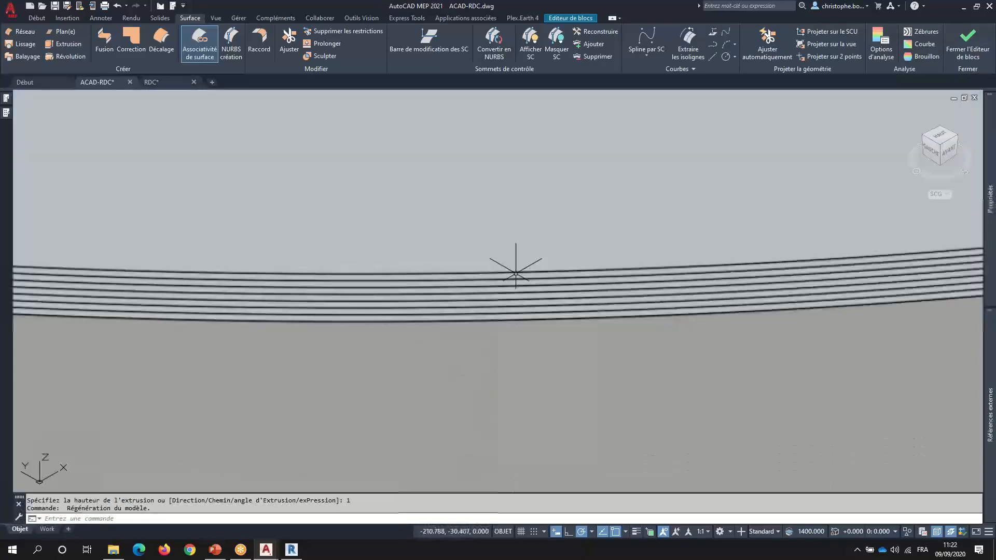
{"action": "scroll", "coordinate": [514, 266], "scroll_direction": "down", "scroll_amount": 4}
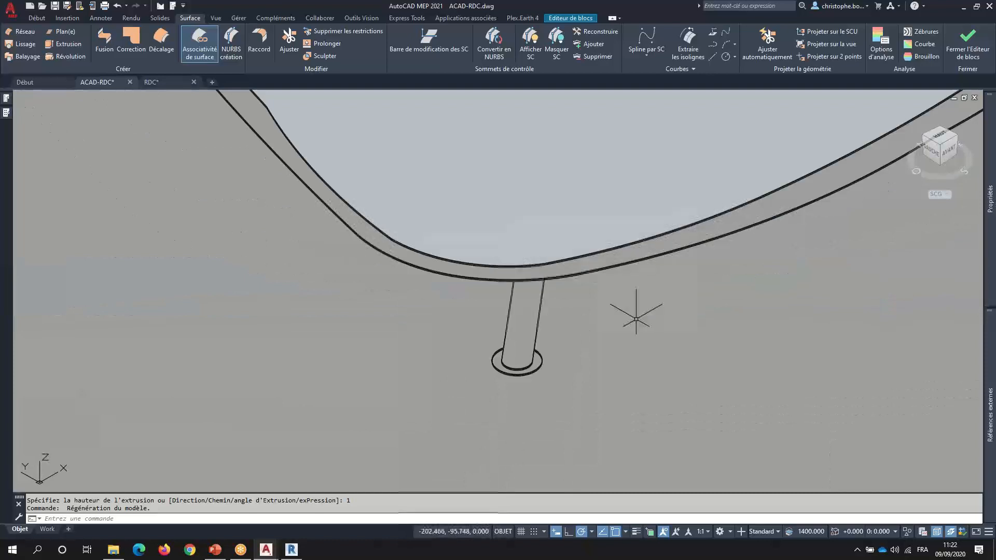
{"action": "scroll", "coordinate": [542, 367], "scroll_direction": "up", "scroll_amount": 5}
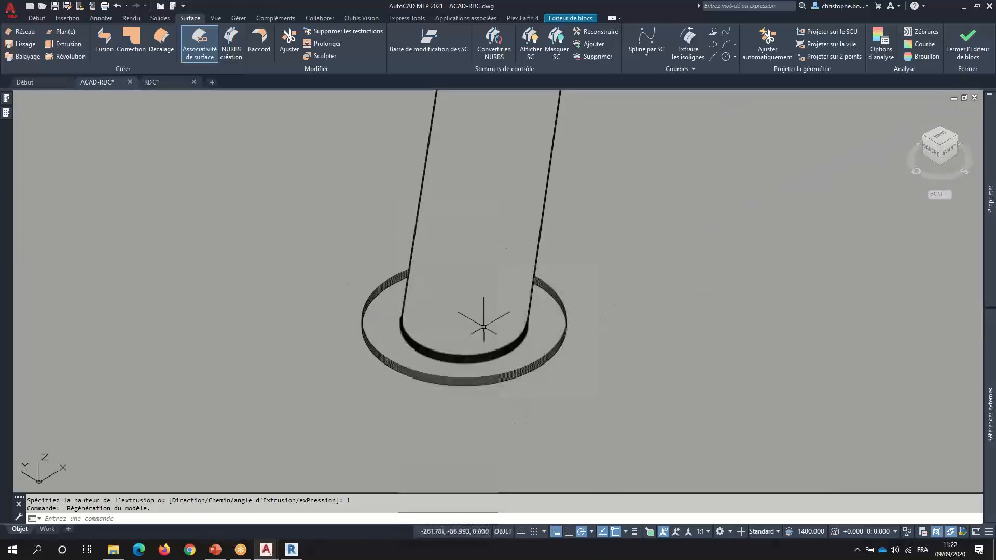
{"action": "scroll", "coordinate": [478, 327], "scroll_direction": "down", "scroll_amount": 5}
{"action": "scroll", "coordinate": [478, 327], "scroll_direction": "down", "scroll_amount": 5}
{"action": "scroll", "coordinate": [472, 264], "scroll_direction": "up", "scroll_amount": 4}
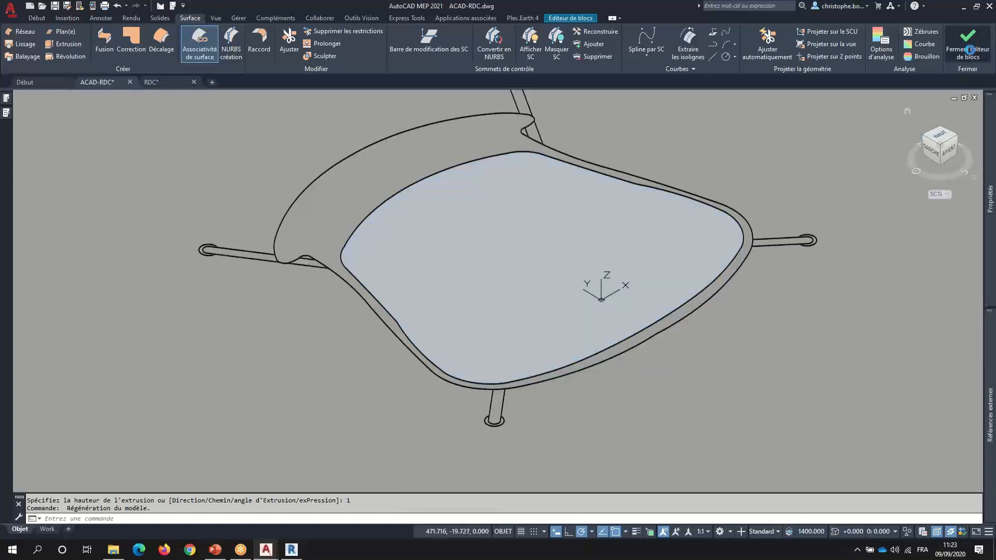
- Close the block editor saving the changes, and show the drawing's furniture in the Isométrique orientée SO view
{"action": "left_click", "coordinate": [969, 51]}
{"action": "left_click", "coordinate": [478, 262]}
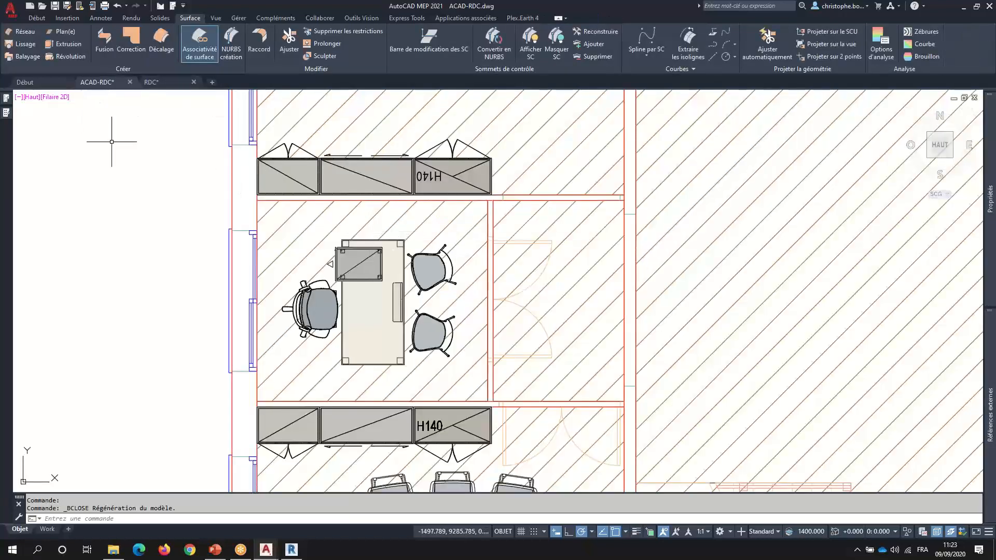
{"action": "left_click", "coordinate": [57, 99]}
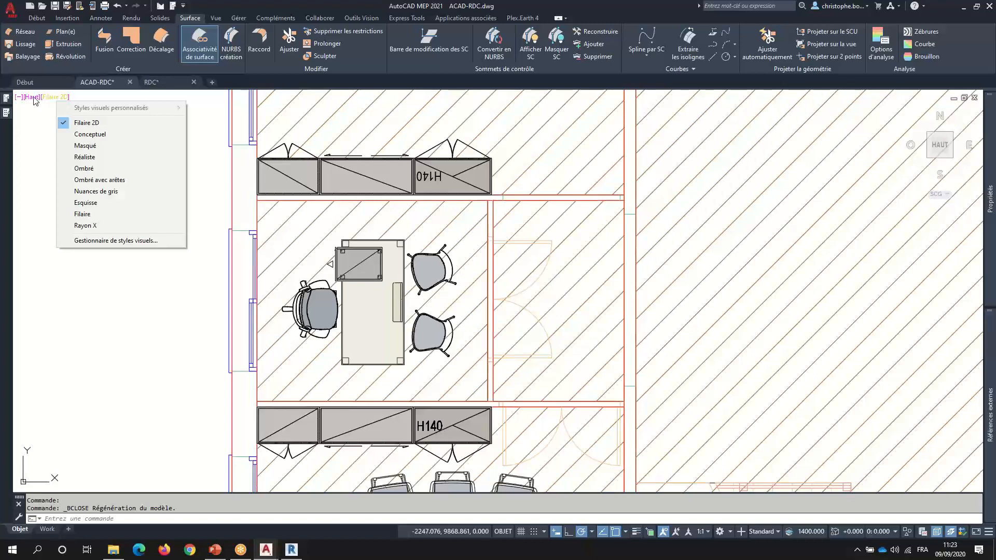
{"action": "left_click", "coordinate": [34, 98]}
{"action": "left_click", "coordinate": [83, 191]}
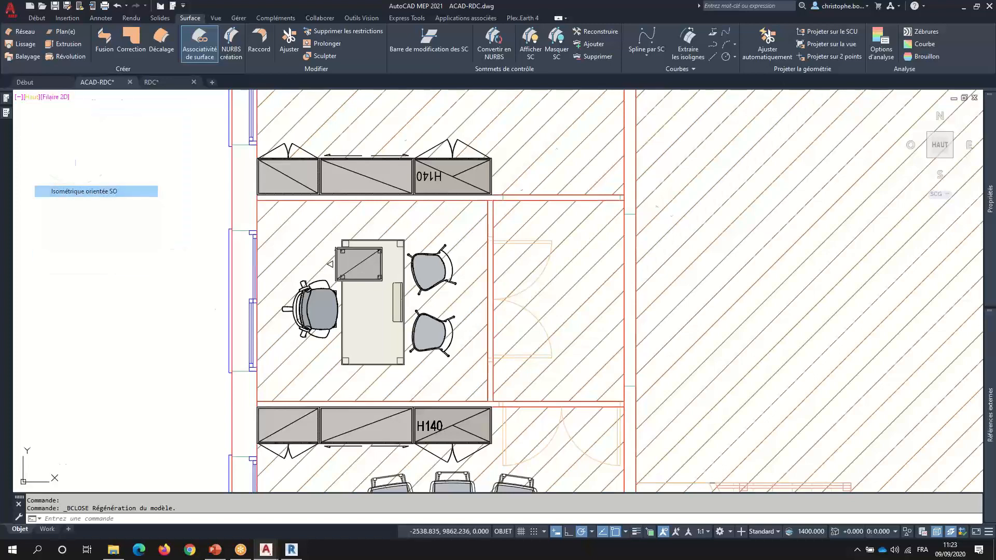
{"action": "scroll", "coordinate": [354, 435], "scroll_direction": "up", "scroll_amount": 10}
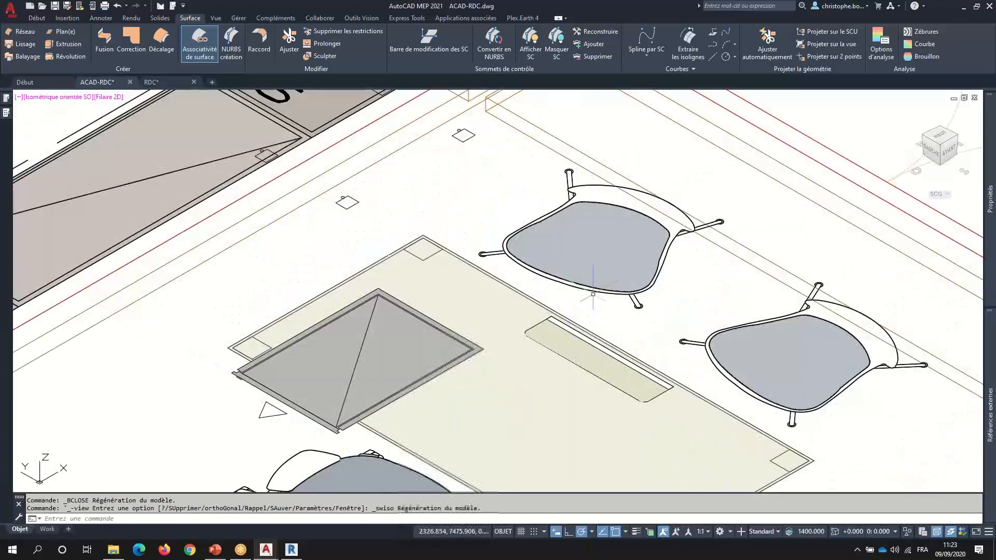
{"action": "scroll", "coordinate": [715, 333], "scroll_direction": "down", "scroll_amount": 10}
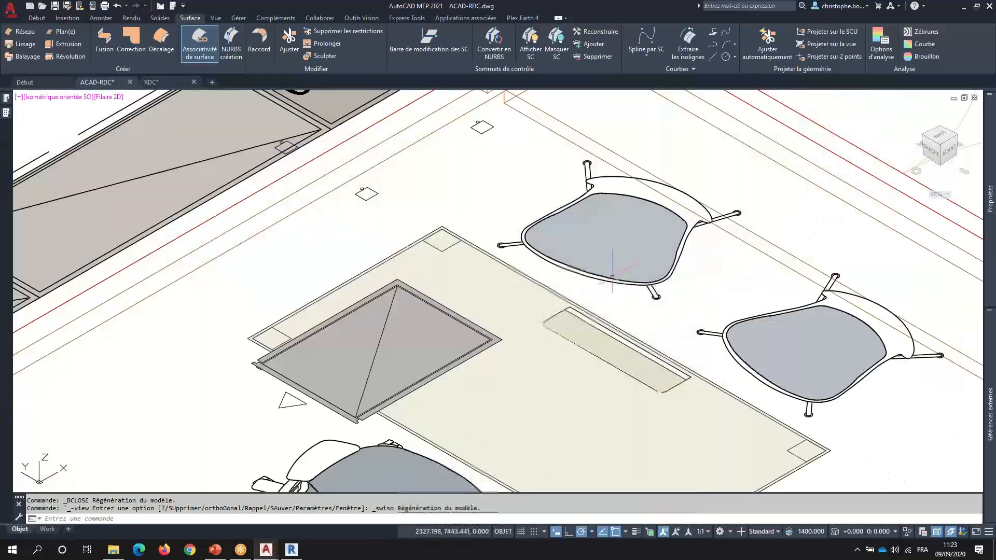
- Open the Display Manager and show the display representations of the multi-view block reference object in ACAD-RDC.dwg
{"action": "left_click", "coordinate": [236, 18]}
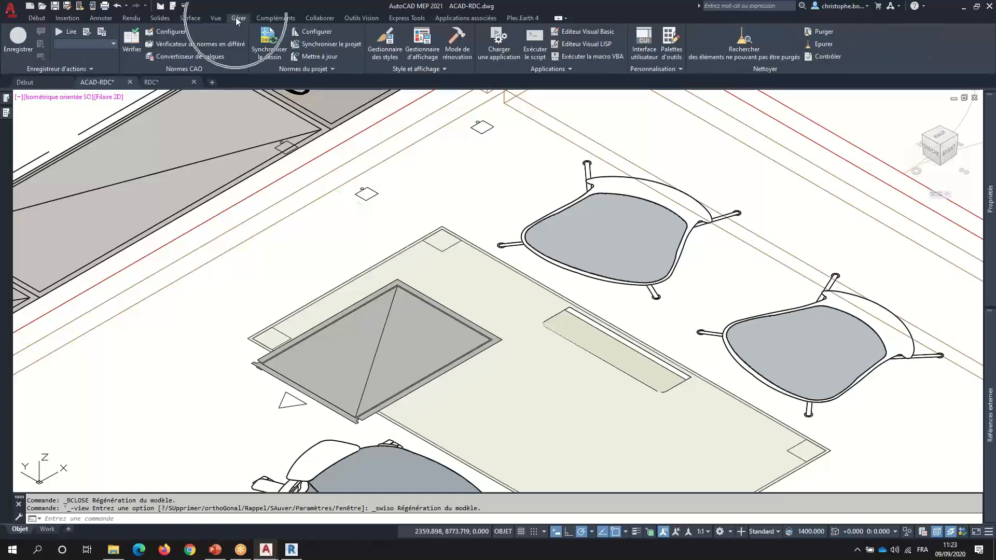
{"action": "middle_click_drag", "start_coordinate": [492, 158], "coordinate": [436, 172]}
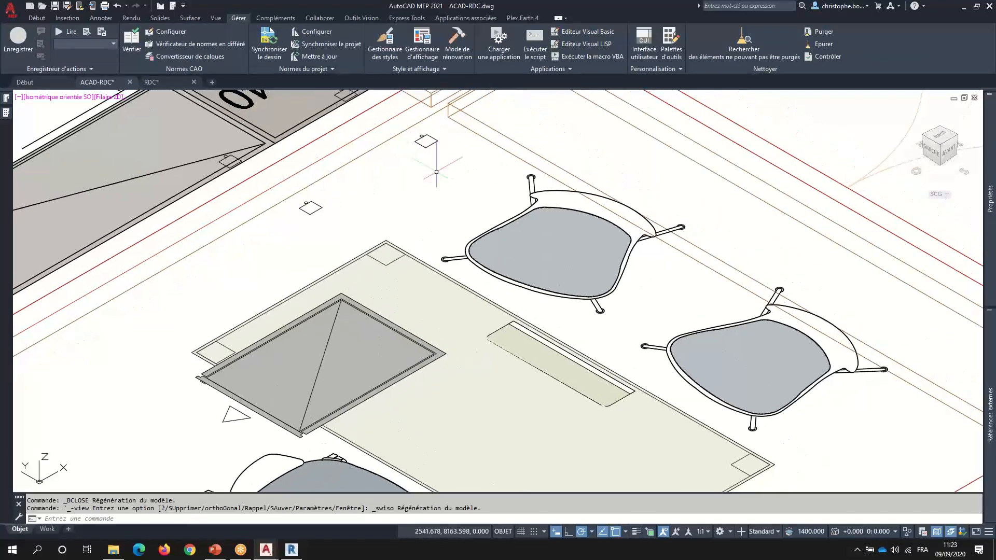
{"action": "left_click", "coordinate": [235, 19]}
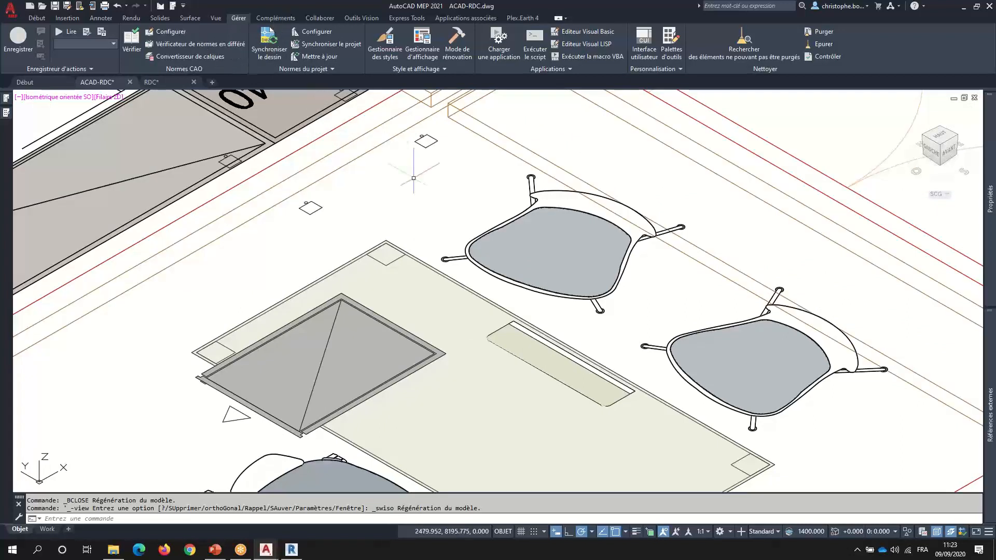
{"action": "left_click", "coordinate": [422, 51]}
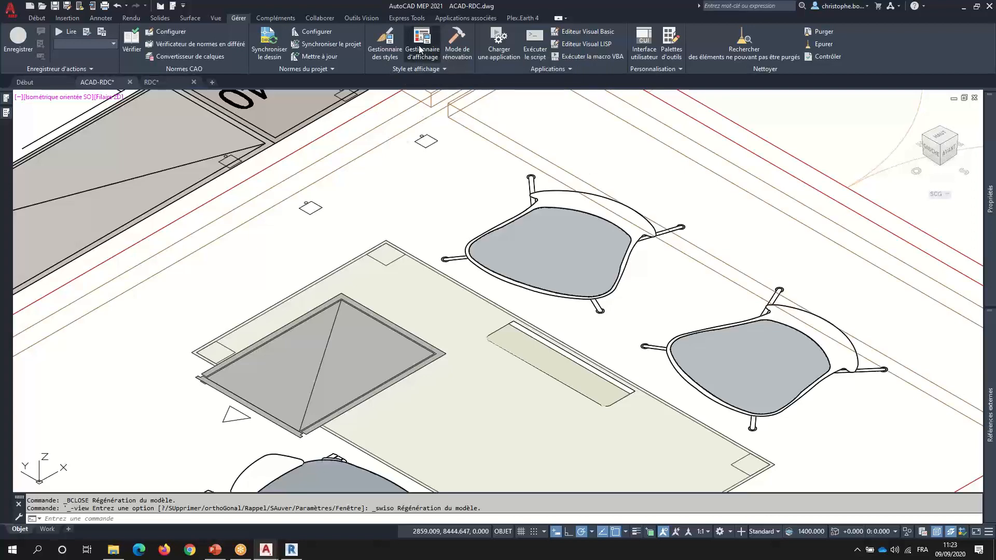
{"action": "left_click", "coordinate": [420, 49]}
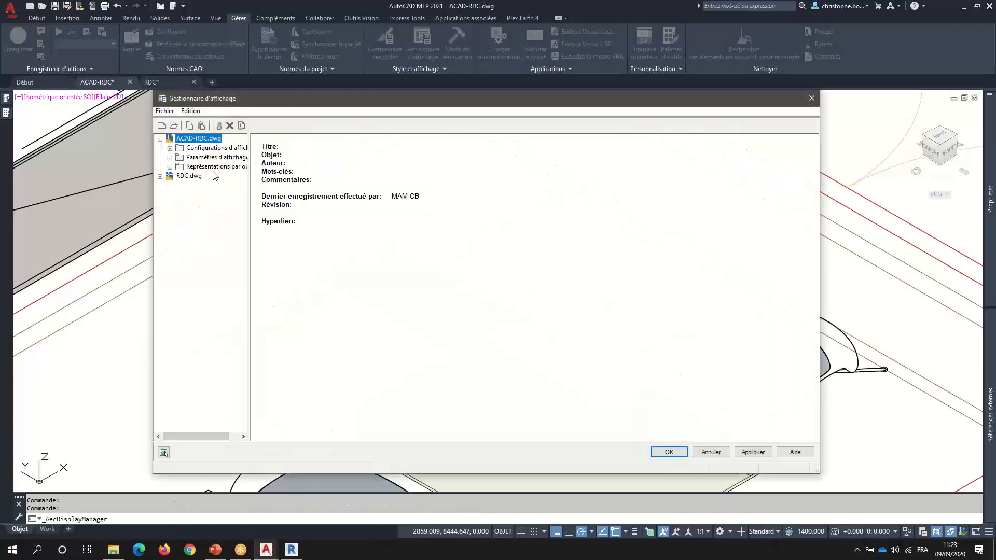
{"action": "left_click", "coordinate": [215, 167]}
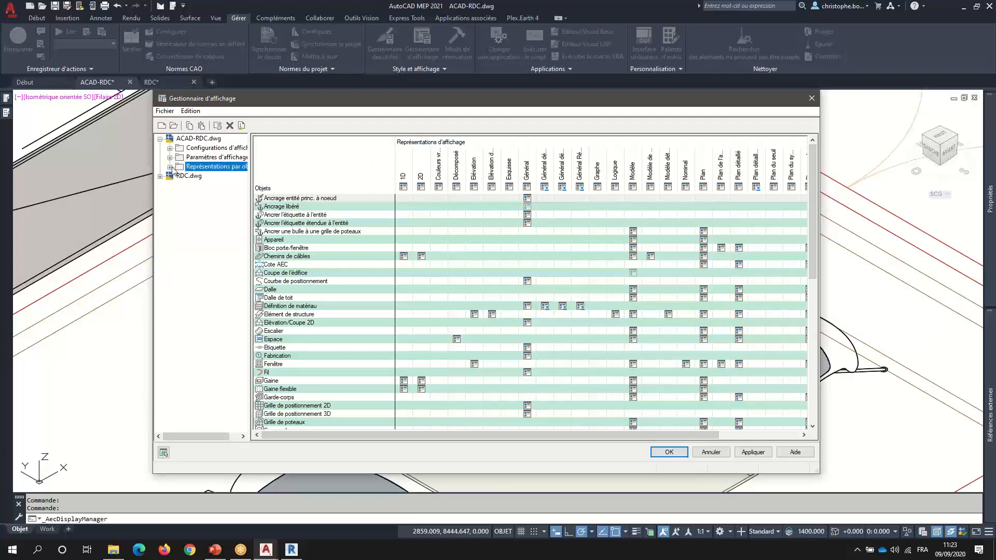
{"action": "left_click", "coordinate": [170, 167]}
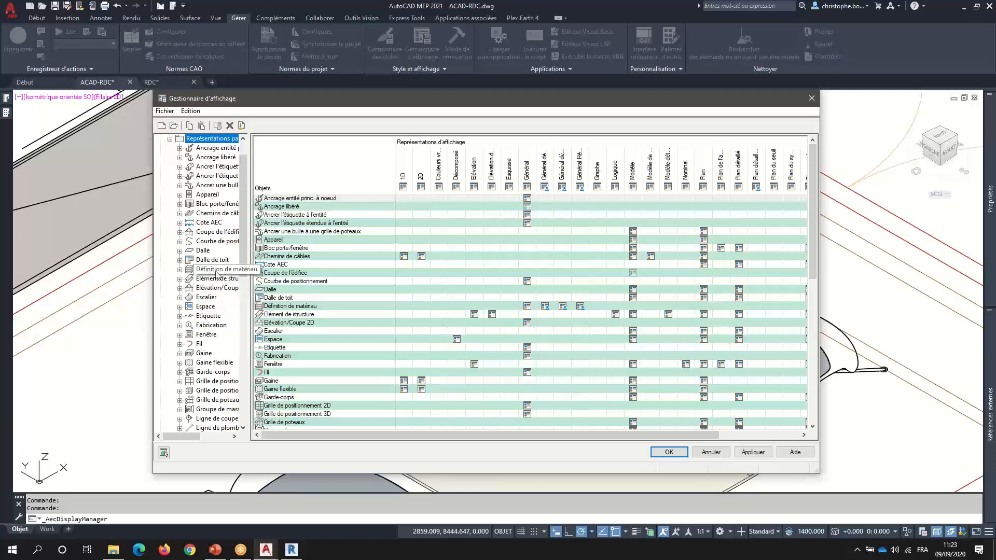
{"action": "scroll", "coordinate": [216, 273], "scroll_direction": "down", "scroll_amount": 7}
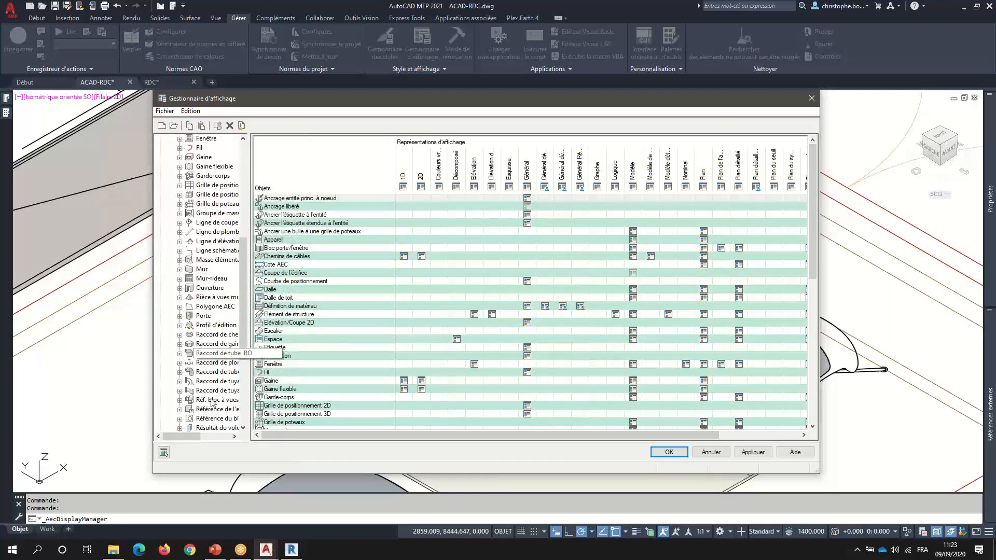
{"action": "left_click", "coordinate": [209, 400]}
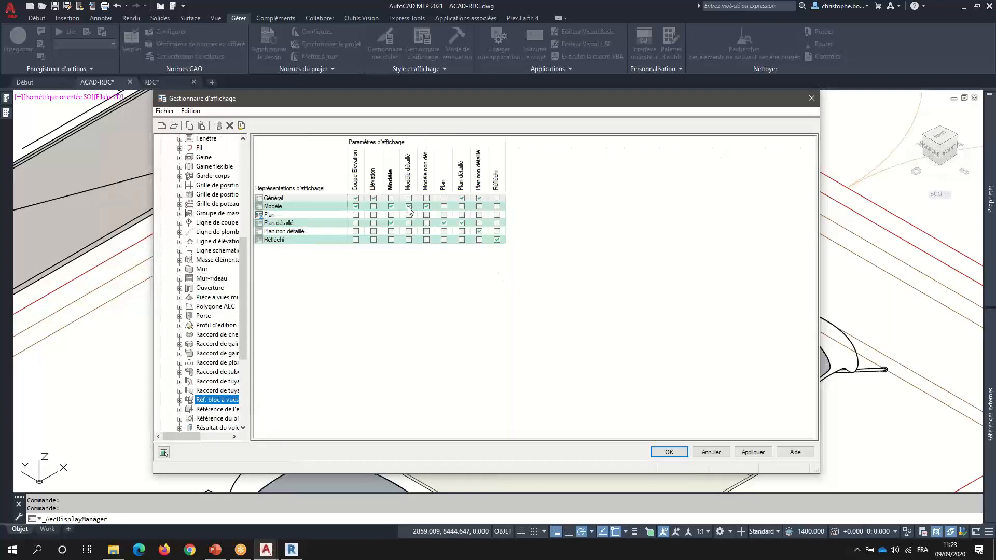
- Turn off the Plan détaillé representation in the Modèle display set for multi-view block references and apply the change
{"action": "left_click", "coordinate": [392, 178]}
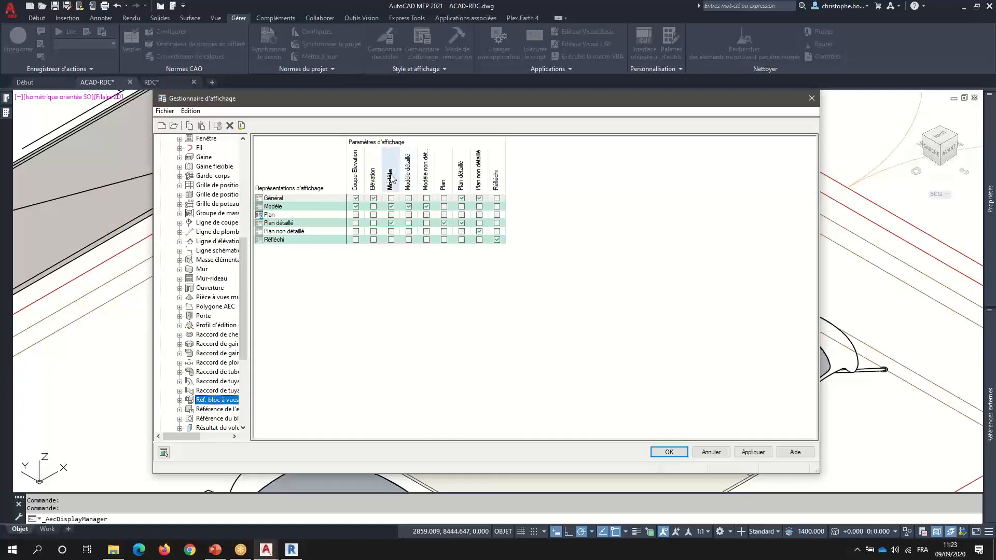
{"action": "left_click", "coordinate": [299, 226]}
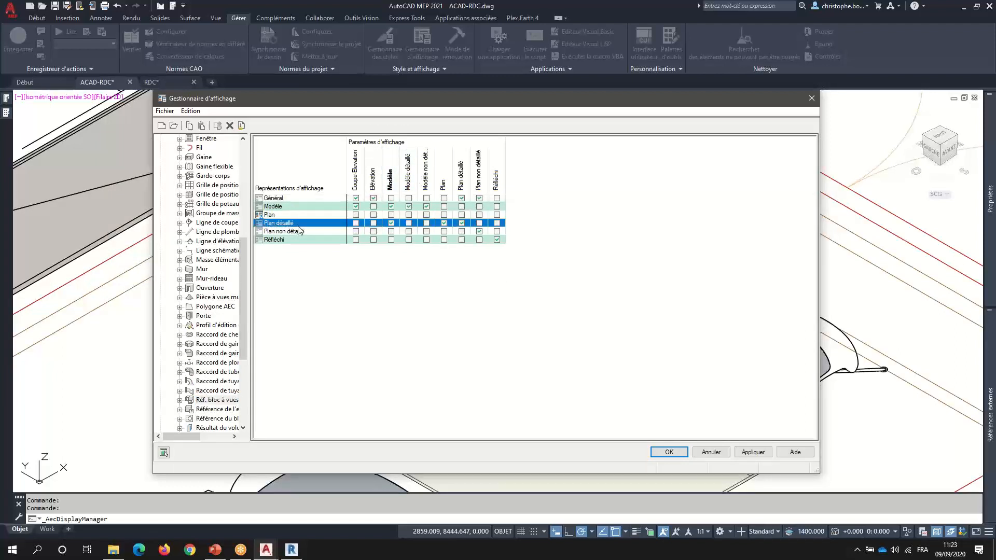
{"action": "key", "text": "ctrl"}
{"action": "key", "text": "ctrl"}
{"action": "key", "text": "ctrl"}
{"action": "key", "text": "ctrl"}
{"action": "key", "text": "ctrl"}
{"action": "key", "text": "ctrl"}
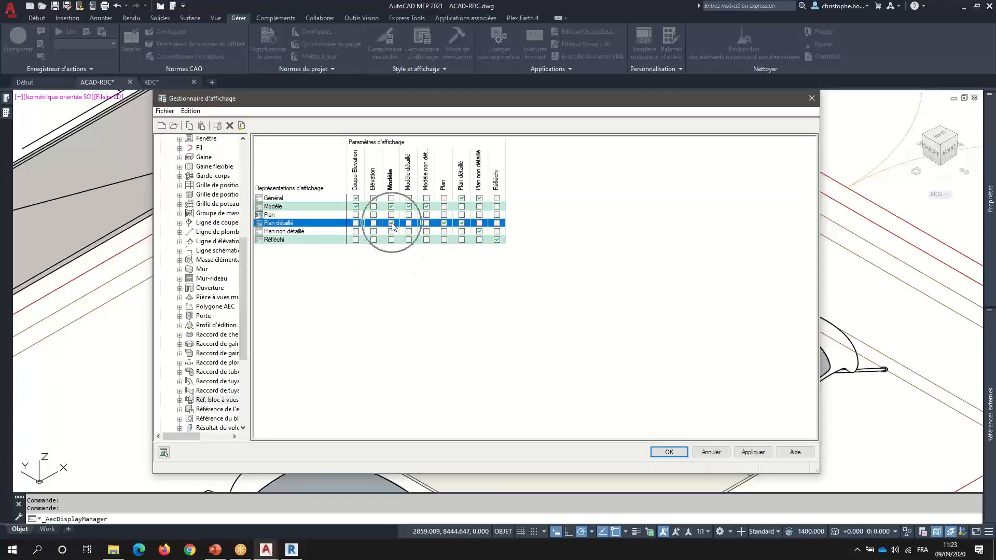
{"action": "left_click", "coordinate": [753, 453]}
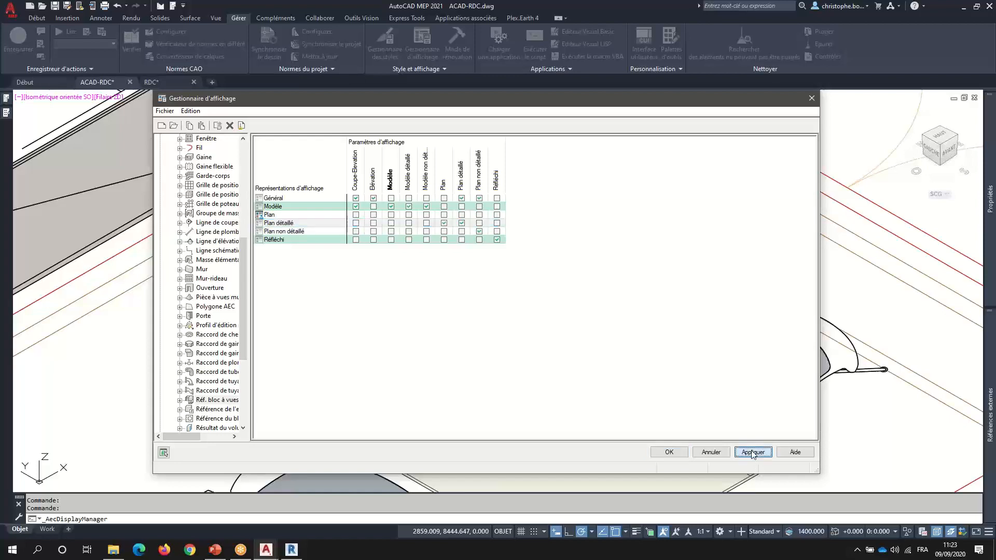
{"action": "left_click", "coordinate": [669, 453]}
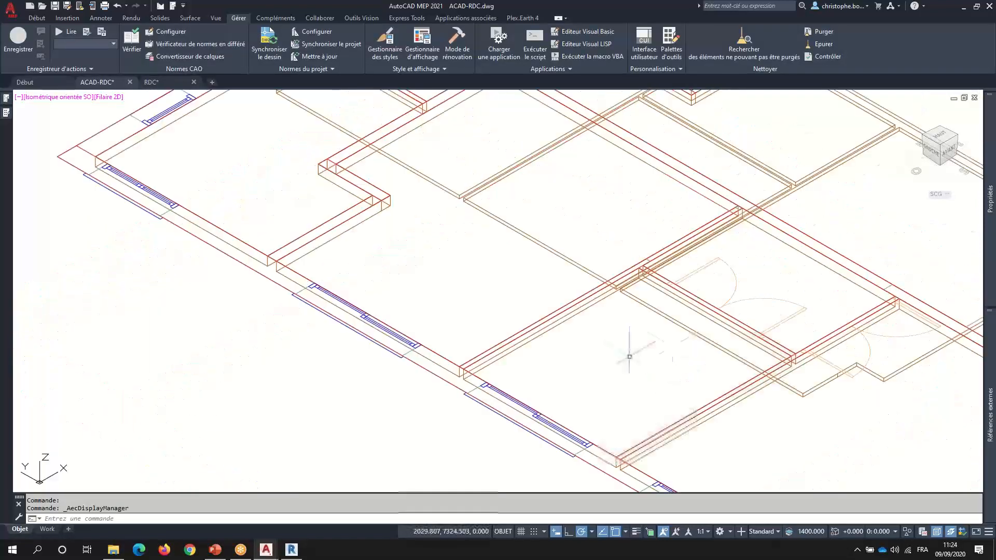
- Turn the Plan détaillé representation back on in the Modèle display set for multi-view block references in ACAD-RDC.dwg
{"action": "left_click", "coordinate": [422, 51]}
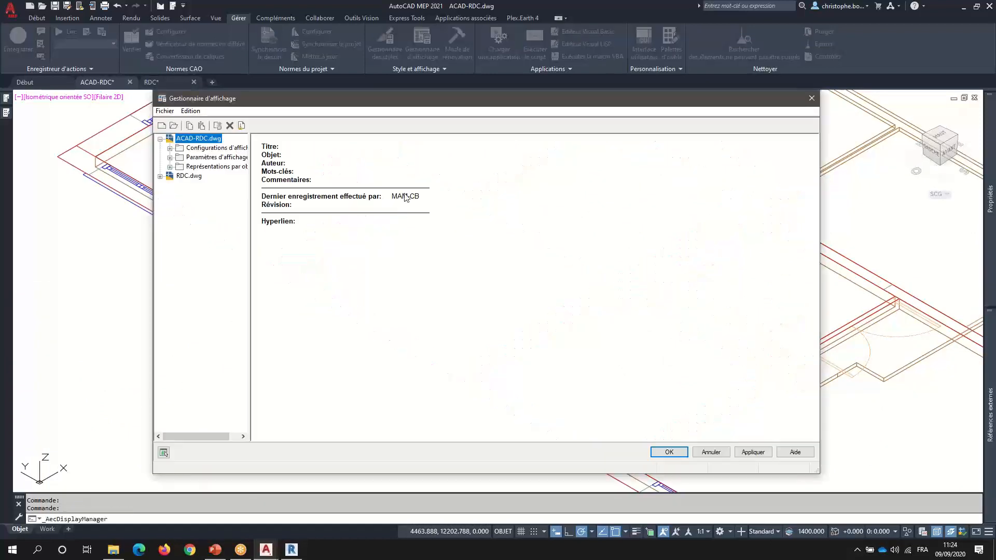
{"action": "double_click", "coordinate": [219, 168]}
{"action": "scroll", "coordinate": [209, 249], "scroll_direction": "down", "scroll_amount": 15}
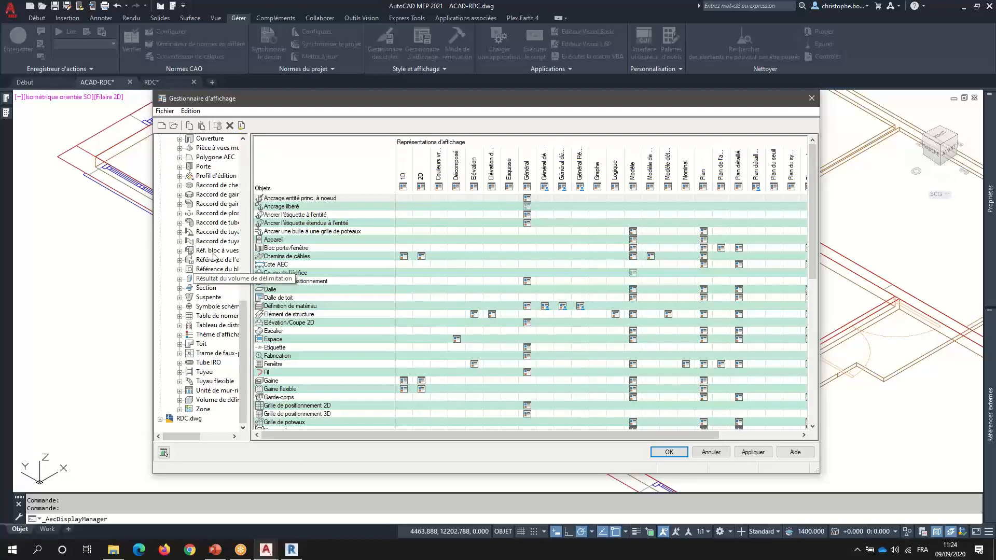
{"action": "left_click", "coordinate": [215, 251]}
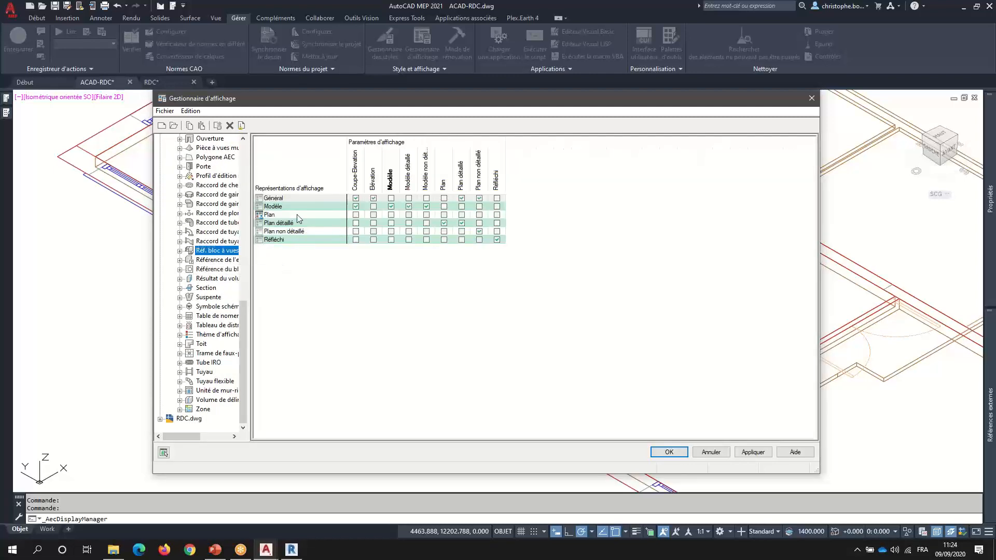
{"action": "left_click", "coordinate": [292, 223]}
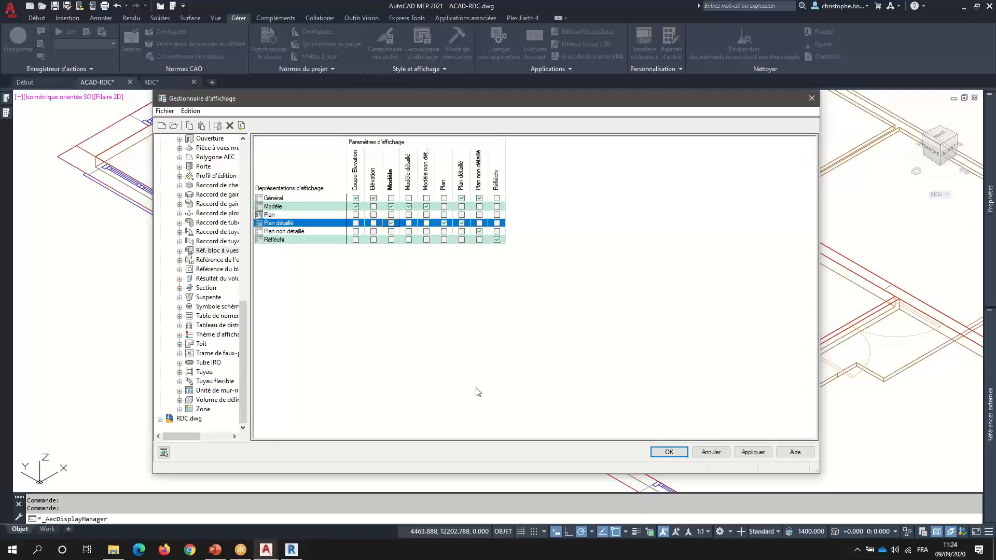
{"action": "left_click", "coordinate": [670, 452]}
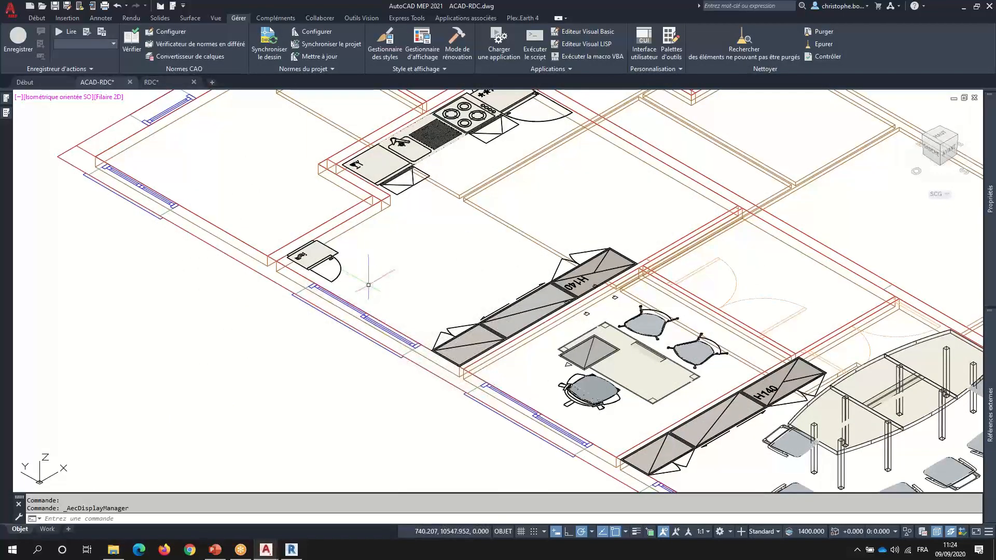
- Examine the desk corner, chairs and neighbouring furniture up close in the isometric view, checking how their blocks are represented
{"action": "middle_click_drag", "start_coordinate": [582, 320], "coordinate": [440, 256]}
{"action": "scroll", "coordinate": [574, 308], "scroll_direction": "up", "scroll_amount": 6}
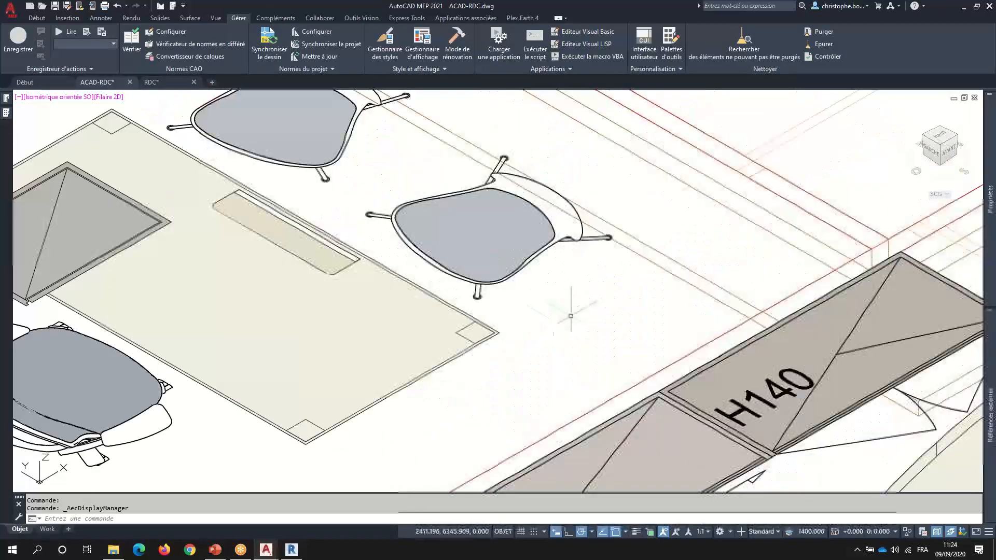
{"action": "scroll", "coordinate": [499, 290], "scroll_direction": "up", "scroll_amount": 8}
{"action": "middle_click_drag", "start_coordinate": [402, 374], "coordinate": [416, 186]}
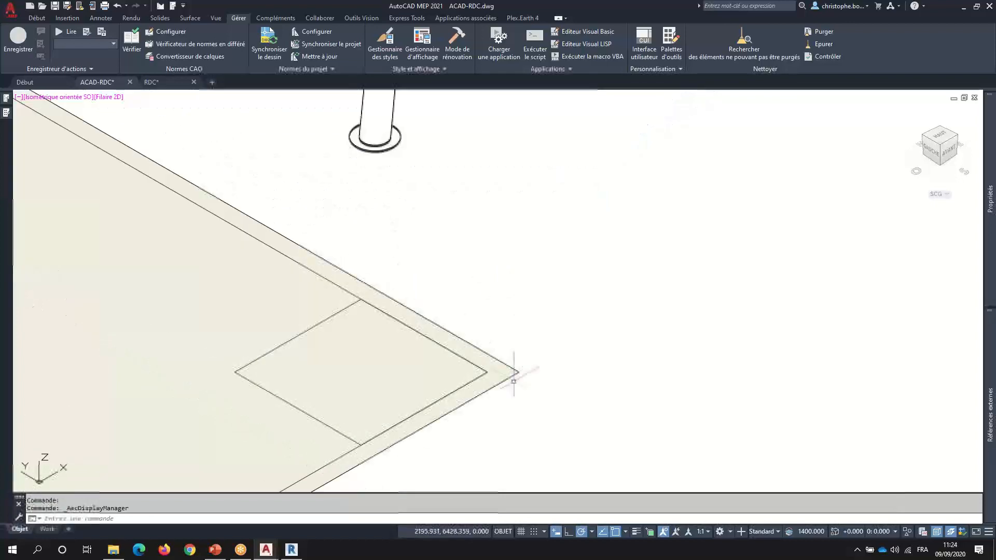
{"action": "scroll", "coordinate": [512, 372], "scroll_direction": "up", "scroll_amount": 6}
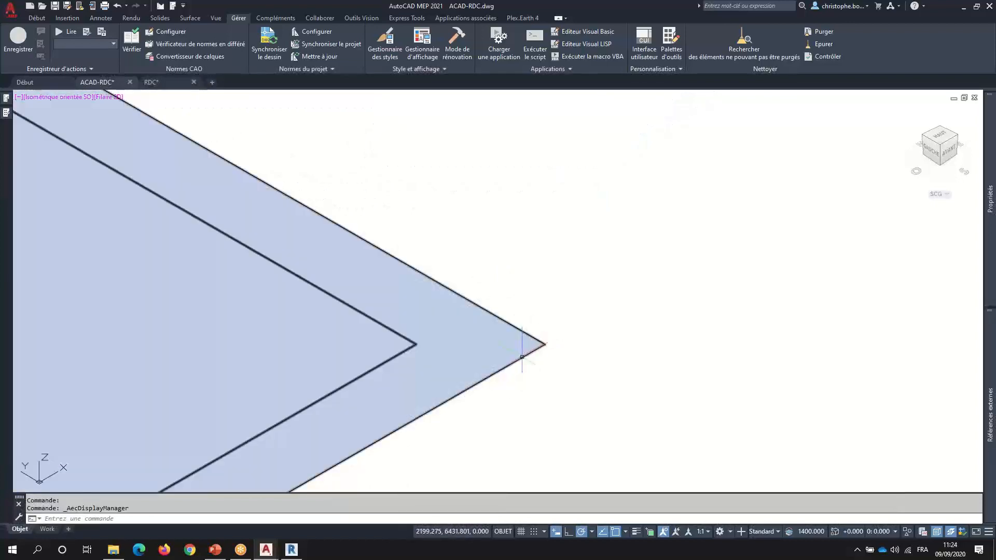
{"action": "scroll", "coordinate": [522, 357], "scroll_direction": "down", "scroll_amount": 10}
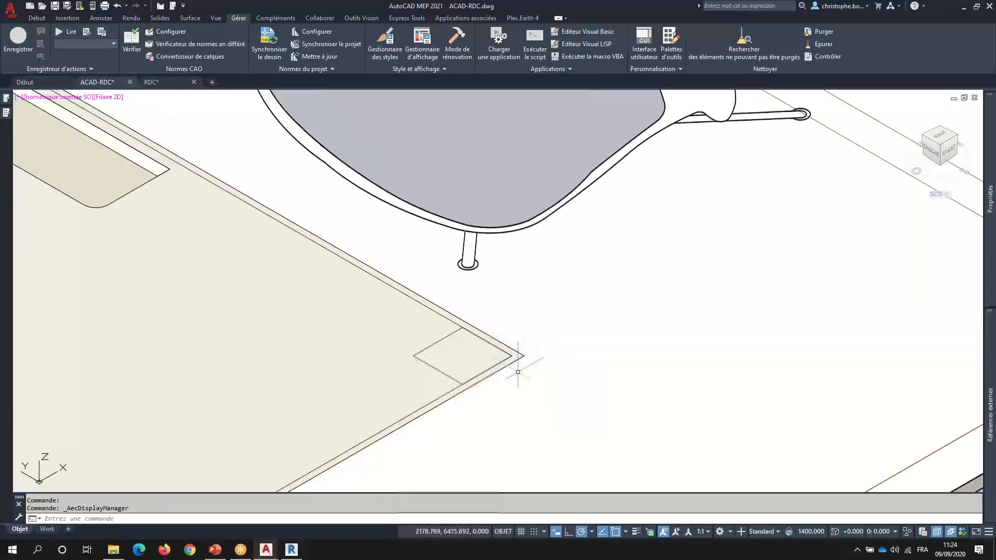
{"action": "scroll", "coordinate": [522, 353], "scroll_direction": "down", "scroll_amount": 5}
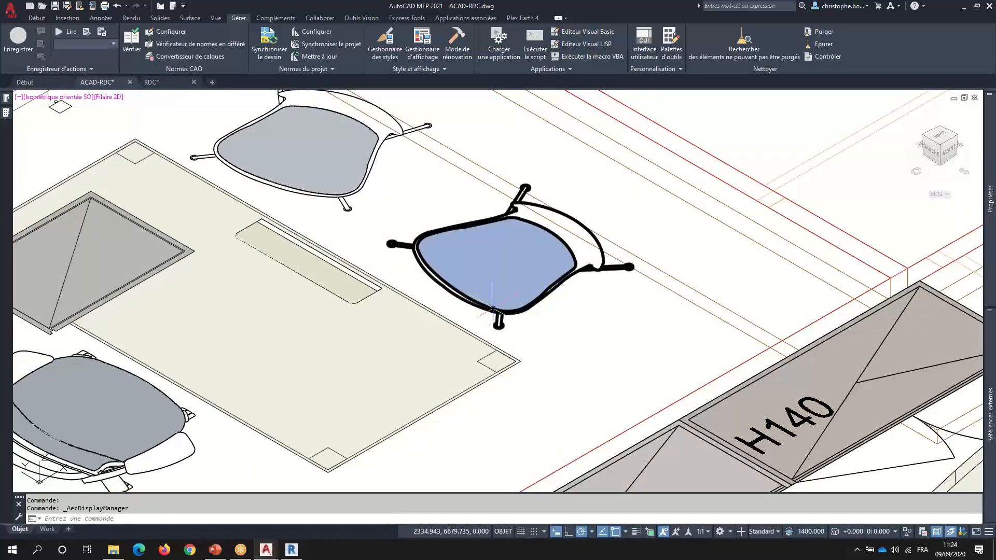
{"action": "scroll", "coordinate": [493, 310], "scroll_direction": "down", "scroll_amount": 4}
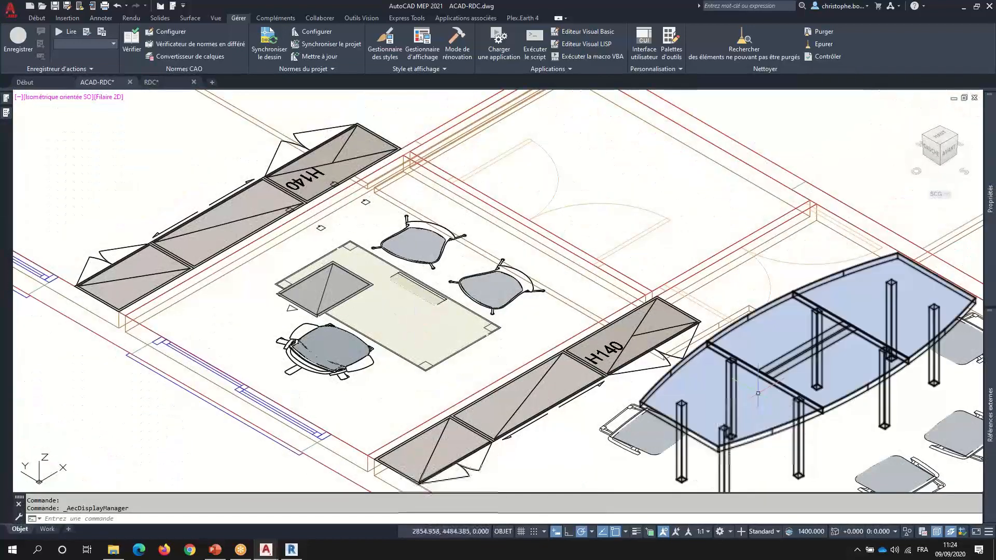
{"action": "scroll", "coordinate": [415, 289], "scroll_direction": "up", "scroll_amount": 8}
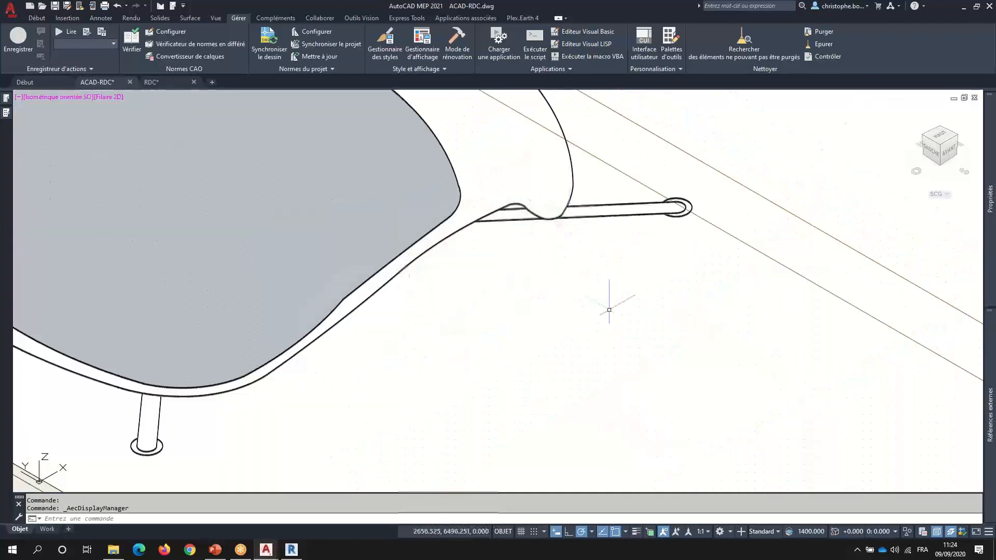
{"action": "scroll", "coordinate": [467, 272], "scroll_direction": "down", "scroll_amount": 5}
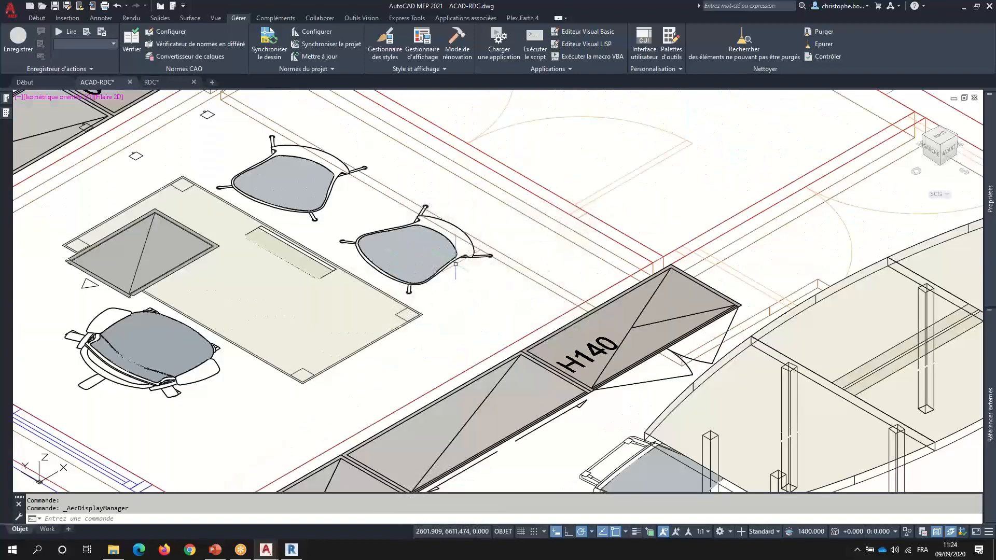
{"action": "scroll", "coordinate": [487, 235], "scroll_direction": "down", "scroll_amount": 4}
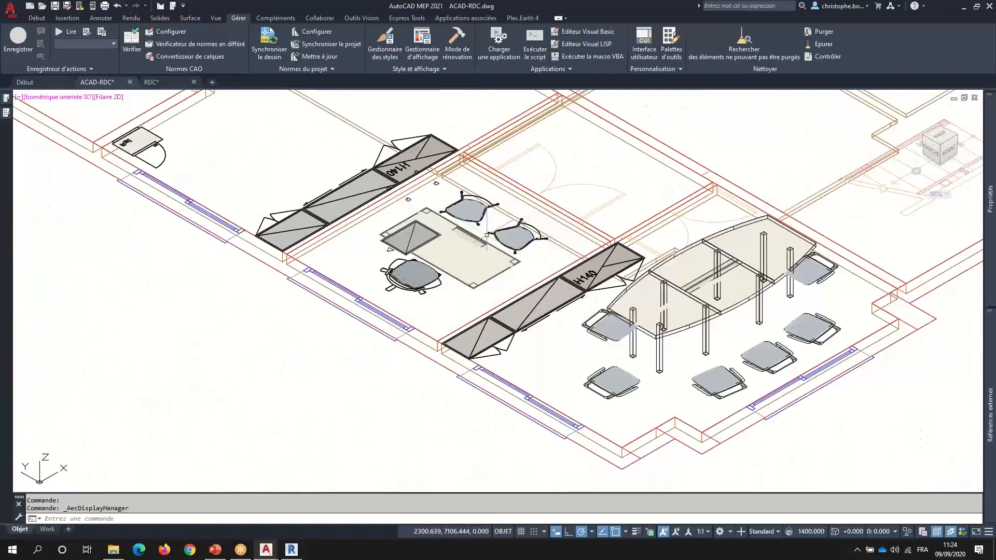
{"action": "middle_click_drag", "start_coordinate": [487, 235], "coordinate": [424, 303]}
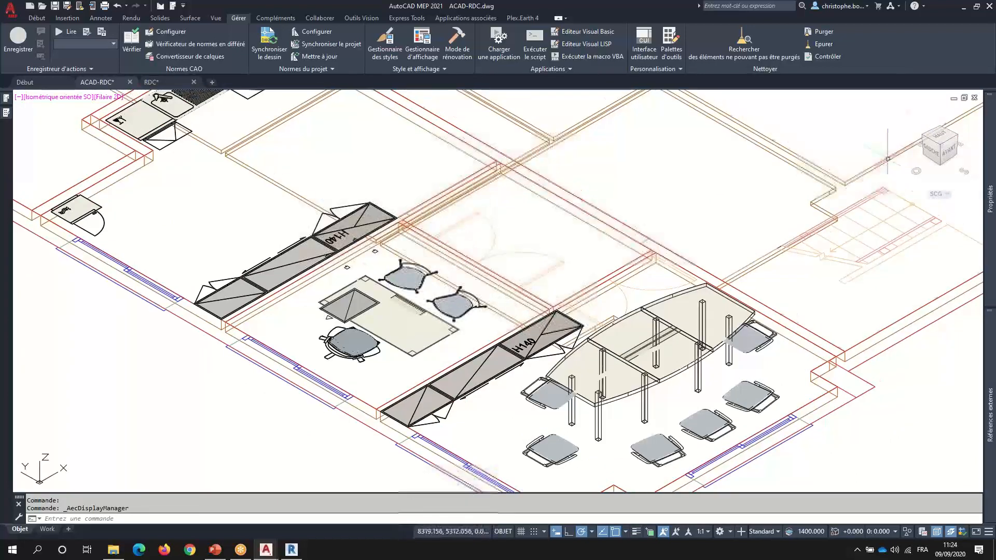
- Show the floor plan in the Haut view and save the ACAD-RDC drawing
{"action": "left_click", "coordinate": [942, 140]}
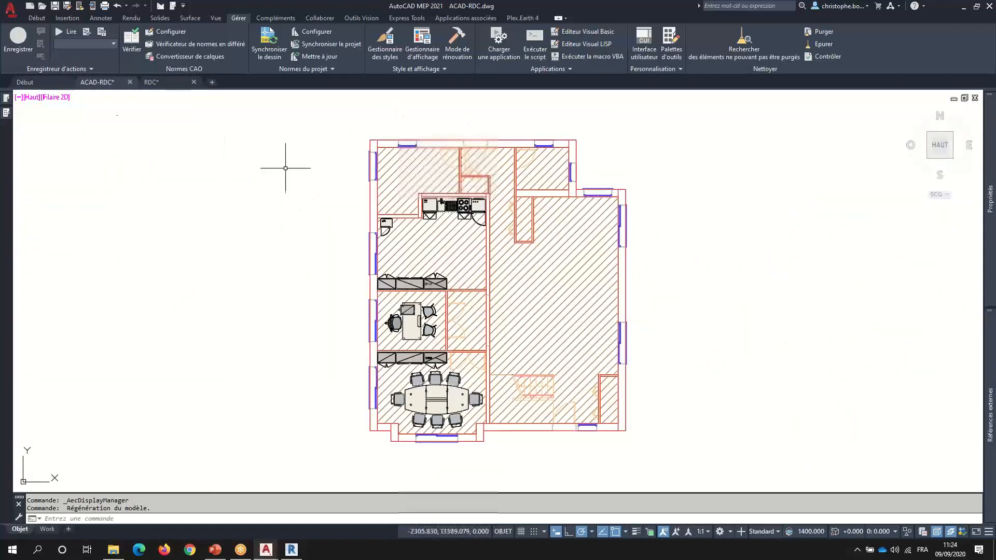
{"action": "scroll", "coordinate": [415, 167], "scroll_direction": "up", "scroll_amount": 6}
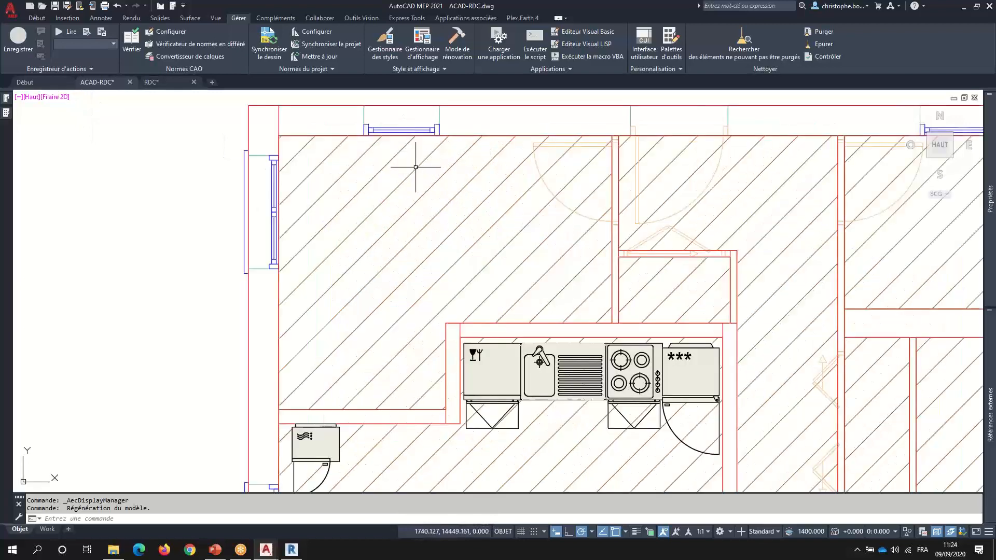
{"action": "key", "text": "Escape"}
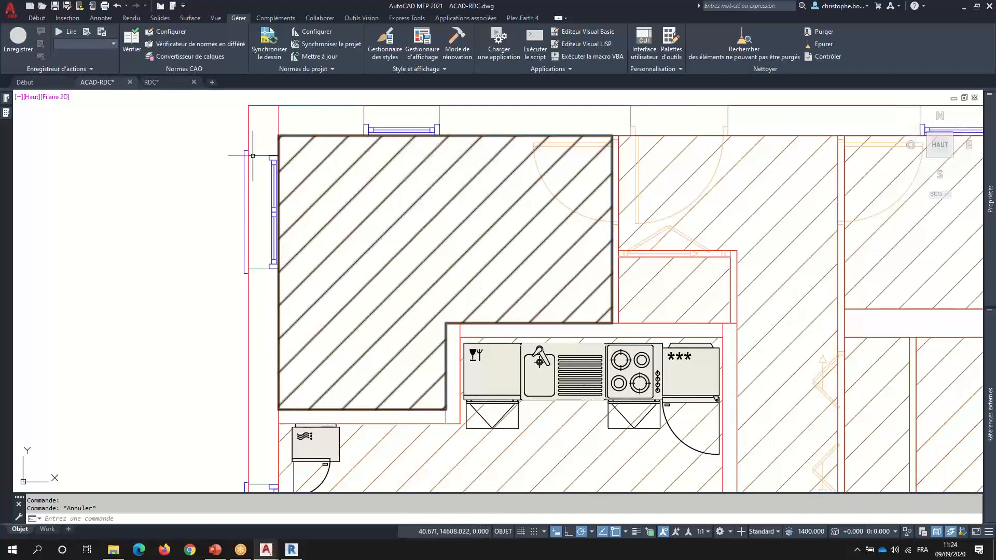
{"action": "scroll", "coordinate": [467, 184], "scroll_direction": "down", "scroll_amount": 4}
{"action": "middle_click_drag", "start_coordinate": [467, 184], "coordinate": [352, 106]}
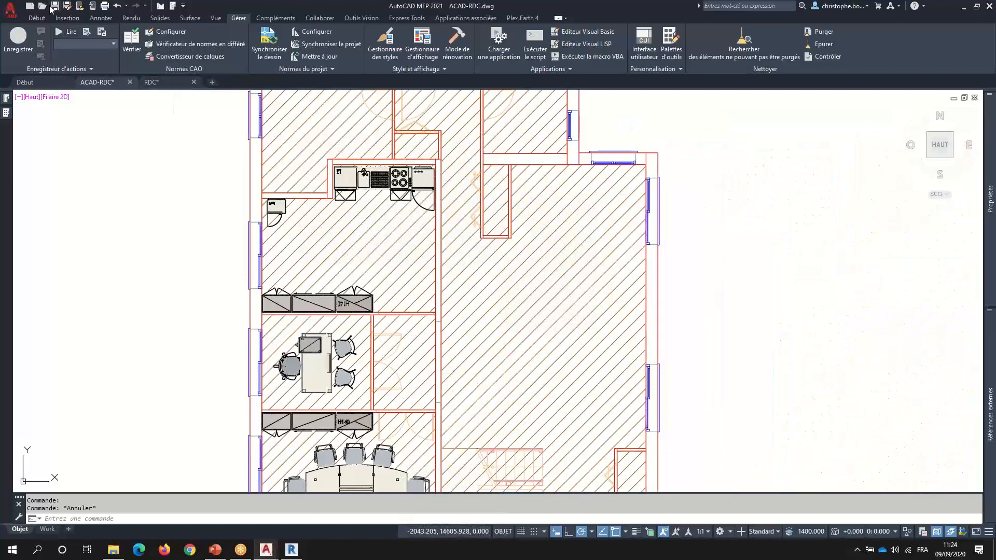
{"action": "left_click", "coordinate": [54, 6]}
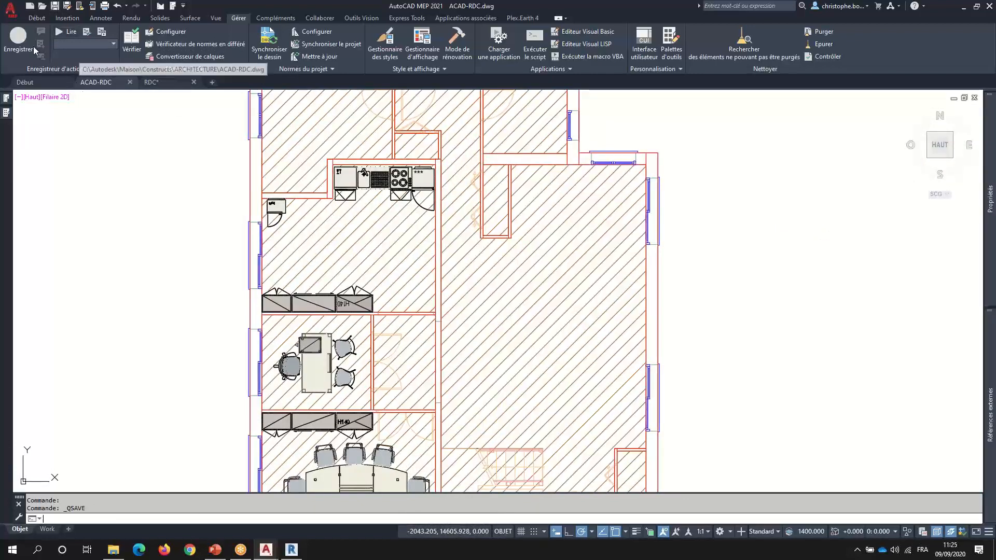
- Export the drawing to IFC as ACAD-RDC.ifc in the Maison project's Constructs\IFC folder, replacing the existing file
{"action": "left_click", "coordinate": [11, 8]}
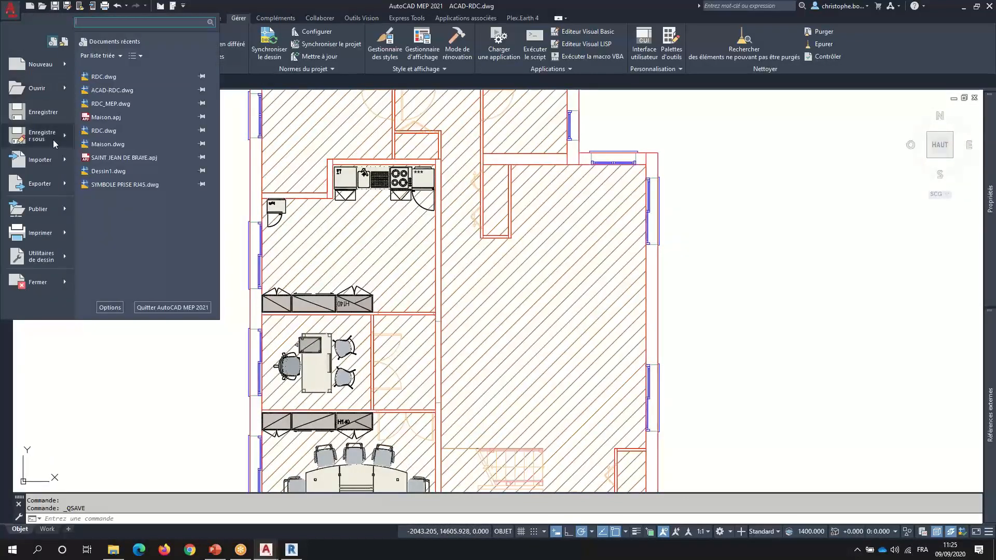
{"action": "mouse_move", "coordinate": [51, 184]}
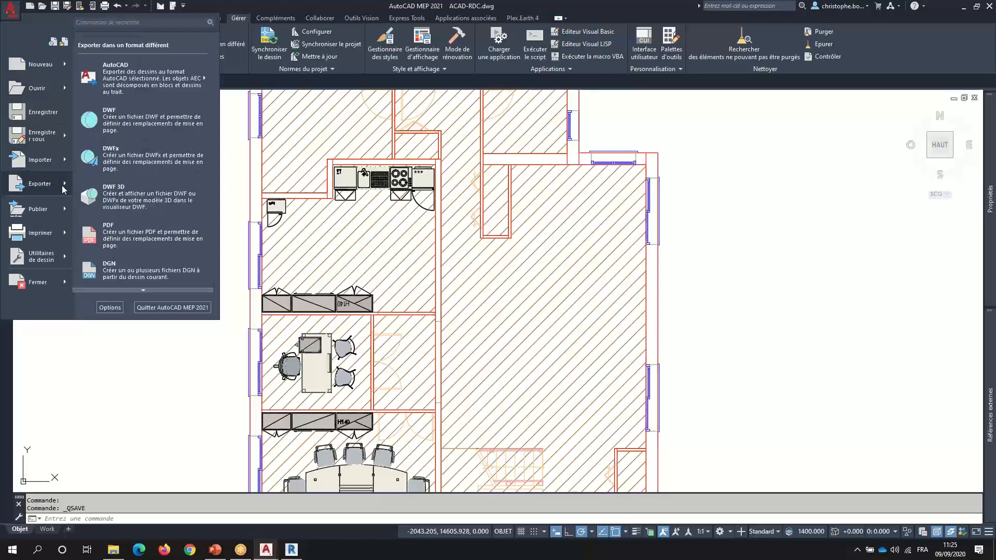
{"action": "scroll", "coordinate": [121, 290], "scroll_direction": "down", "scroll_amount": 1}
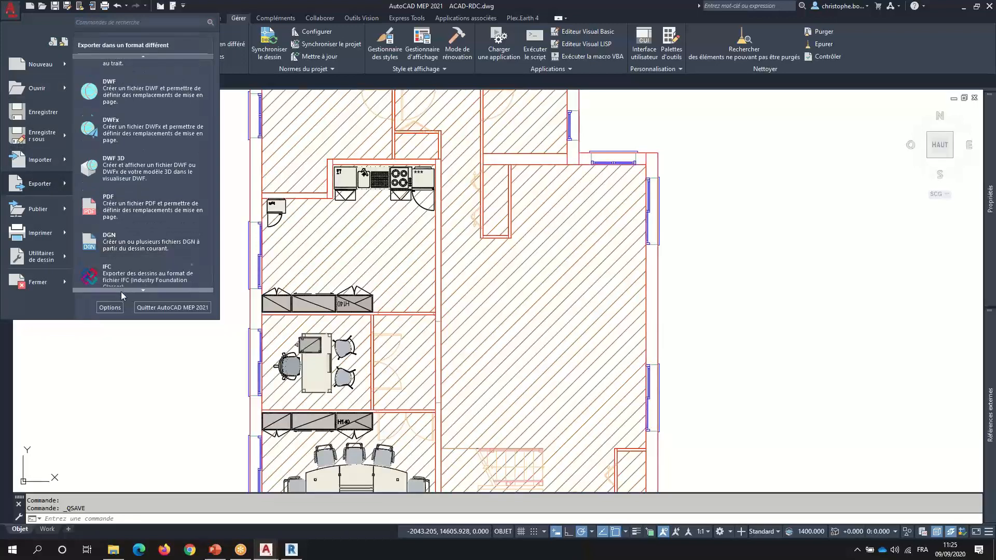
{"action": "scroll", "coordinate": [130, 249], "scroll_direction": "down", "scroll_amount": 1}
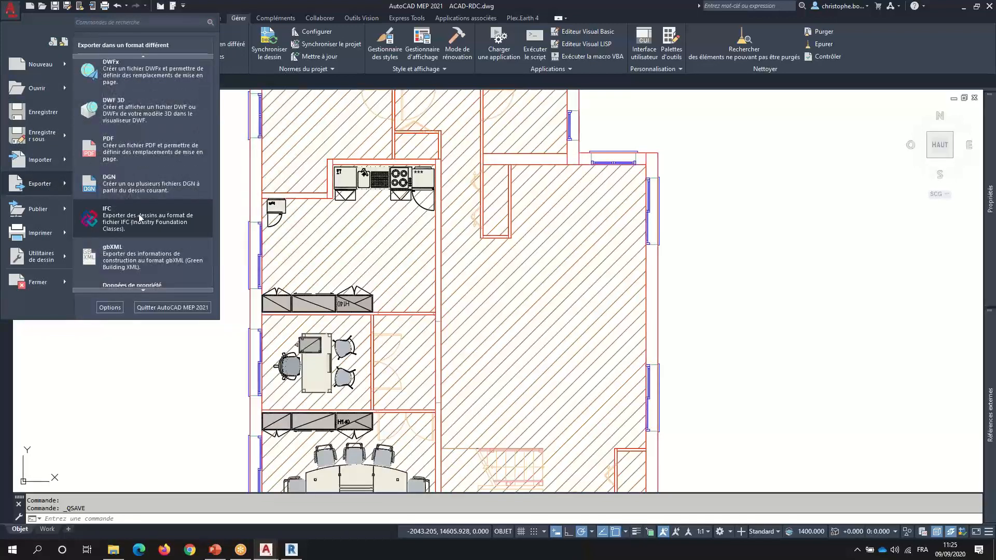
{"action": "left_click", "coordinate": [140, 218]}
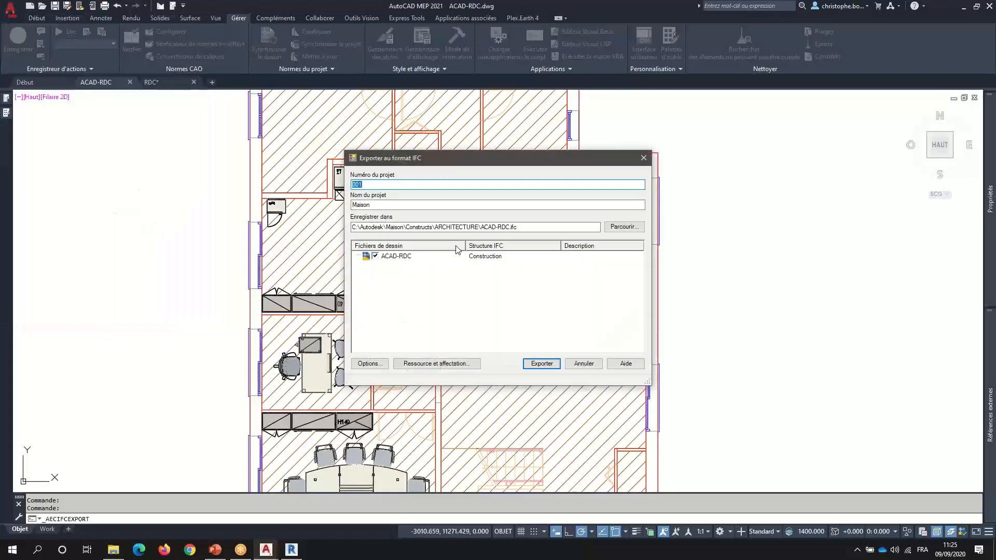
{"action": "left_click", "coordinate": [624, 226]}
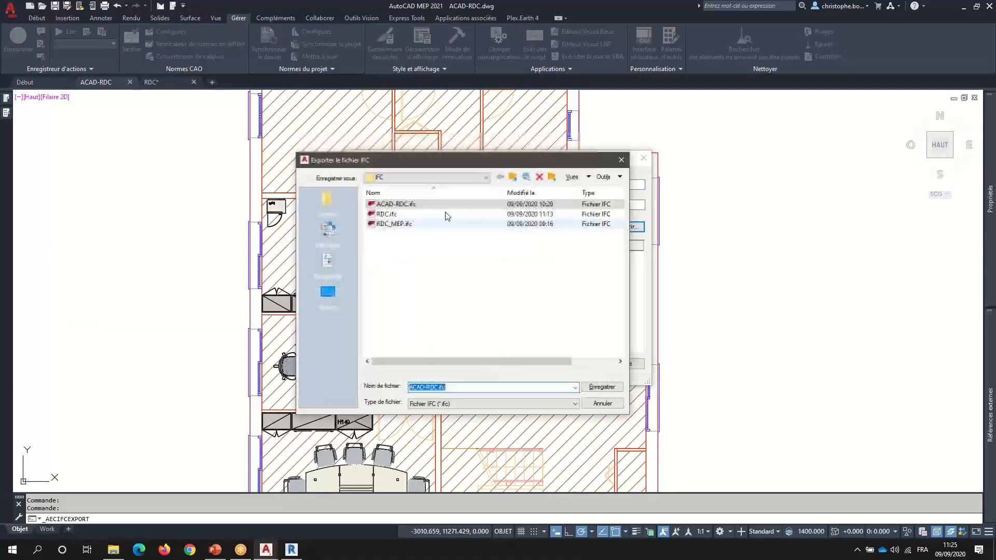
{"action": "left_click", "coordinate": [602, 388]}
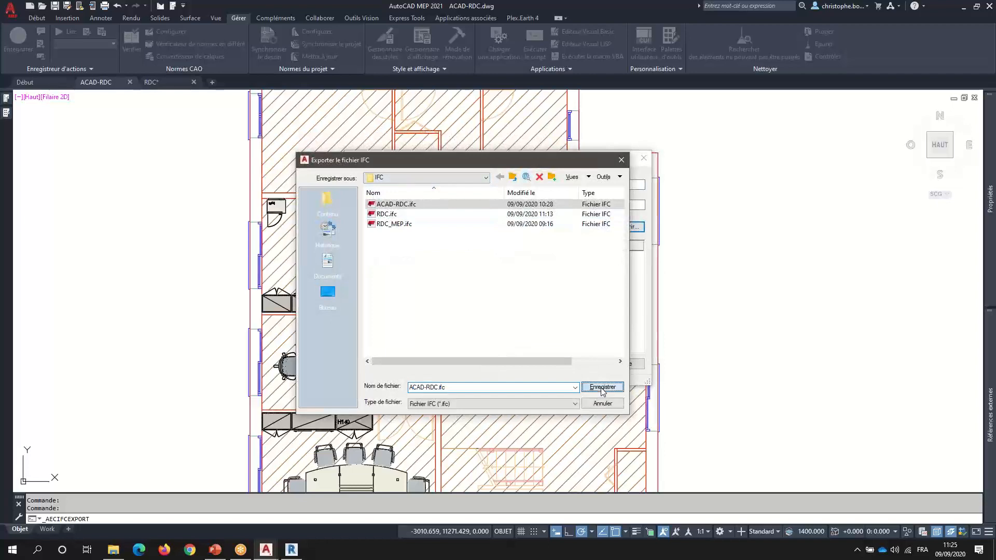
{"action": "left_click", "coordinate": [448, 313]}
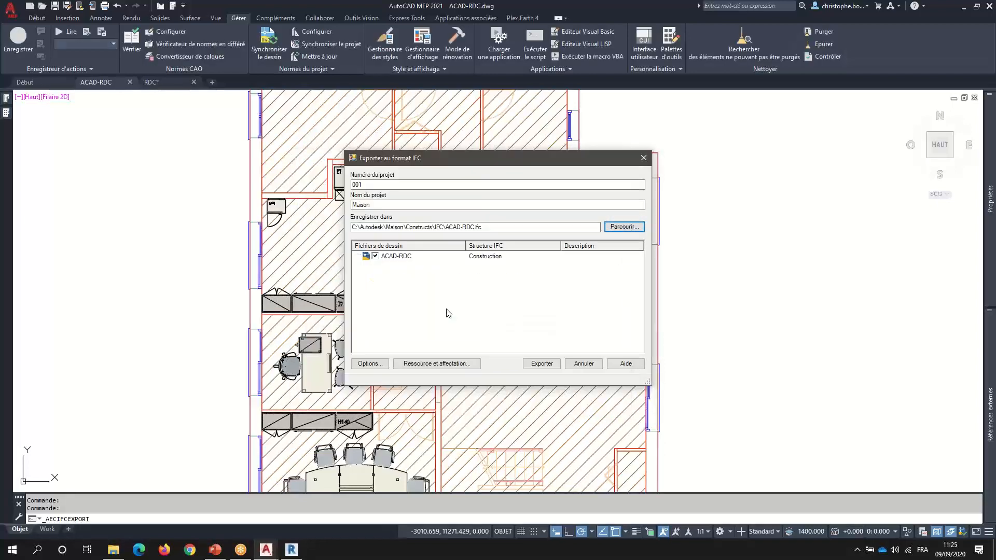
{"action": "left_click", "coordinate": [543, 364]}
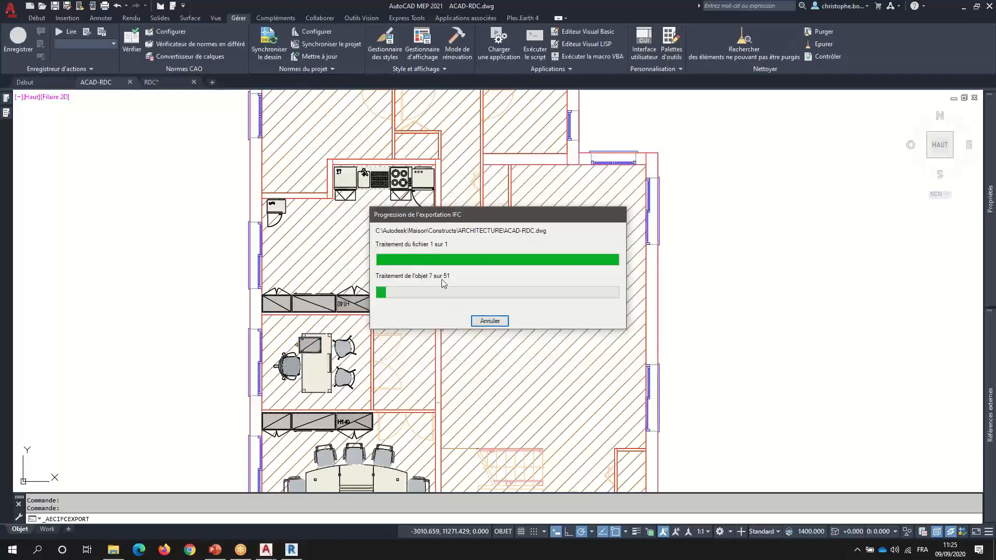
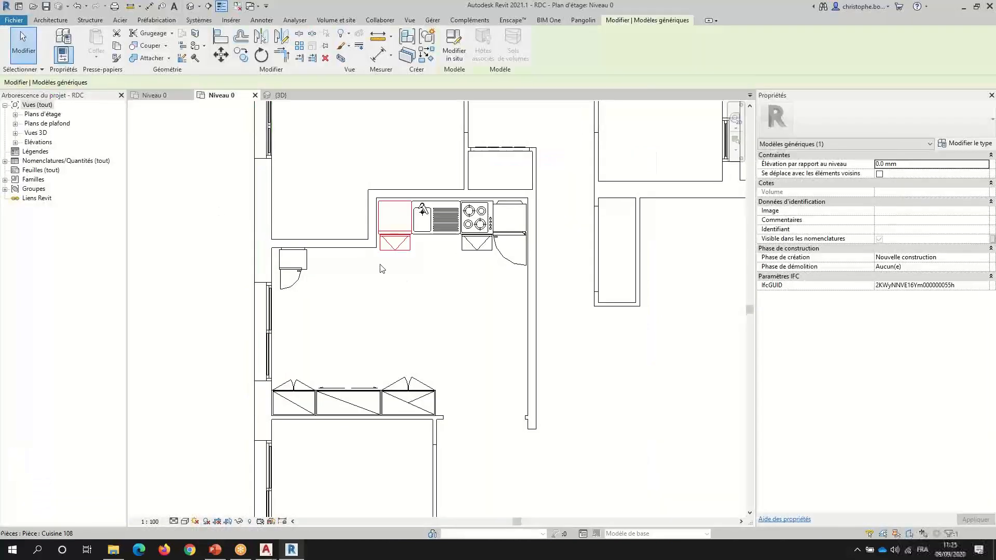
- In Revit, select the dishwasher generic model in the kitchen and inspect the NameOverride IFC parameter in its type properties
{"action": "key", "text": "Escape"}
{"action": "left_click", "coordinate": [394, 217]}
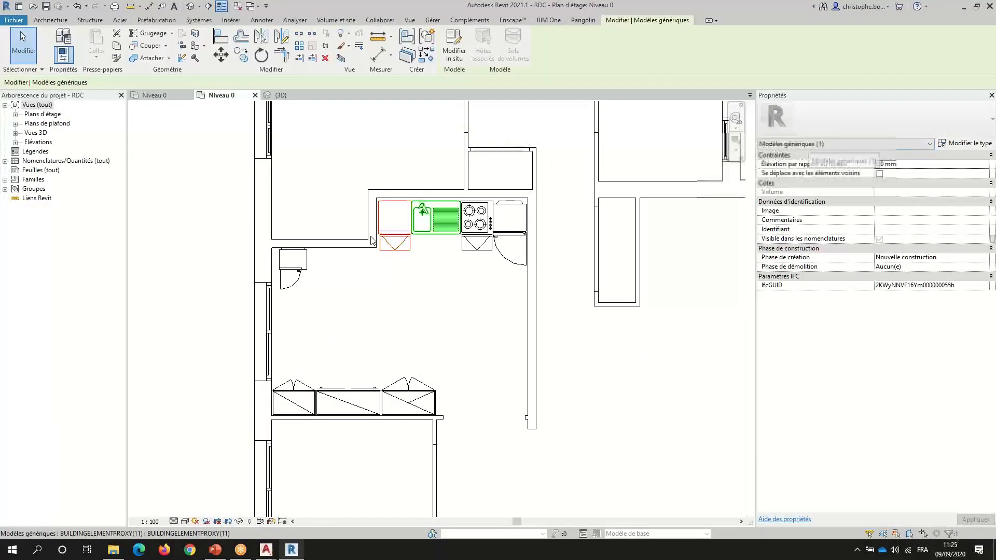
{"action": "key", "text": "Escape"}
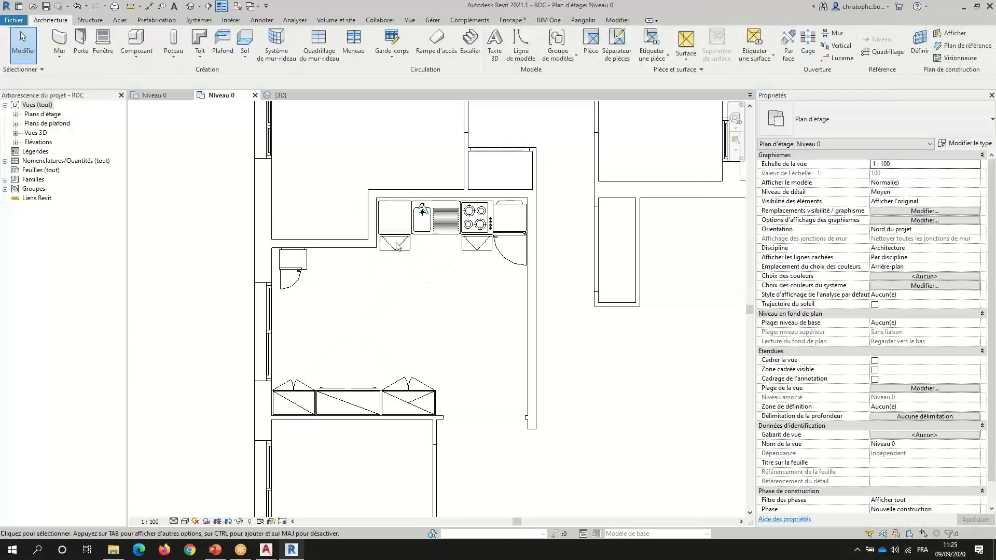
{"action": "left_click", "coordinate": [395, 244]}
{"action": "left_click", "coordinate": [397, 240]}
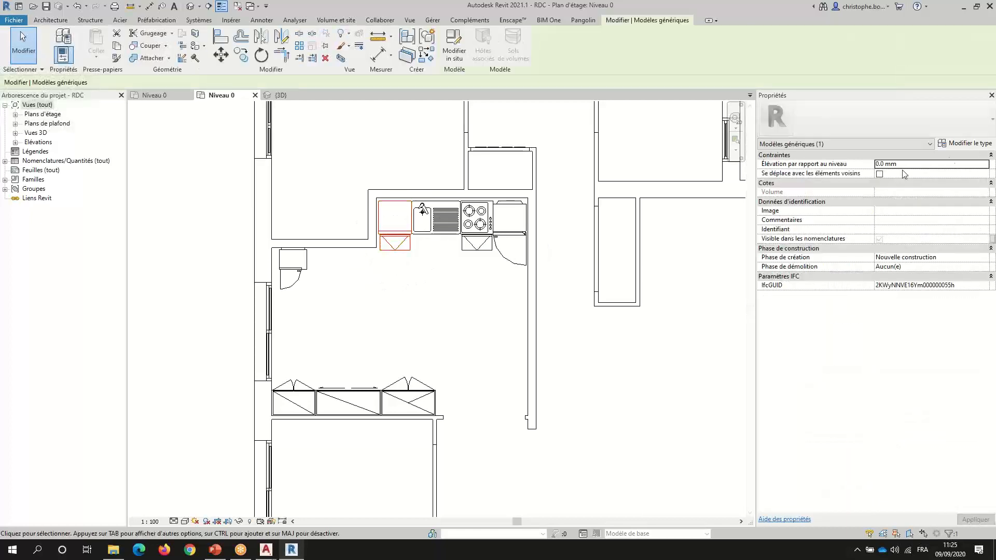
{"action": "left_click", "coordinate": [959, 147]}
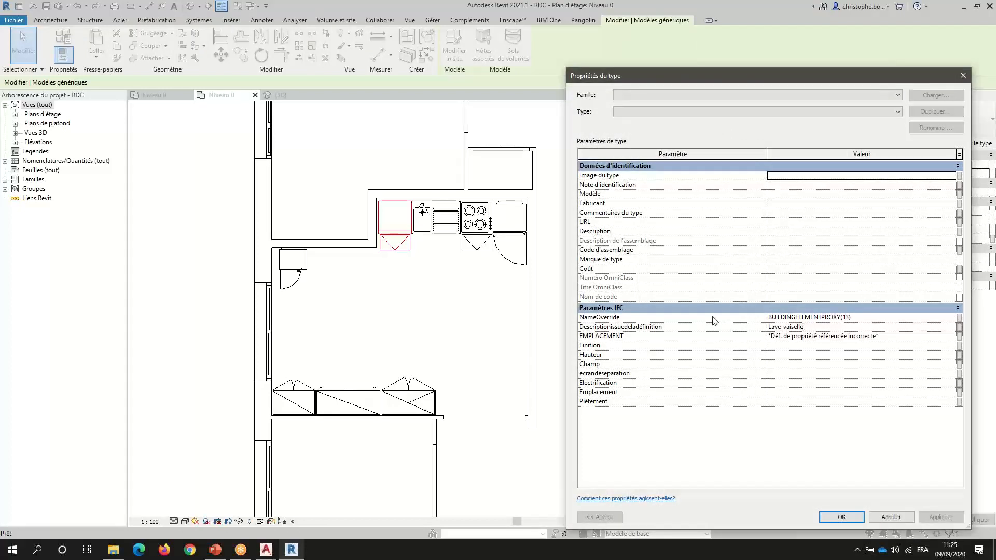
{"action": "left_click", "coordinate": [843, 318]}
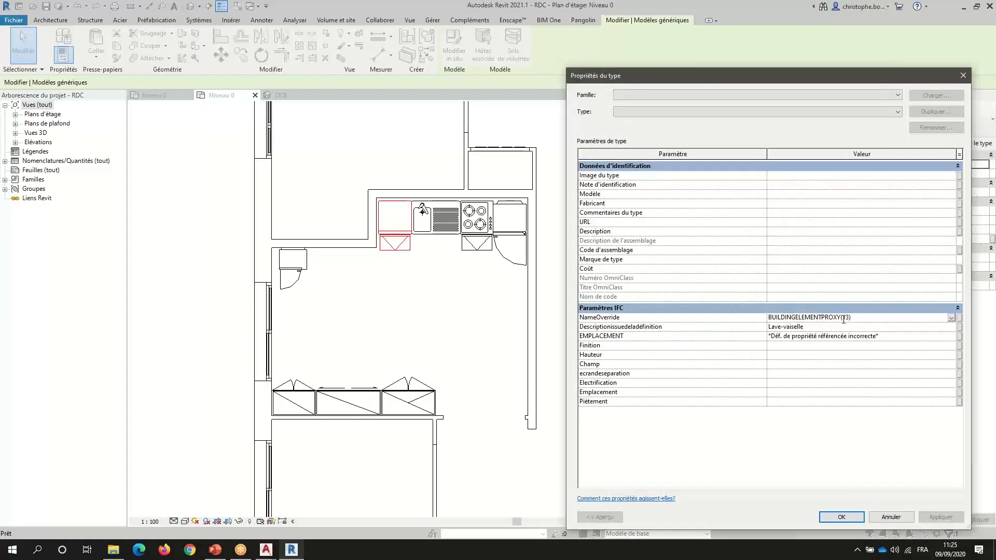
- Highlight the dishwasher's NameOverride value for reading, close its type properties and clear the selection
{"action": "left_click_drag", "start_coordinate": [843, 318], "coordinate": [756, 317]}
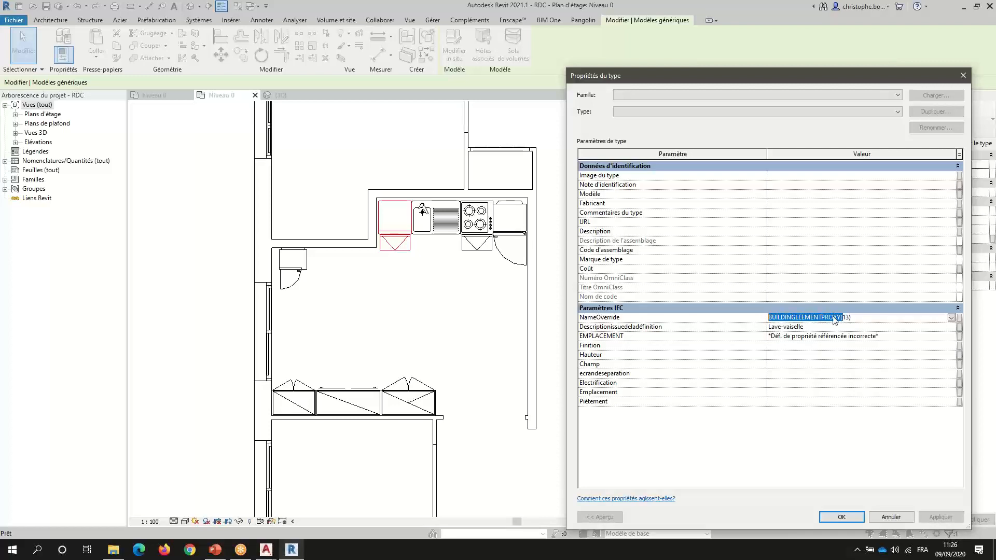
{"action": "left_click", "coordinate": [963, 75]}
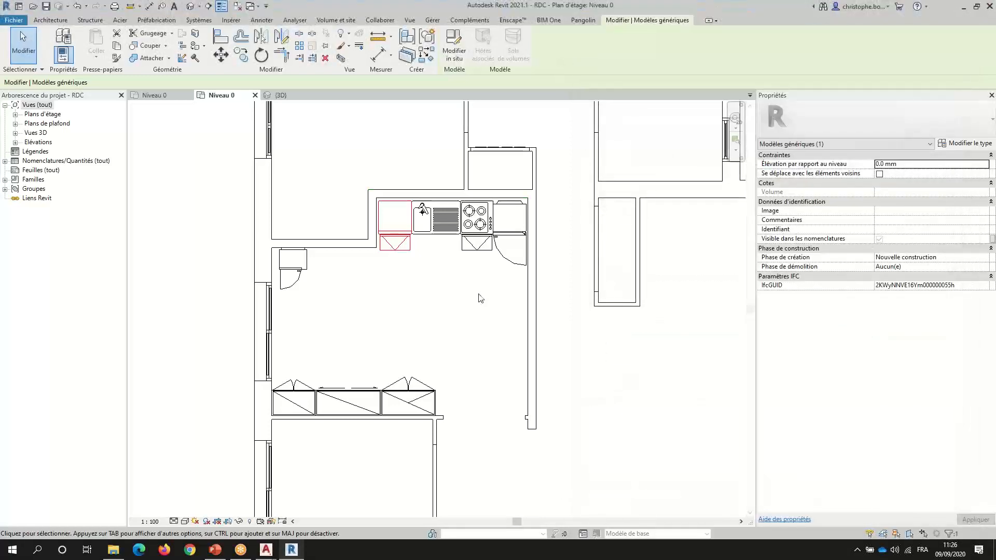
{"action": "left_click", "coordinate": [559, 296]}
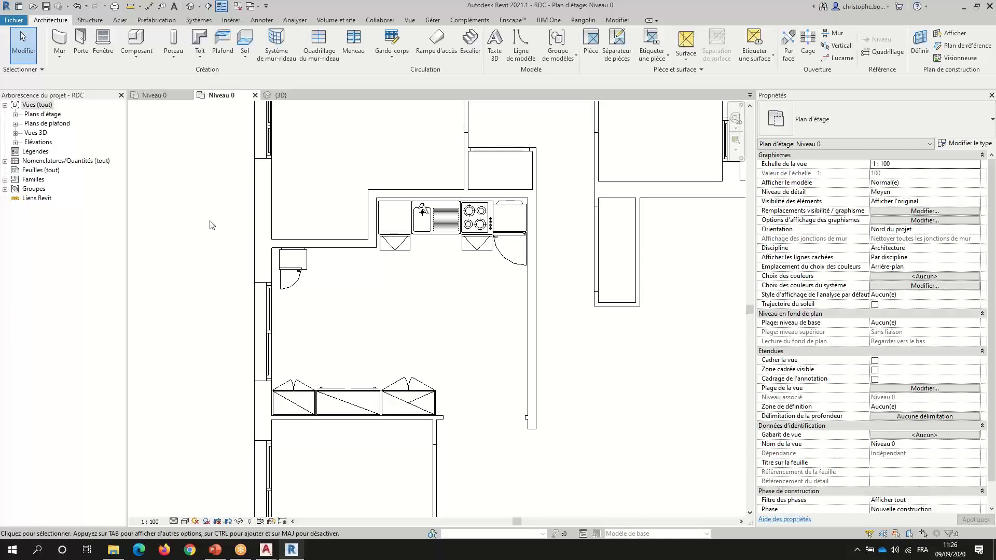
- Open the IFC import options and check the Revit category assigned to the IfcBuildingElementProxy class
{"action": "left_click", "coordinate": [13, 21]}
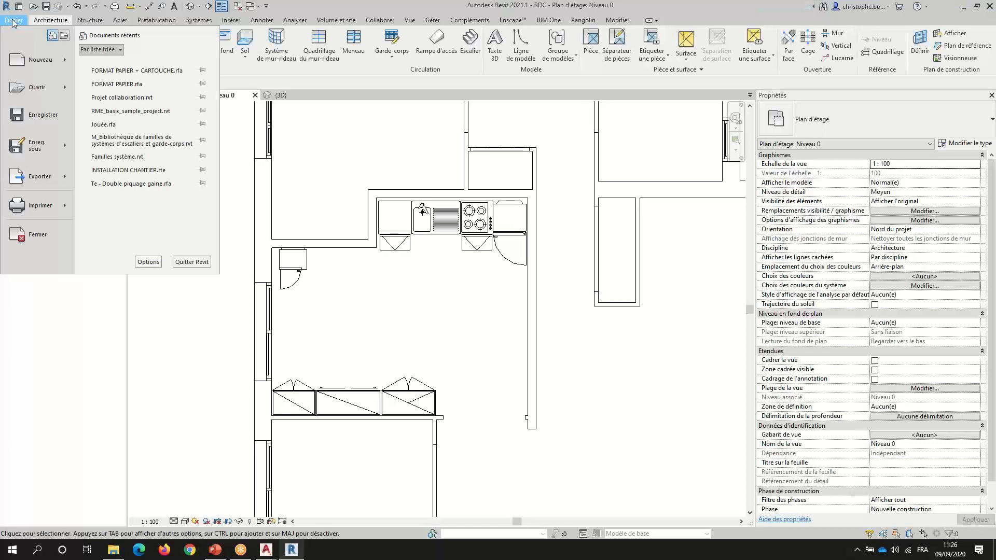
{"action": "mouse_move", "coordinate": [37, 86]}
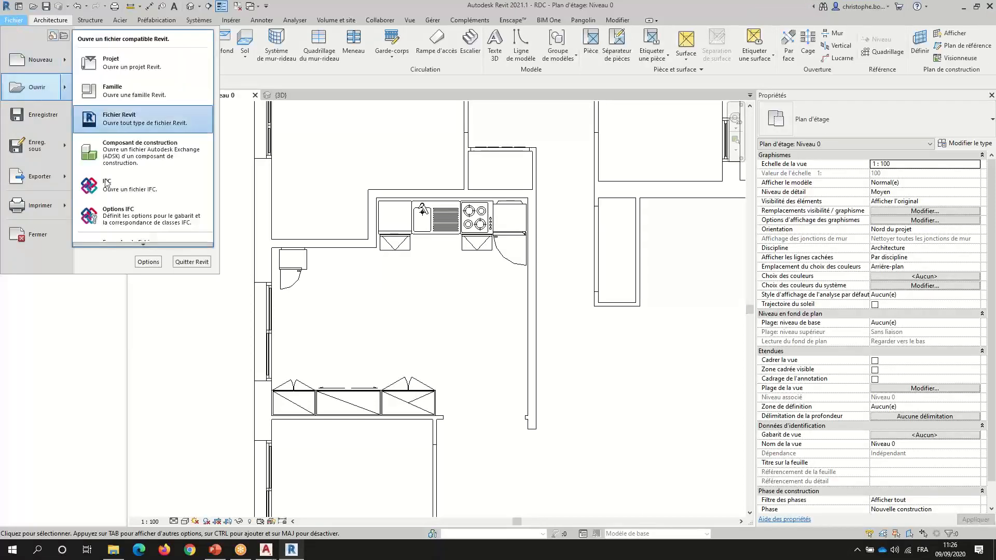
{"action": "left_click", "coordinate": [122, 216]}
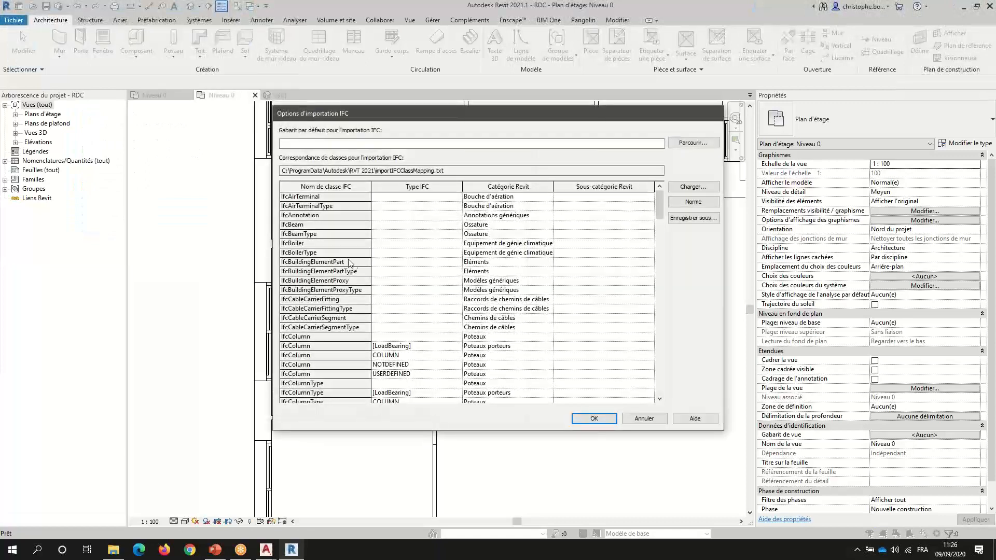
{"action": "left_click", "coordinate": [301, 285]}
{"action": "left_click", "coordinate": [532, 281]}
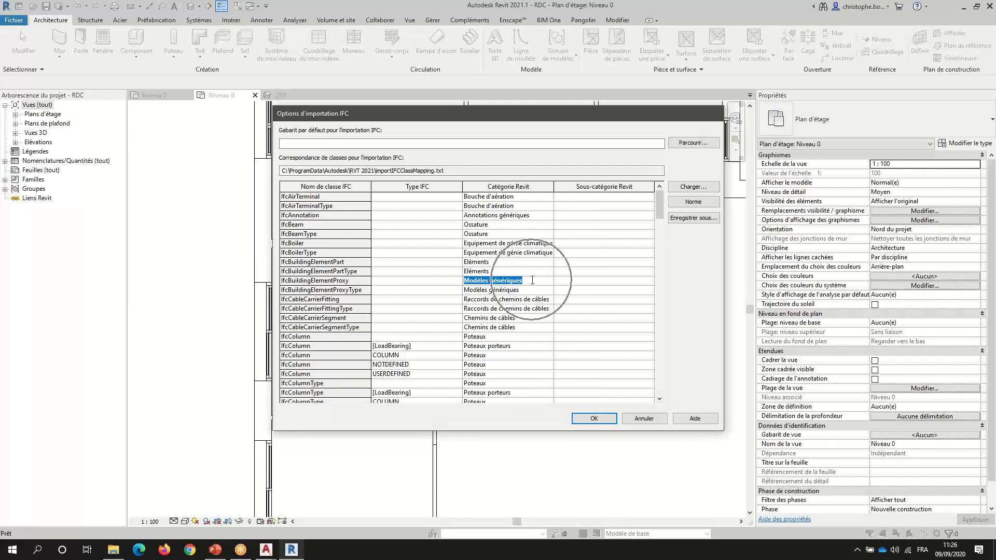
{"action": "left_click", "coordinate": [532, 279]}
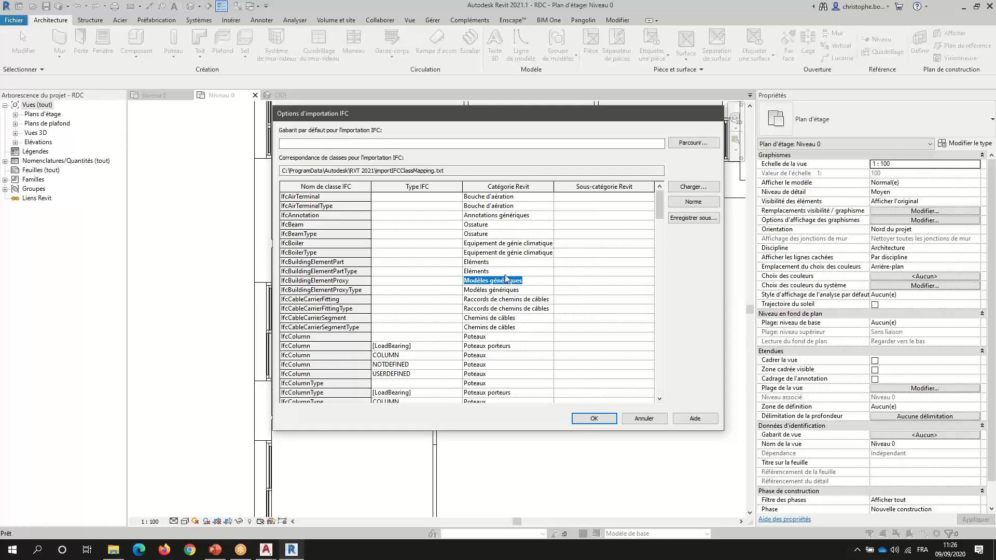
- Copy the Mobilier category name from the IfcFurnishingElement row of the class mapping
{"action": "scroll", "coordinate": [508, 275], "scroll_direction": "down", "scroll_amount": 10}
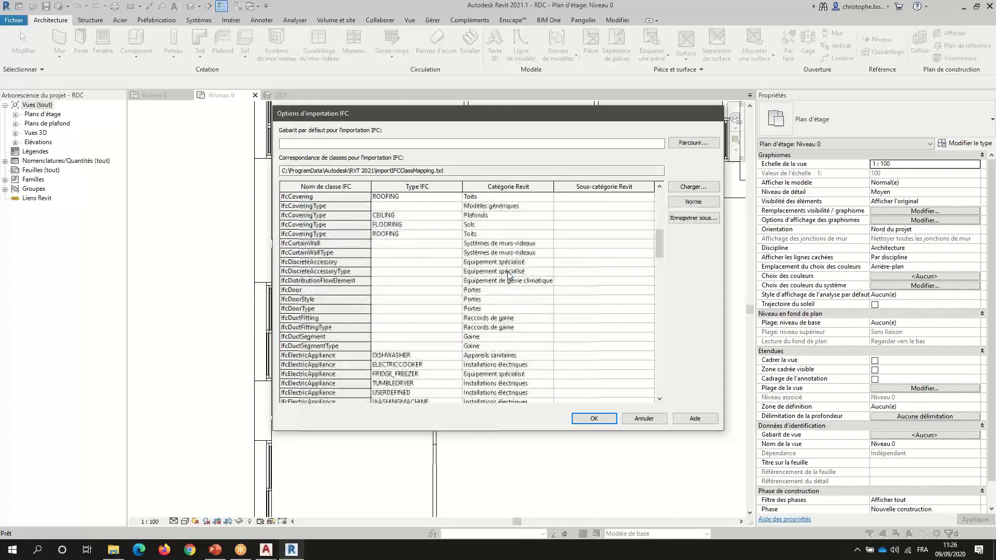
{"action": "scroll", "coordinate": [508, 275], "scroll_direction": "down", "scroll_amount": 4}
{"action": "scroll", "coordinate": [509, 327], "scroll_direction": "down", "scroll_amount": 2}
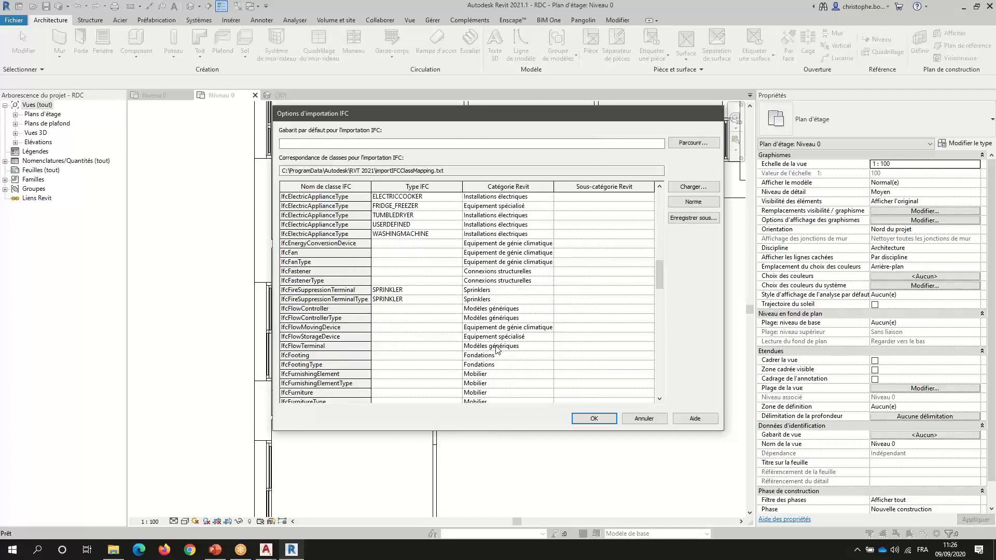
{"action": "left_click", "coordinate": [499, 346]}
{"action": "left_click", "coordinate": [501, 346]}
{"action": "key", "text": "ctrl+c"}
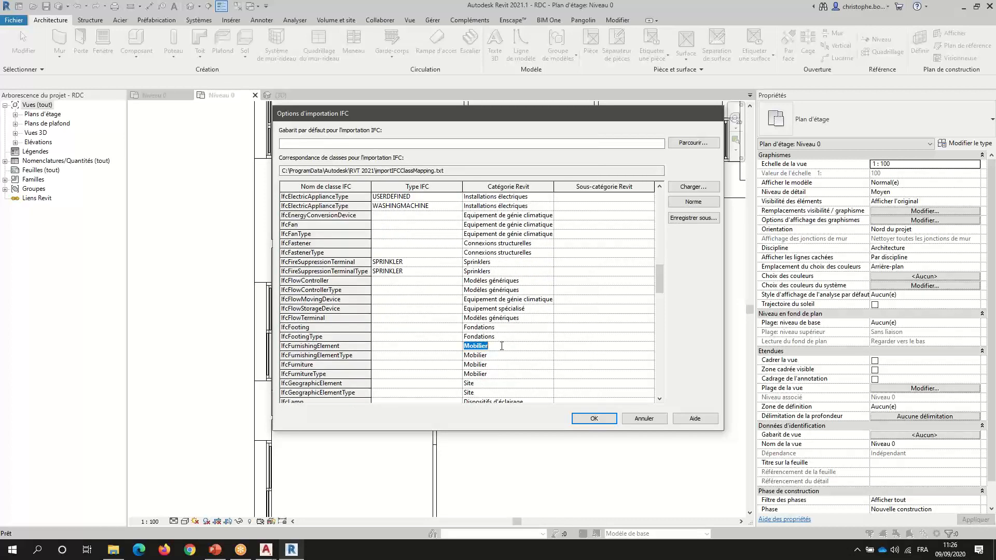
- Set the Revit category of IfcBuildingElementProxy to Mobilier and accept the IFC import options
{"action": "scroll", "coordinate": [502, 348], "scroll_direction": "up", "scroll_amount": 15}
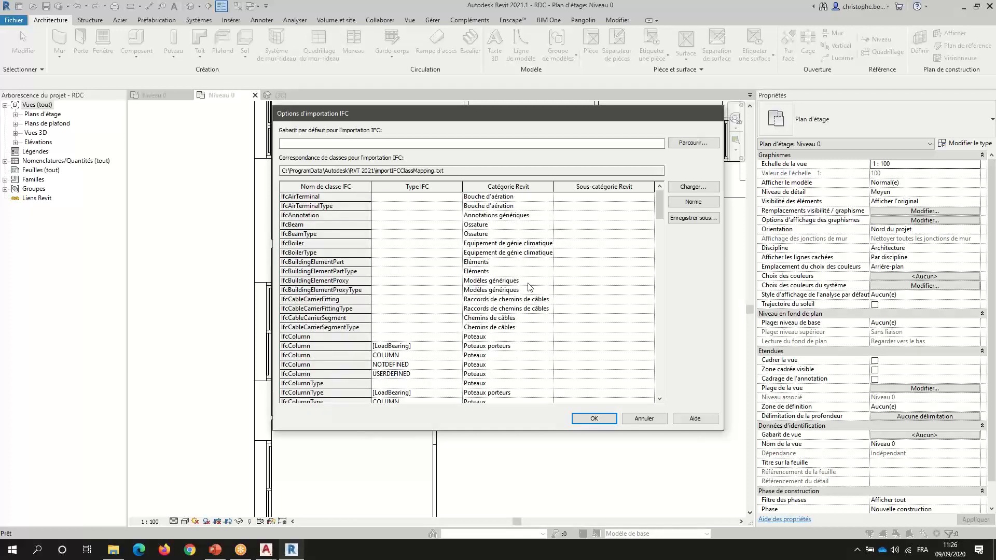
{"action": "left_click", "coordinate": [531, 280]}
{"action": "left_click", "coordinate": [533, 281]}
{"action": "left_click_drag", "start_coordinate": [521, 275], "coordinate": [437, 270]}
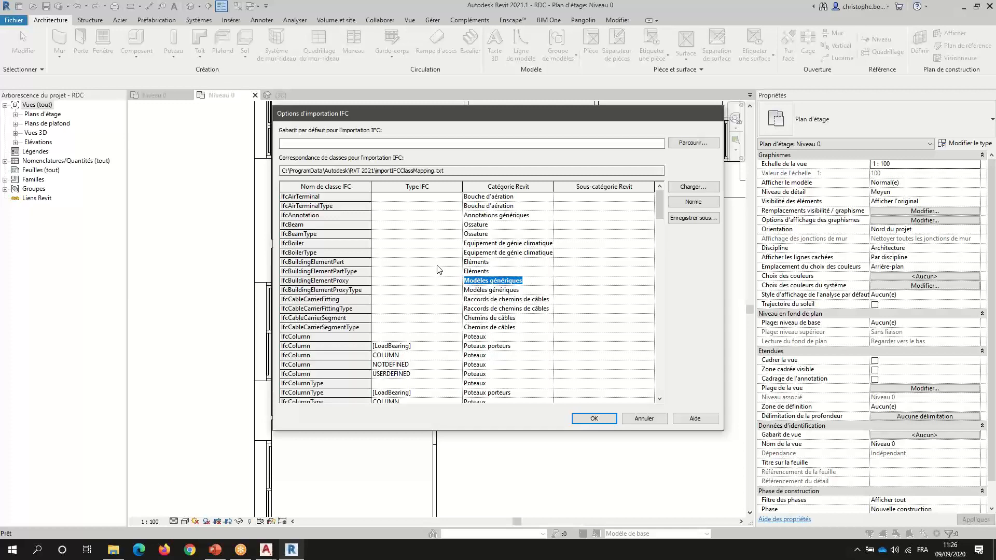
{"action": "key", "text": "ctrl+v"}
{"action": "left_click", "coordinate": [441, 278]}
{"action": "left_click", "coordinate": [496, 282]}
{"action": "left_click", "coordinate": [497, 283]}
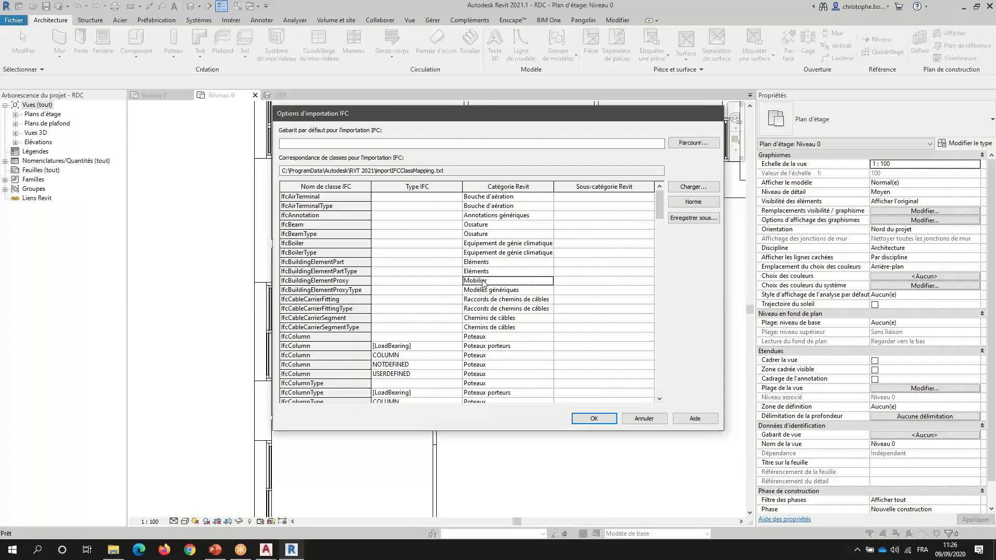
{"action": "left_click", "coordinate": [483, 283]}
{"action": "left_click", "coordinate": [487, 282]}
{"action": "left_click", "coordinate": [507, 281]}
{"action": "left_click", "coordinate": [594, 419]}
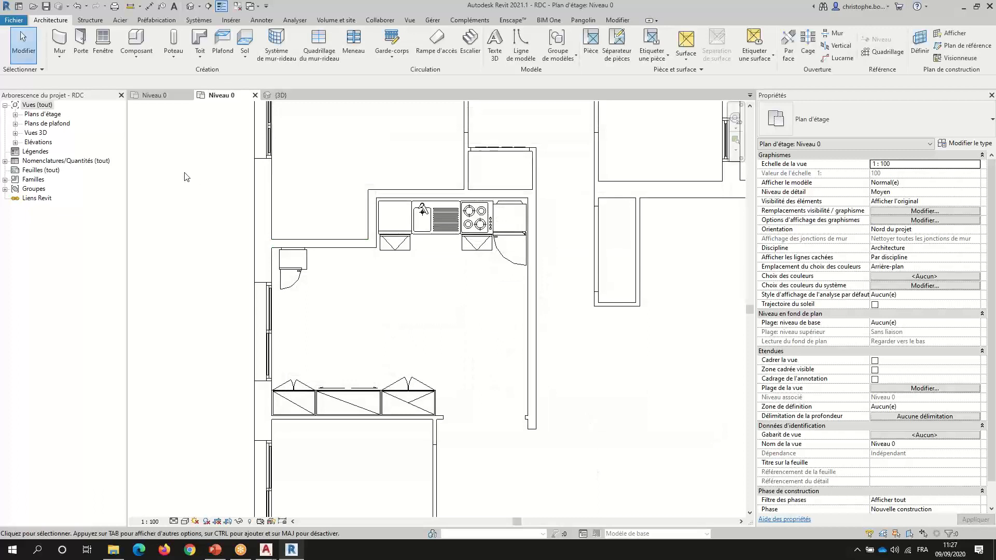
- Open ACAD-RDC.ifc from the IFC folder and accept the import warnings
{"action": "scroll", "coordinate": [185, 179], "scroll_direction": "down", "scroll_amount": 2}
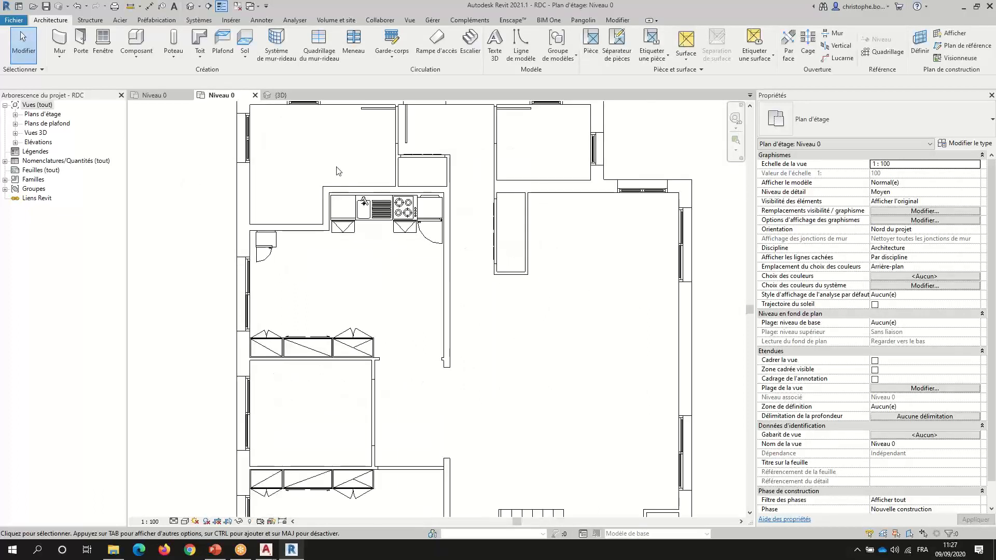
{"action": "left_click", "coordinate": [14, 19]}
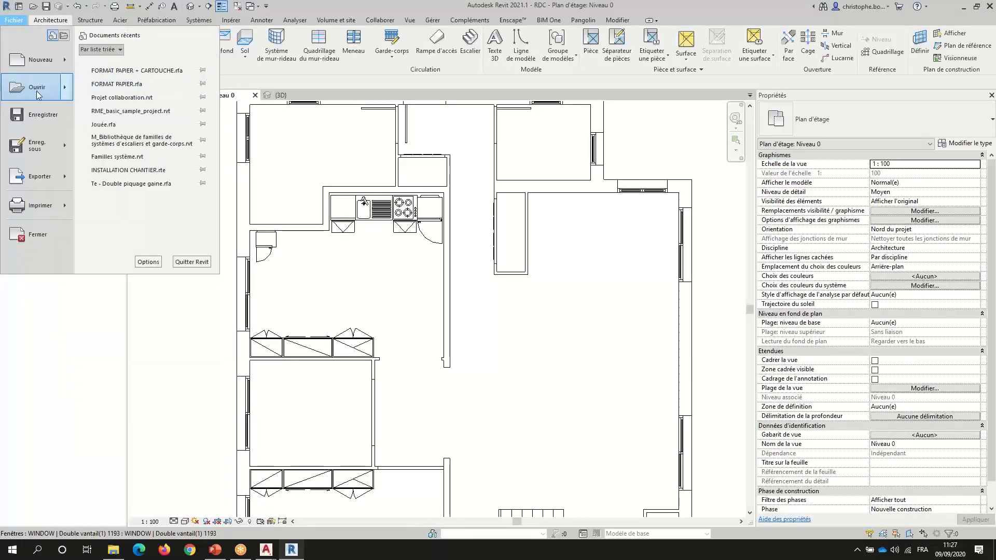
{"action": "mouse_move", "coordinate": [37, 91]}
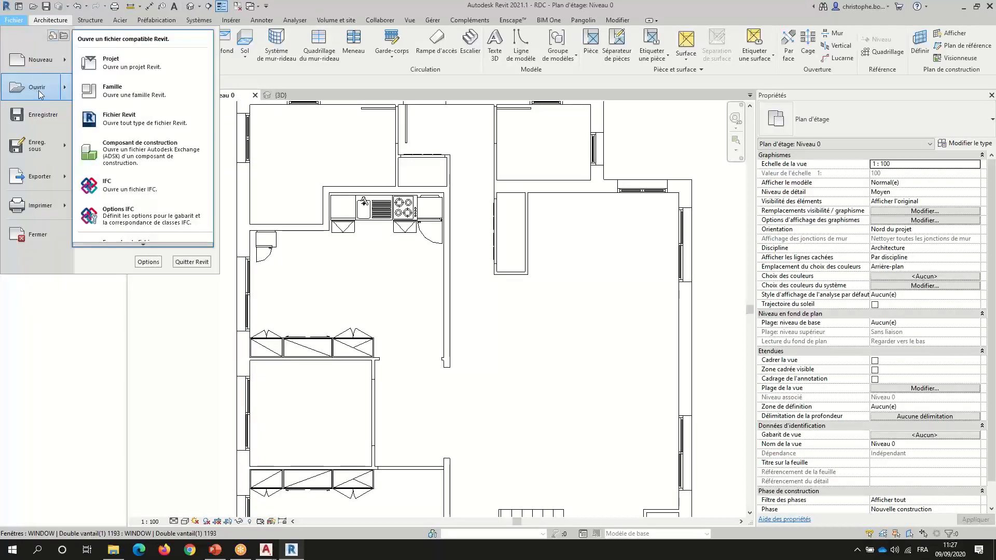
{"action": "left_click", "coordinate": [127, 191]}
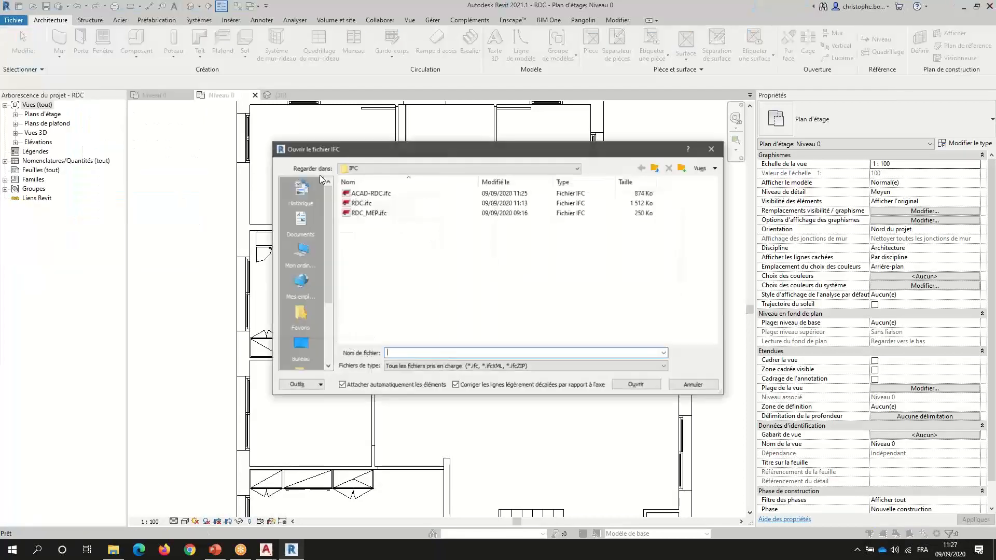
{"action": "left_click", "coordinate": [358, 195]}
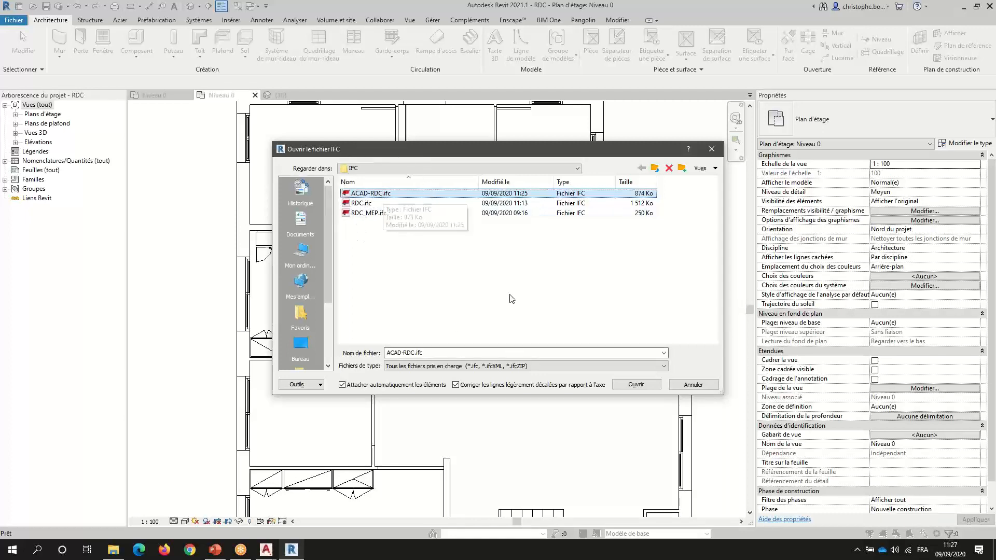
{"action": "left_click", "coordinate": [637, 385]}
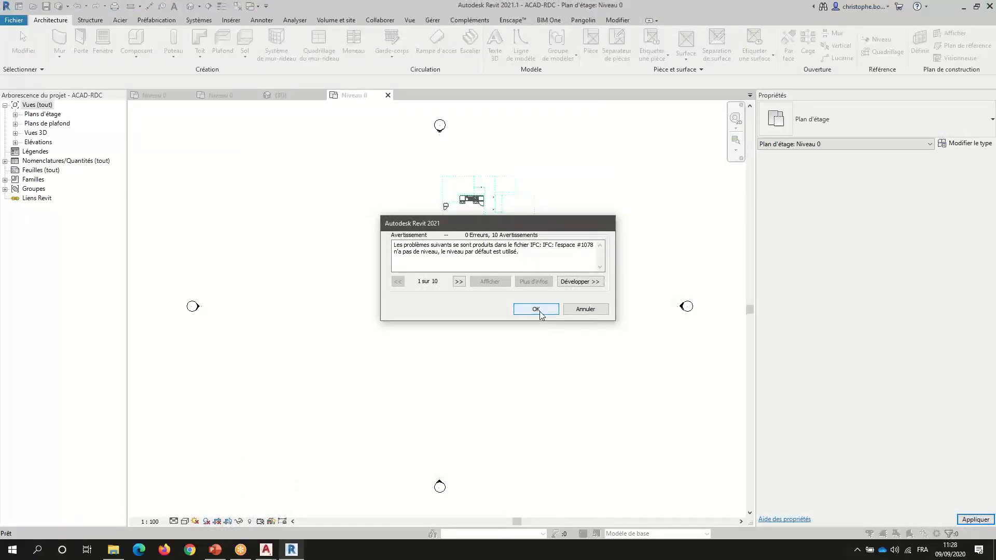
{"action": "left_click", "coordinate": [537, 311]}
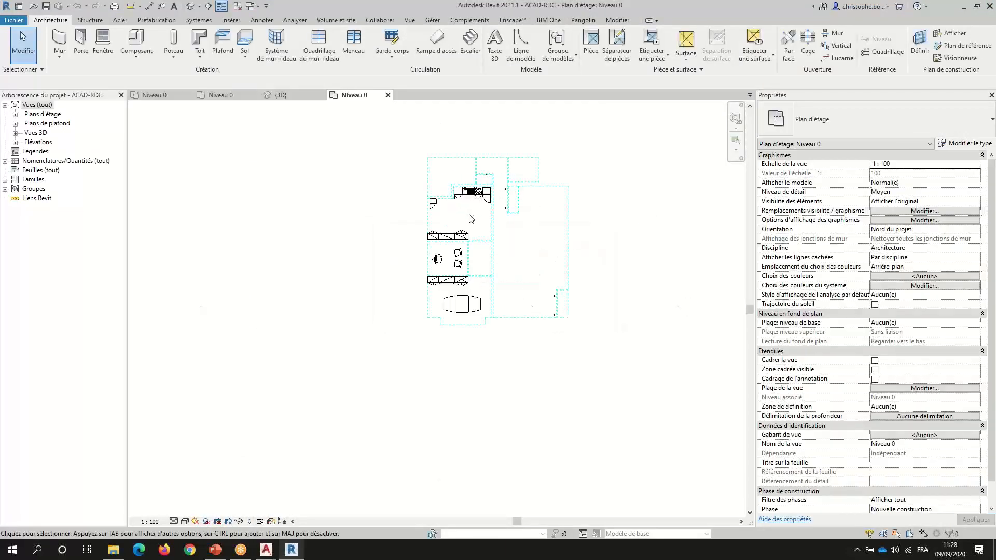
- Examine the imported Niveau 0 plan and the properties of a room separation line along its upper edge
{"action": "scroll", "coordinate": [470, 215], "scroll_direction": "up", "scroll_amount": 3}
{"action": "middle_click_drag", "start_coordinate": [470, 217], "coordinate": [378, 285]}
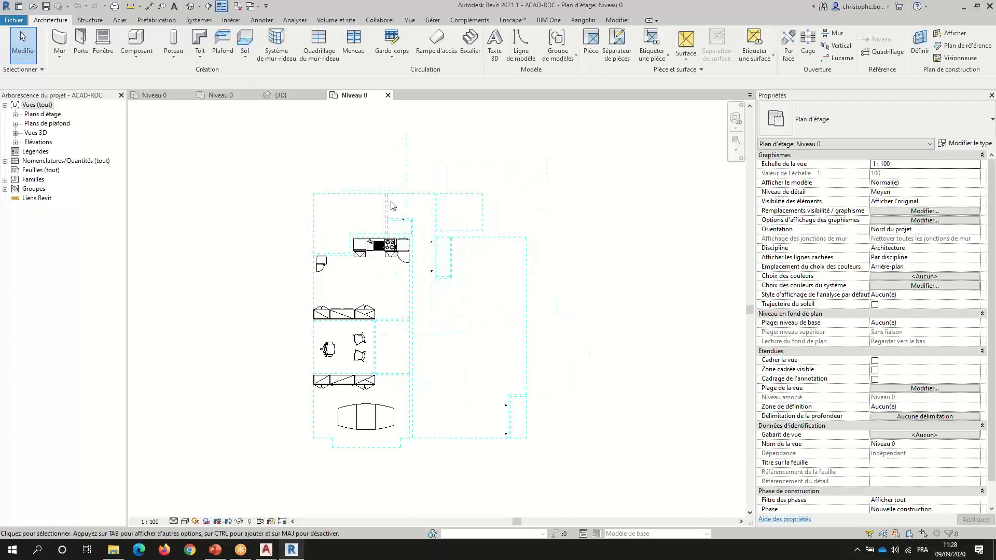
{"action": "scroll", "coordinate": [409, 199], "scroll_direction": "up", "scroll_amount": 2}
{"action": "left_click", "coordinate": [404, 192]}
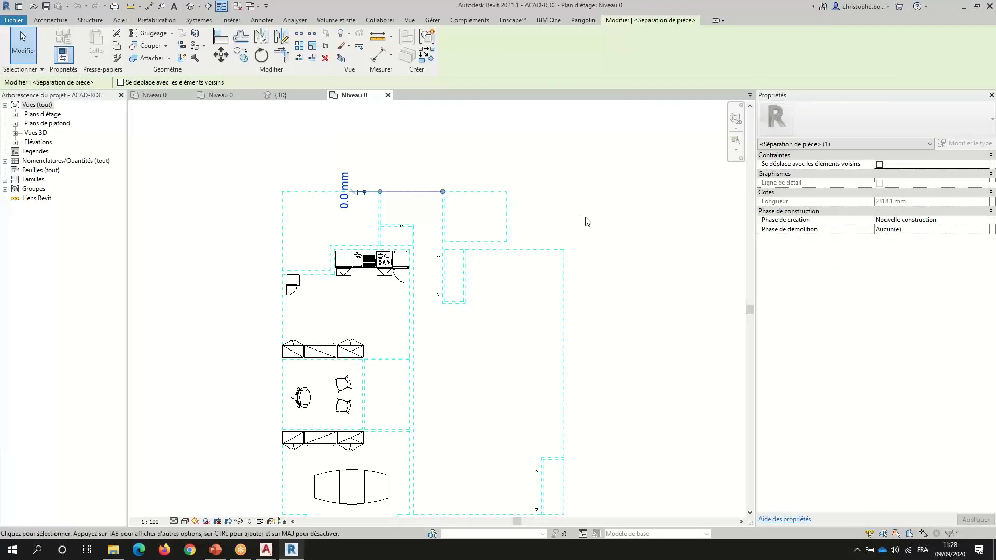
{"action": "left_click", "coordinate": [528, 218]}
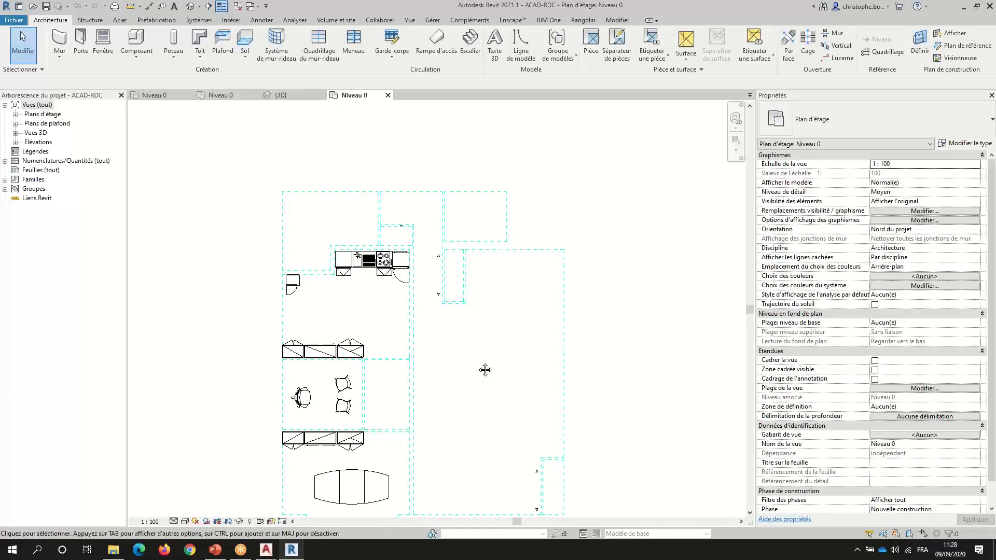
{"action": "middle_click_drag", "start_coordinate": [485, 368], "coordinate": [482, 270]}
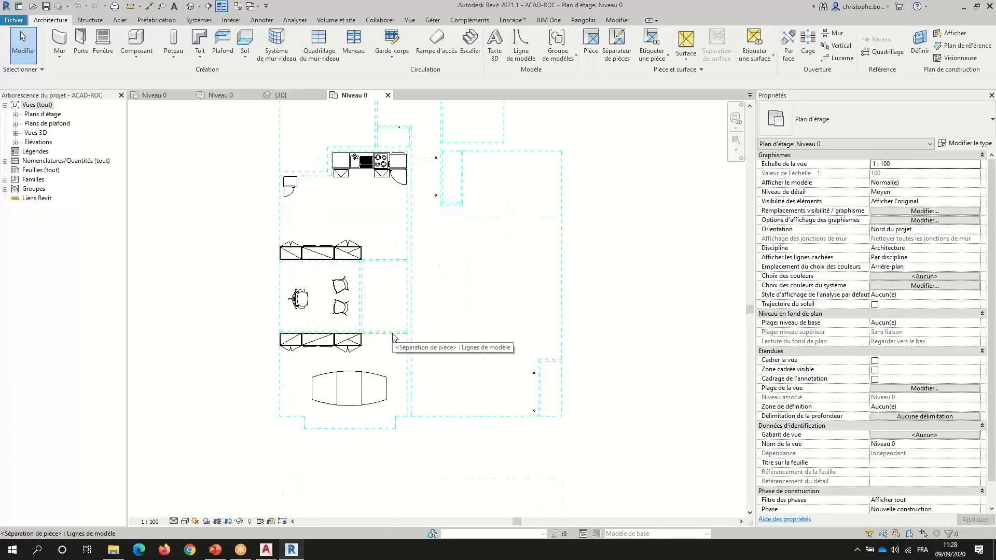
- Select the DEGAGEMENT room and inspect its IFC parameters, including CeilingHeight, CeilingThickness and FloorThickness
{"action": "left_click", "coordinate": [372, 296]}
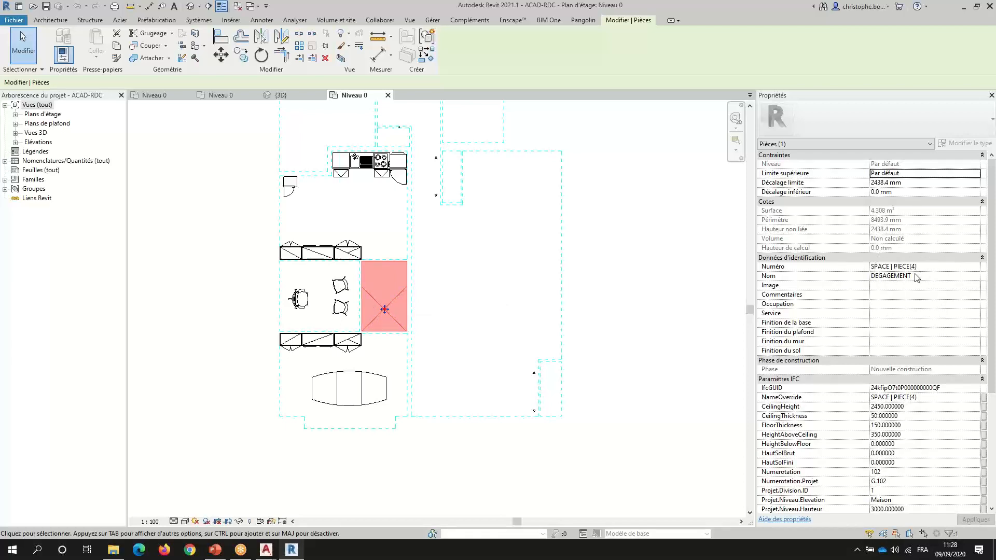
{"action": "scroll", "coordinate": [829, 387], "scroll_direction": "down", "scroll_amount": 4}
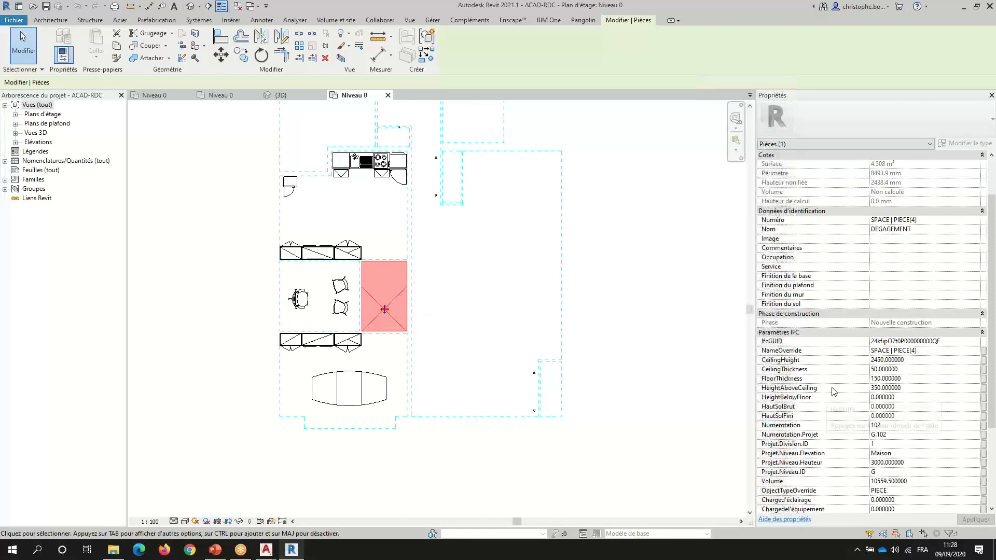
{"action": "scroll", "coordinate": [882, 311], "scroll_direction": "down", "scroll_amount": 2}
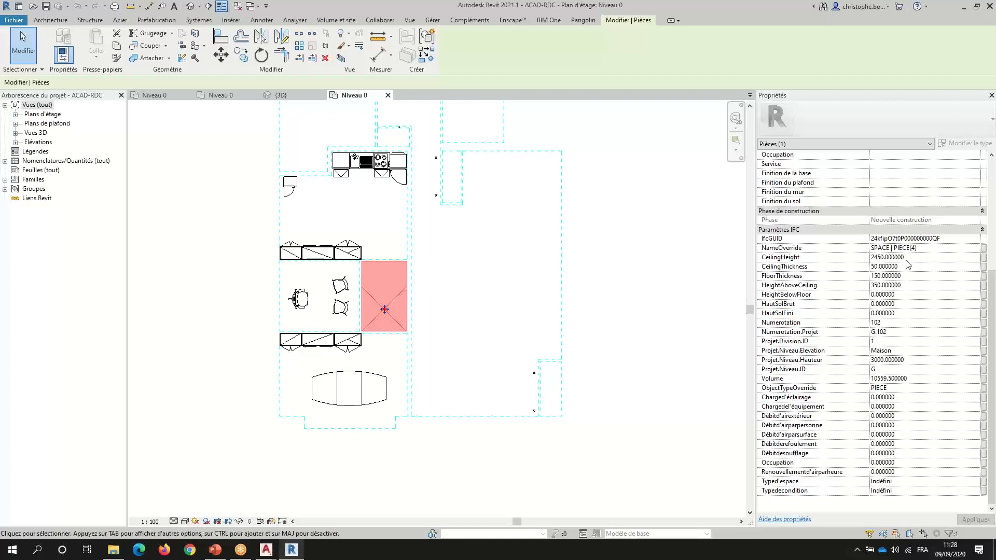
{"action": "left_click", "coordinate": [913, 259]}
{"action": "left_click", "coordinate": [914, 266]}
{"action": "left_click", "coordinate": [911, 276]}
{"action": "left_click", "coordinate": [638, 274]}
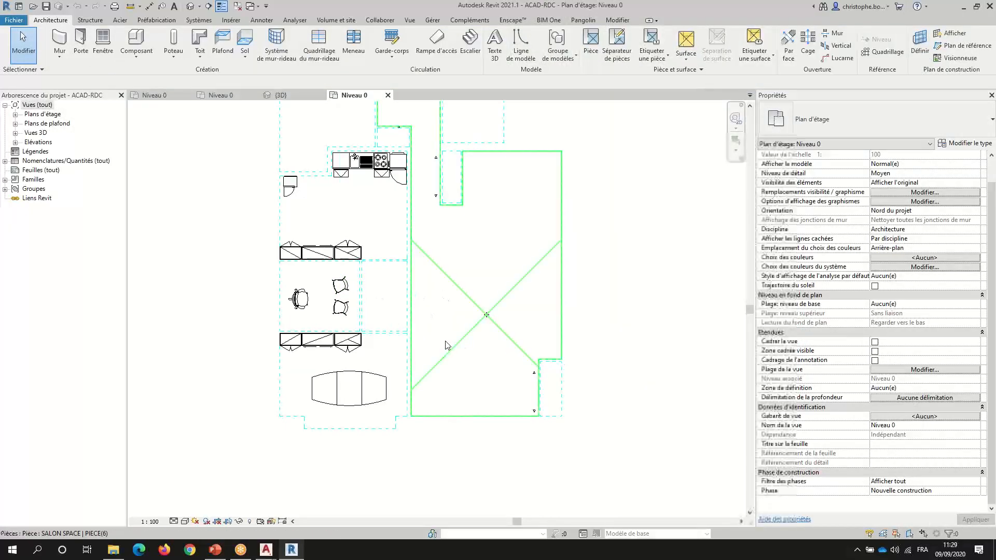
- Switch to ACAD-RDC.dwg in AutoCAD MEP, show it in the Isométrique orientée SO view and select the upper-left room's space
{"action": "mouse_move", "coordinate": [266, 552]}
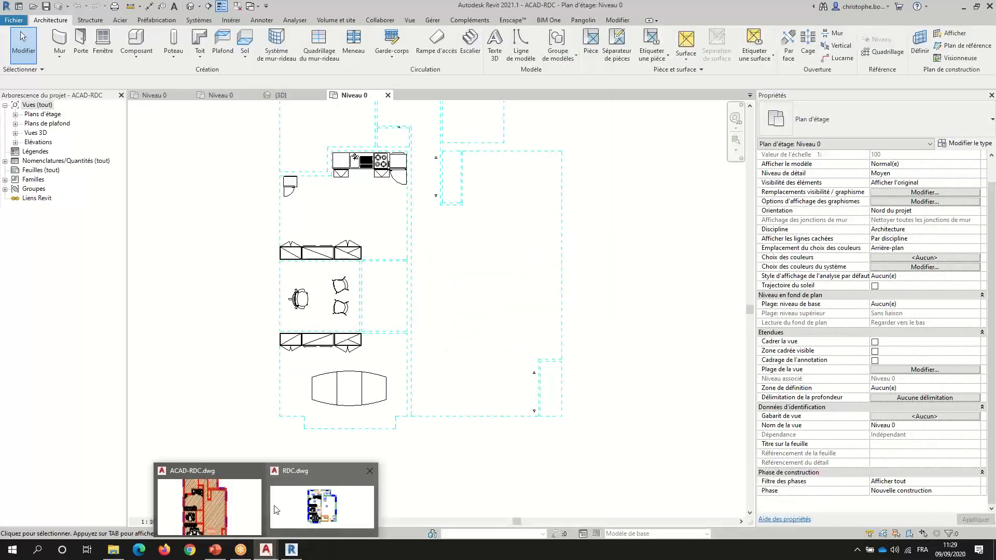
{"action": "left_click", "coordinate": [211, 499]}
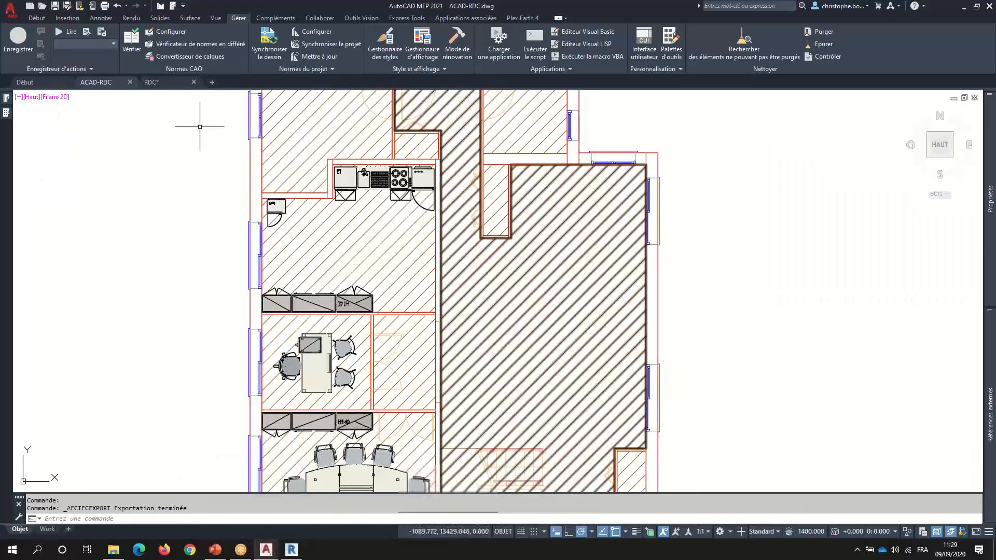
{"action": "left_click", "coordinate": [36, 99]}
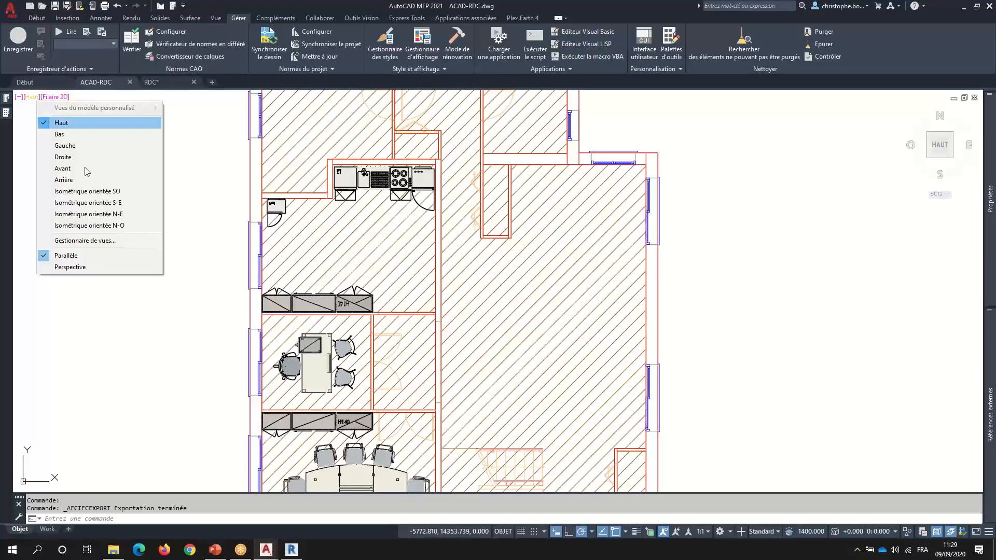
{"action": "left_click", "coordinate": [87, 191]}
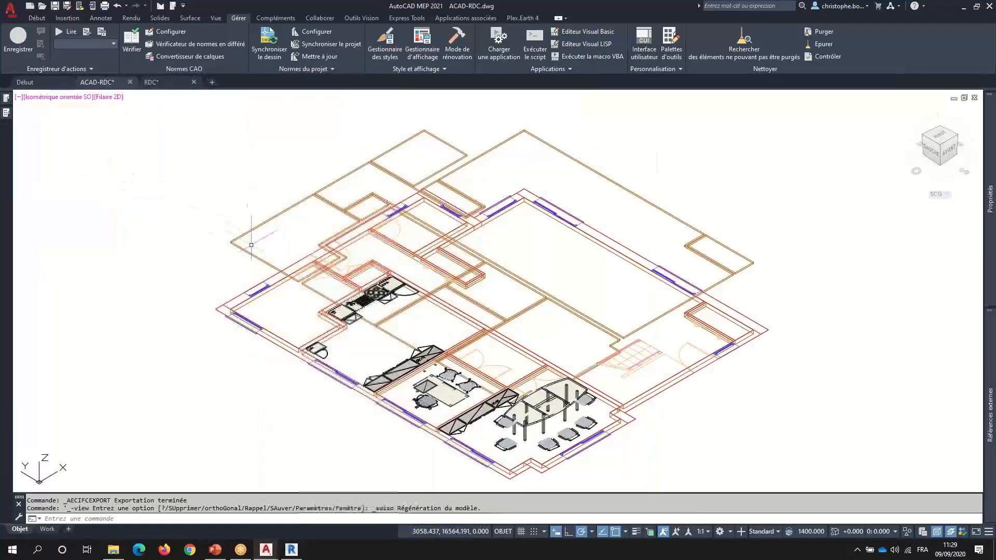
{"action": "left_click", "coordinate": [233, 219]}
{"action": "left_click", "coordinate": [234, 225]}
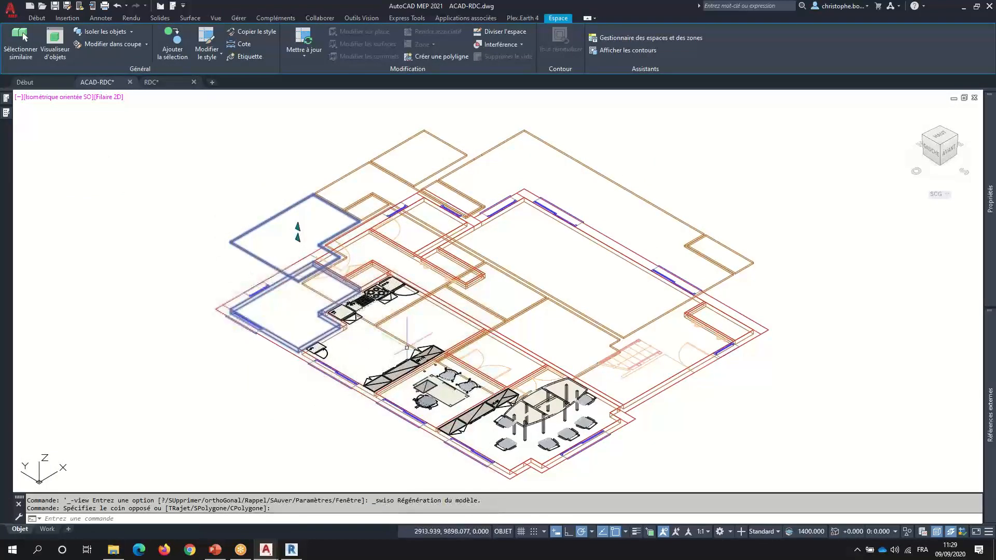
- Switch to Revit and inspect the BUREAU room's limit offset and IFC parameters in the Niveau 0 plan
{"action": "left_click", "coordinate": [292, 551]}
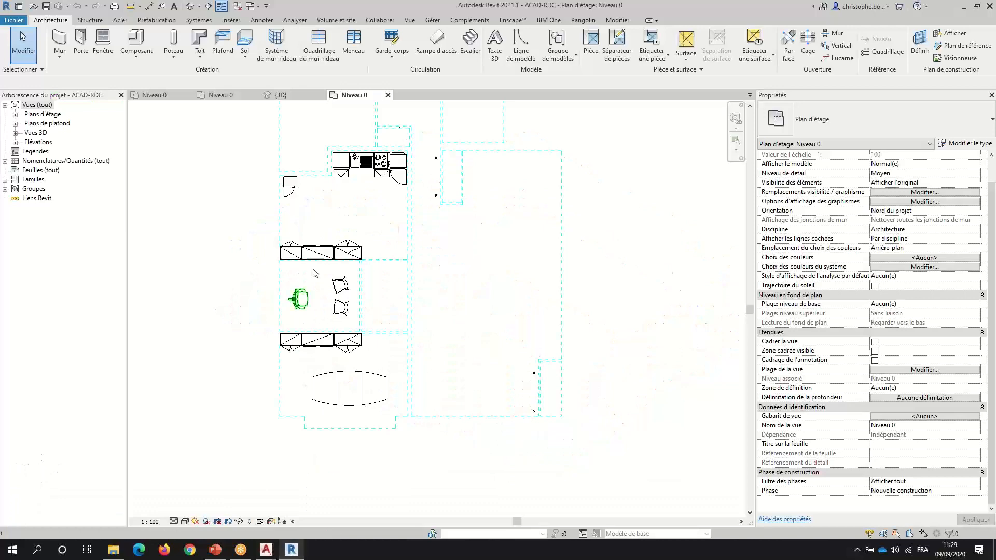
{"action": "left_click", "coordinate": [320, 283]}
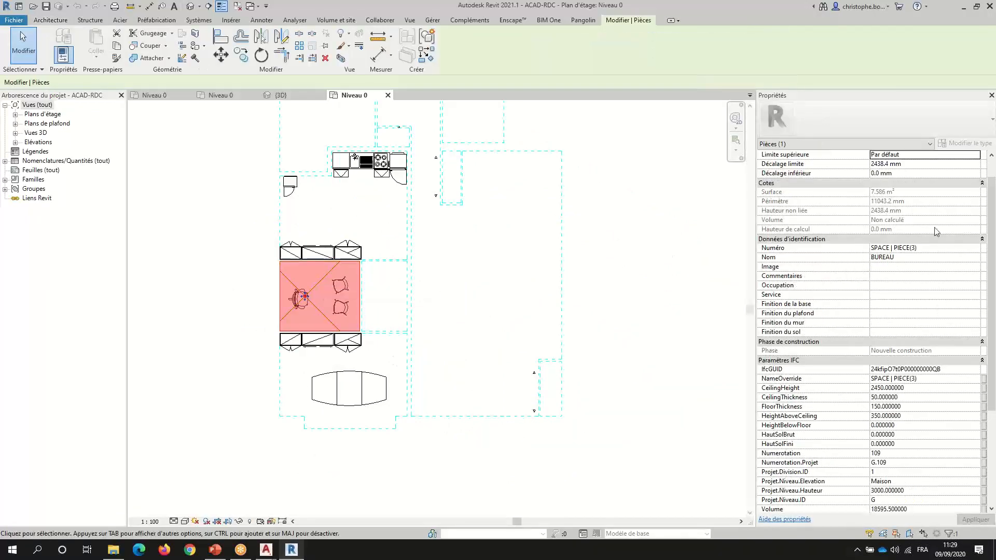
{"action": "left_click", "coordinate": [913, 163]}
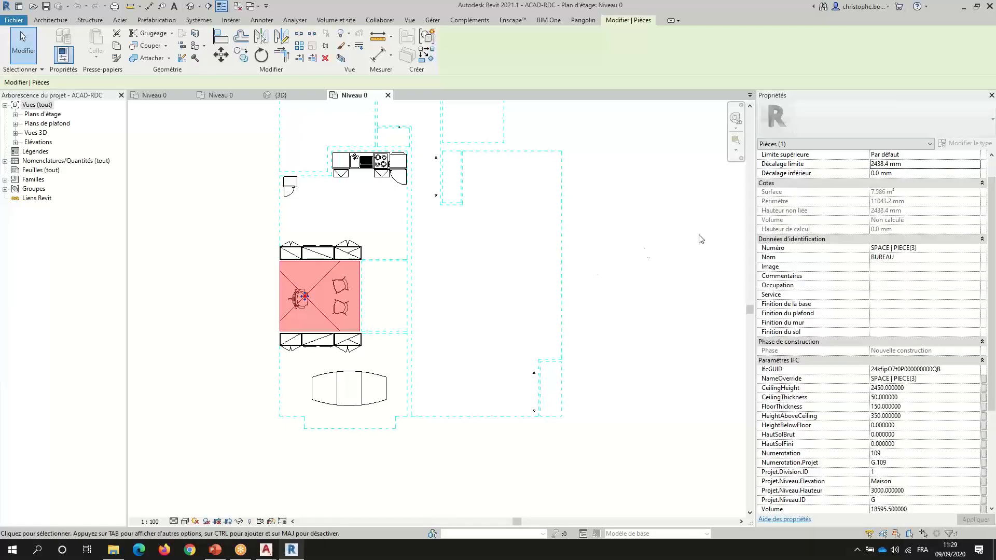
{"action": "left_click", "coordinate": [634, 251]}
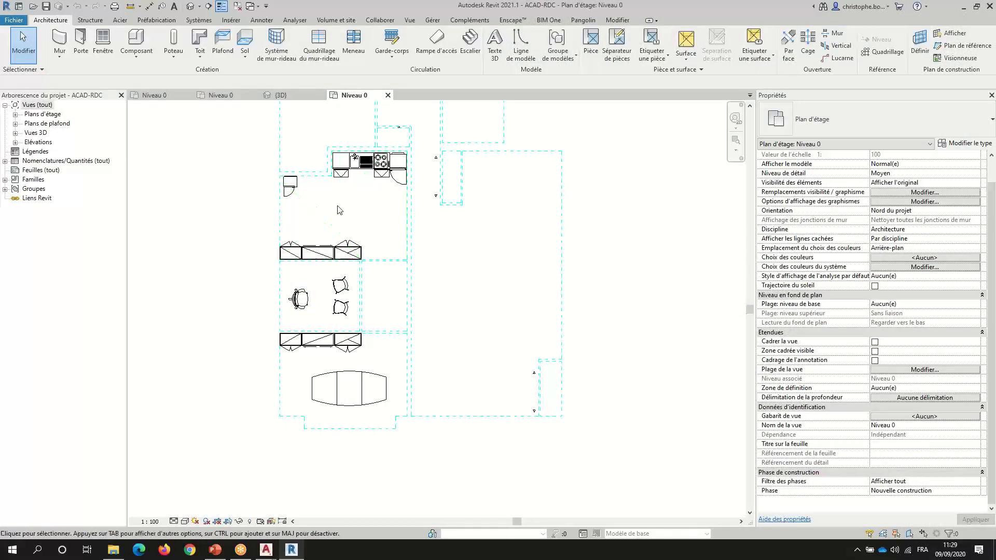
- Compare the imported furniture in the ACAD-RDC Niveau 0 plan with the RDC project's Niveau 0 plan
{"action": "scroll", "coordinate": [280, 258], "scroll_direction": "up", "scroll_amount": 4}
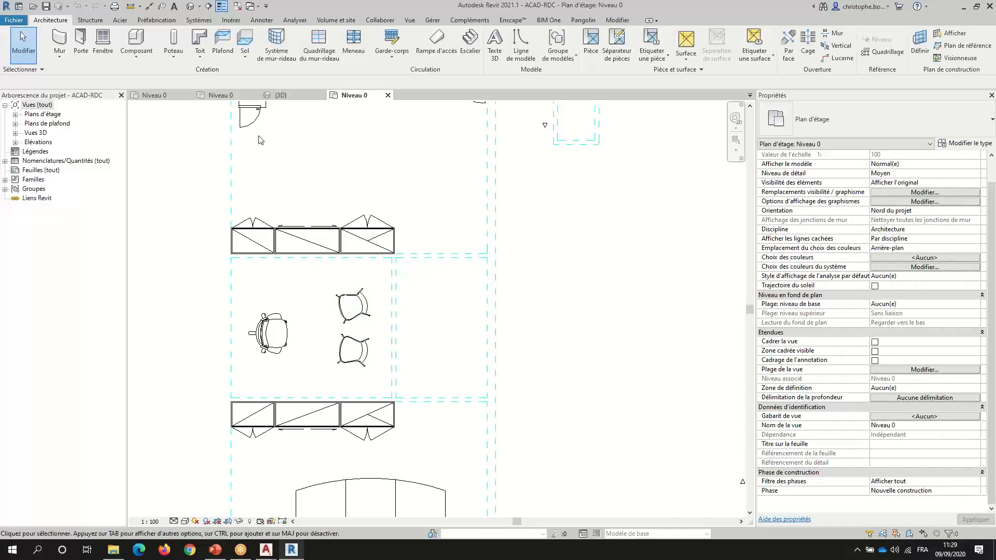
{"action": "left_click", "coordinate": [218, 96]}
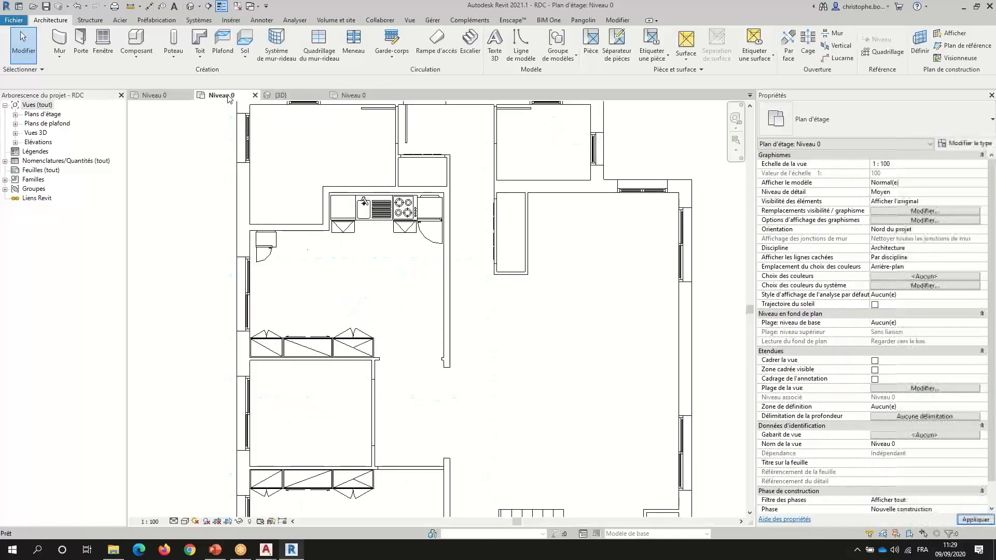
{"action": "left_click", "coordinate": [353, 96]}
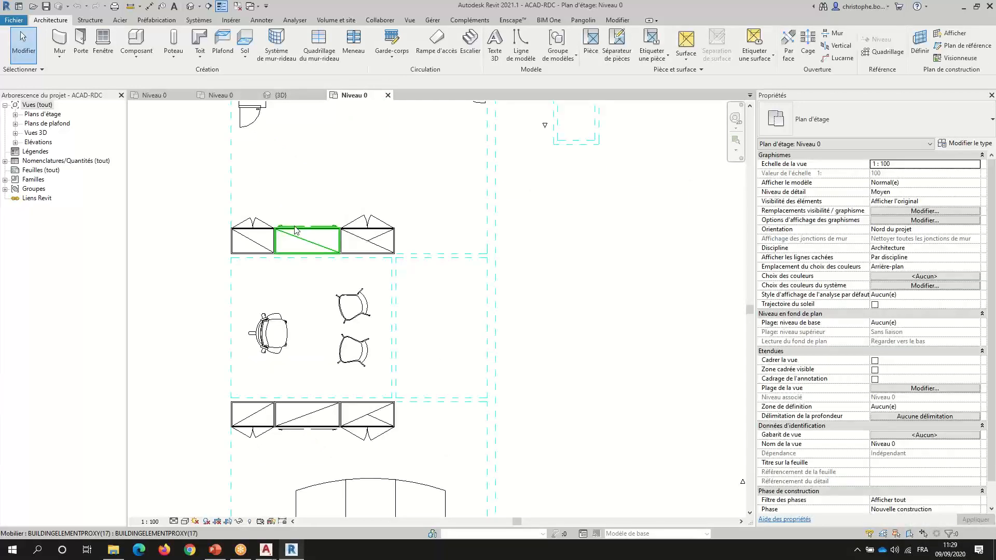
- Open the Par défaut floor plan and examine its room tags, including the upper PLACARD tag and the BUREAU tag
{"action": "scroll", "coordinate": [299, 228], "scroll_direction": "down", "scroll_amount": 2}
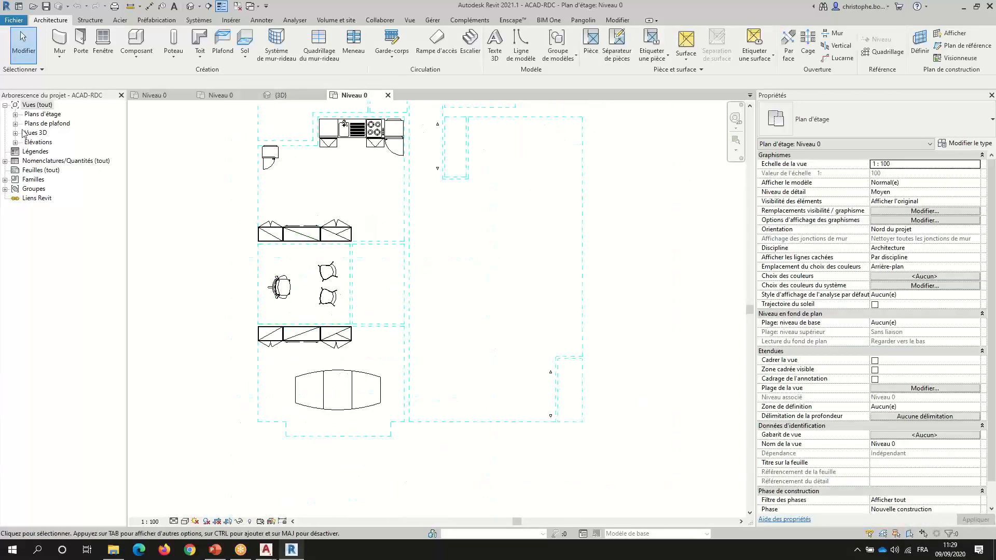
{"action": "left_click", "coordinate": [16, 115]}
{"action": "left_click", "coordinate": [49, 133]}
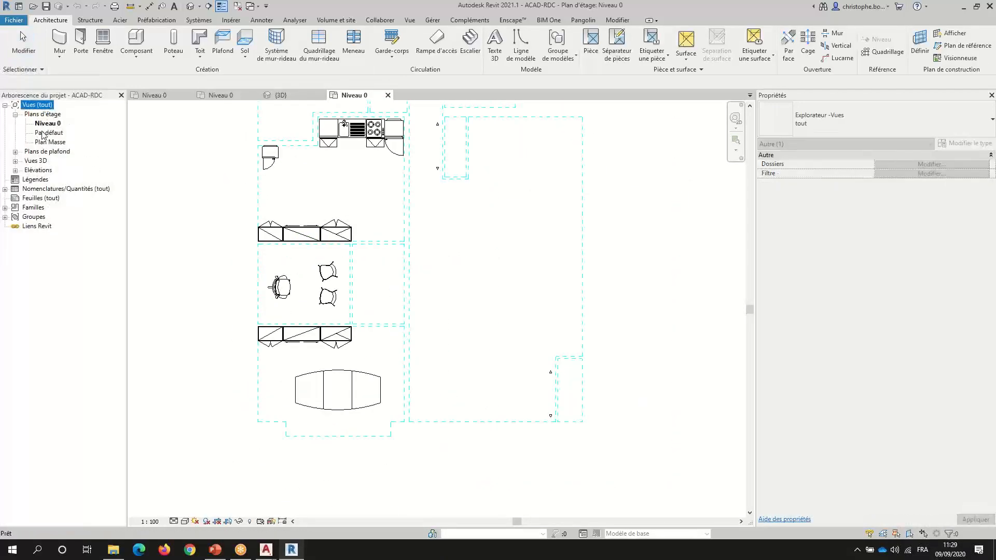
{"action": "double_click", "coordinate": [48, 133]}
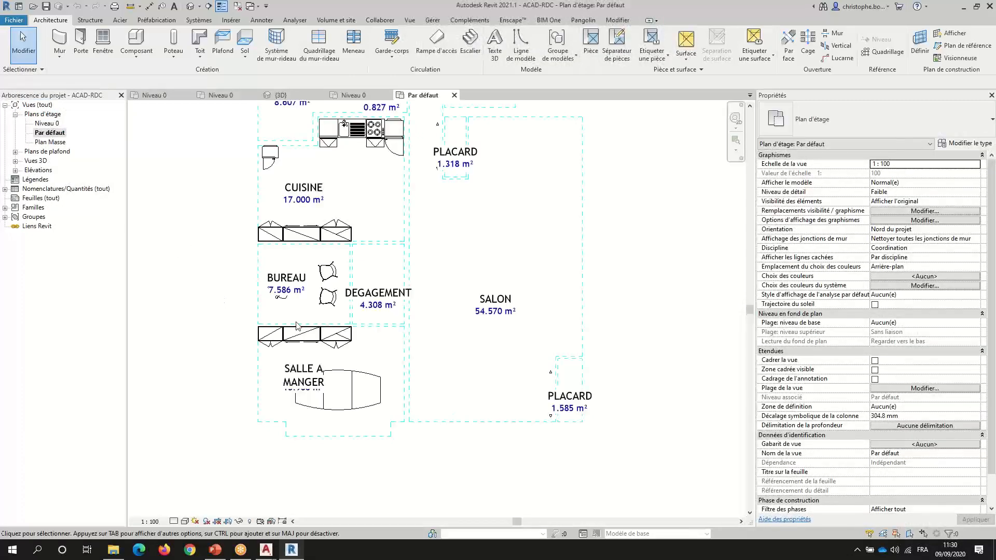
{"action": "left_click", "coordinate": [455, 165]}
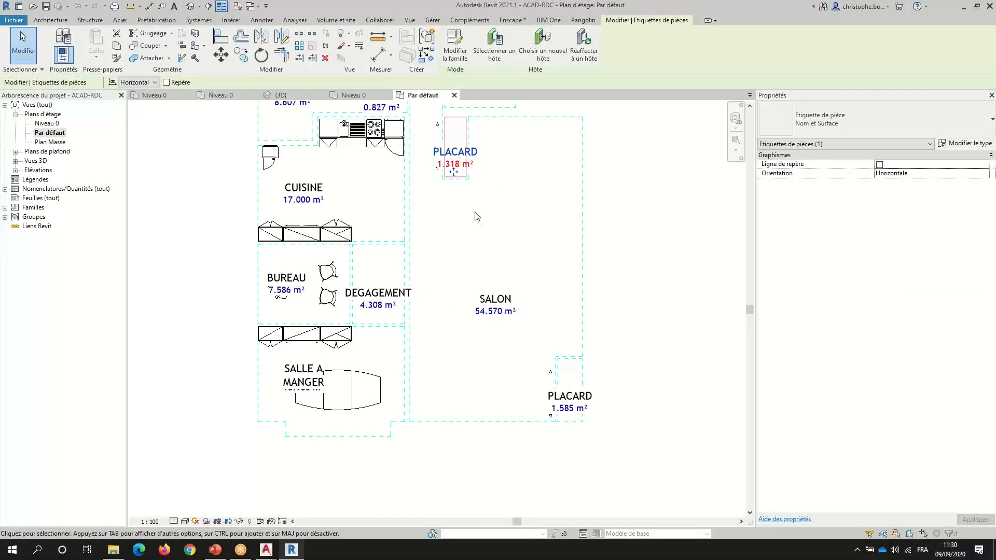
{"action": "key", "text": "Escape"}
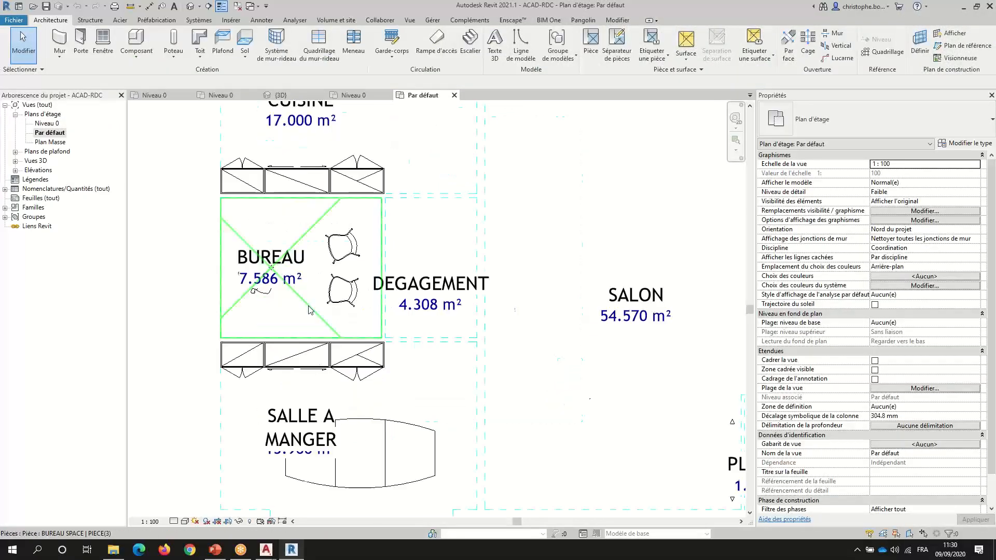
{"action": "scroll", "coordinate": [308, 306], "scroll_direction": "up", "scroll_amount": 3}
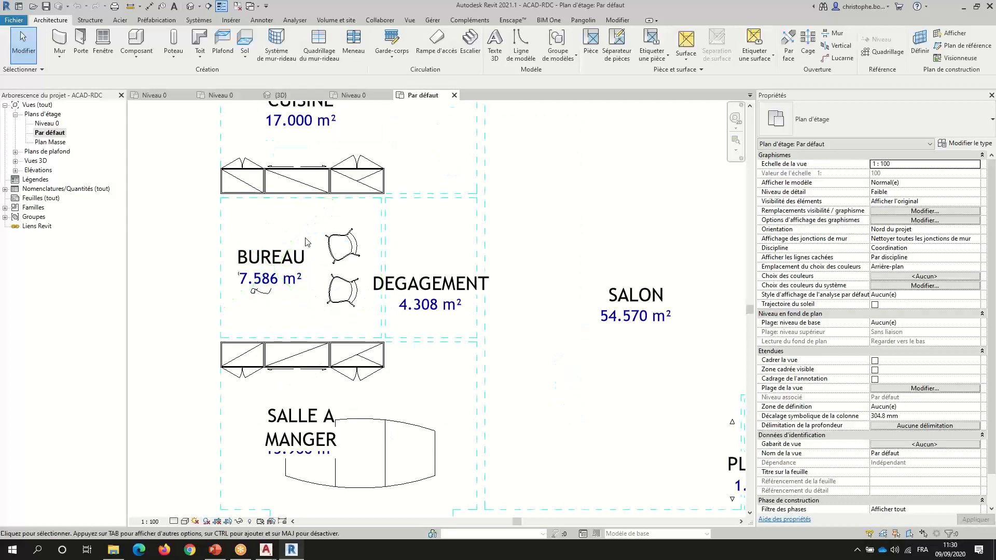
- Return to the Niveau 0 plan and inspect the upper visitor chair's IFC type parameters in the BUREAU room, including EMPLACEMENT
{"action": "left_click", "coordinate": [34, 124]}
{"action": "double_click", "coordinate": [46, 125]}
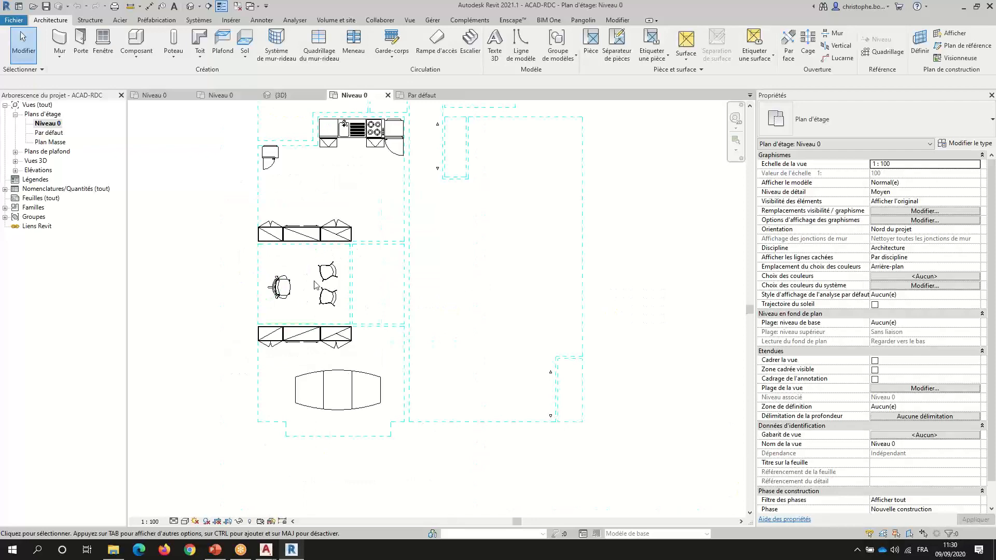
{"action": "scroll", "coordinate": [317, 277], "scroll_direction": "up", "scroll_amount": 2}
{"action": "left_click", "coordinate": [330, 281]}
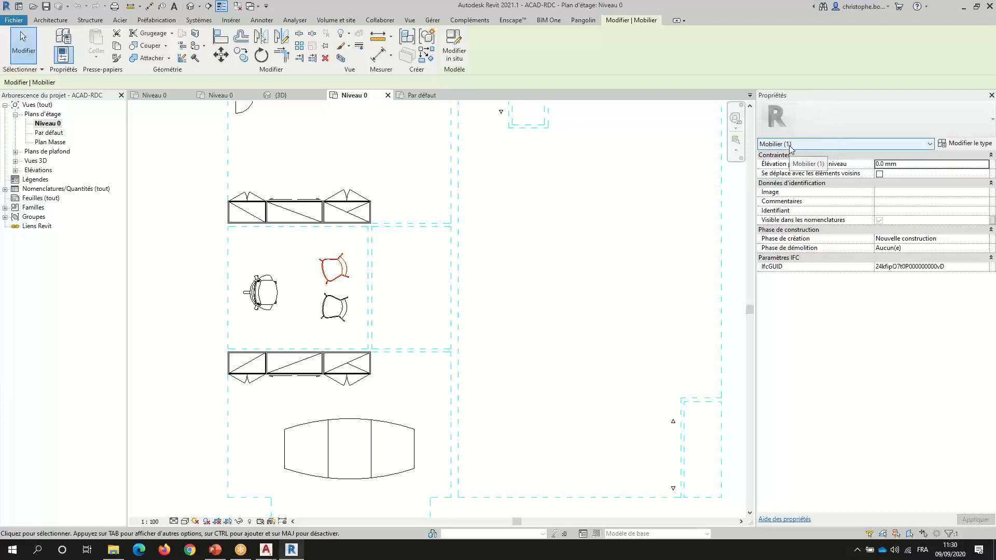
{"action": "left_click", "coordinate": [956, 144]}
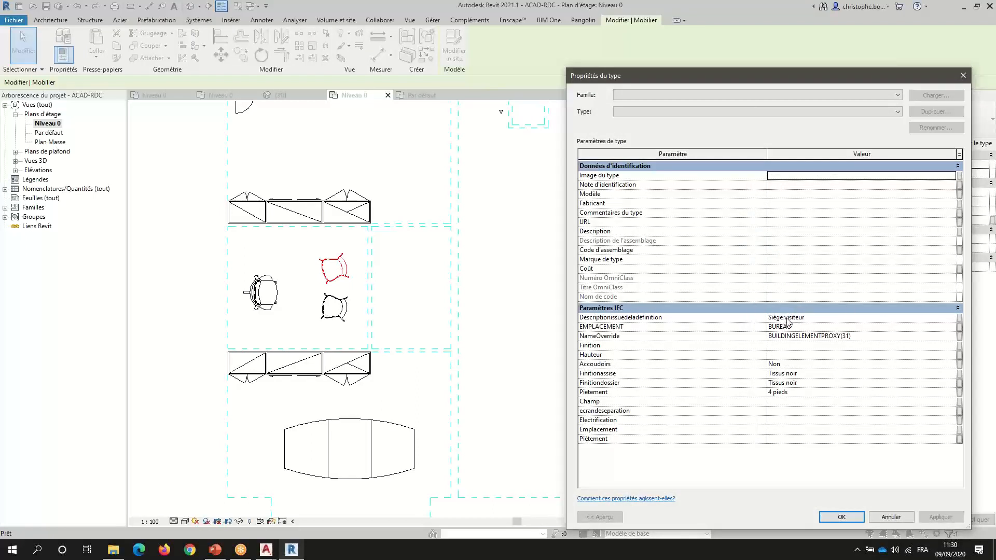
{"action": "left_click", "coordinate": [803, 327]}
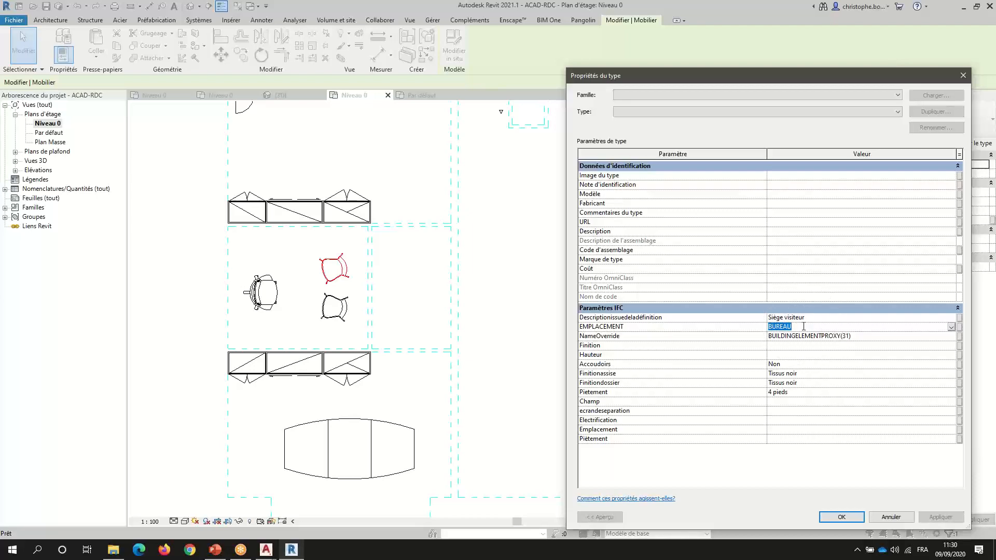
{"action": "key", "text": "Escape"}
{"action": "key", "text": "Escape"}
{"action": "key", "text": "Escape"}
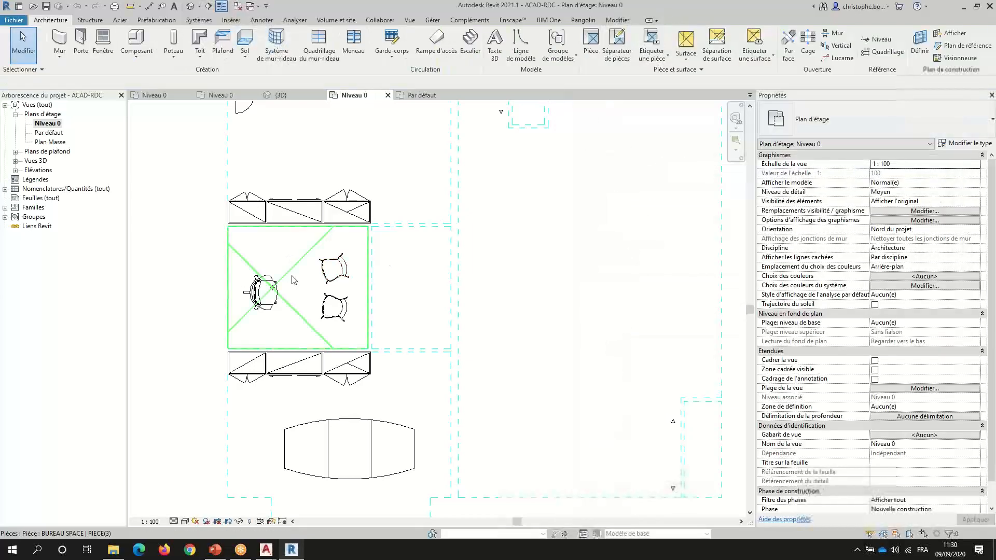
- Select the BUREAU room and check its name property against the chair's location, clearing the selection when done
{"action": "left_click", "coordinate": [294, 280]}
{"action": "left_click", "coordinate": [905, 276]}
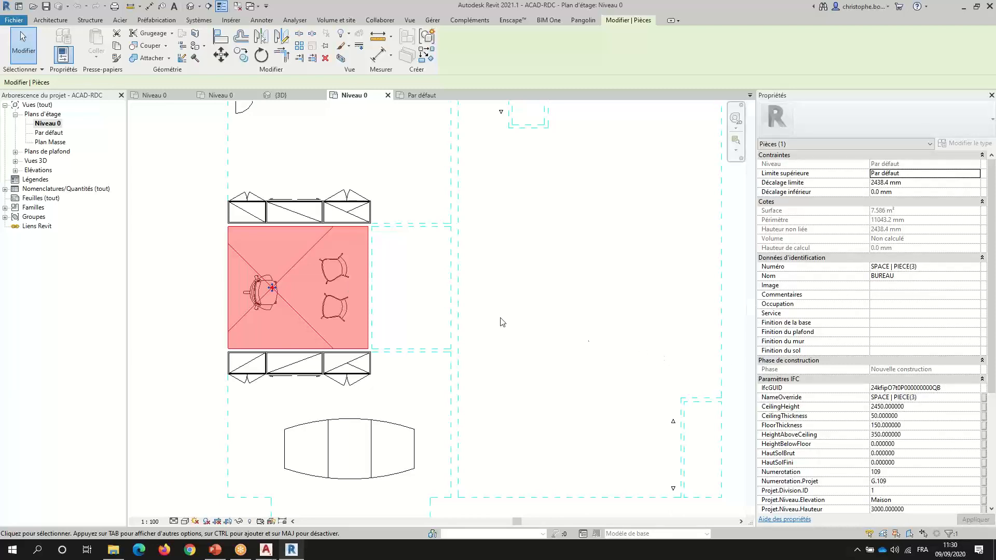
{"action": "key", "text": "Escape"}
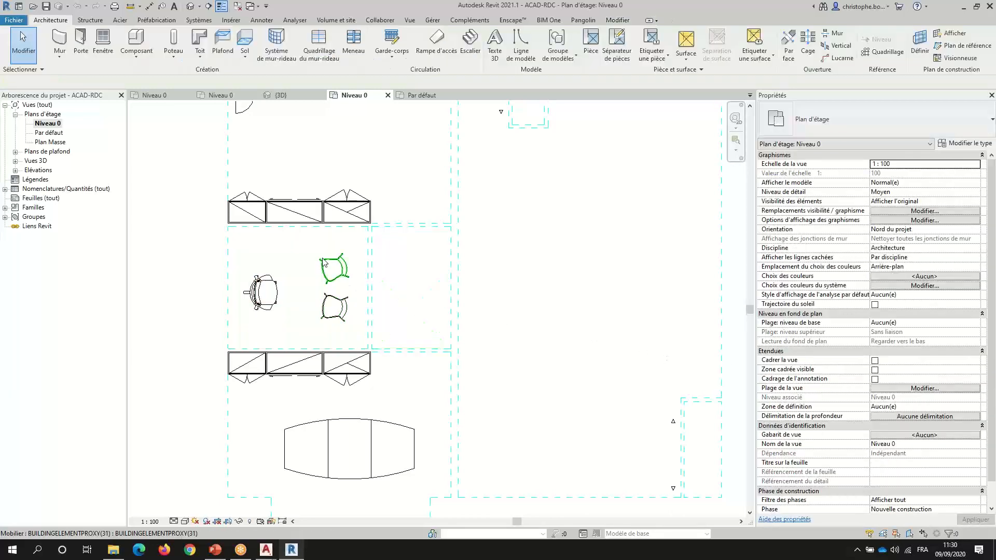
- Select the upper visitor chair in the BUREAU room and check for matching chairs by selecting all its instances
{"action": "left_click", "coordinate": [324, 262]}
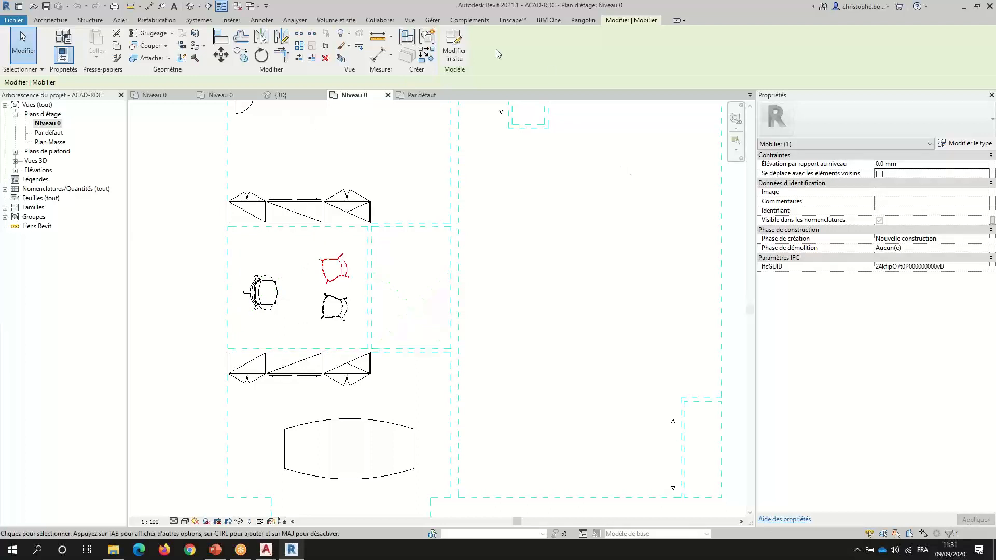
{"action": "key", "text": "ctrl"}
{"action": "left_click", "coordinate": [336, 301]}
{"action": "left_click", "coordinate": [337, 277]}
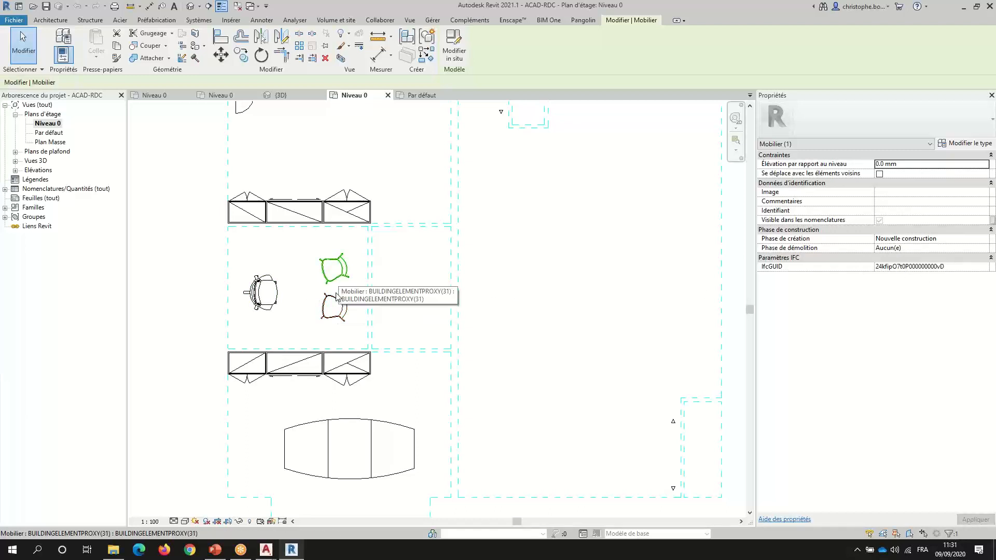
{"action": "right_click", "coordinate": [287, 252]}
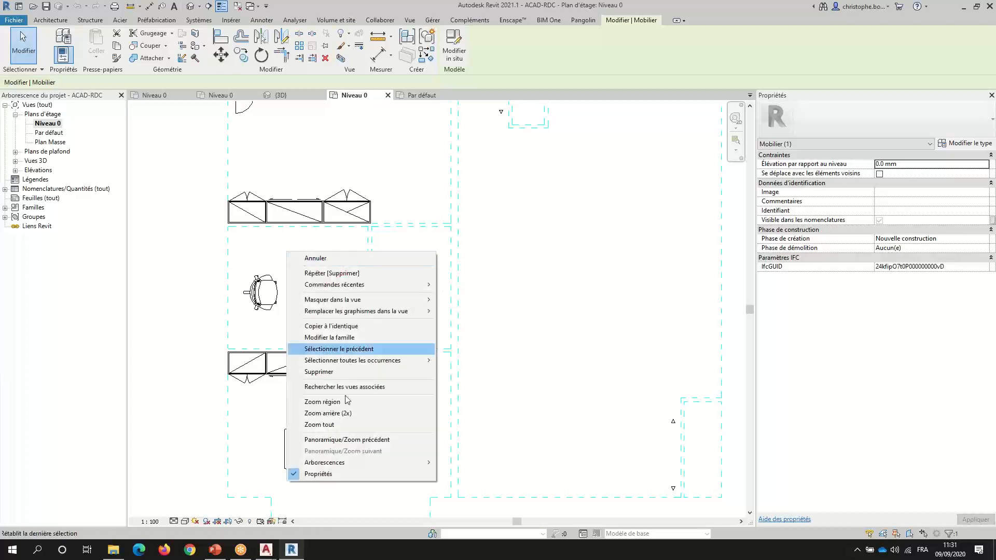
{"action": "mouse_move", "coordinate": [394, 360]}
{"action": "left_click", "coordinate": [460, 360]}
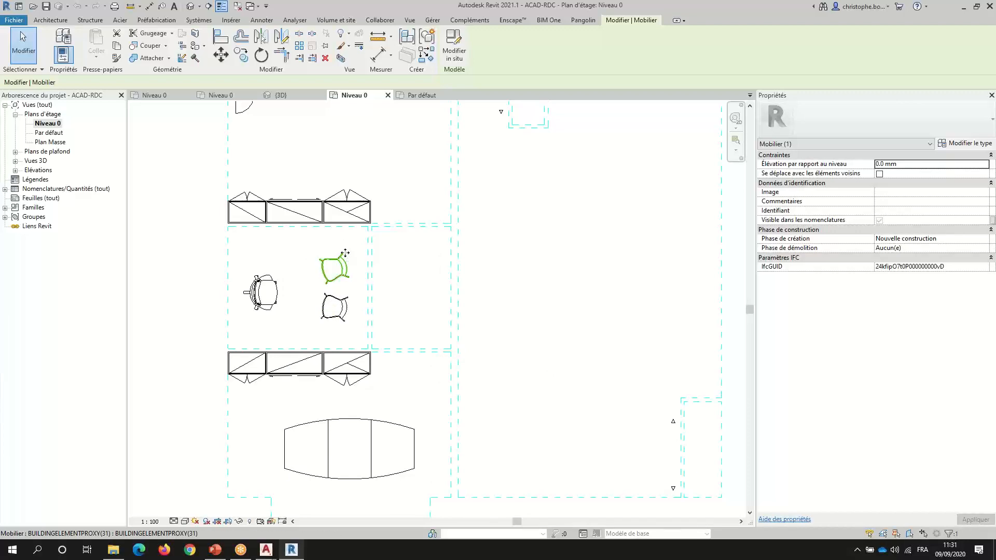
{"action": "key", "text": "Escape"}
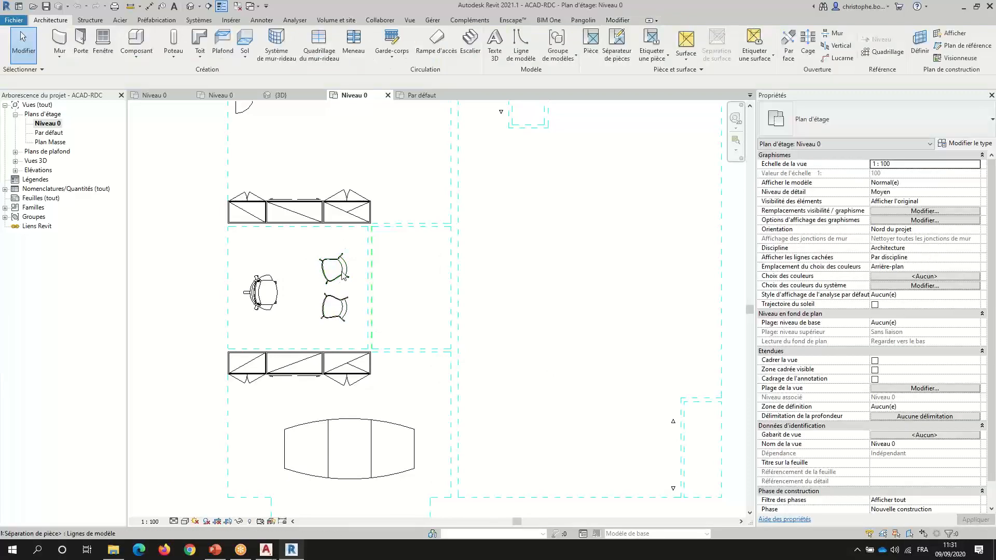
- Review the upper visitor chair's Descriptionissuedeladéfinition type parameter and close its type properties without changes
{"action": "left_click", "coordinate": [342, 278]}
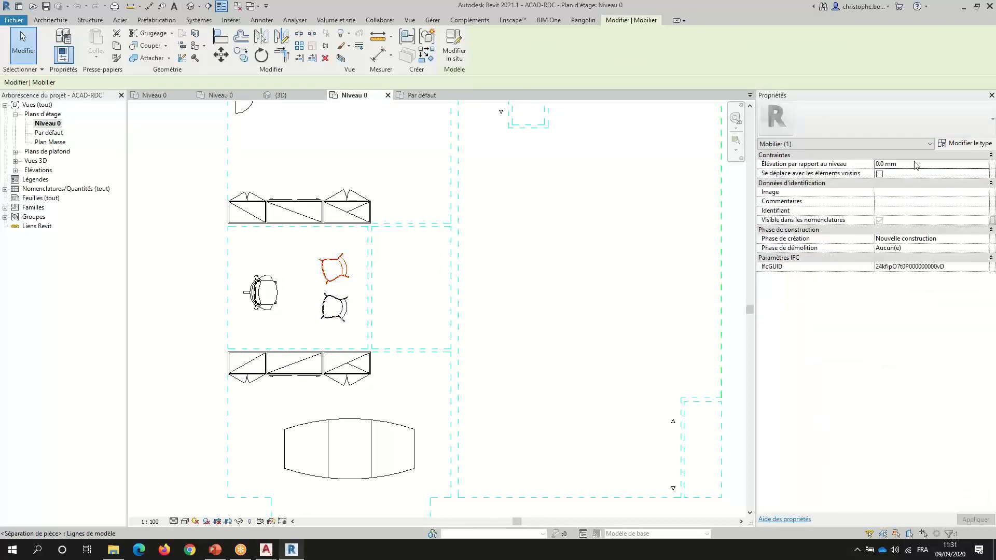
{"action": "left_click", "coordinate": [964, 144]}
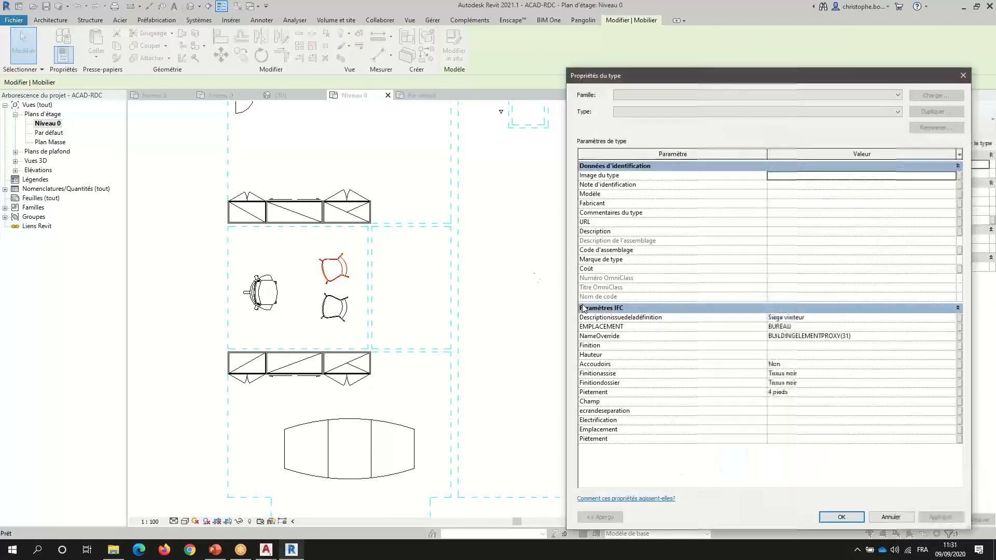
{"action": "left_click", "coordinate": [816, 318]}
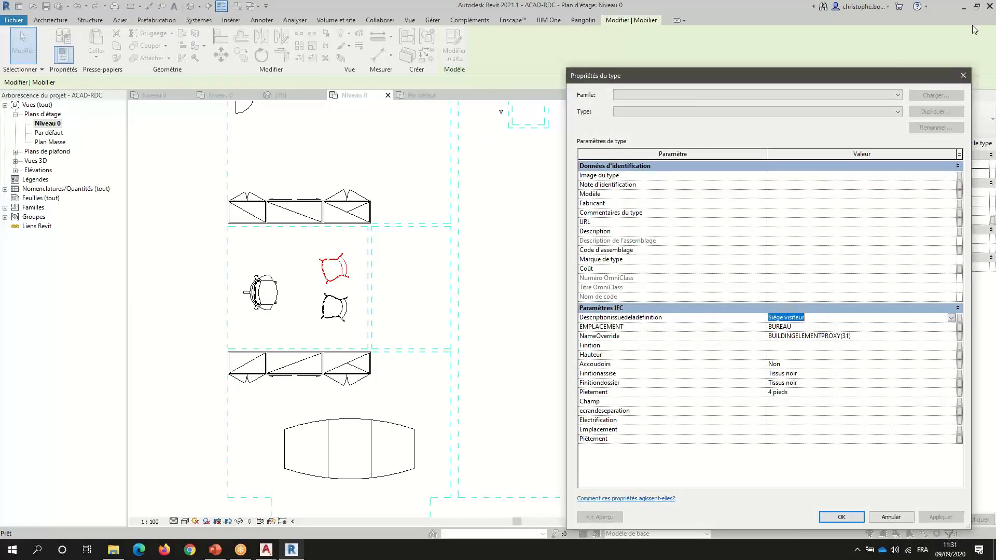
{"action": "left_click", "coordinate": [962, 77]}
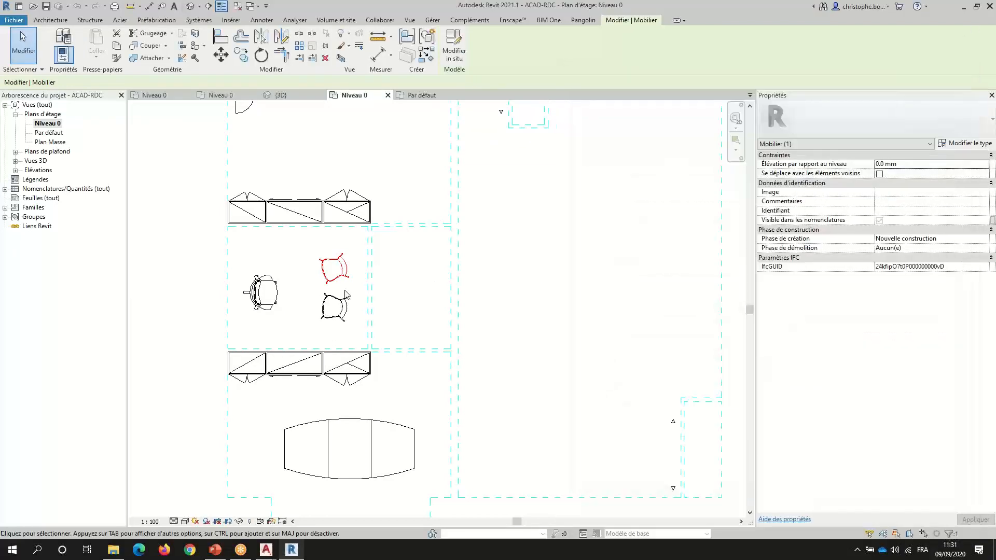
{"action": "left_click", "coordinate": [396, 275]}
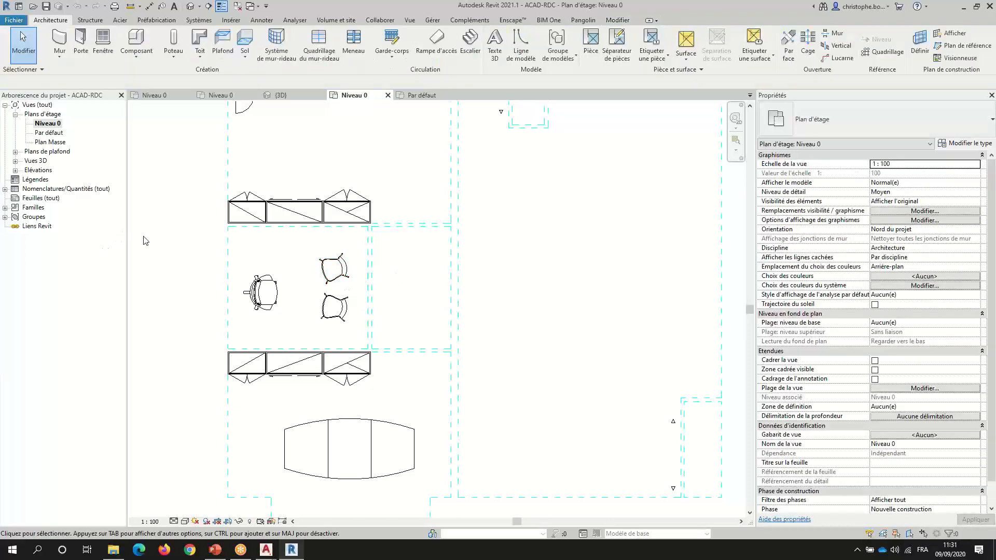
- Create a new component schedule for the Mobilier category, keeping the name Nomenclature du mobilier and the Nouvelle construction phase
{"action": "left_click", "coordinate": [50, 189]}
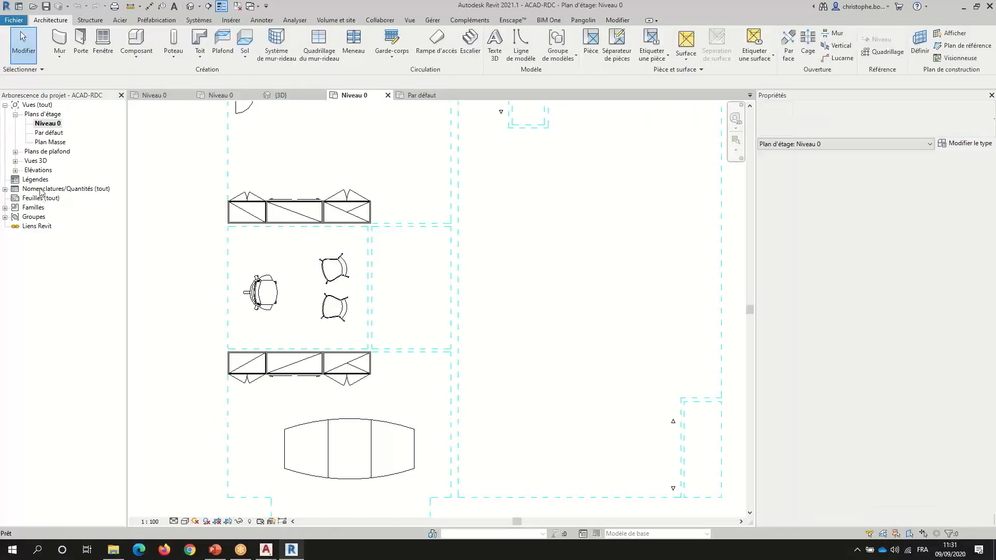
{"action": "double_click", "coordinate": [40, 189]}
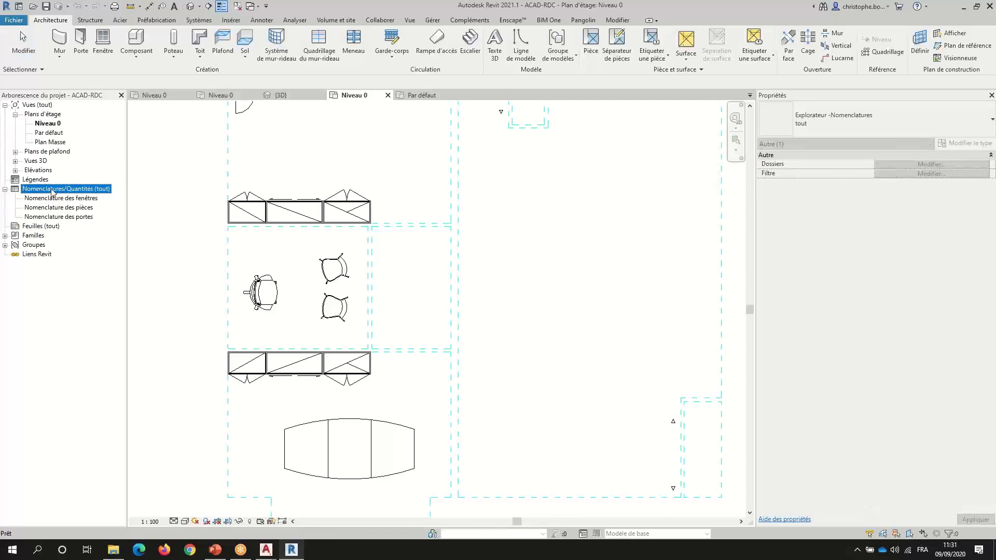
{"action": "right_click", "coordinate": [53, 192]}
{"action": "left_click", "coordinate": [97, 197]}
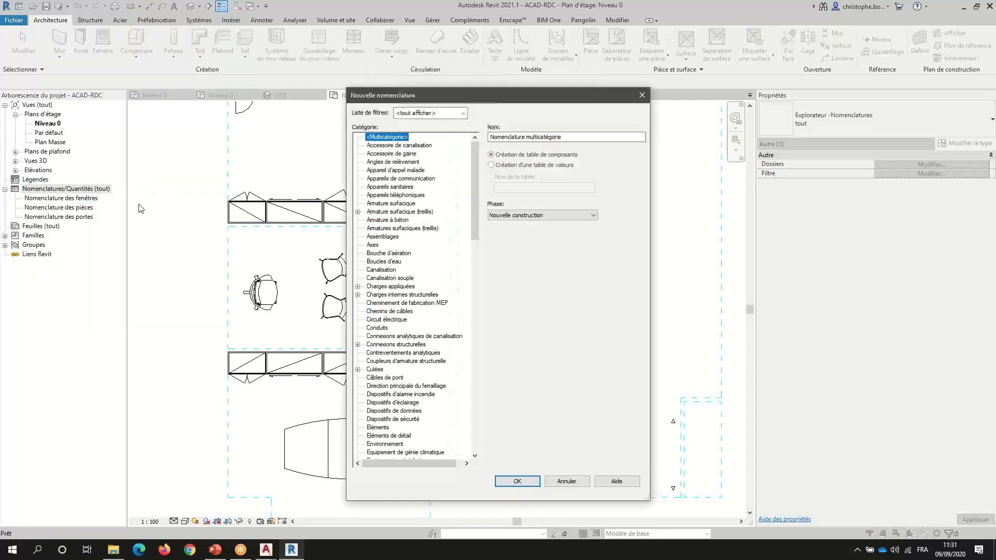
{"action": "left_click", "coordinate": [390, 286]}
{"action": "key", "text": "m"}
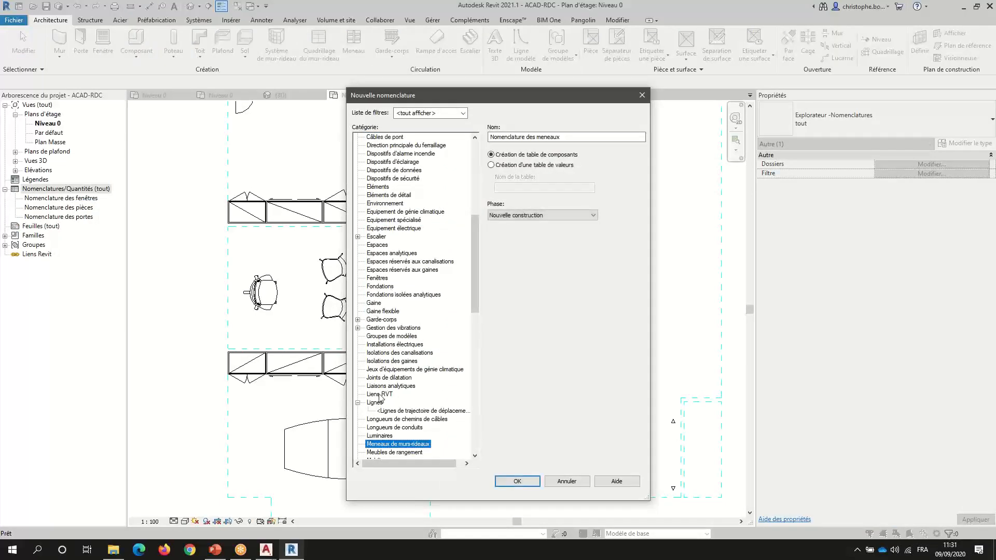
{"action": "scroll", "coordinate": [382, 394], "scroll_direction": "down", "scroll_amount": 3}
{"action": "left_click", "coordinate": [376, 387]}
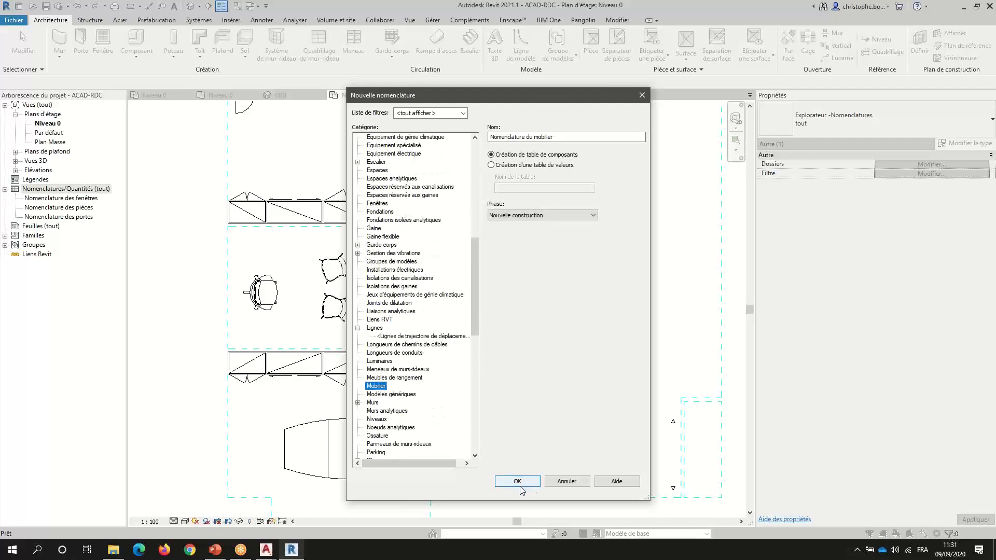
{"action": "left_click", "coordinate": [517, 482]}
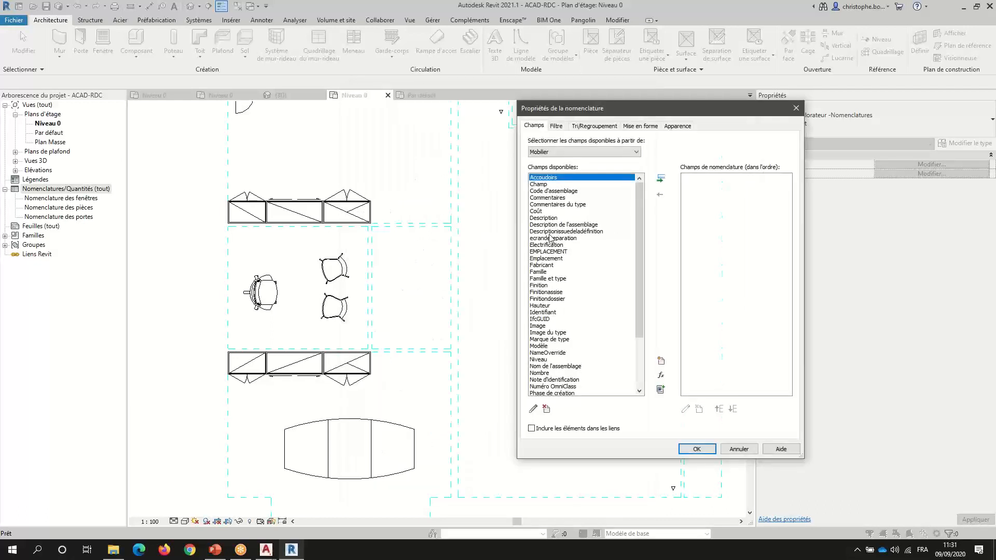
- Add the Descriptionissuedeladéfinition and Nombre fields to the furniture schedule
{"action": "double_click", "coordinate": [576, 232]}
{"action": "scroll", "coordinate": [545, 326], "scroll_direction": "down", "scroll_amount": 3}
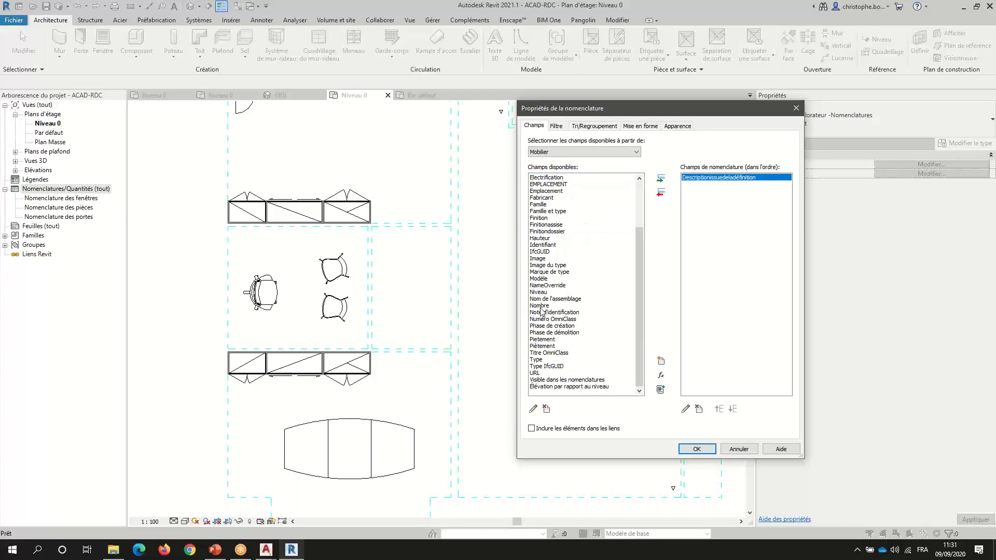
{"action": "double_click", "coordinate": [540, 306]}
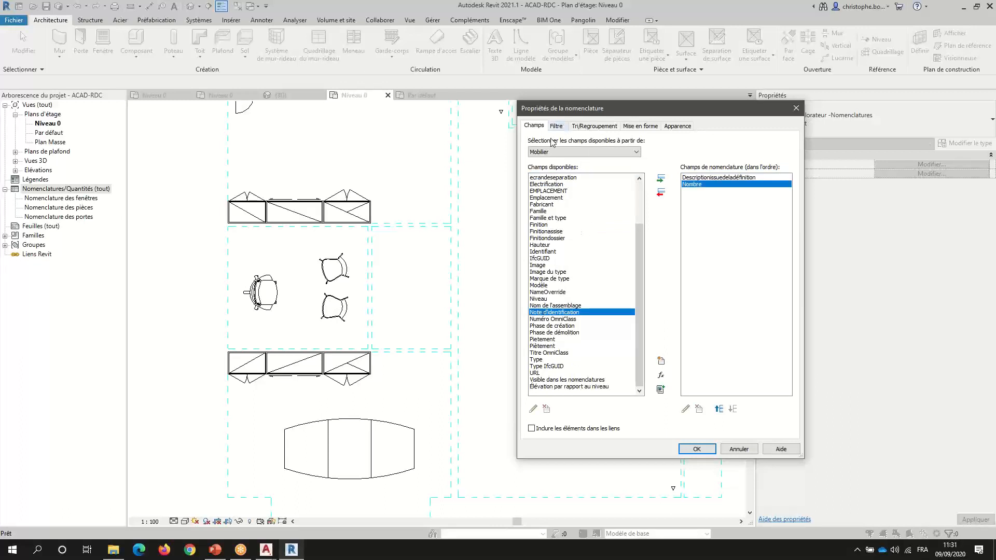
{"action": "left_click_drag", "start_coordinate": [568, 108], "coordinate": [475, 103]}
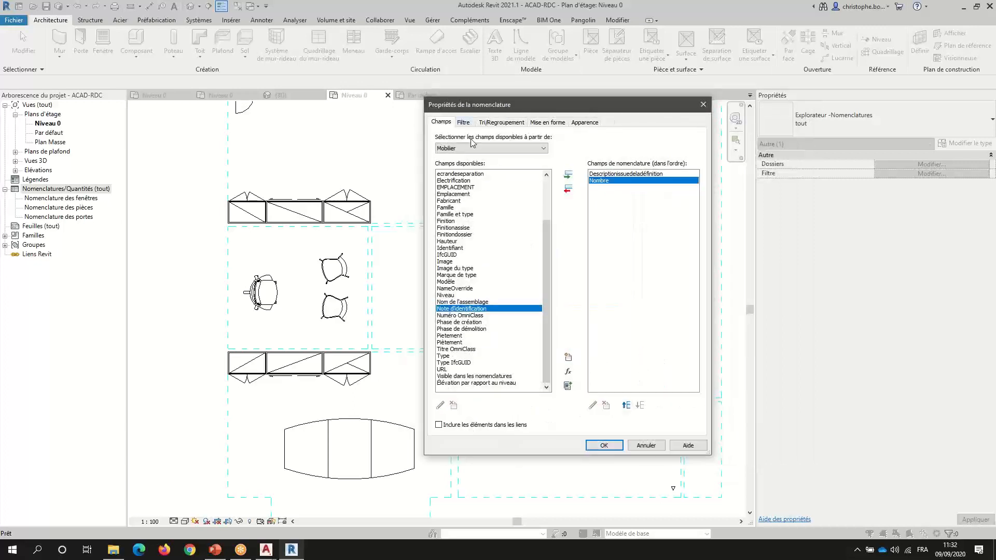
- Filter the furniture schedule by Descriptionissuedeladéfinition with the condition "n'est pas égal" and an empty value
{"action": "left_click", "coordinate": [463, 122]}
{"action": "left_click", "coordinate": [490, 140]}
{"action": "left_click", "coordinate": [494, 155]}
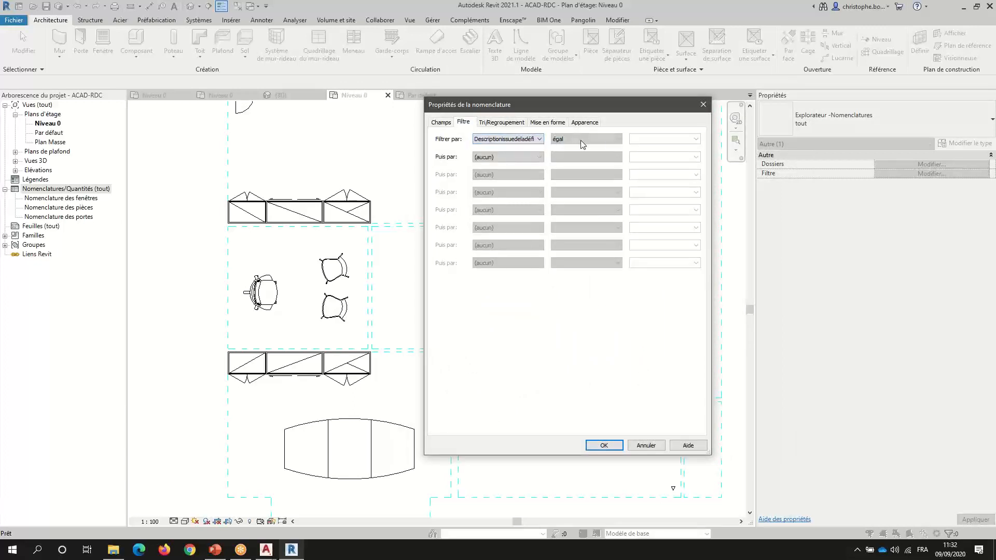
{"action": "left_click", "coordinate": [583, 138]}
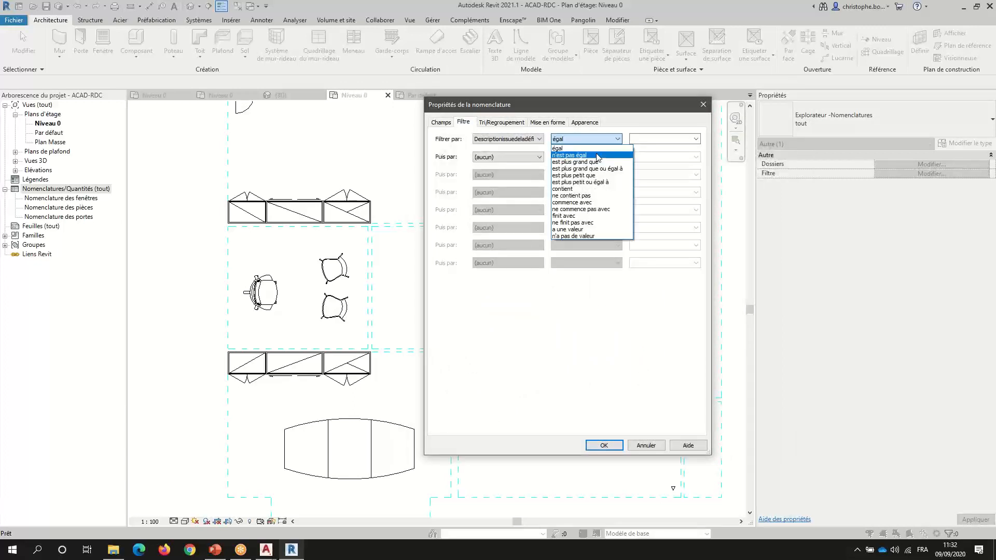
{"action": "left_click", "coordinate": [597, 156]}
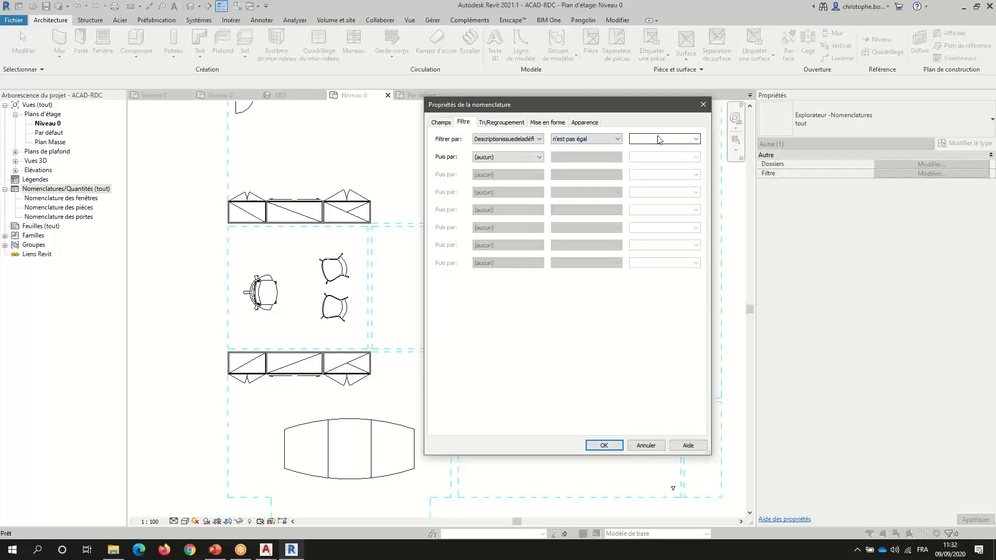
- Sort the furniture schedule by Descriptionissuedeladéfinition in ascending order and turn off Détailler chaque occurrence
{"action": "left_click", "coordinate": [510, 124]}
{"action": "left_click", "coordinate": [519, 140]}
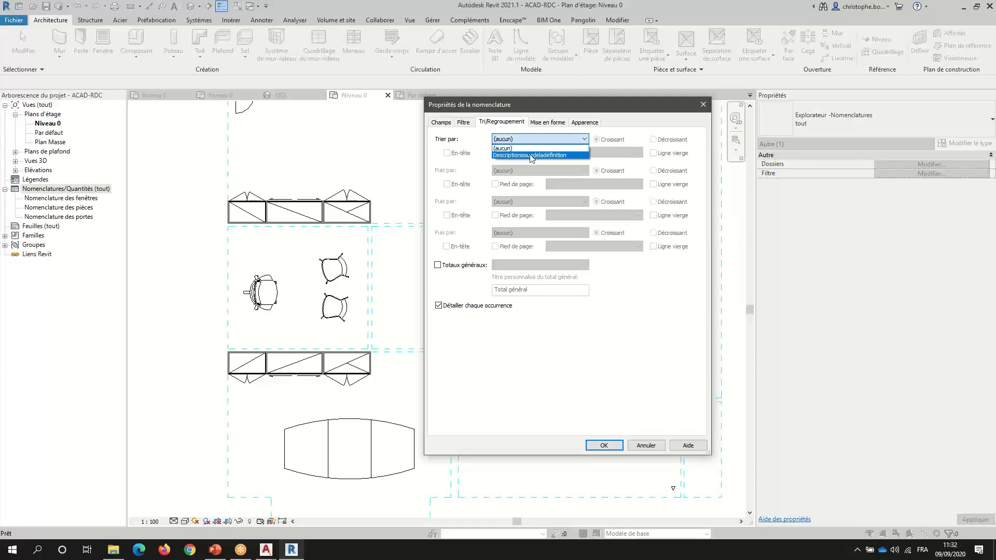
{"action": "left_click", "coordinate": [531, 155]}
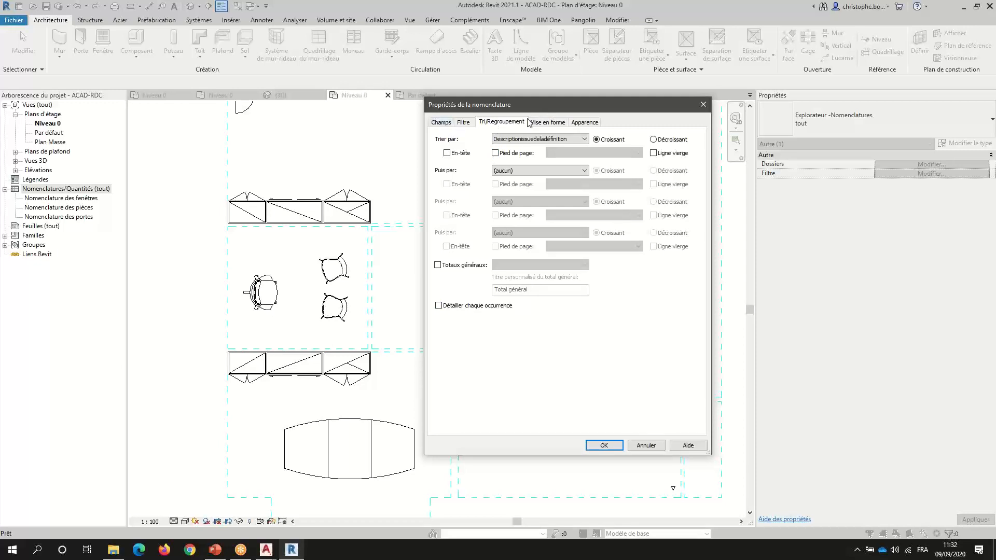
- Change the calculation option of the Nombre field from its formatting settings and generate the furniture schedule
{"action": "left_click", "coordinate": [548, 122]}
{"action": "left_click", "coordinate": [443, 153]}
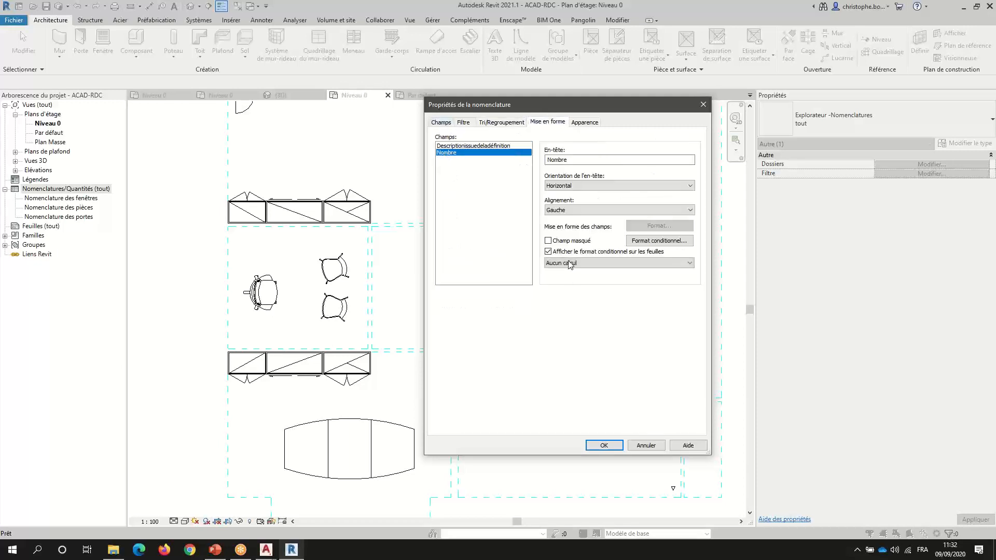
{"action": "left_click", "coordinate": [571, 263]}
{"action": "left_click", "coordinate": [577, 280]}
{"action": "left_click", "coordinate": [605, 444]}
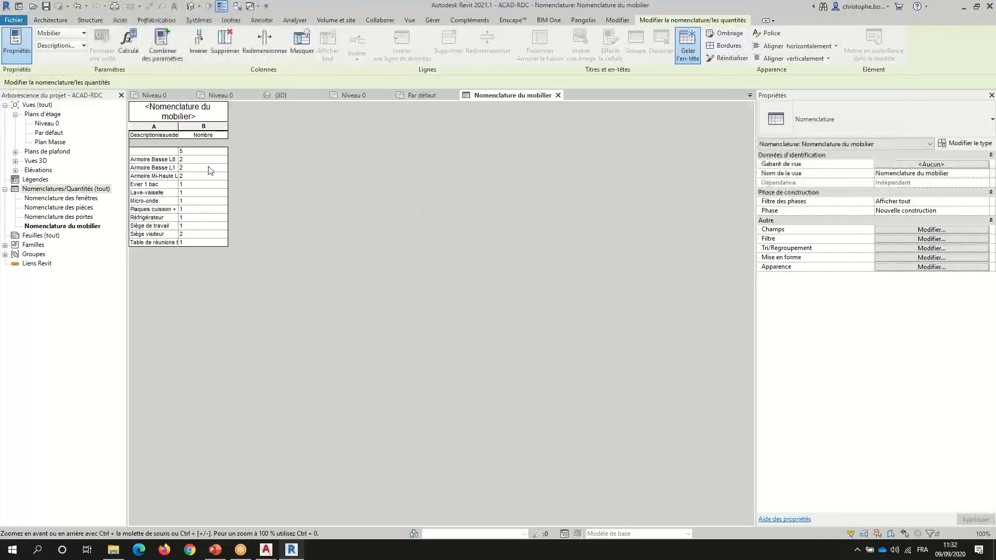
- Widen the description column to fit its text and highlight the elements of the row without a description in the Niveau 0 plan
{"action": "left_click_drag", "start_coordinate": [180, 126], "coordinate": [207, 126]}
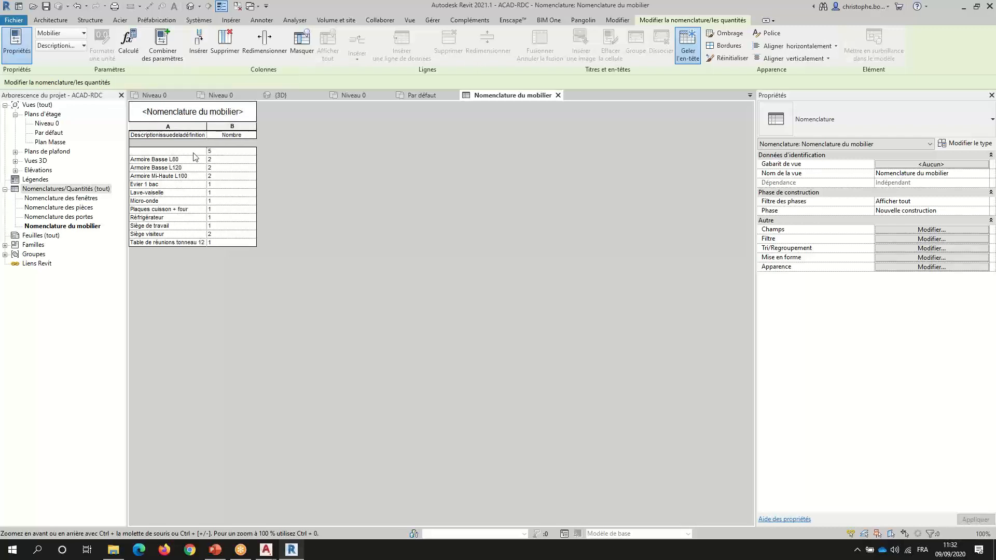
{"action": "left_click", "coordinate": [191, 152]}
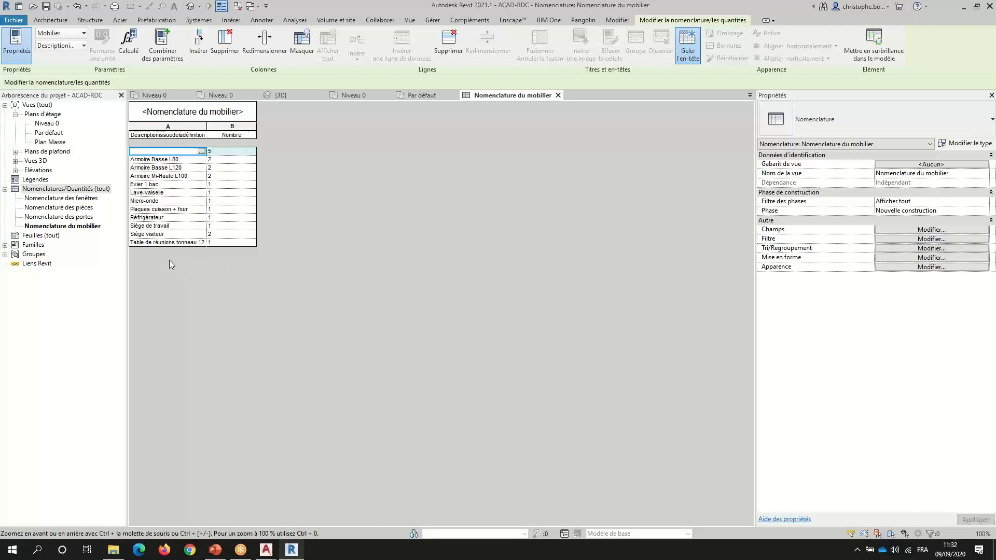
{"action": "left_click", "coordinate": [225, 152]}
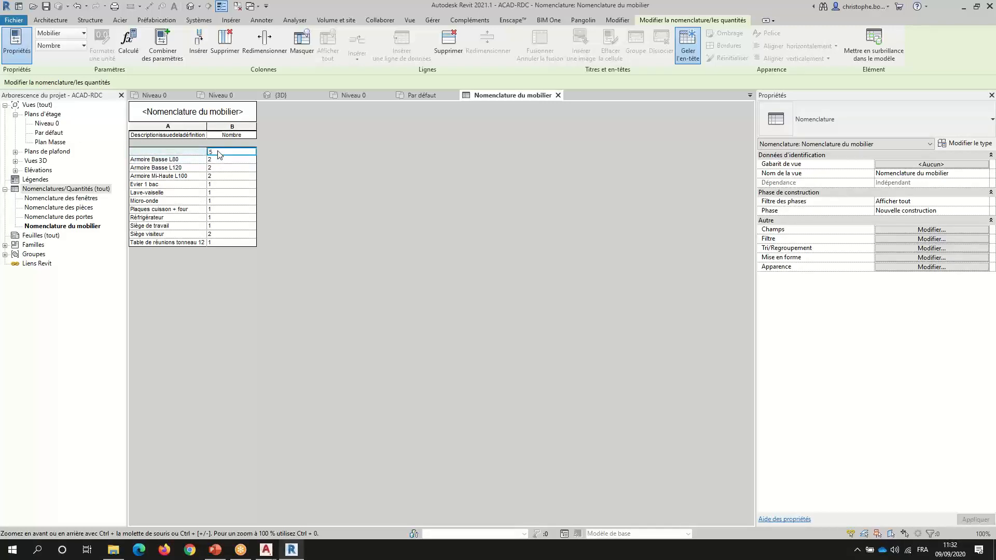
{"action": "left_click", "coordinate": [873, 45]}
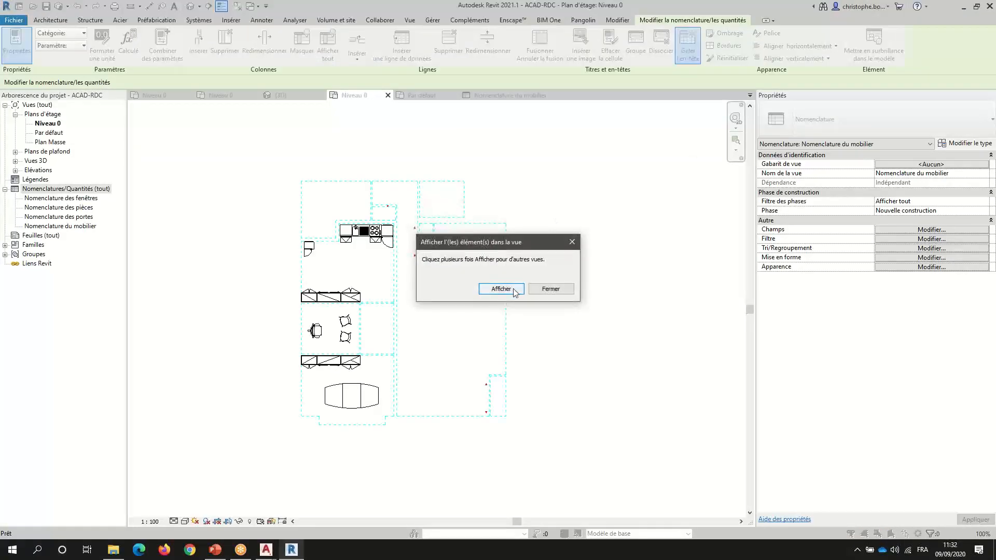
{"action": "left_click", "coordinate": [514, 291]}
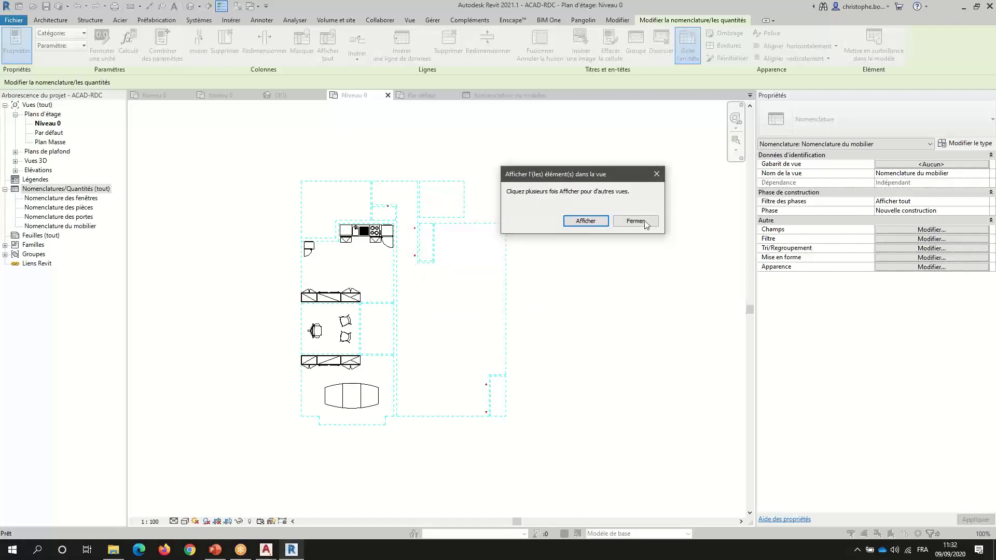
{"action": "left_click", "coordinate": [636, 221]}
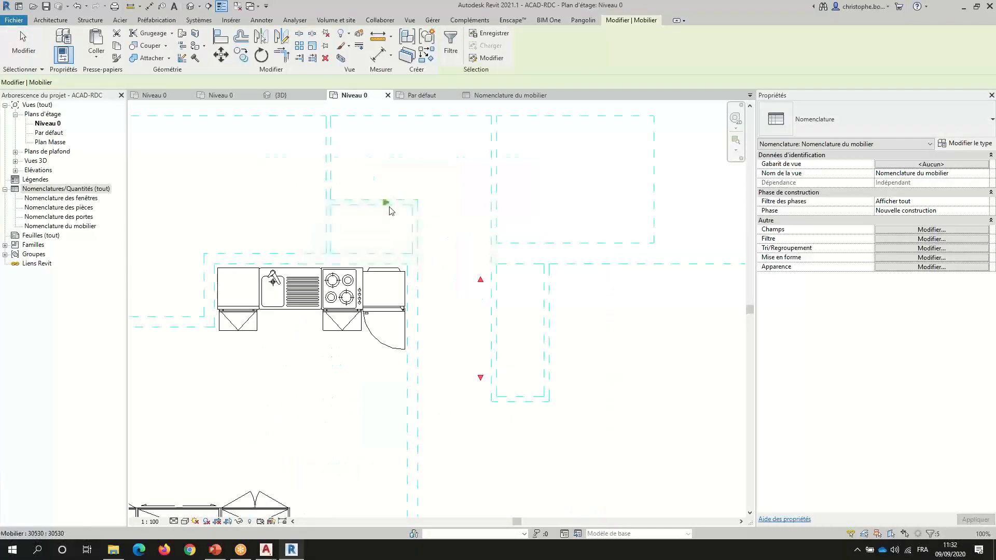
- Inspect the IFC type parameters of the small triangle symbol above the kitchen, including Descriptionissuedeladéfinition, closing without changes and clearing the selection
{"action": "left_click", "coordinate": [445, 202]}
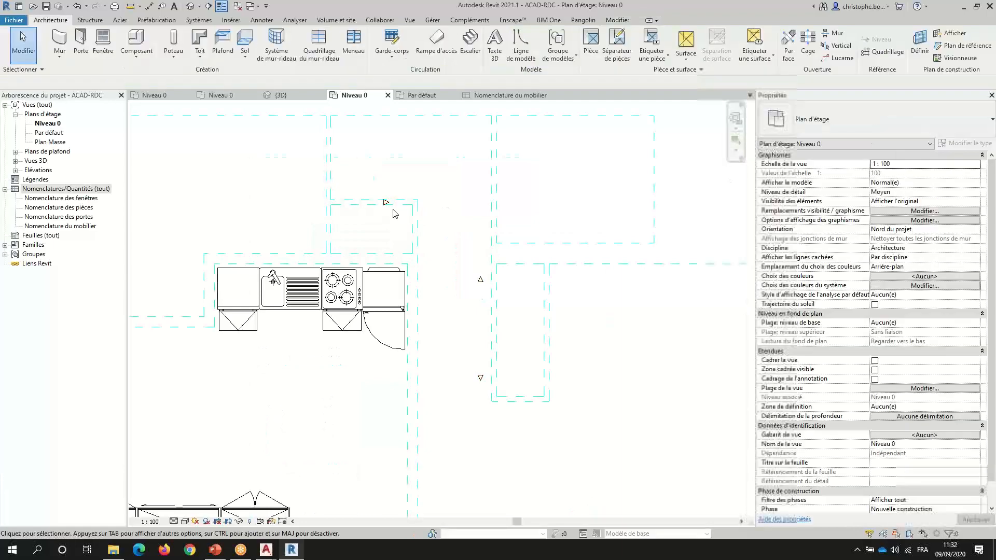
{"action": "scroll", "coordinate": [389, 205], "scroll_direction": "up", "scroll_amount": 4}
{"action": "left_click", "coordinate": [386, 200]}
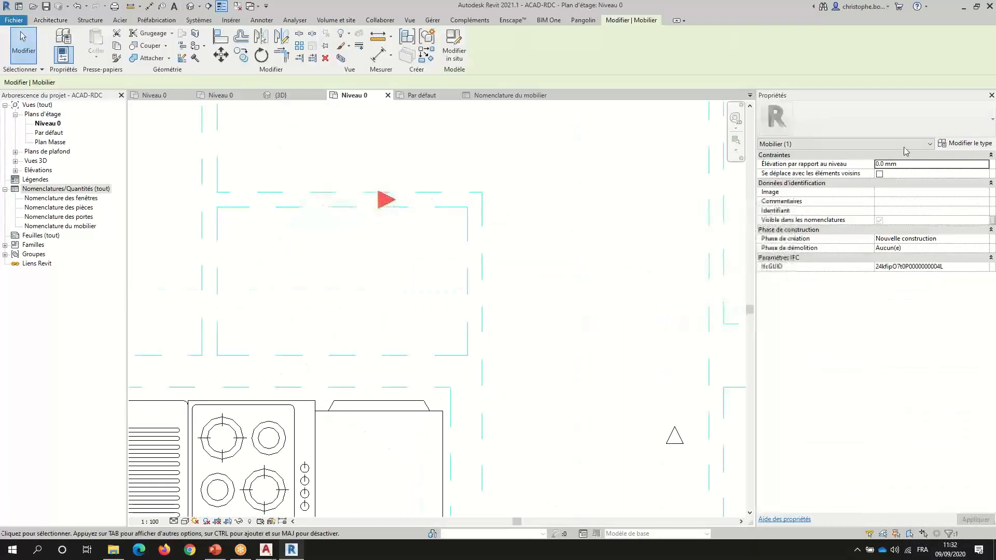
{"action": "left_click", "coordinate": [964, 143]}
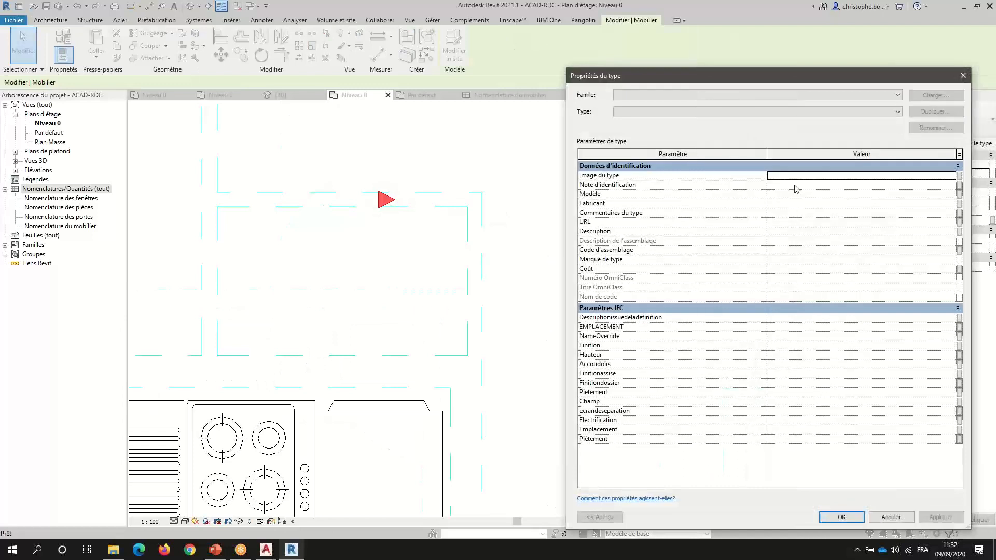
{"action": "left_click", "coordinate": [785, 317]}
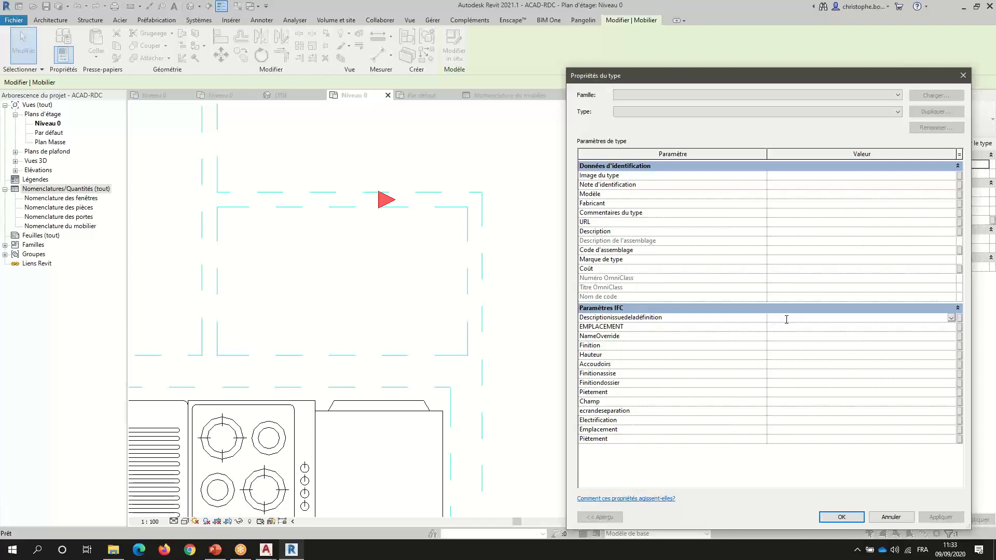
{"action": "left_click", "coordinate": [786, 319]}
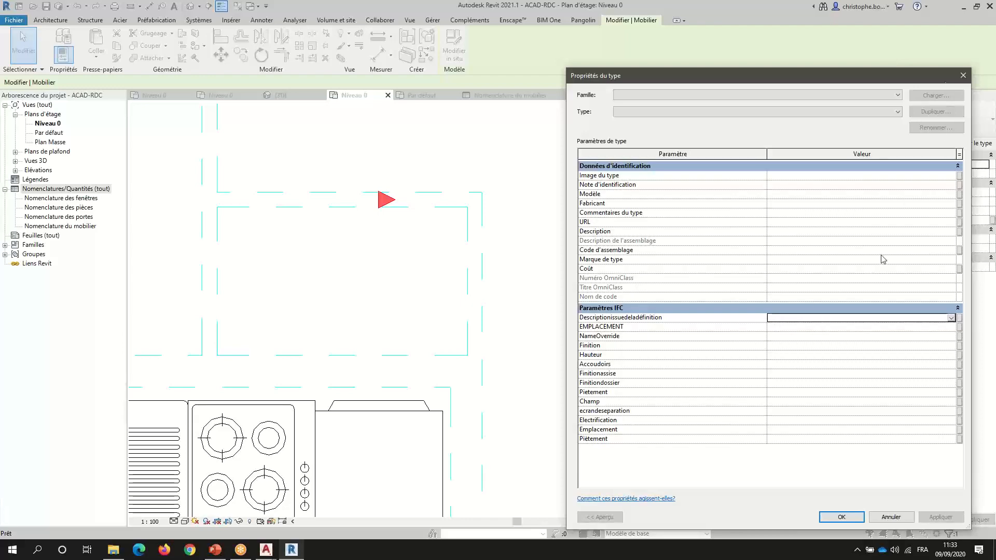
{"action": "left_click", "coordinate": [964, 80]}
{"action": "scroll", "coordinate": [461, 276], "scroll_direction": "down", "scroll_amount": 4}
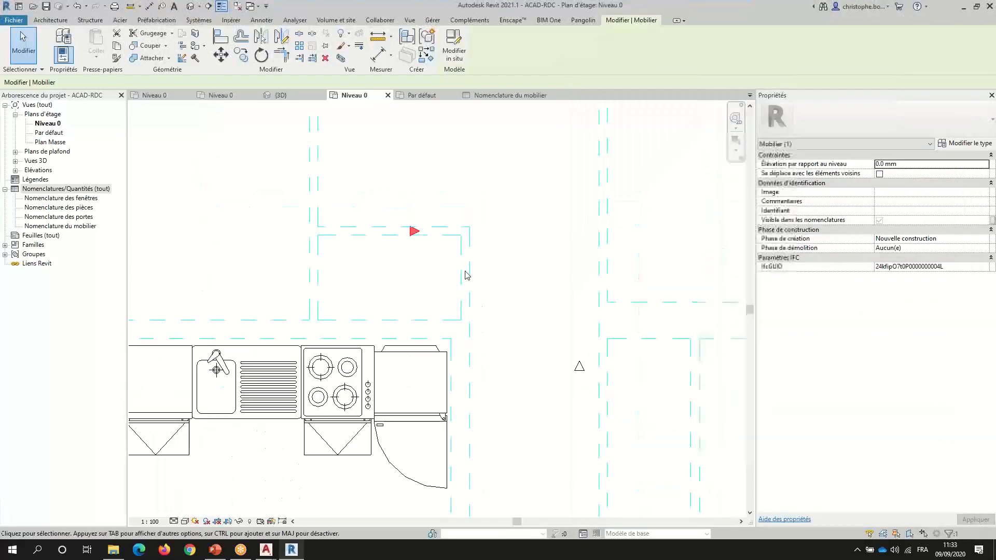
{"action": "left_click", "coordinate": [504, 289]}
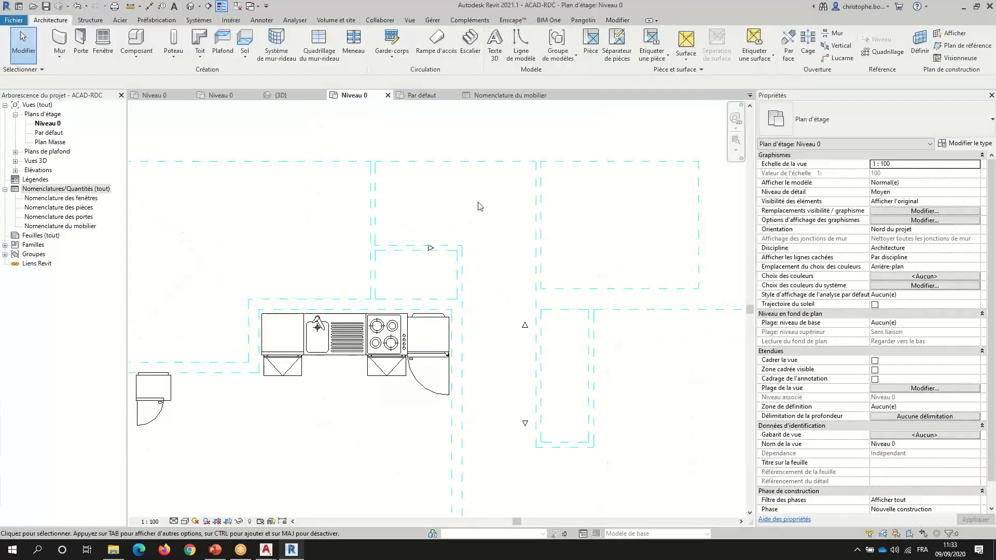
{"action": "scroll", "coordinate": [478, 206], "scroll_direction": "down", "scroll_amount": 3}
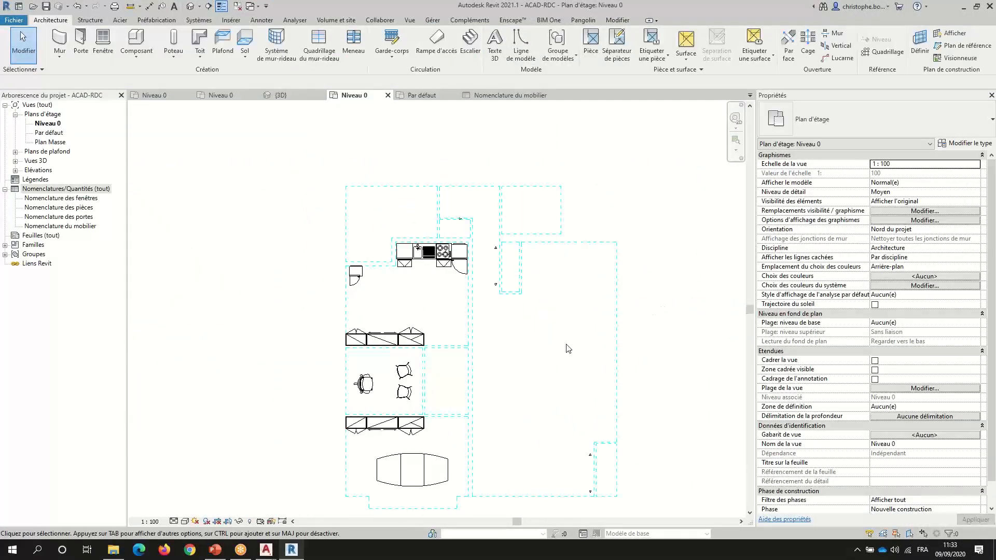
{"action": "middle_click_drag", "start_coordinate": [559, 383], "coordinate": [534, 352]}
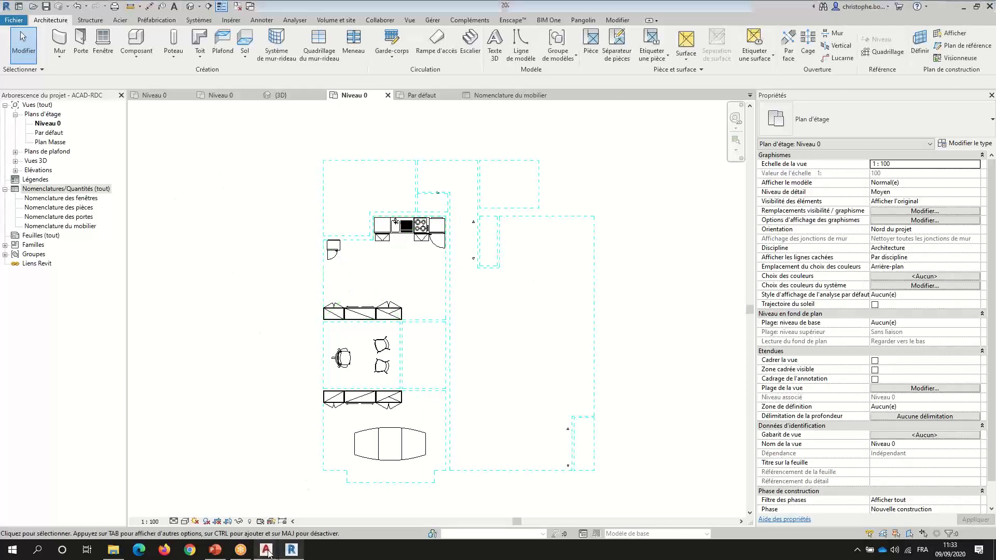
- Switch to the RDC drawing in AutoCAD MEP and open RDC_MEP from the project's MEP constructs folder
{"action": "mouse_move", "coordinate": [263, 547]}
{"action": "left_click", "coordinate": [289, 506]}
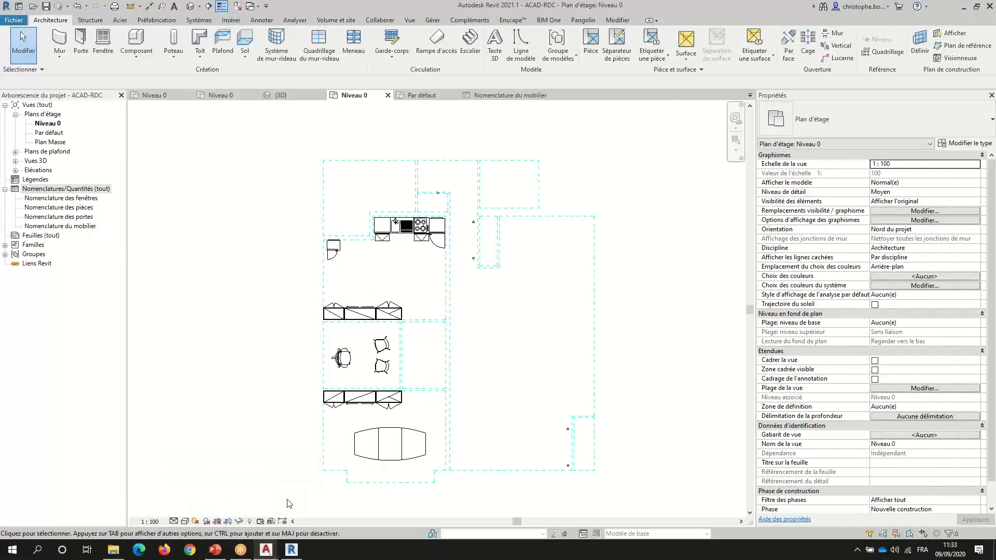
{"action": "mouse_move", "coordinate": [6, 112]}
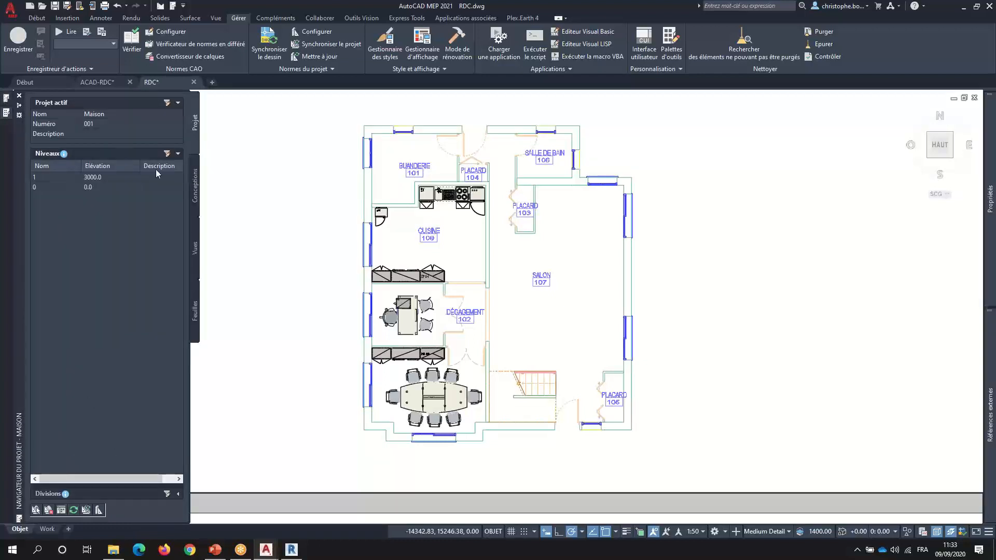
{"action": "left_click", "coordinate": [197, 179]}
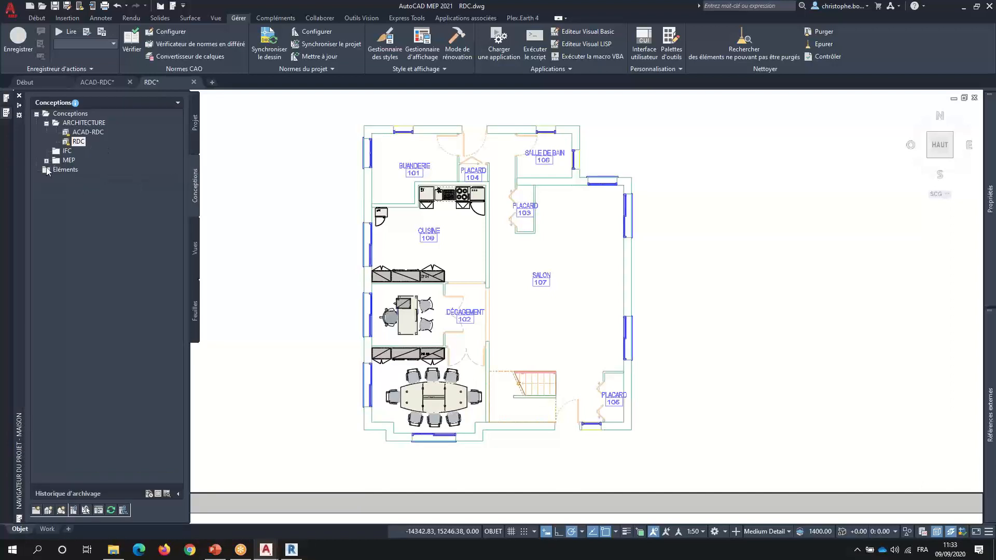
{"action": "left_click", "coordinate": [47, 160]}
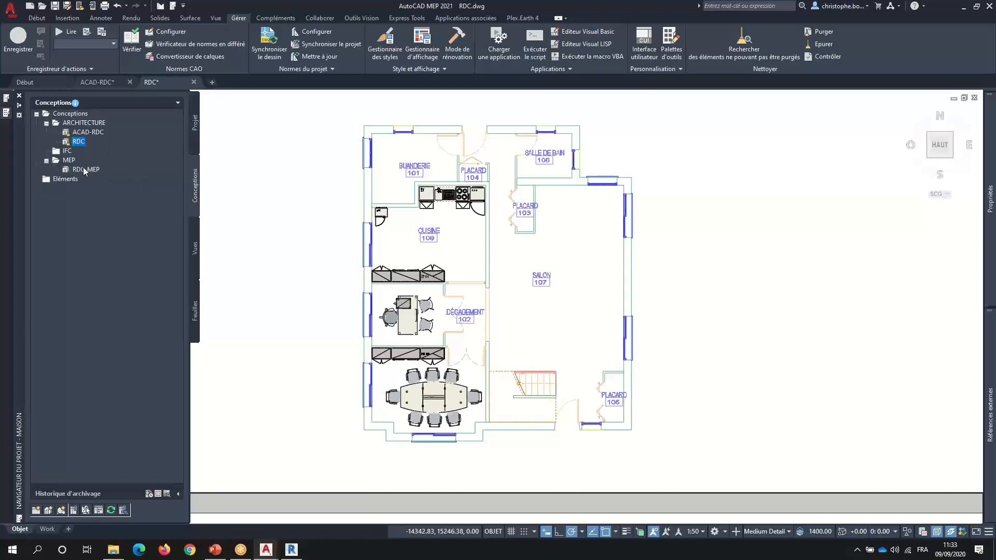
{"action": "double_click", "coordinate": [85, 170]}
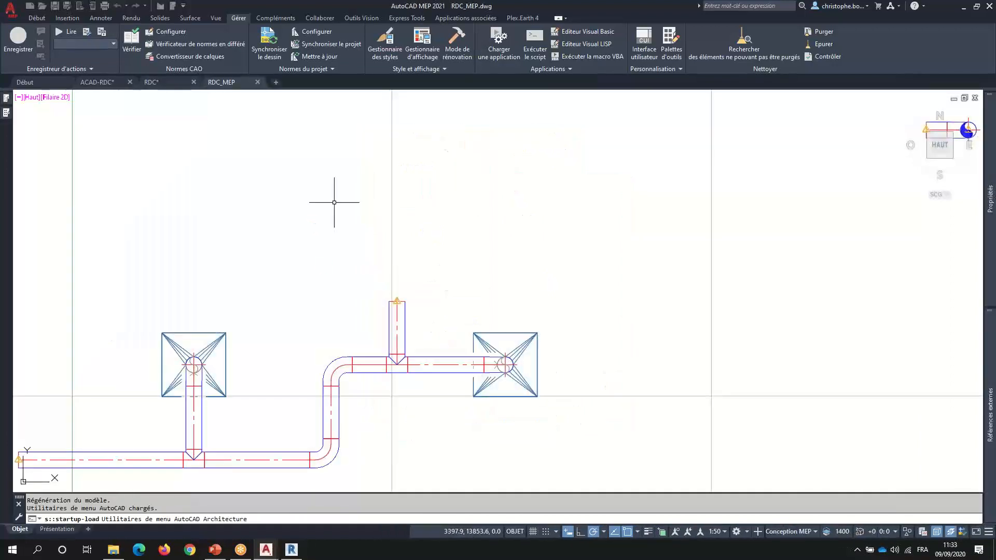
- View the duct network from a south-west isometric angle with the grid and snap turned off, and look over its ducts and diffusers
{"action": "scroll", "coordinate": [282, 275], "scroll_direction": "down", "scroll_amount": 4}
{"action": "scroll", "coordinate": [280, 267], "scroll_direction": "up", "scroll_amount": 2}
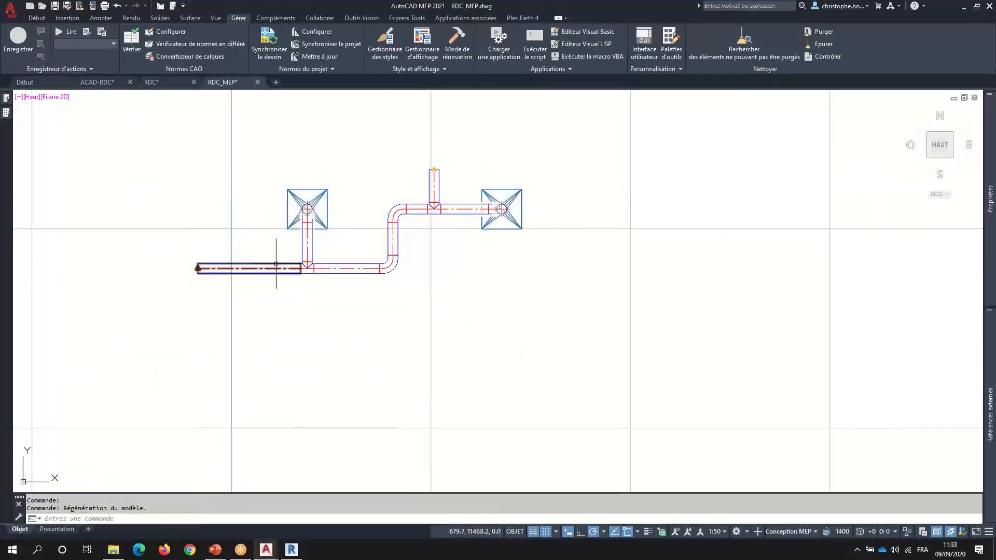
{"action": "left_click", "coordinate": [276, 265]}
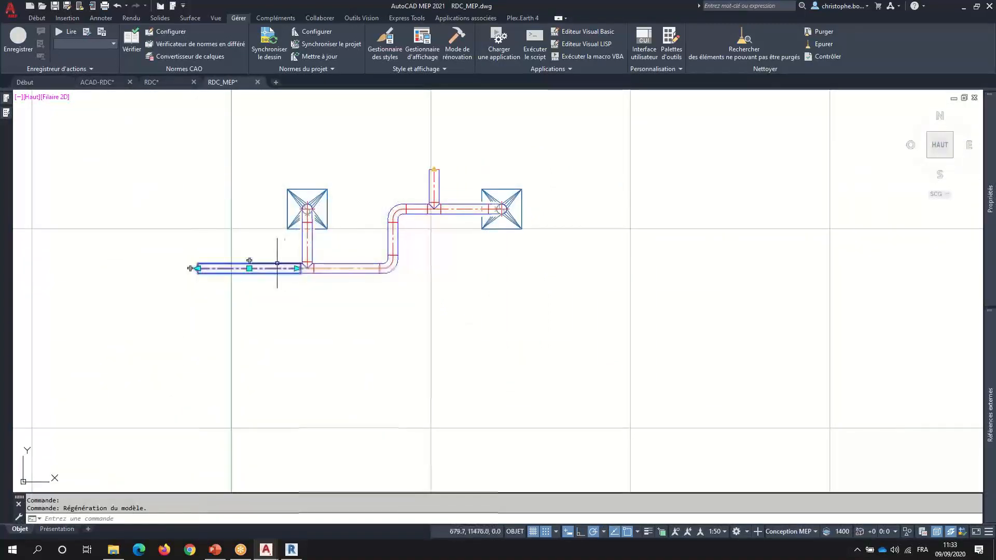
{"action": "left_click", "coordinate": [928, 158]}
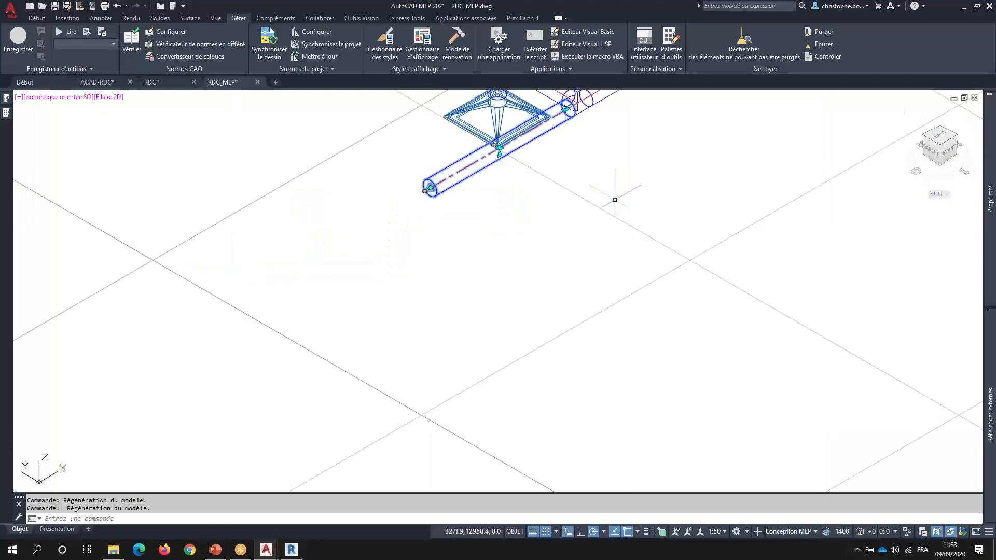
{"action": "middle_click_drag", "start_coordinate": [605, 204], "coordinate": [517, 313]}
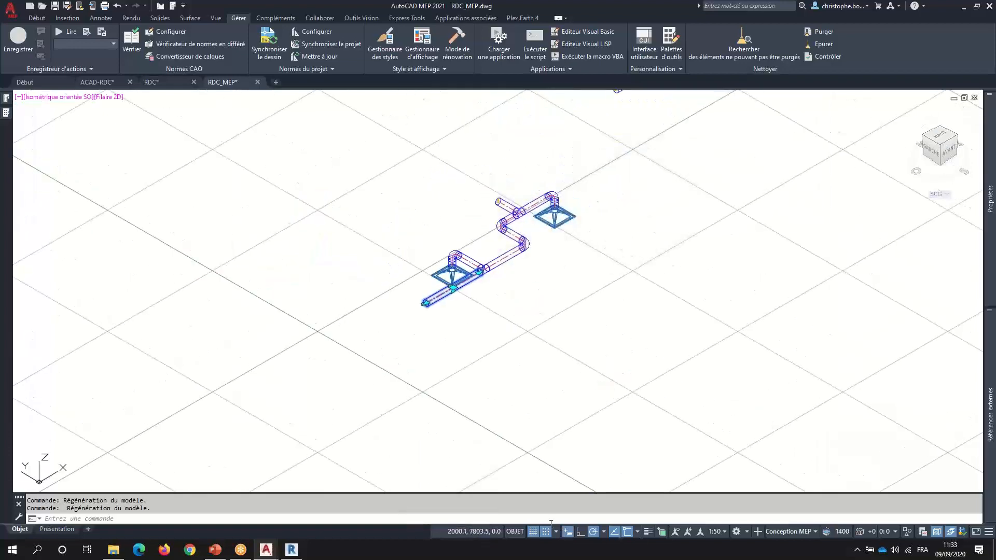
{"action": "left_click", "coordinate": [533, 532]}
{"action": "key", "text": "Escape"}
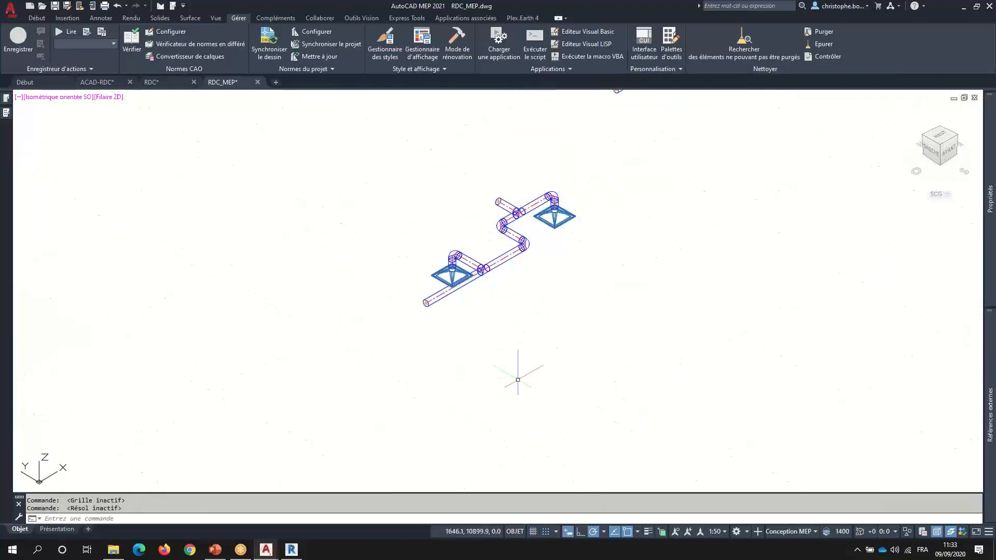
{"action": "middle_click_drag", "start_coordinate": [500, 288], "coordinate": [469, 224], "text": "shift"}
{"action": "scroll", "coordinate": [469, 224], "scroll_direction": "up", "scroll_amount": 6}
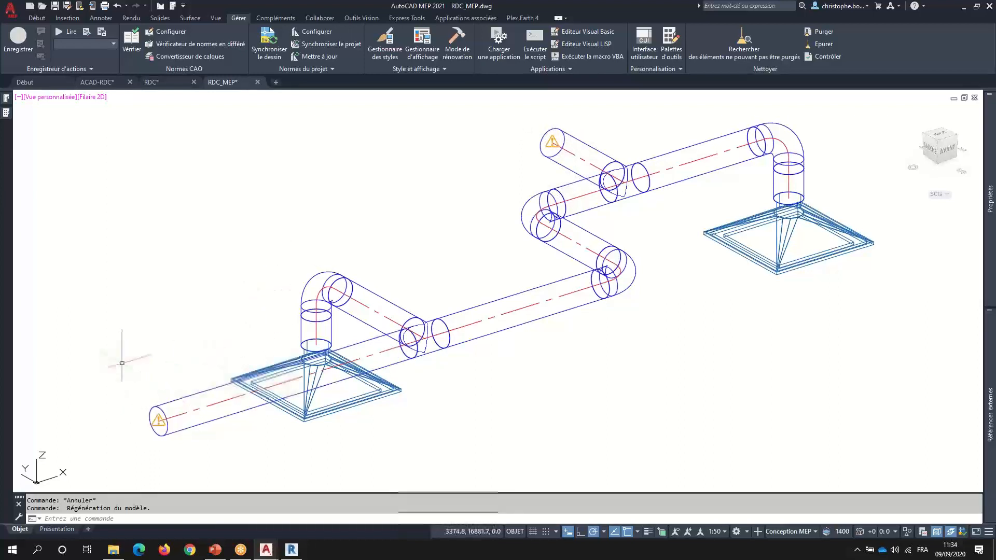
{"action": "scroll", "coordinate": [122, 352], "scroll_direction": "down", "scroll_amount": 4}
{"action": "scroll", "coordinate": [188, 311], "scroll_direction": "down", "scroll_amount": 4}
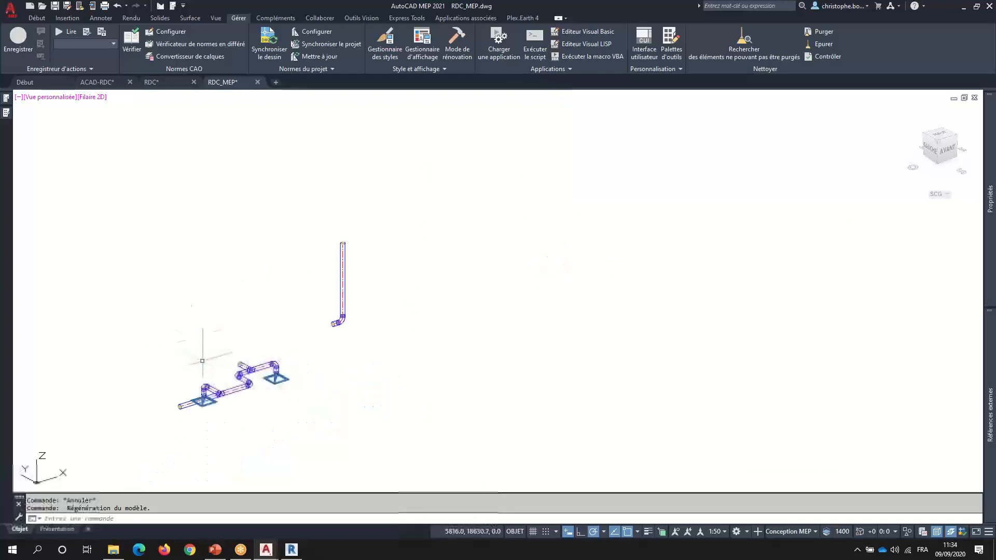
{"action": "scroll", "coordinate": [219, 391], "scroll_direction": "up", "scroll_amount": 6}
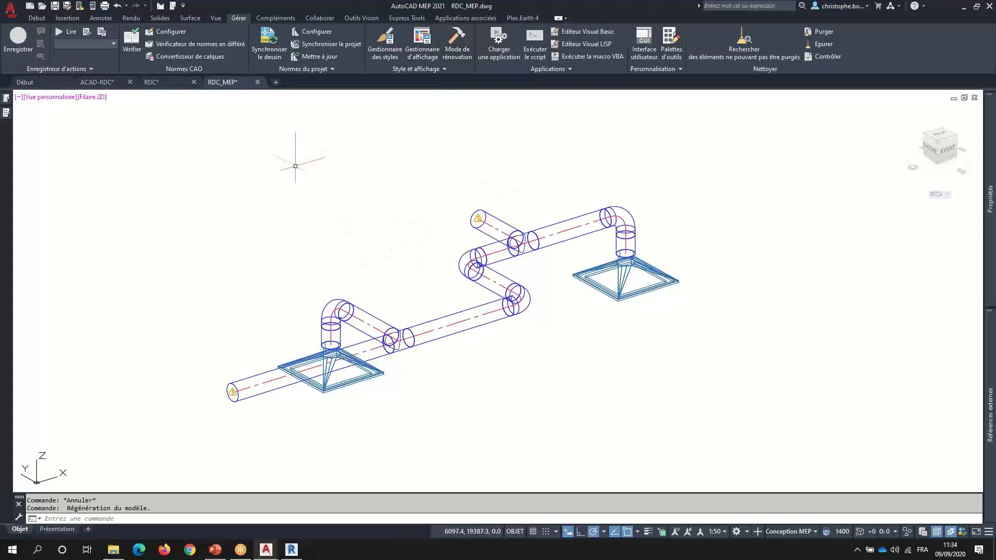
- Export the drawing as RDC_MEP.ifc to the Constructs\MEP folder, using the IFC 4 schema
{"action": "left_click", "coordinate": [10, 9]}
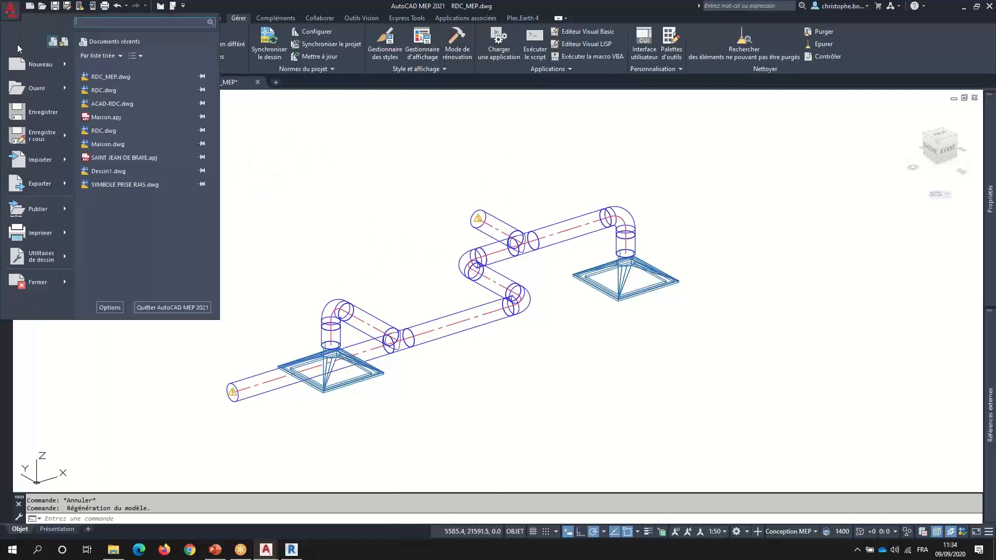
{"action": "mouse_move", "coordinate": [45, 186]}
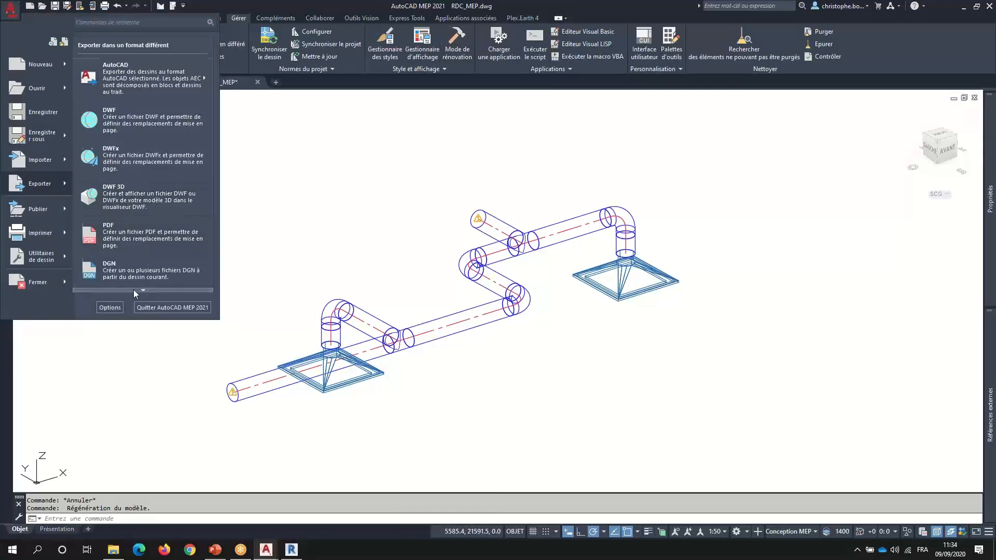
{"action": "mouse_move", "coordinate": [133, 289]}
{"action": "left_click", "coordinate": [122, 219]}
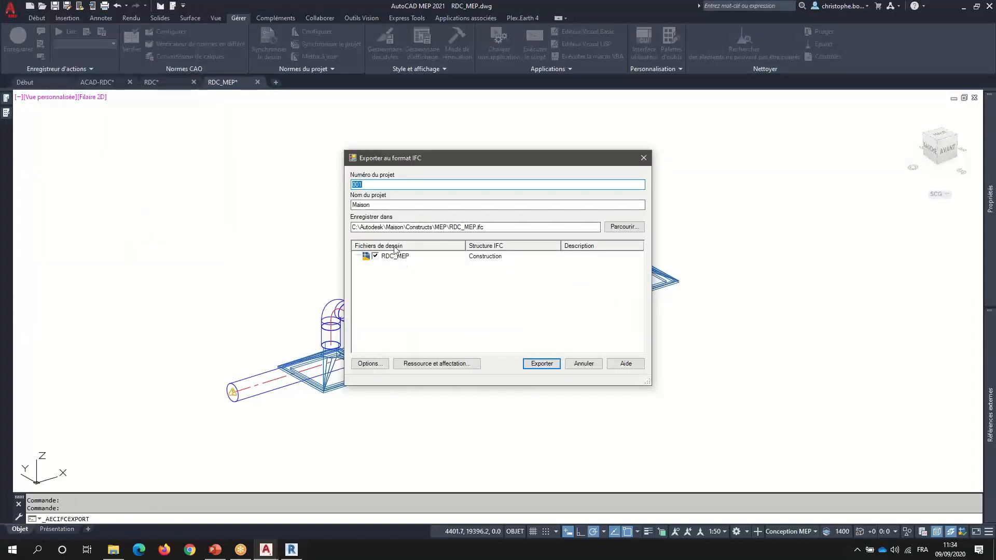
{"action": "left_click", "coordinate": [370, 364]}
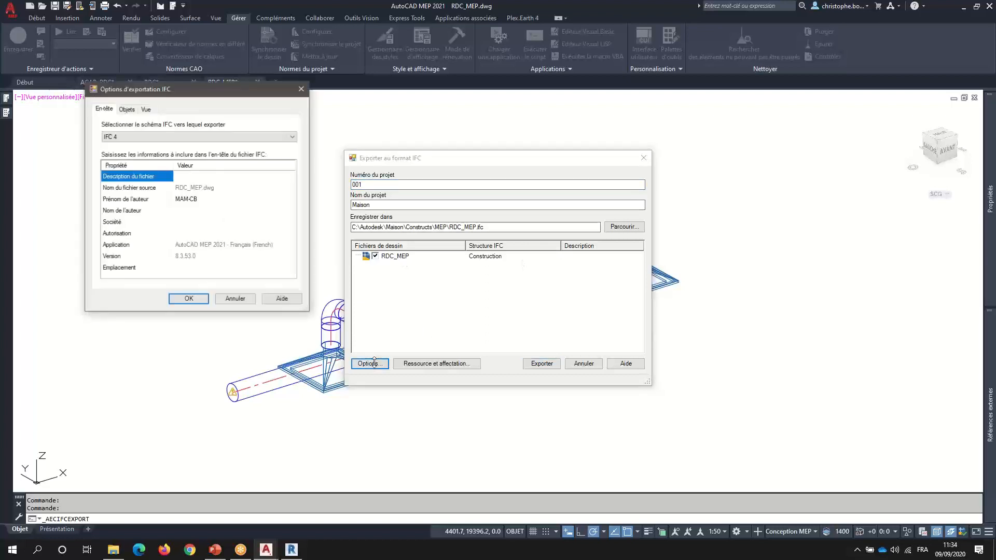
{"action": "left_click", "coordinate": [136, 137]}
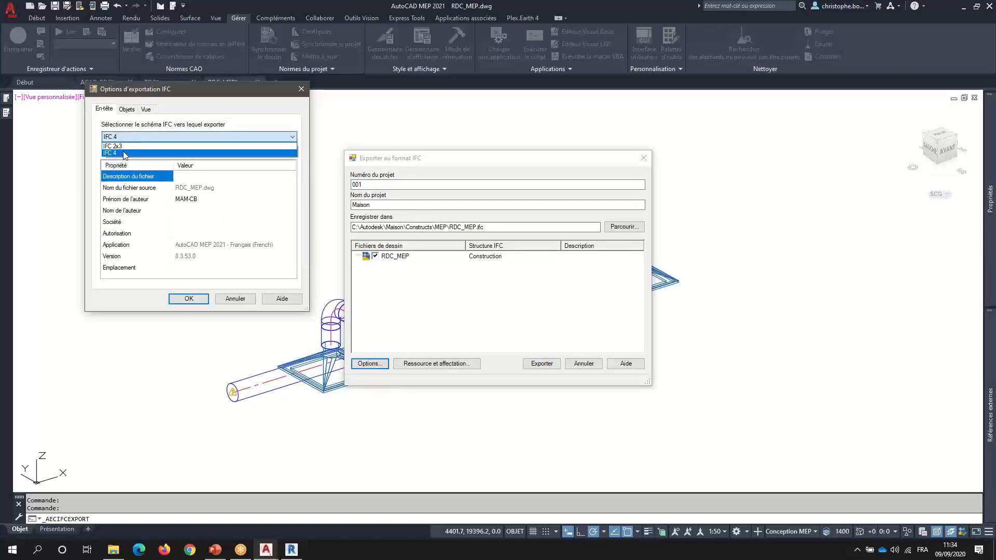
{"action": "left_click", "coordinate": [153, 130]}
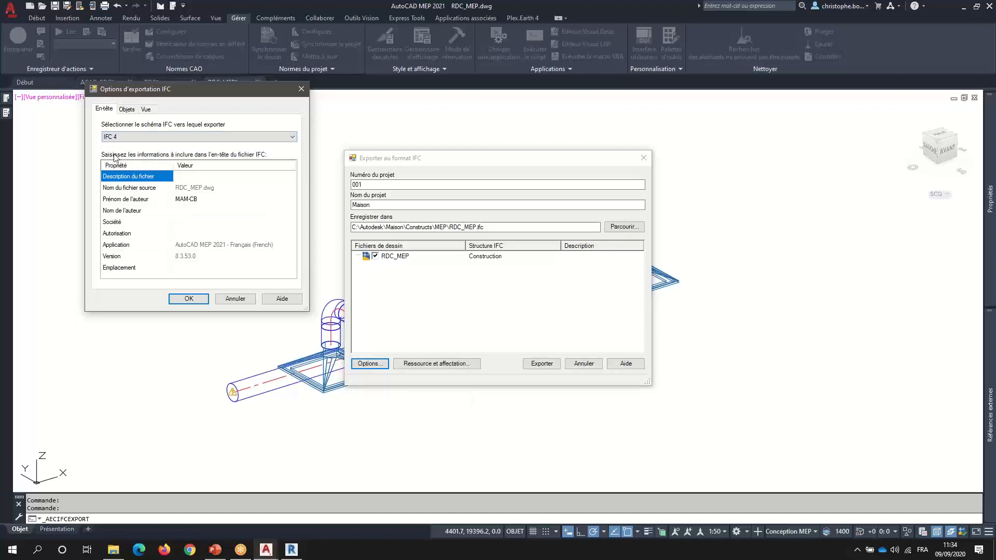
{"action": "left_click", "coordinate": [202, 300]}
{"action": "left_click", "coordinate": [552, 368]}
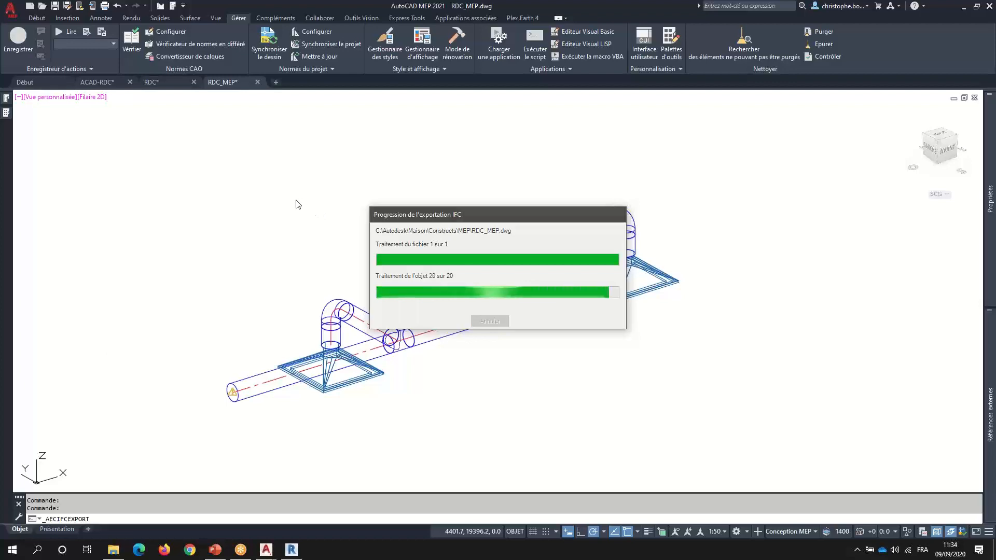
- Switch to Revit and open RDC_MEP.ifc from the Constructs\MEP folder, with automatic element joining and correction of slightly off-axis lines turned off
{"action": "left_click", "coordinate": [292, 549]}
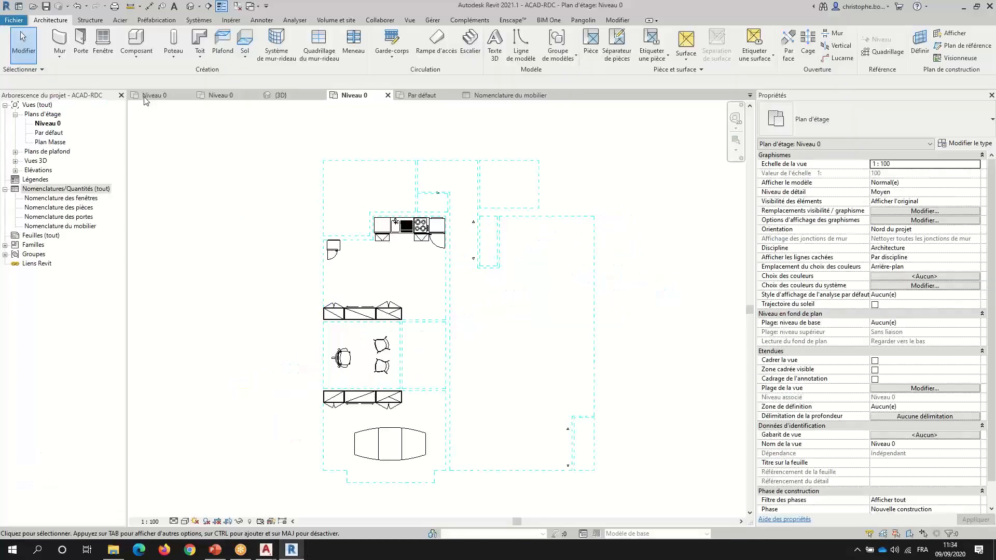
{"action": "left_click", "coordinate": [22, 20]}
{"action": "mouse_move", "coordinate": [41, 95]}
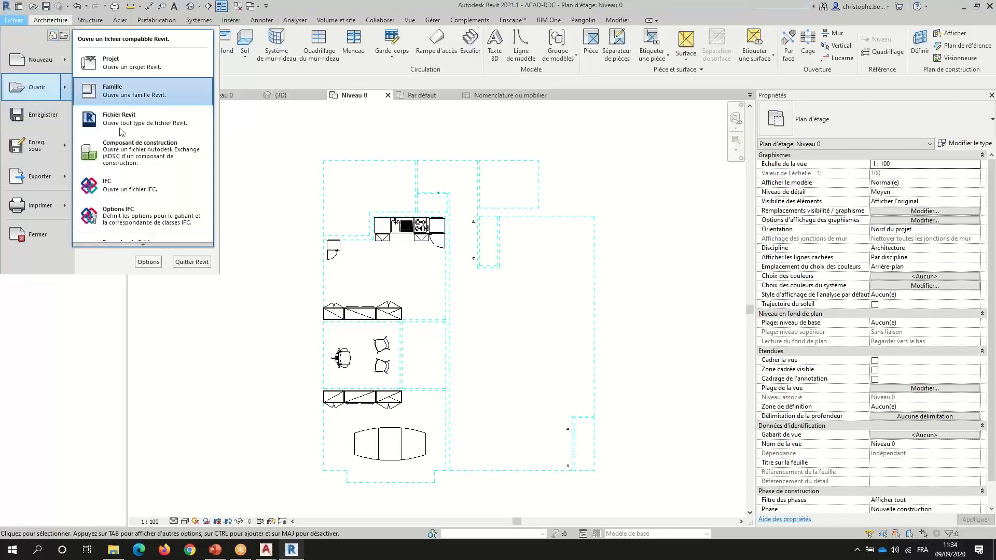
{"action": "left_click", "coordinate": [108, 192]}
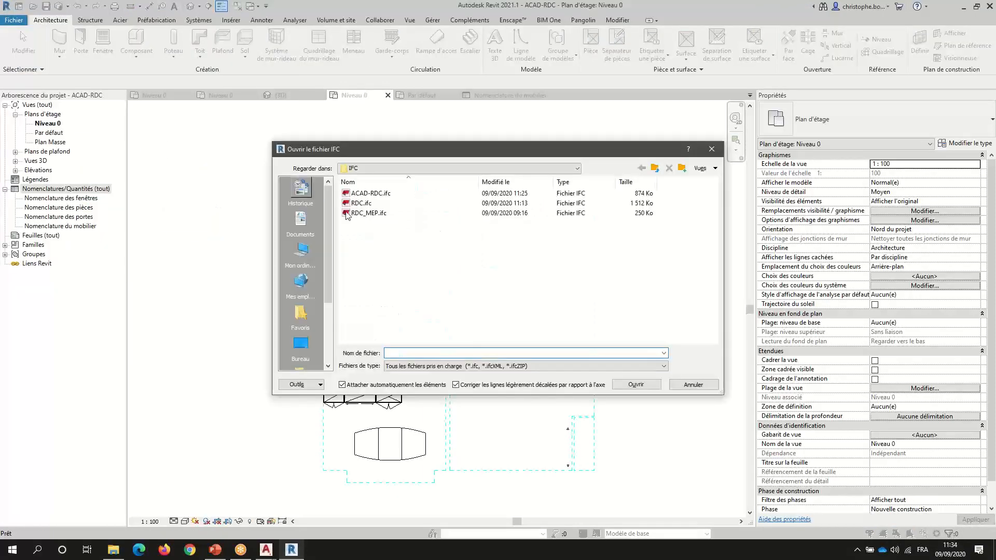
{"action": "left_click", "coordinate": [657, 168]}
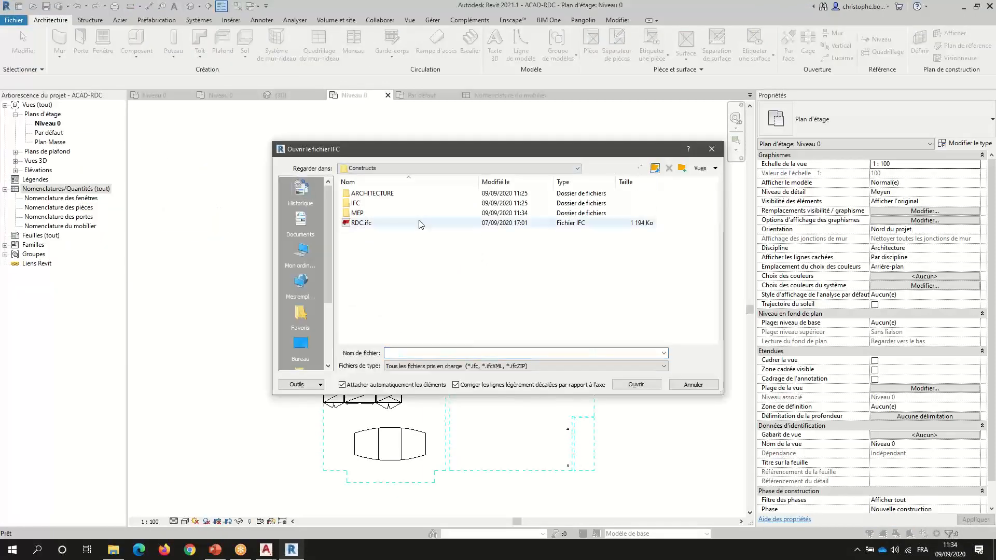
{"action": "double_click", "coordinate": [365, 213]}
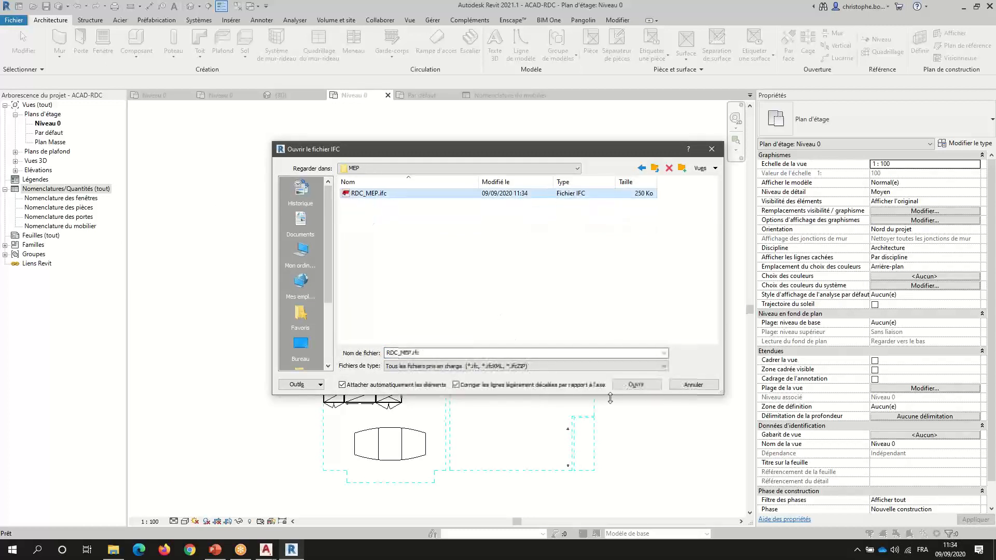
{"action": "left_click", "coordinate": [399, 385]}
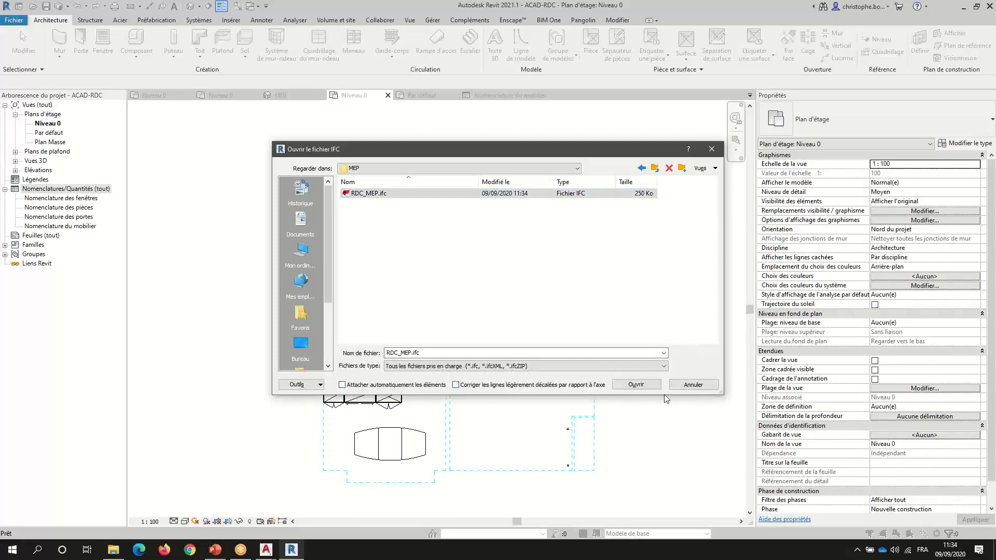
{"action": "left_click", "coordinate": [636, 385]}
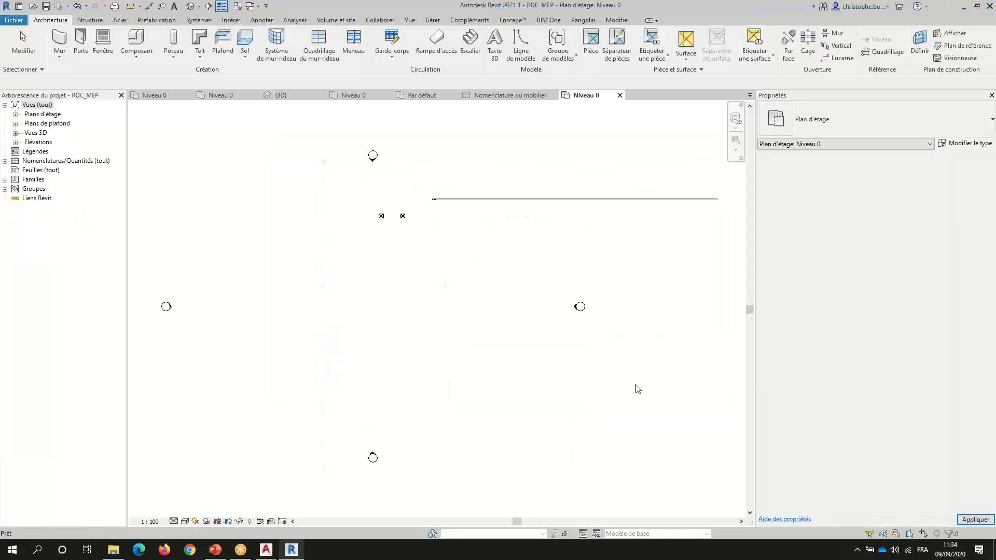
- Open the default 3D view of the imported MEP model and inspect the category and properties of the straight branch duct
{"action": "left_click", "coordinate": [191, 6]}
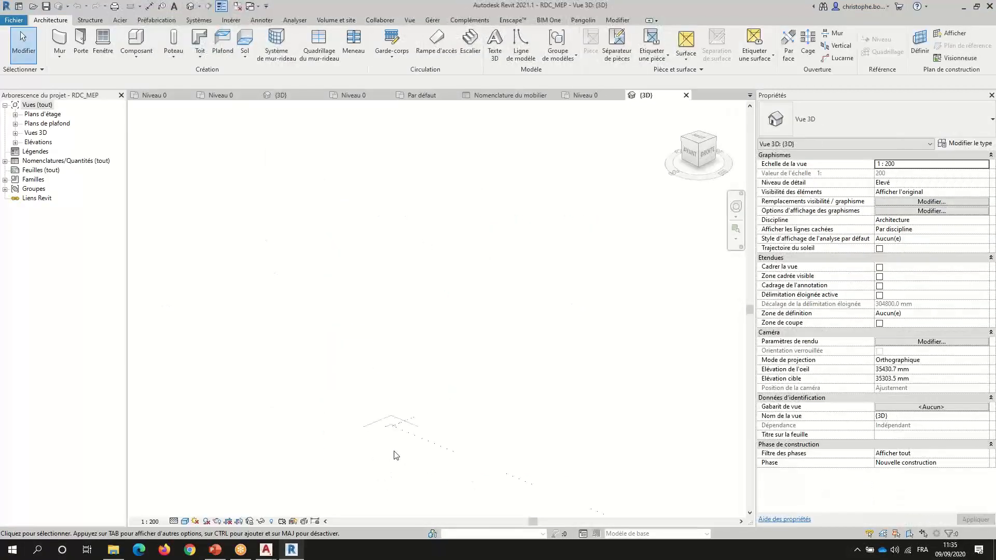
{"action": "scroll", "coordinate": [405, 383], "scroll_direction": "up", "scroll_amount": 8}
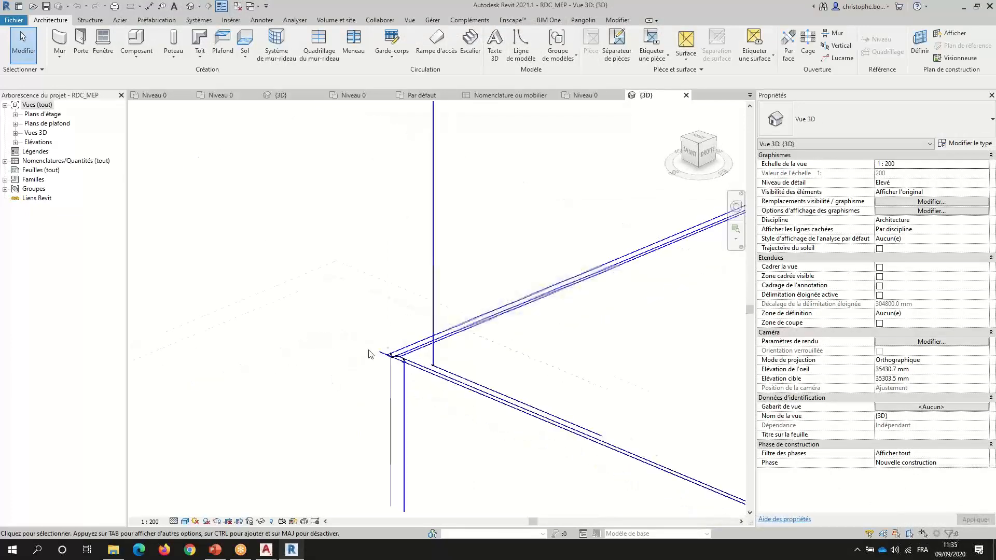
{"action": "scroll", "coordinate": [416, 349], "scroll_direction": "up", "scroll_amount": 5}
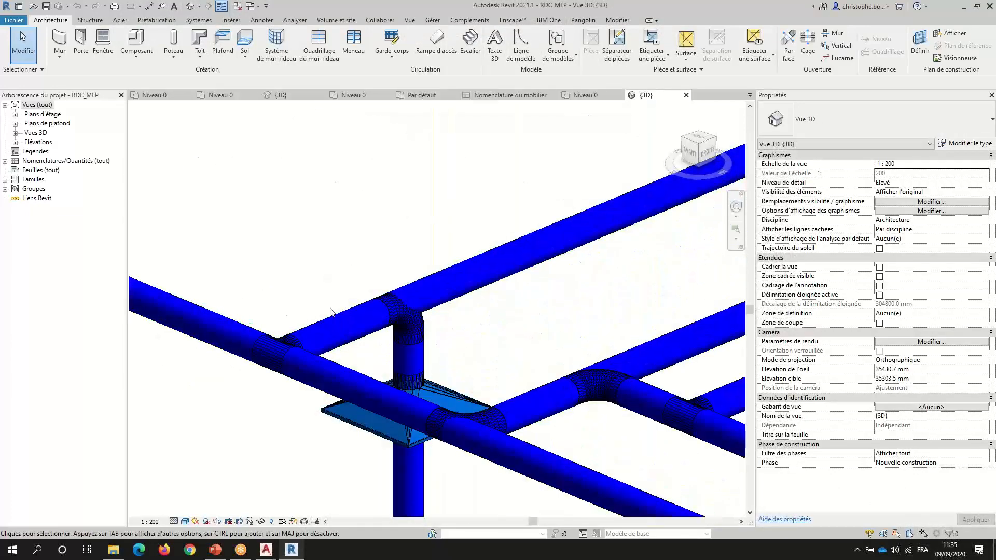
{"action": "left_click", "coordinate": [329, 320]}
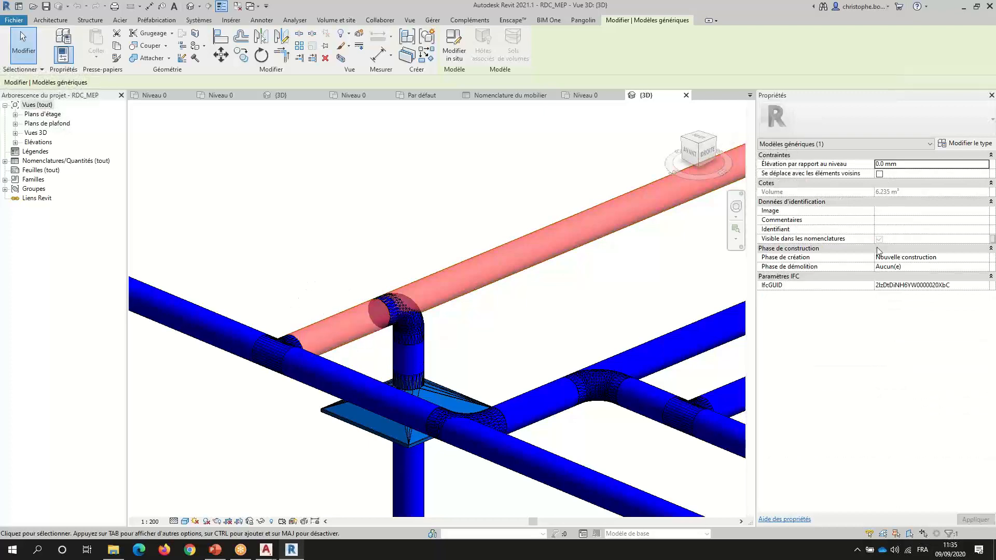
{"action": "left_click", "coordinate": [954, 148]}
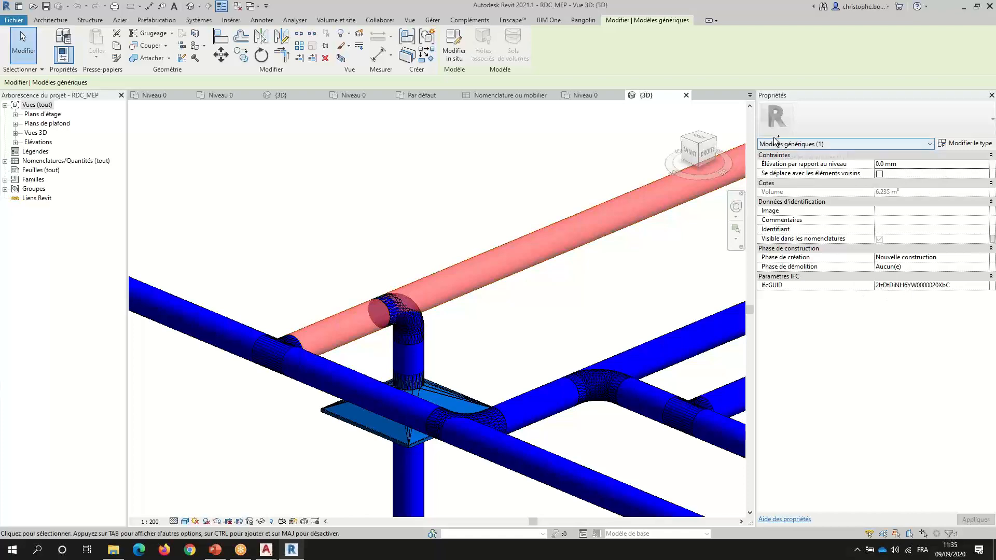
- Inspect the properties of the tee fitting where the branch meets the main duct, and clear the selection
{"action": "scroll", "coordinate": [410, 322], "scroll_direction": "down", "scroll_amount": 5}
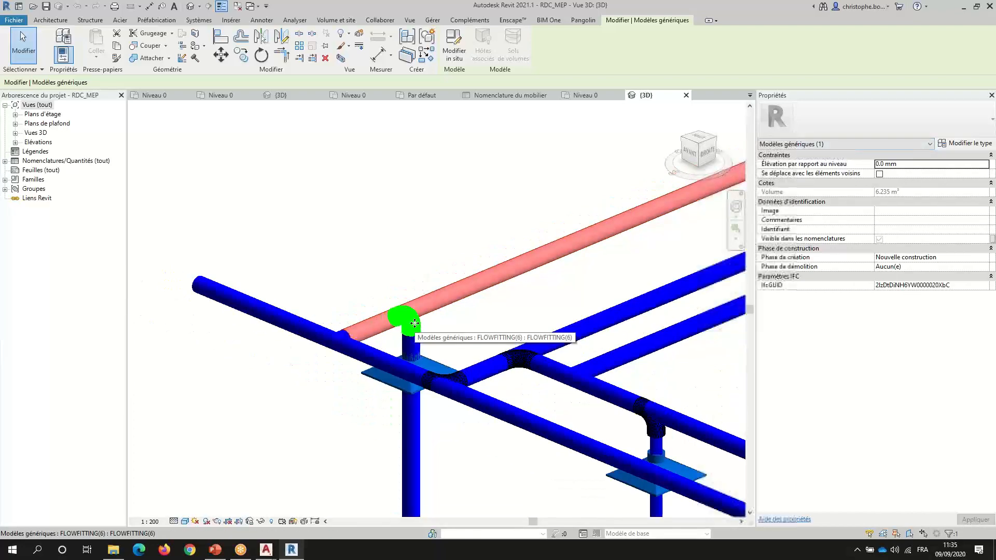
{"action": "key", "text": "Escape"}
{"action": "scroll", "coordinate": [381, 340], "scroll_direction": "up", "scroll_amount": 3}
{"action": "left_click", "coordinate": [360, 334]}
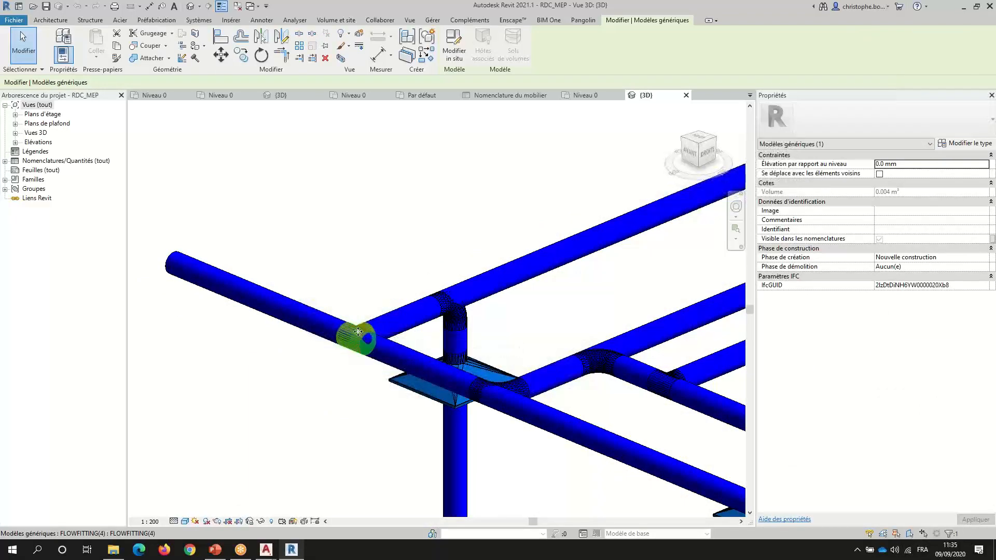
{"action": "key", "text": "Escape"}
{"action": "scroll", "coordinate": [341, 301], "scroll_direction": "down", "scroll_amount": 5}
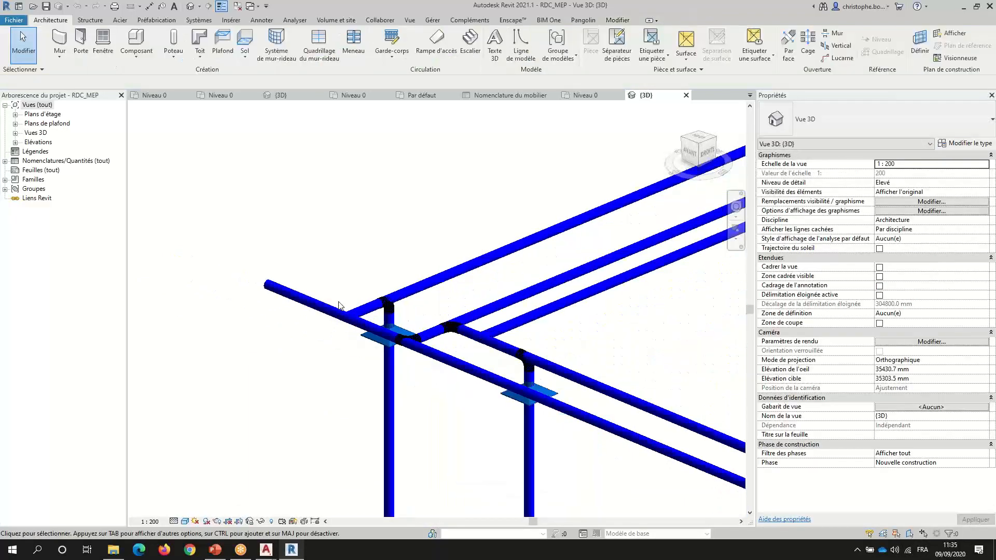
- Examine the overall layout of the imported duct network, and inspect the category and properties of the long main duct
{"action": "scroll", "coordinate": [438, 369], "scroll_direction": "down", "scroll_amount": 3}
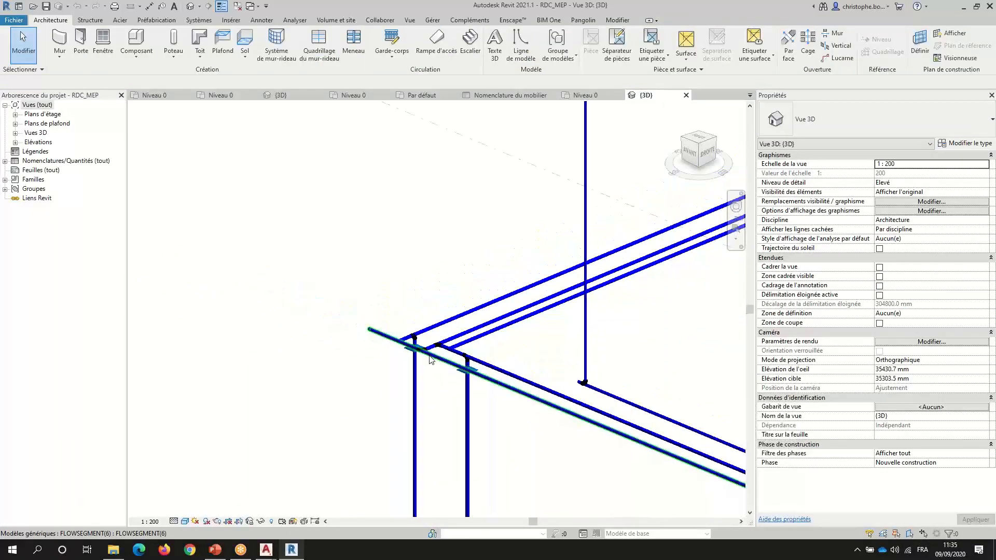
{"action": "middle_click_drag", "start_coordinate": [492, 335], "coordinate": [276, 218]}
{"action": "scroll", "coordinate": [339, 300], "scroll_direction": "down", "scroll_amount": 2}
{"action": "scroll", "coordinate": [322, 289], "scroll_direction": "down", "scroll_amount": 2}
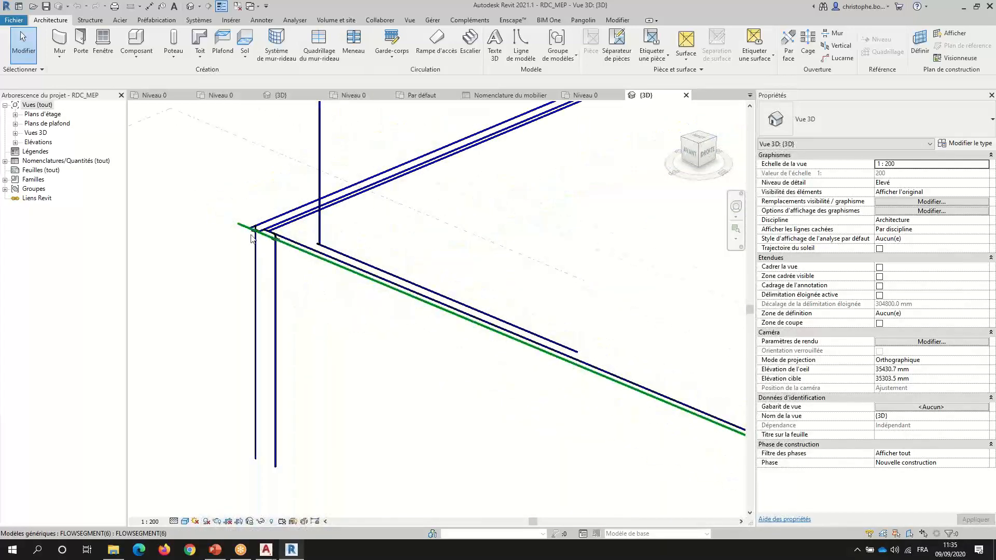
{"action": "scroll", "coordinate": [235, 223], "scroll_direction": "up", "scroll_amount": 6}
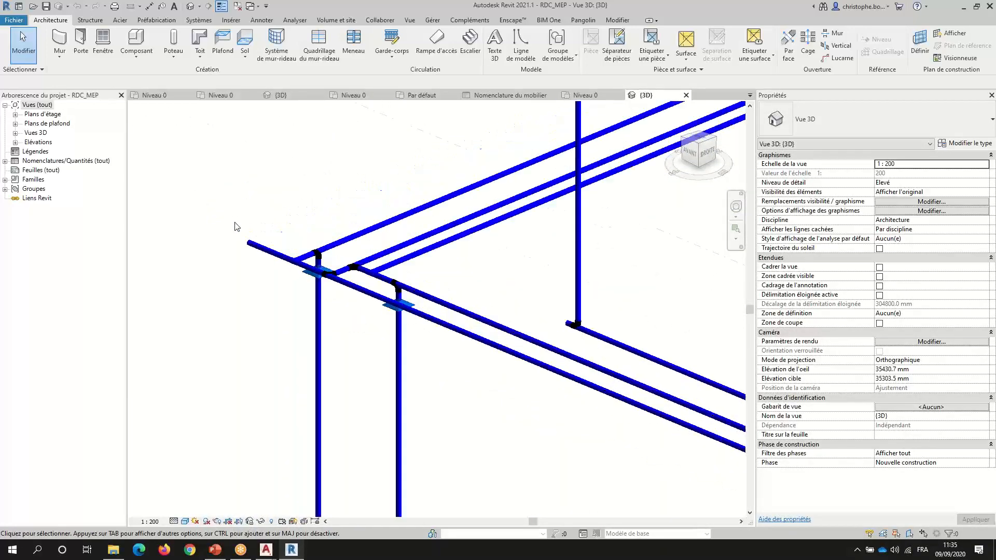
{"action": "left_click", "coordinate": [304, 281]}
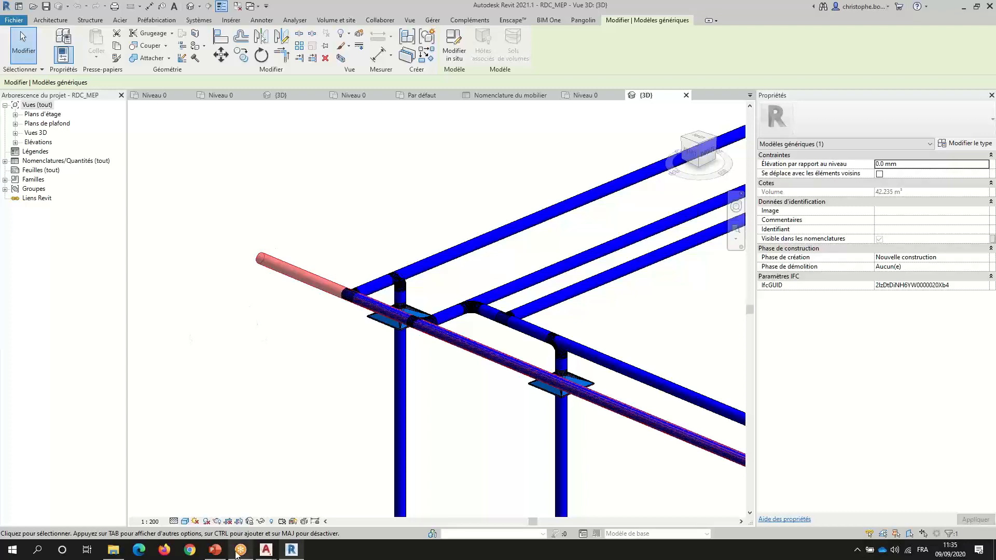
- Switch to the PowerPoint presentation, start the slide show from the Démonstration slide and advance to the upcoming webinars slide
{"action": "left_click", "coordinate": [216, 549]}
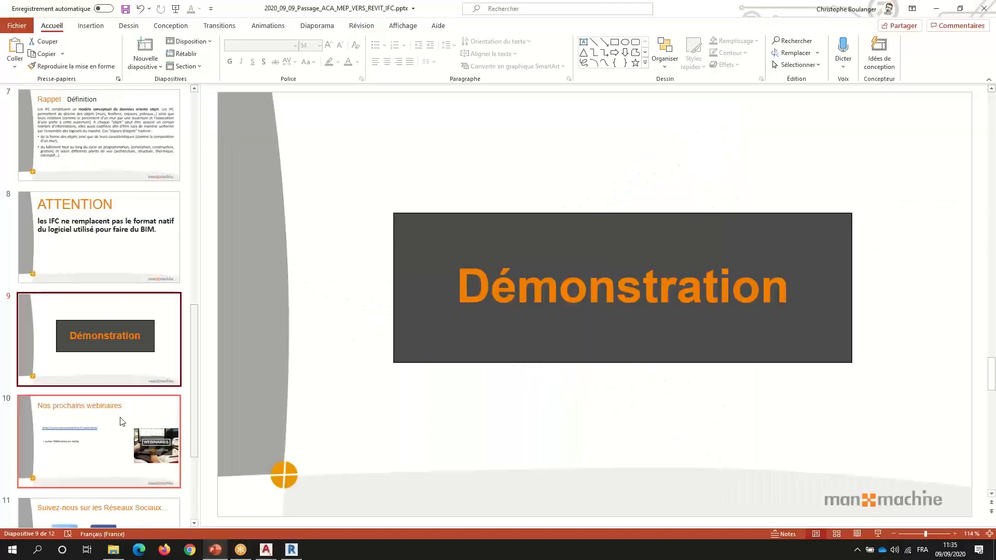
{"action": "left_click", "coordinate": [878, 534]}
{"action": "left_click", "coordinate": [616, 379]}
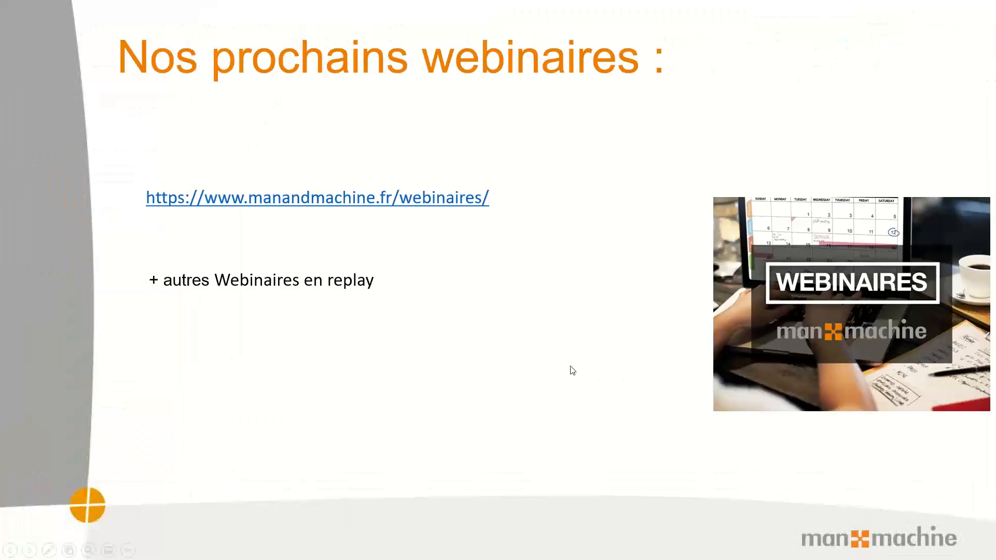